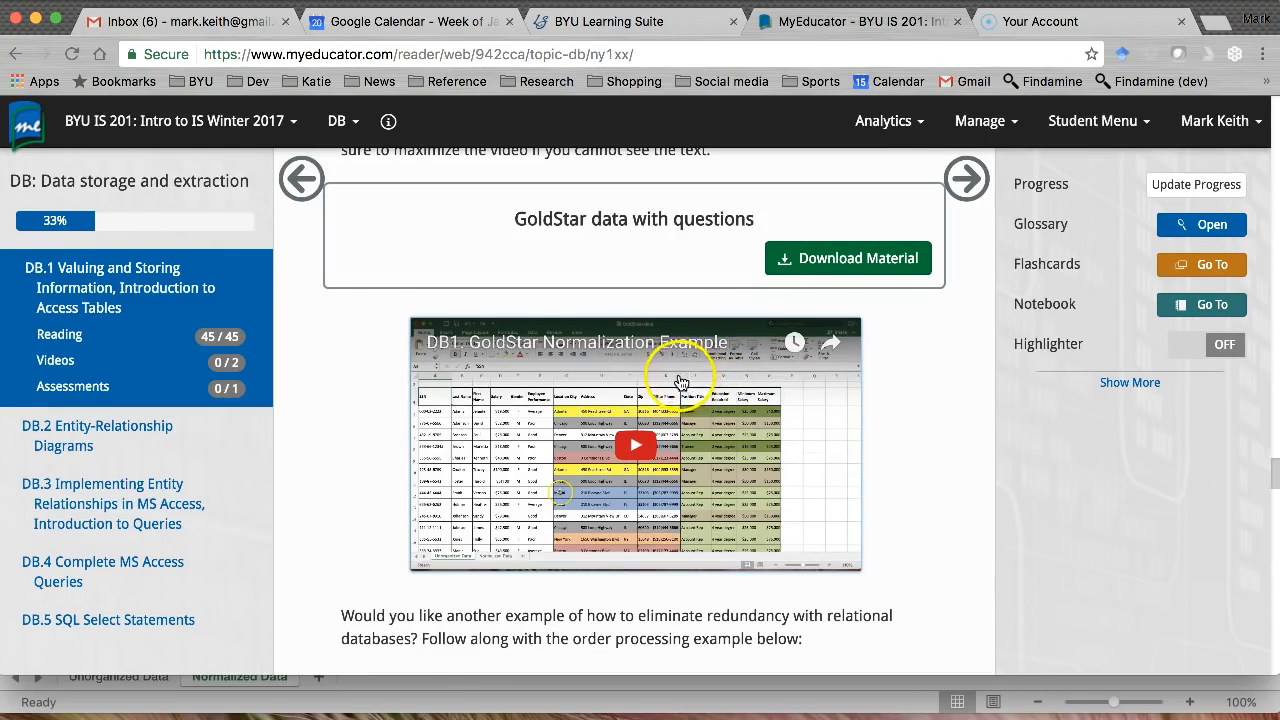
Download the GoldStar data with questions workbook and open GoldStar+data (1).xlsx in Excel.
left_click(838, 260)
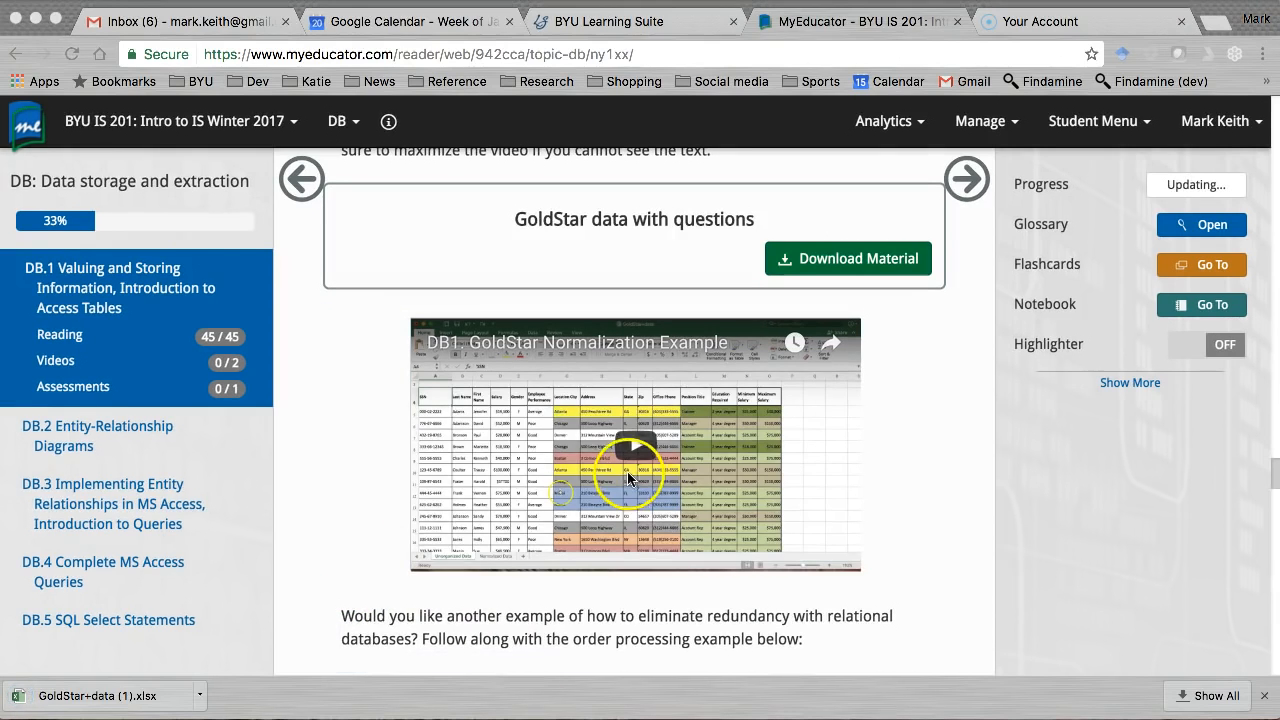
left_click(114, 690)
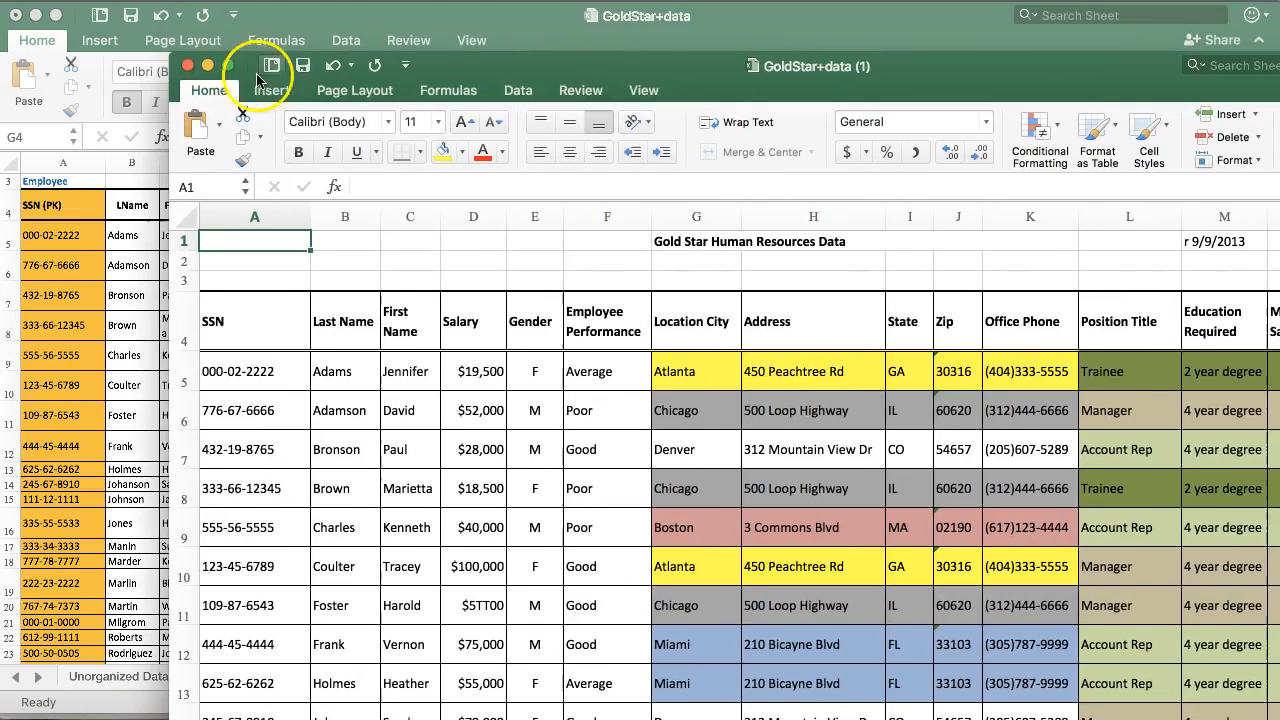
Close the duplicate GoldStar+data (1) copy and compare the Unorganized Data and Normalized Data sheets.
left_click(189, 68)
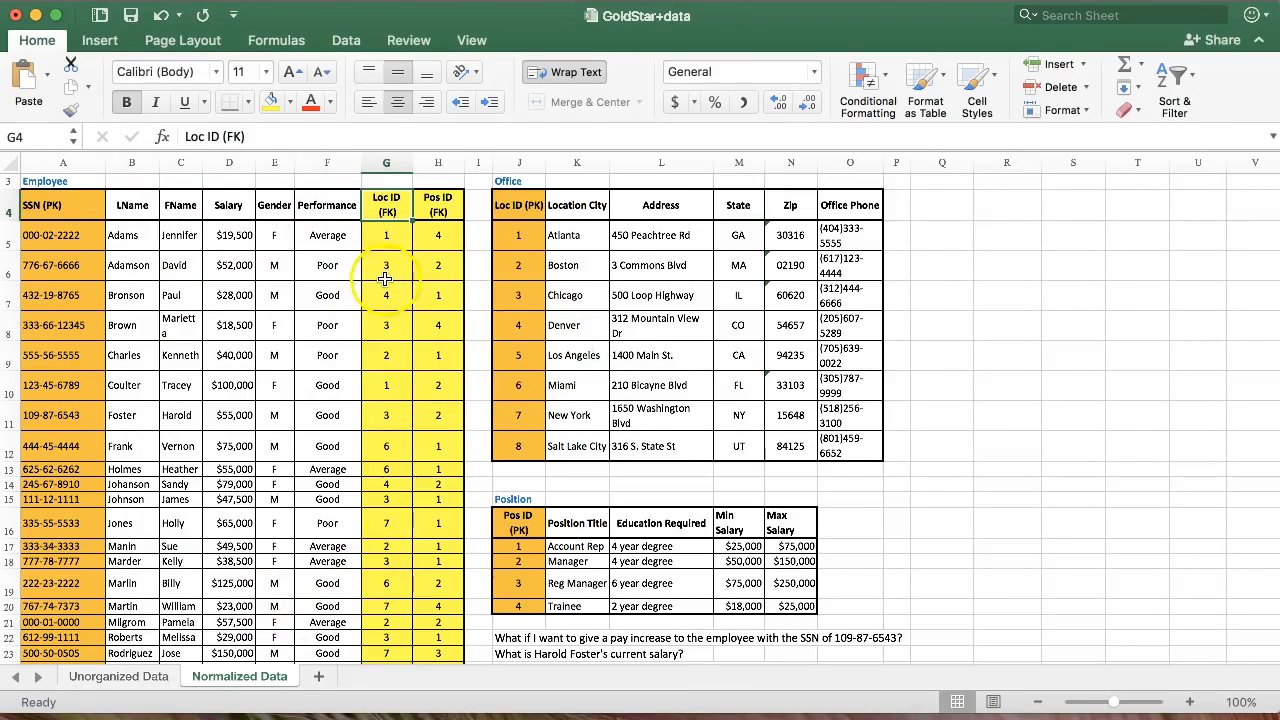
left_click(148, 678)
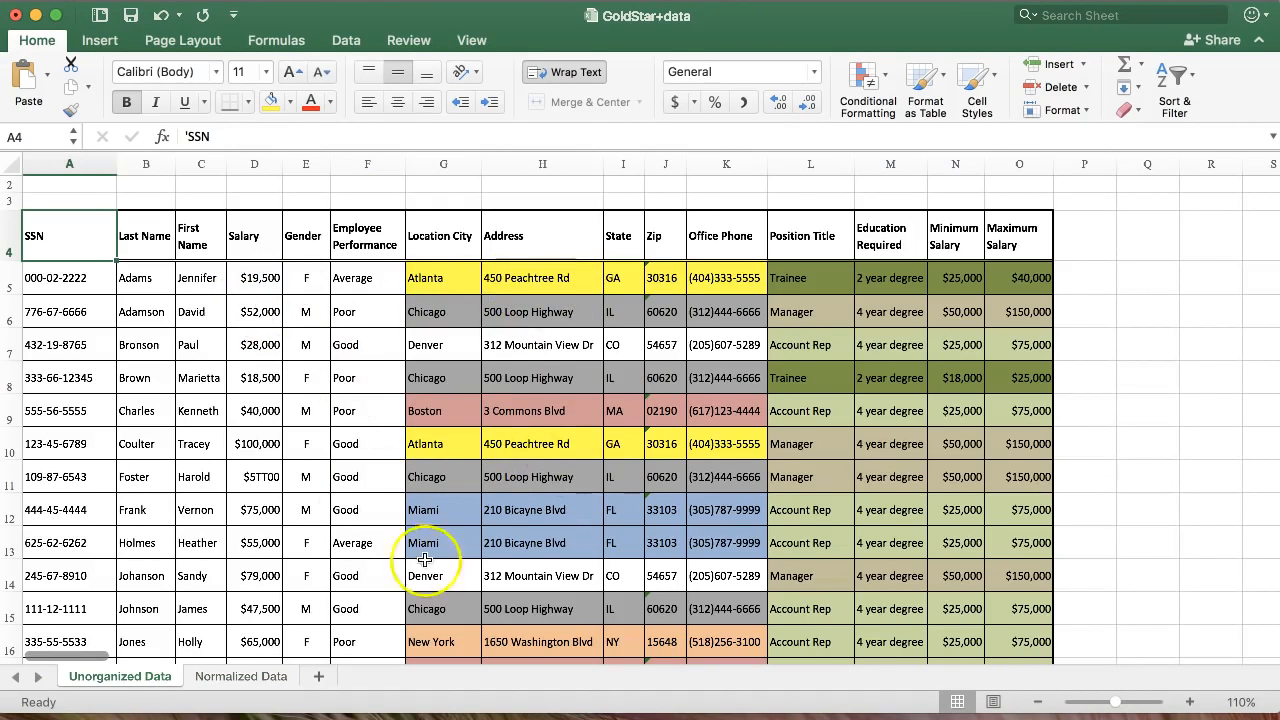
left_click(254, 677)
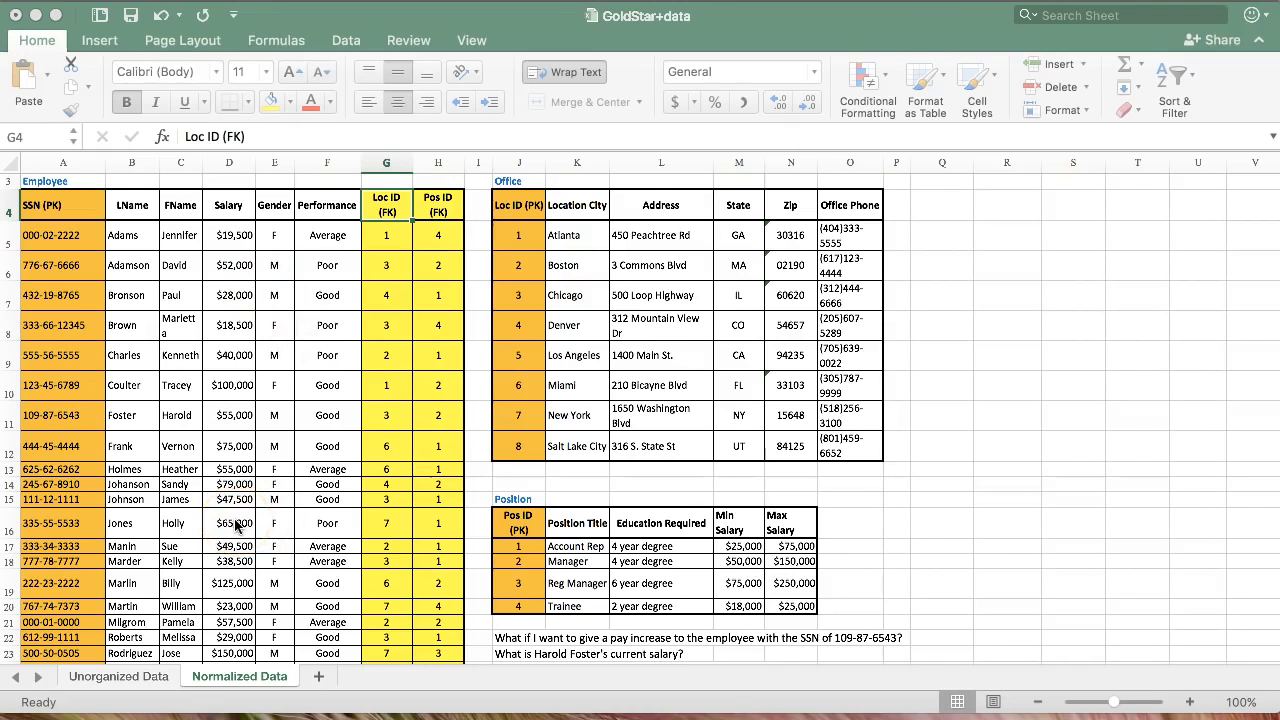
left_click(130, 679)
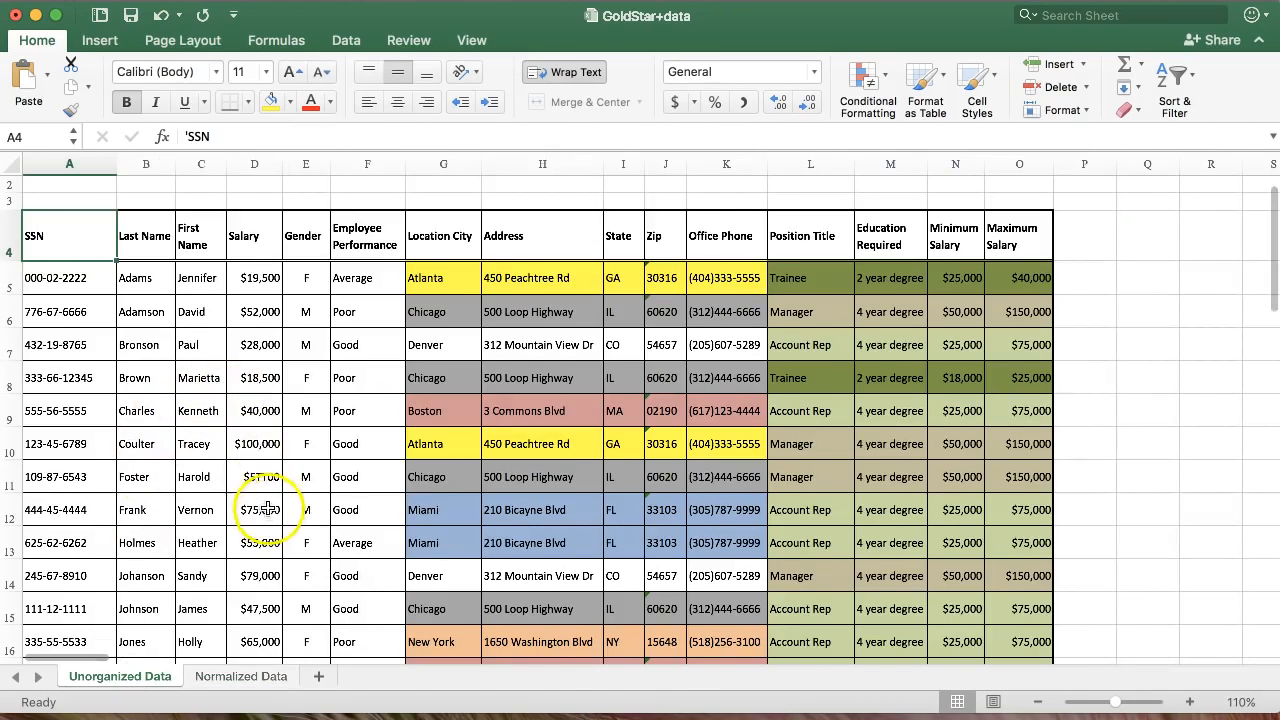
Inspect the malformed salary in D11 and the SSN in A11 of the unorganized data.
left_click(258, 478)
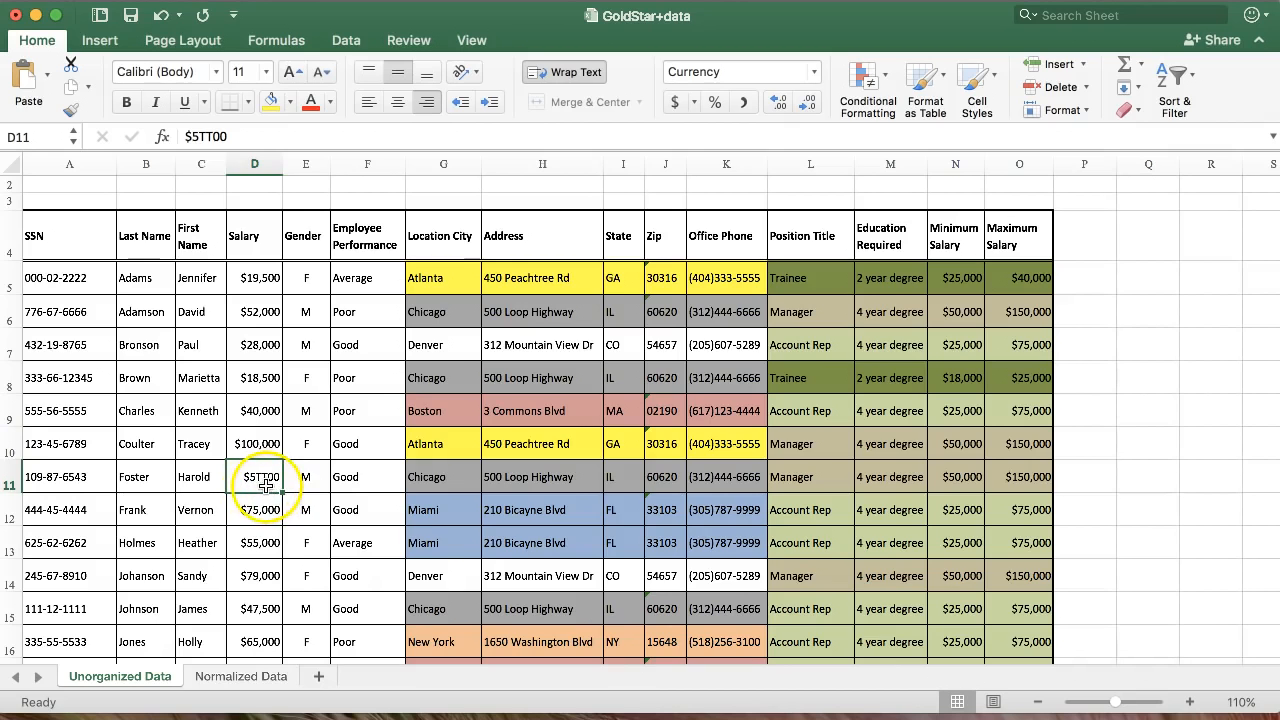
left_click(84, 479)
scroll(81, 484, "down", 1)
scroll(81, 484, "down", 2)
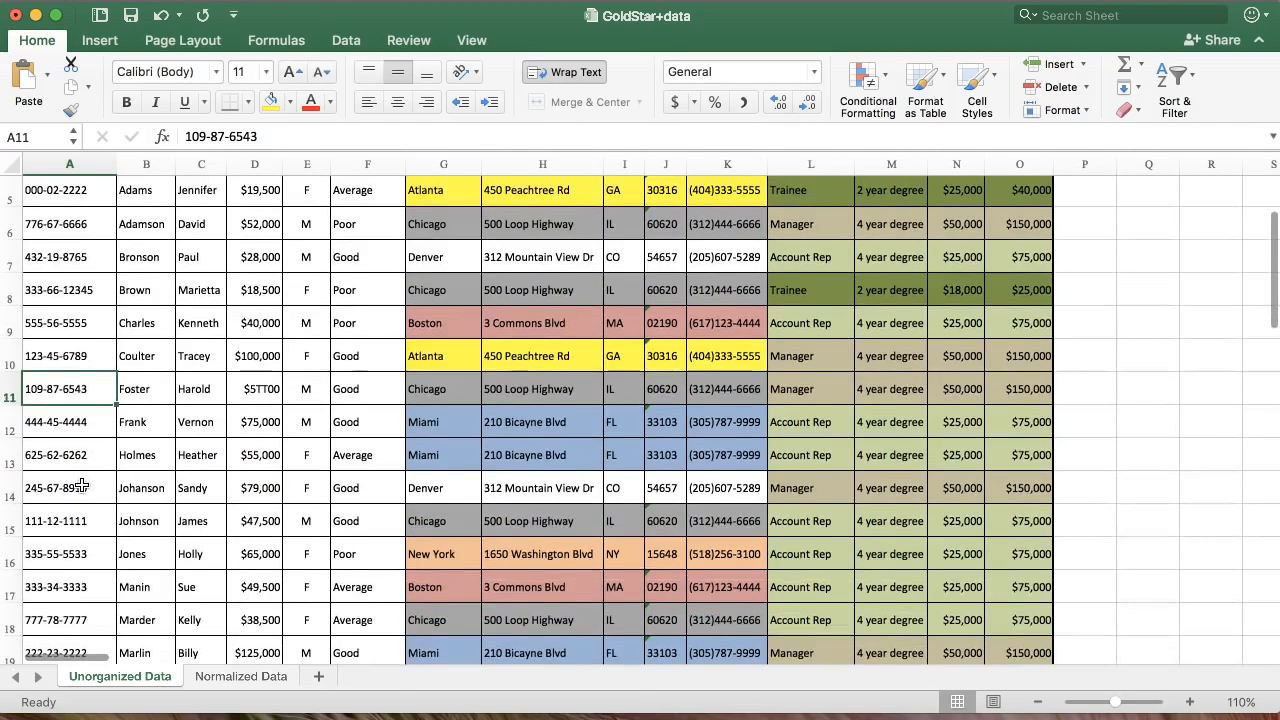
scroll(70, 400, "down", 2)
left_click(62, 323)
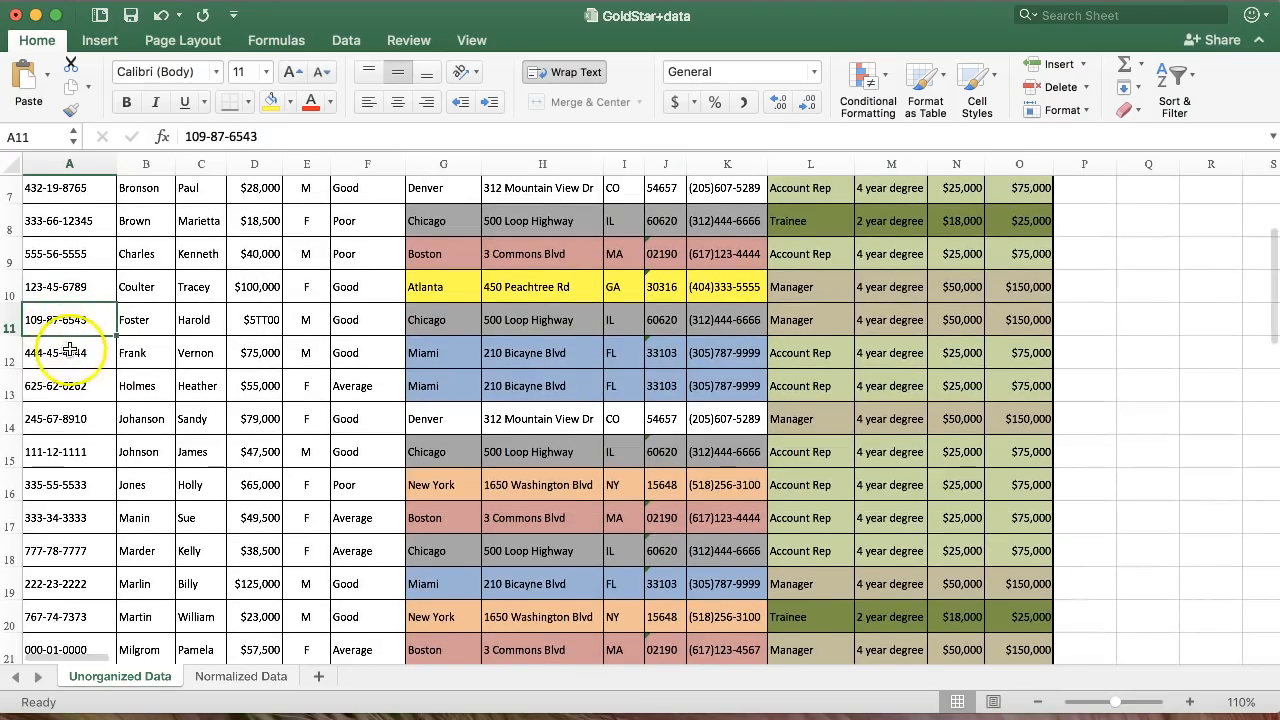
Find the repeated SSN in A29, then return to the Normalized Data sheet.
scroll(75, 565, "down", 1)
scroll(75, 565, "down", 5)
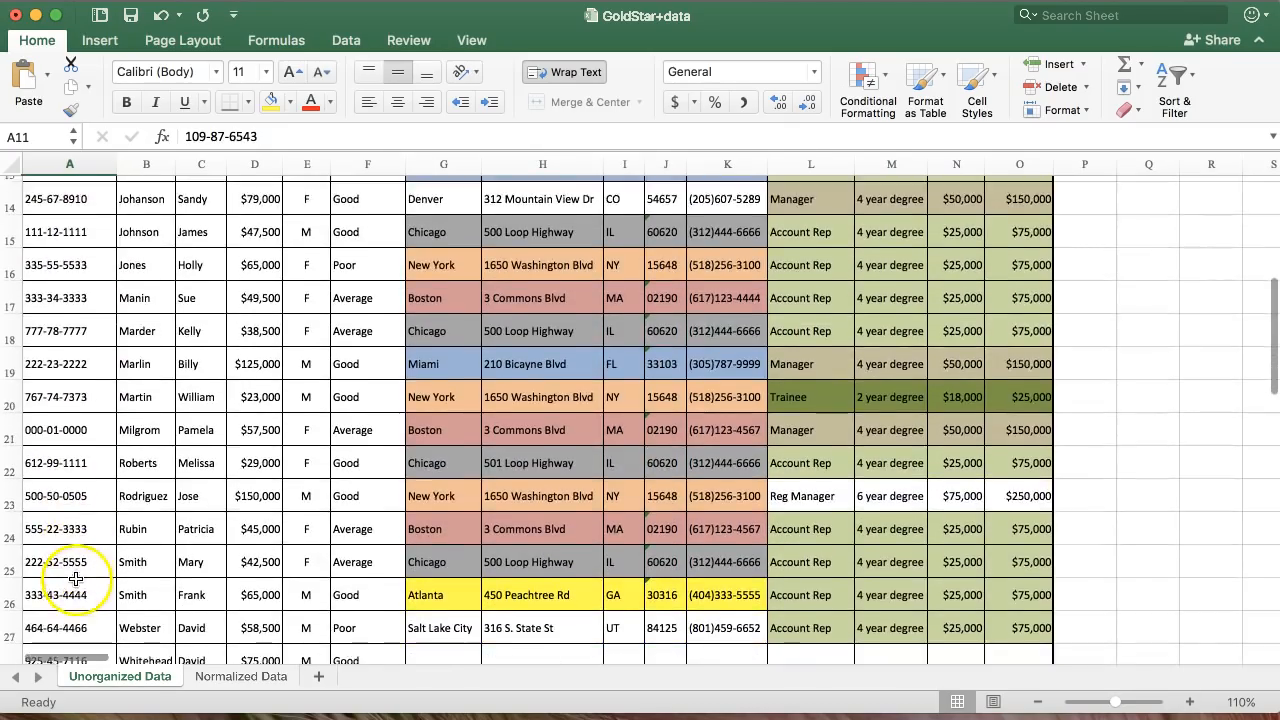
scroll(70, 575, "down", 3)
left_click(52, 599)
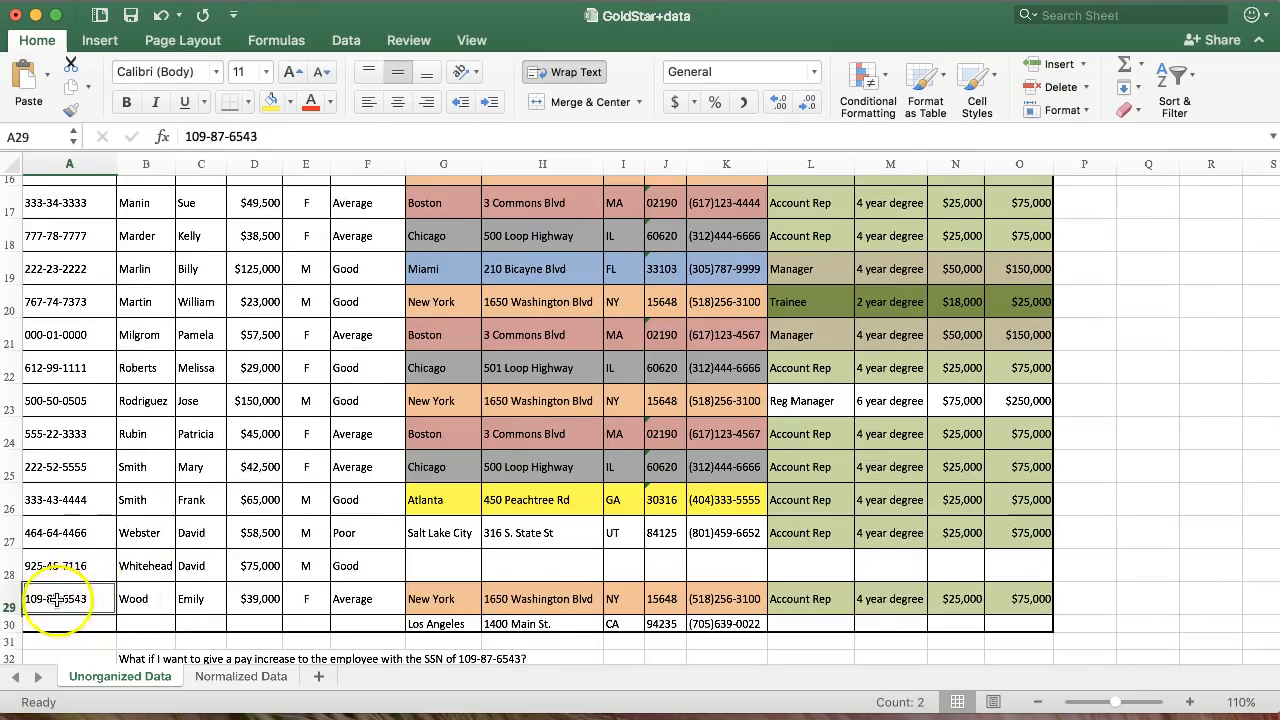
scroll(63, 535, "up", 10)
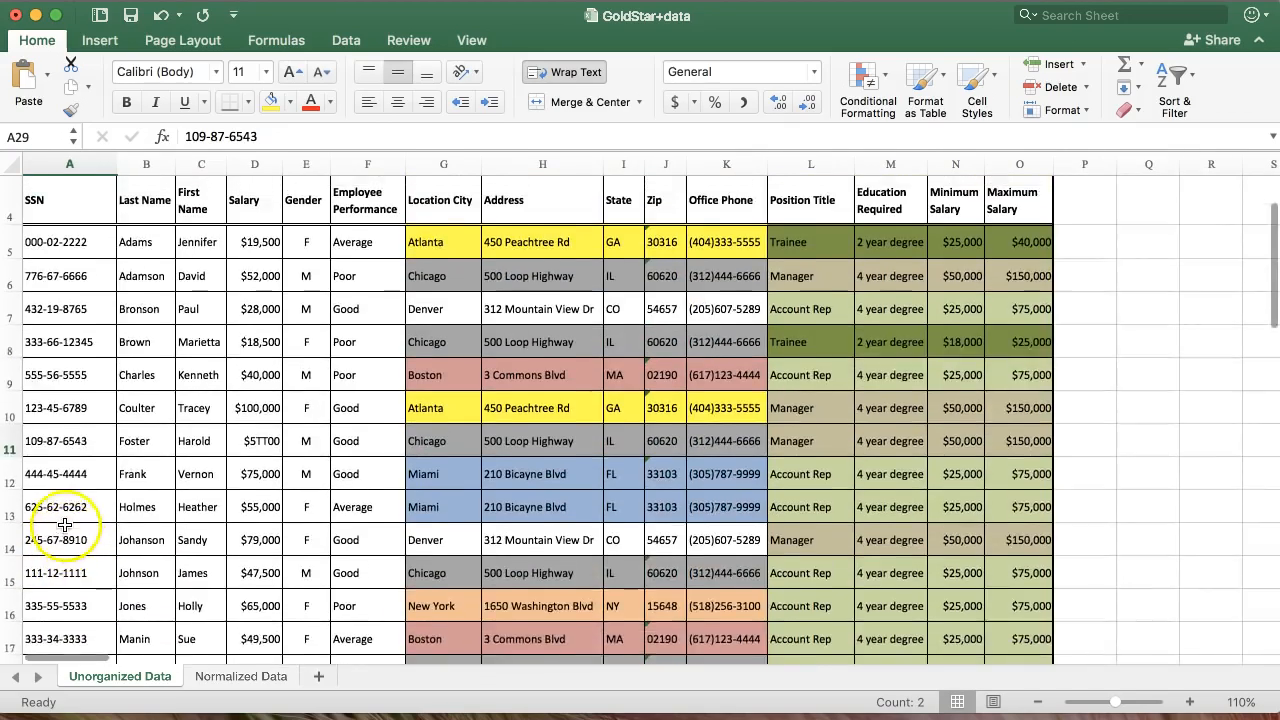
left_click(59, 256)
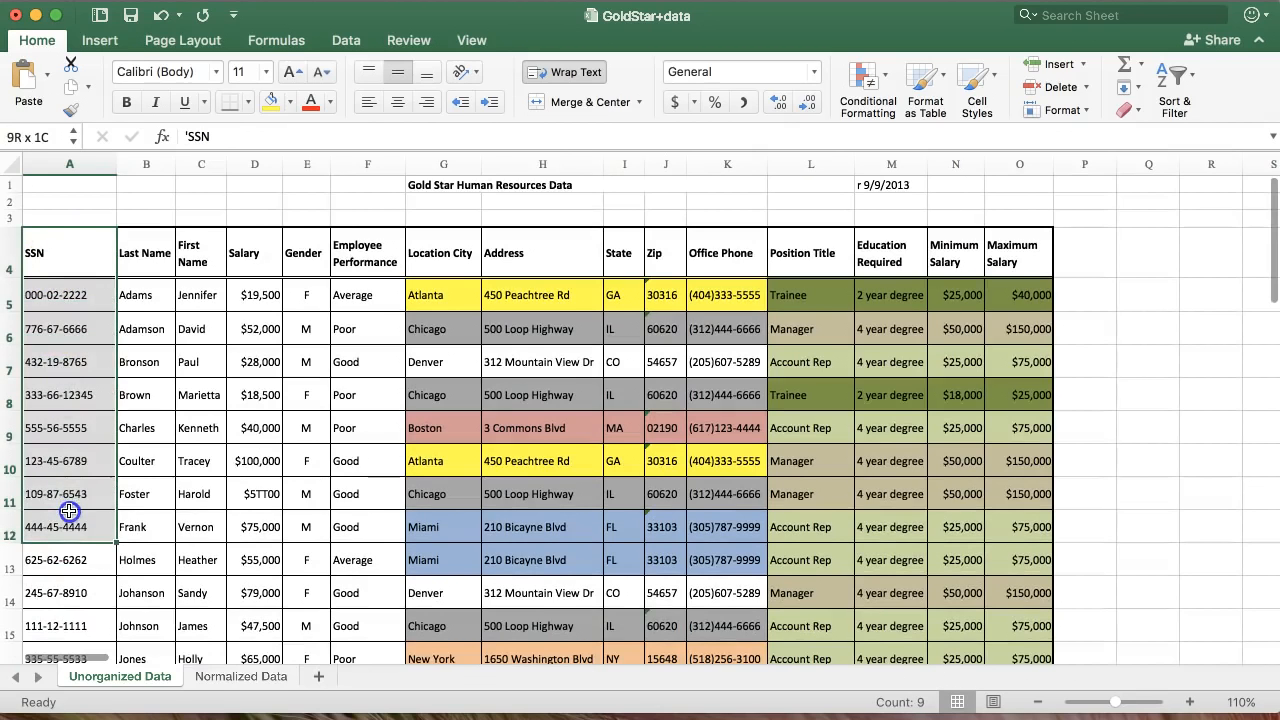
left_click(238, 676)
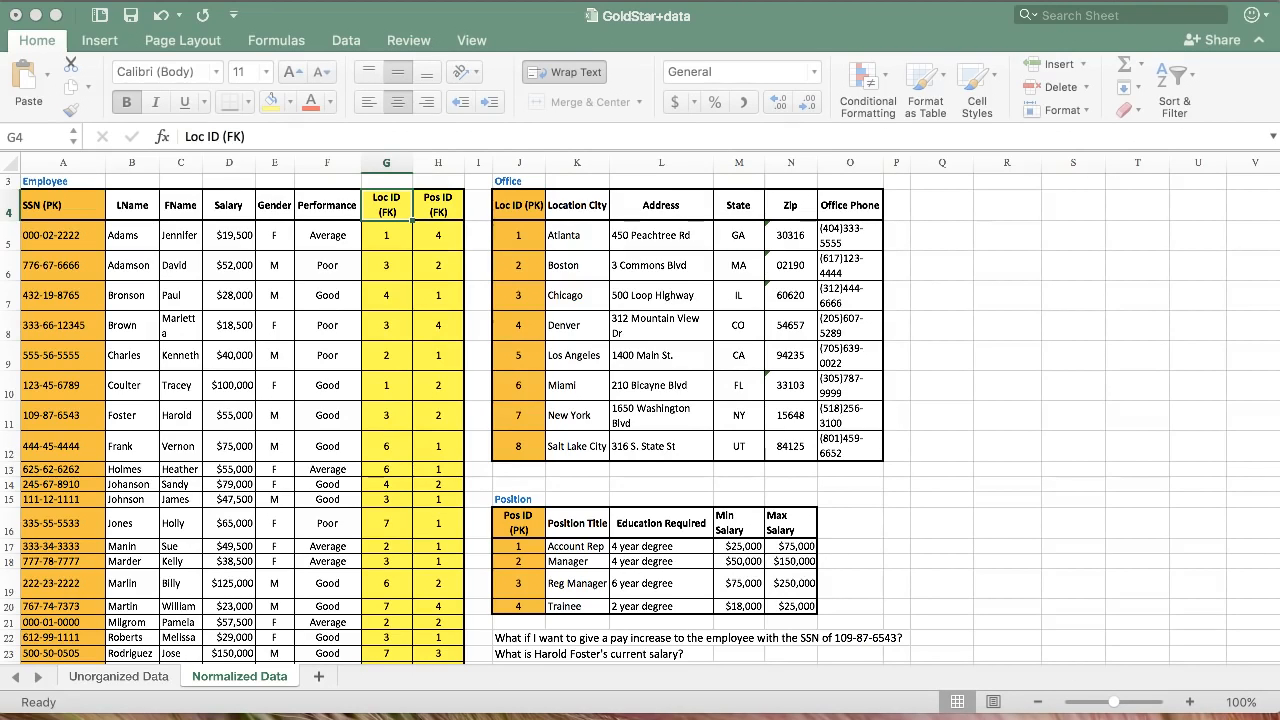
Resize the Access window to fit the screen and choose the Blank database template.
left_click_drag(1279, 230, 332, 1)
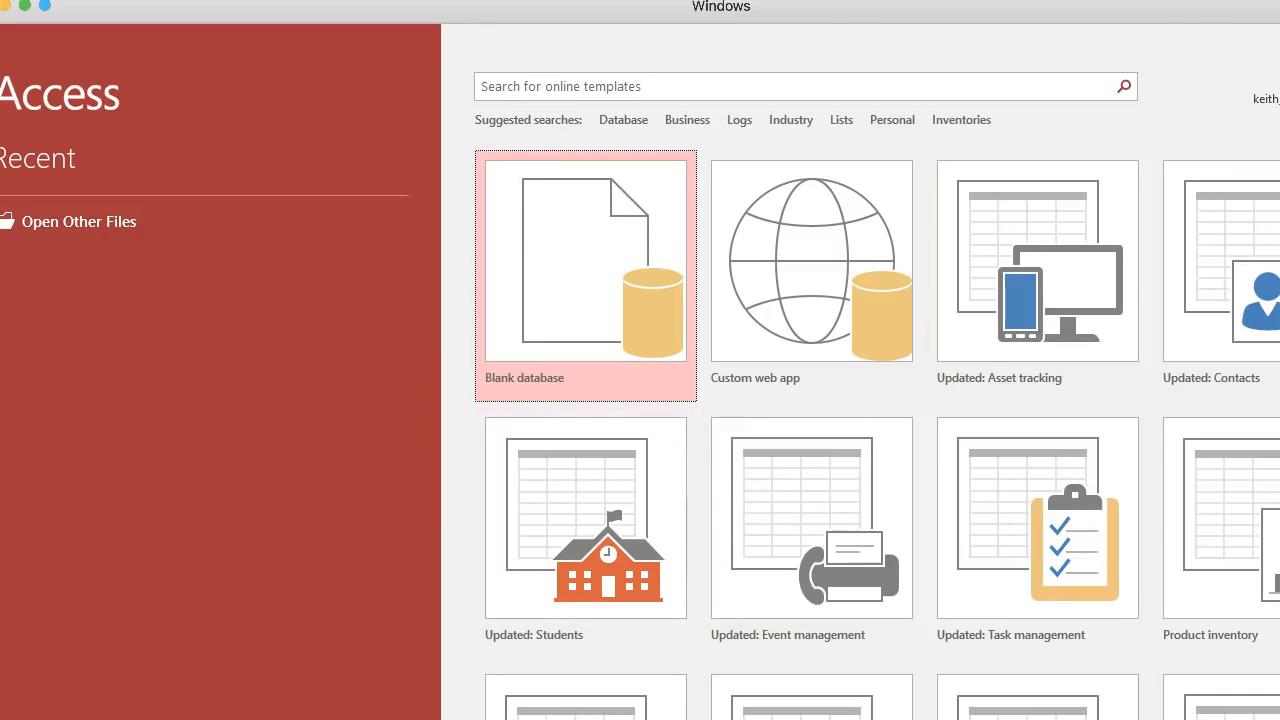
left_click_drag(1279, 1, 1194, 122)
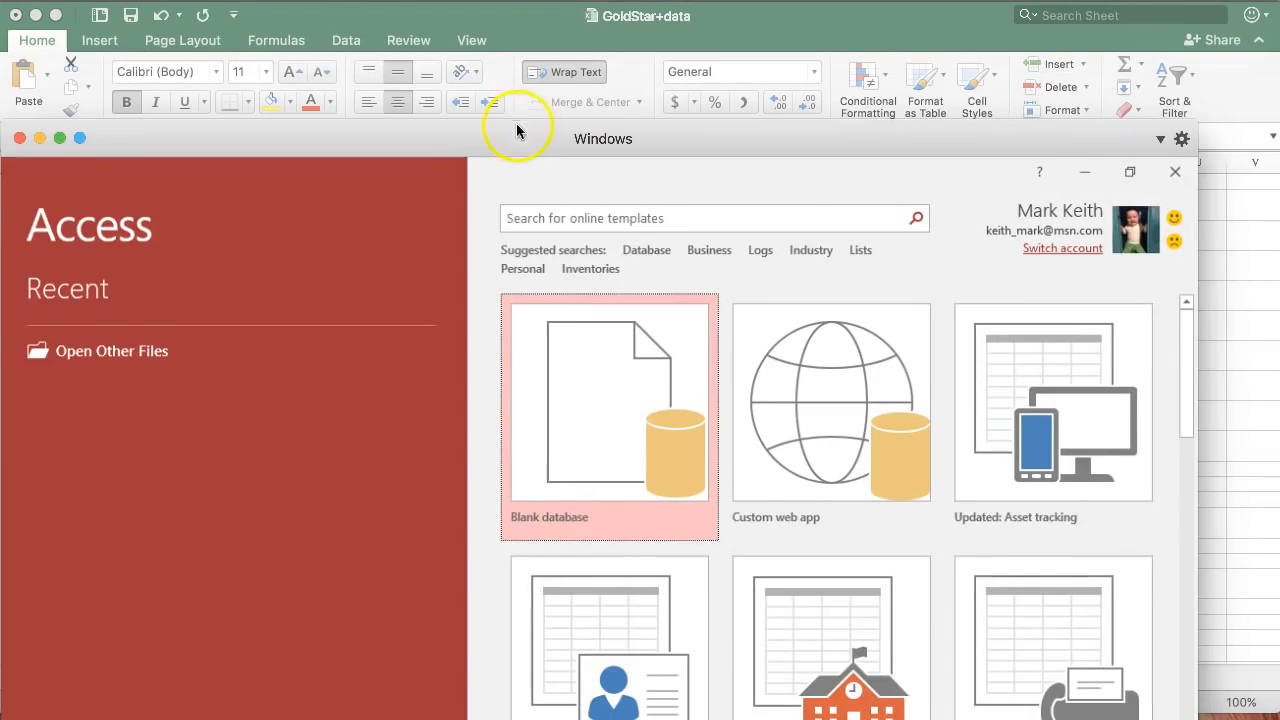
left_click_drag(514, 134, 512, 27)
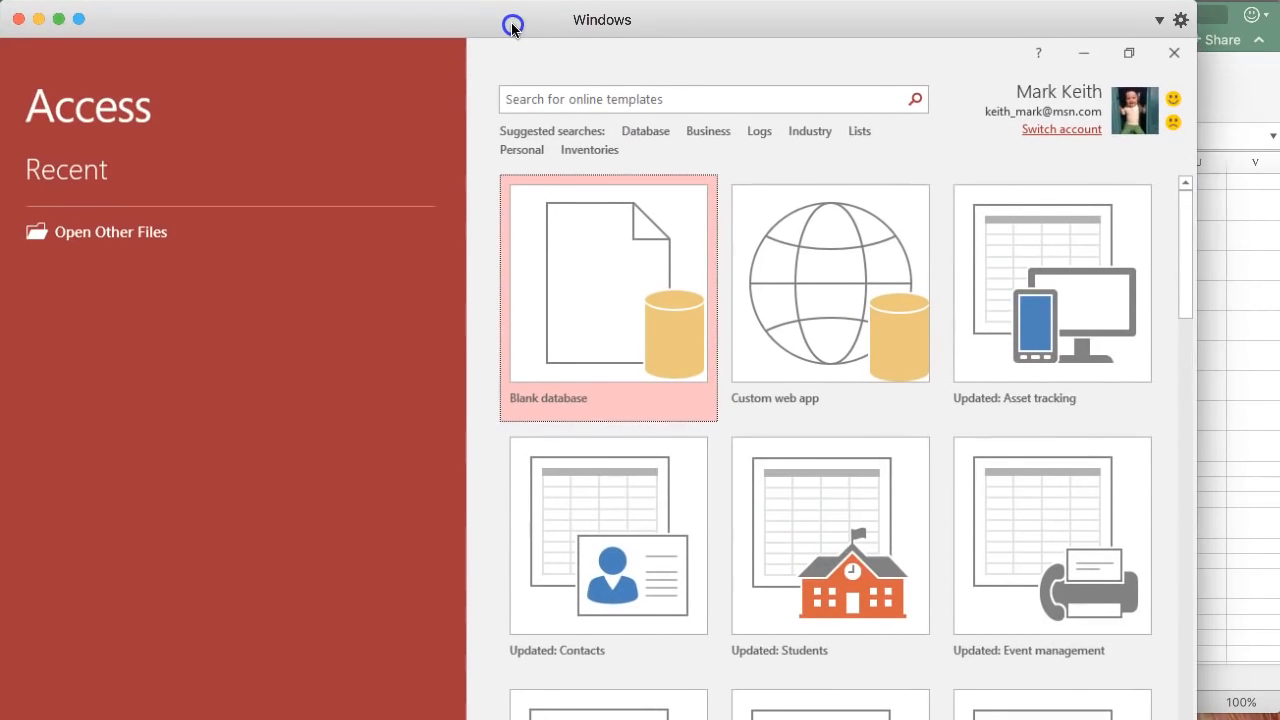
left_click_drag(1196, 719, 1279, 713)
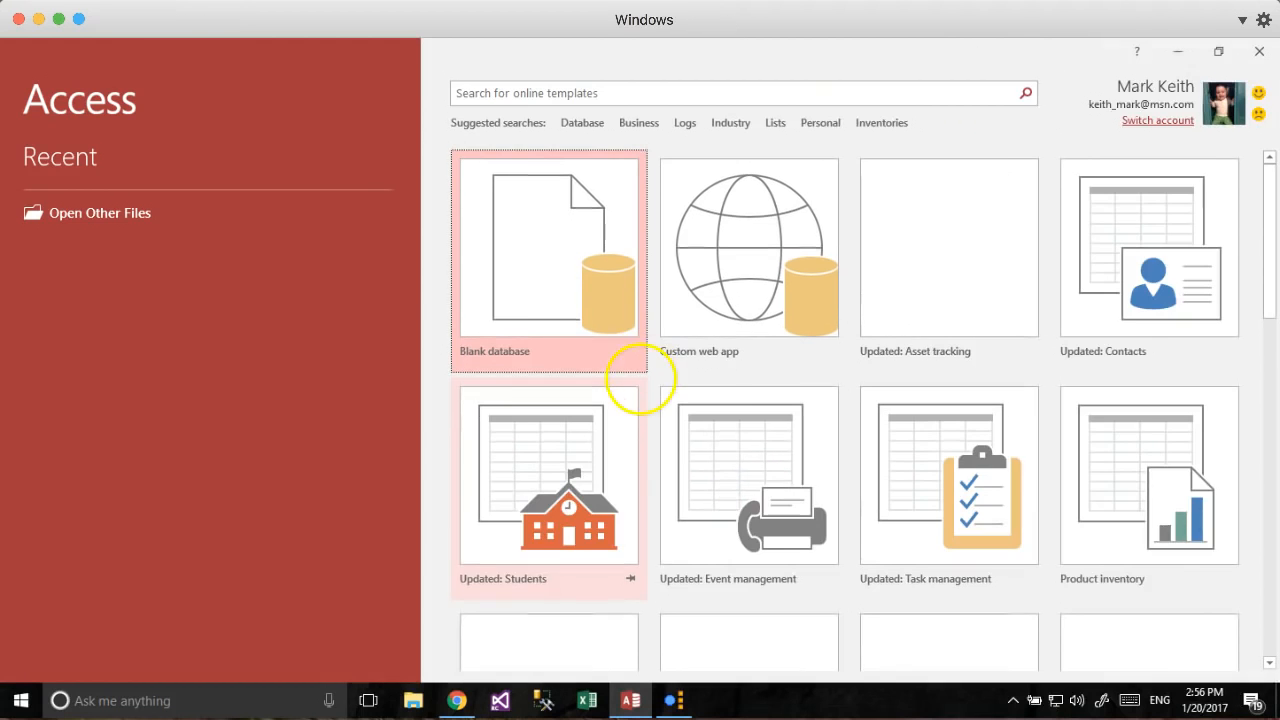
left_click(514, 232)
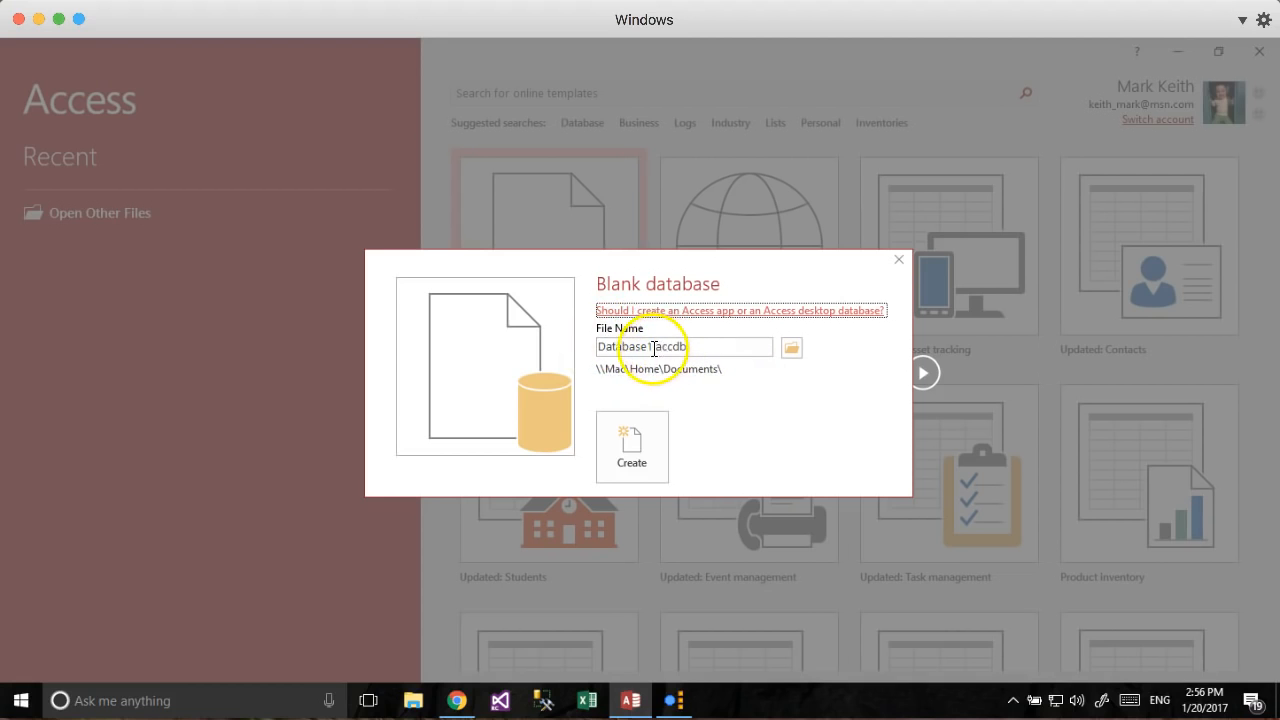
Replace the default name Database1 with GoldStar example and create the database.
left_click_drag(597, 346, 652, 343)
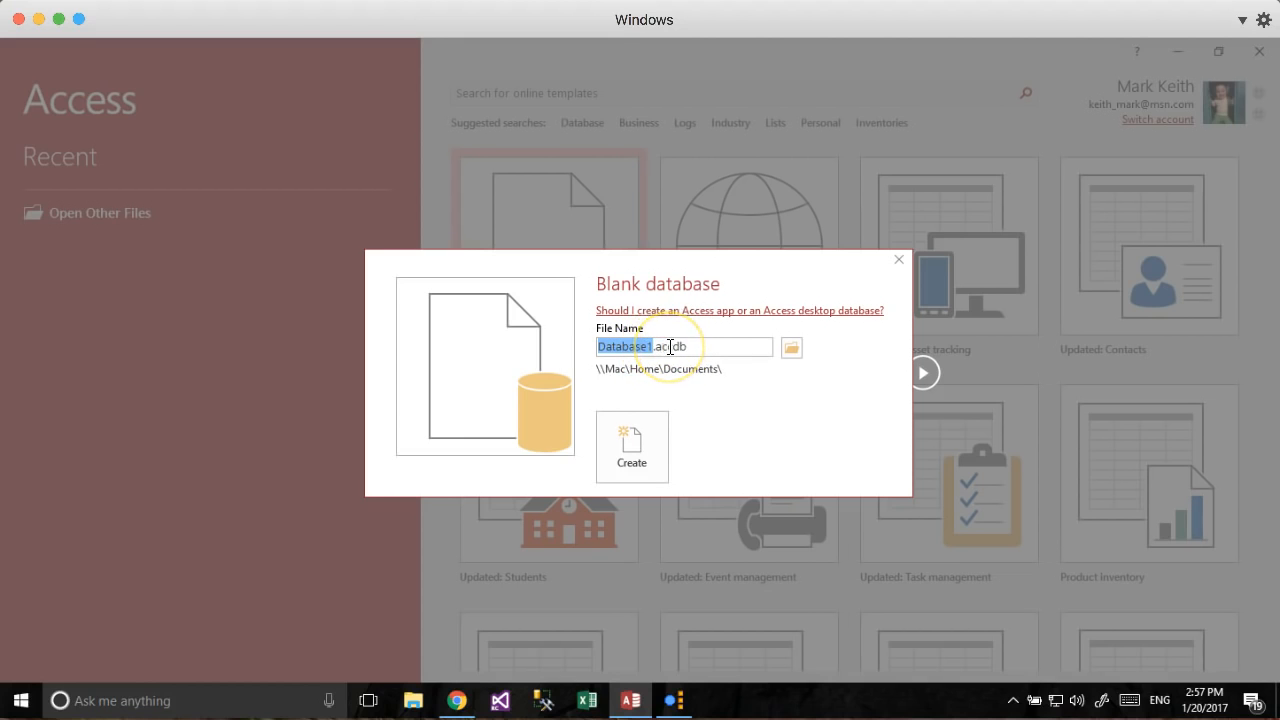
type("GoldStar exampl")
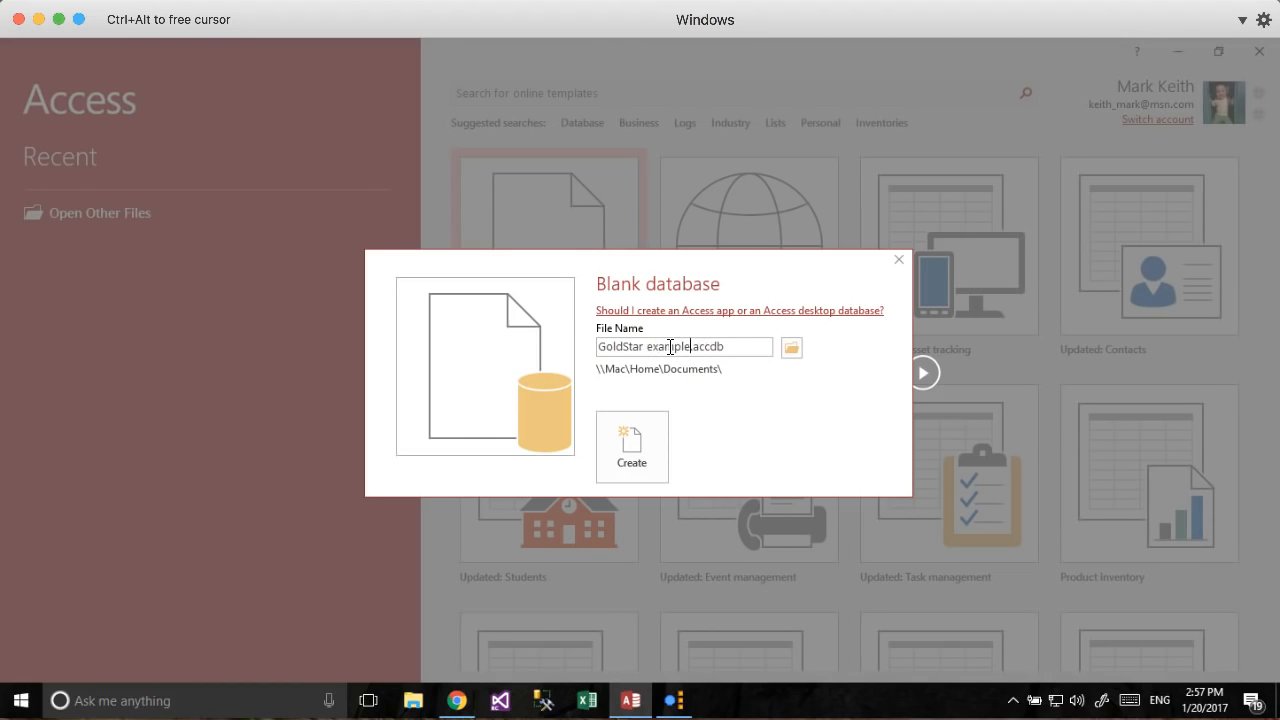
key("Return")
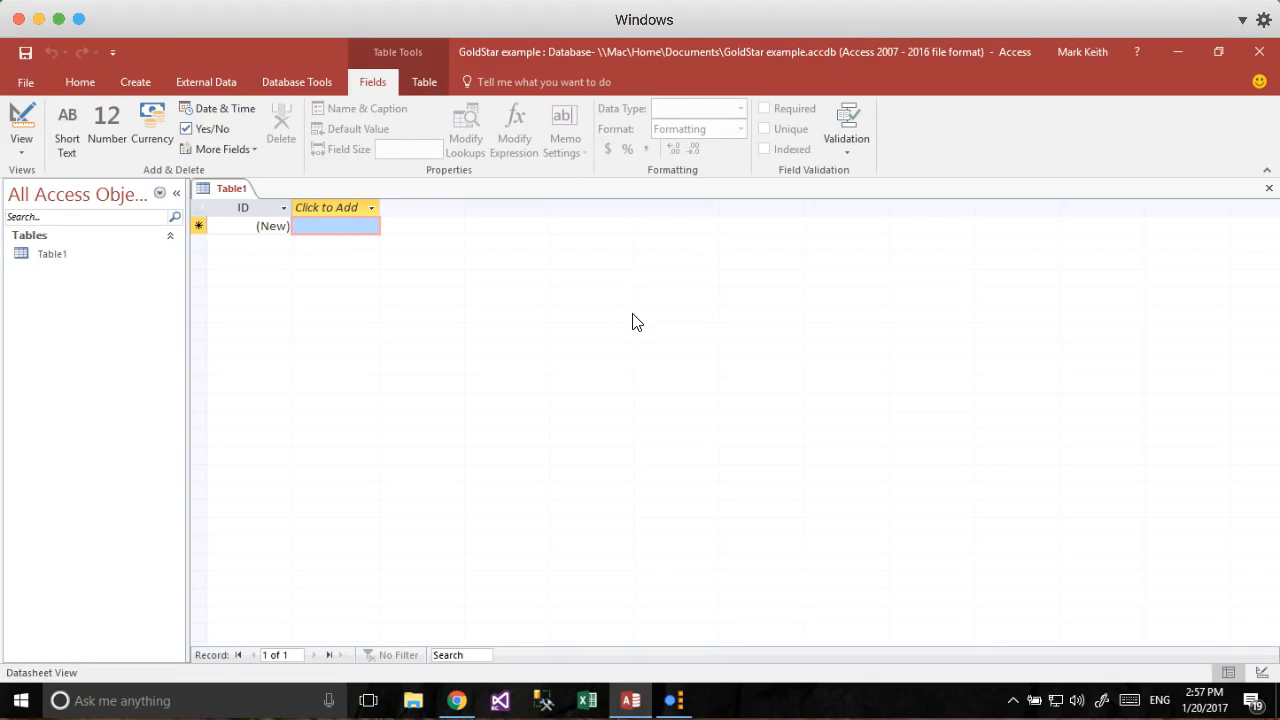
Copy the Employee table range A4:H28 from the Normalized Data sheet and return to Access.
key("super+Tab")
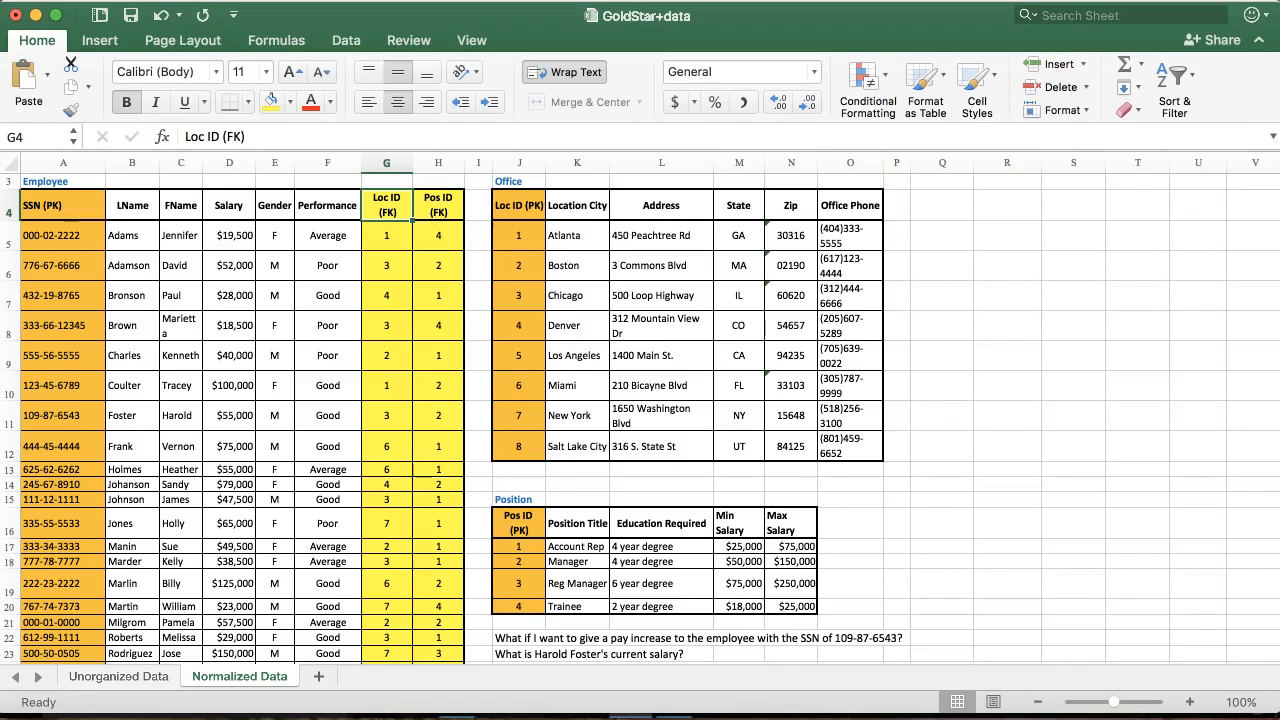
left_click_drag(45, 205, 422, 630)
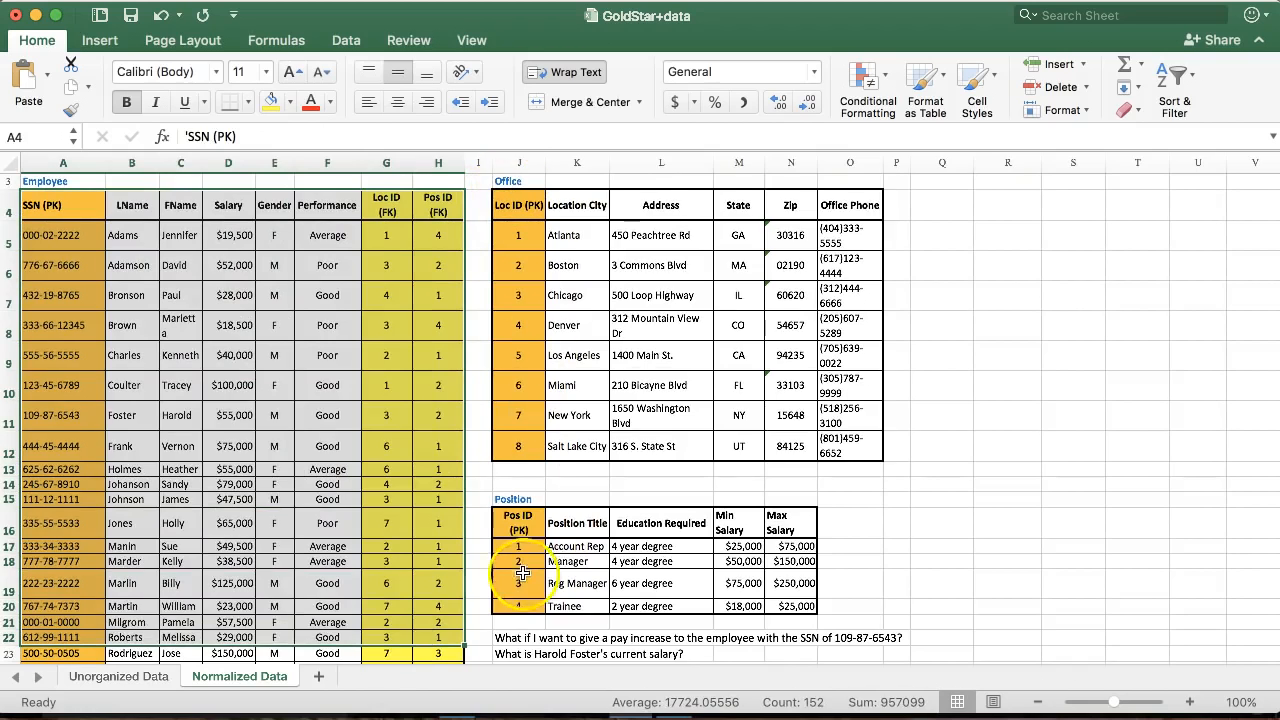
left_click(518, 528)
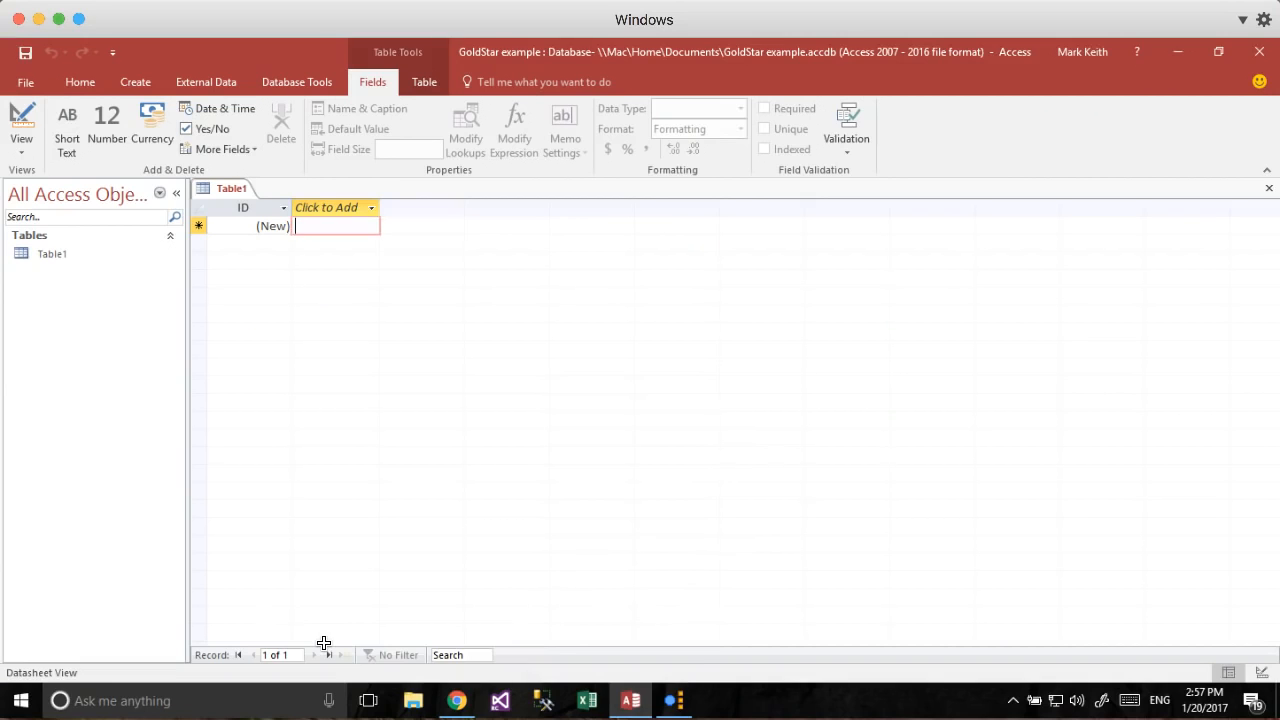
left_click(345, 520)
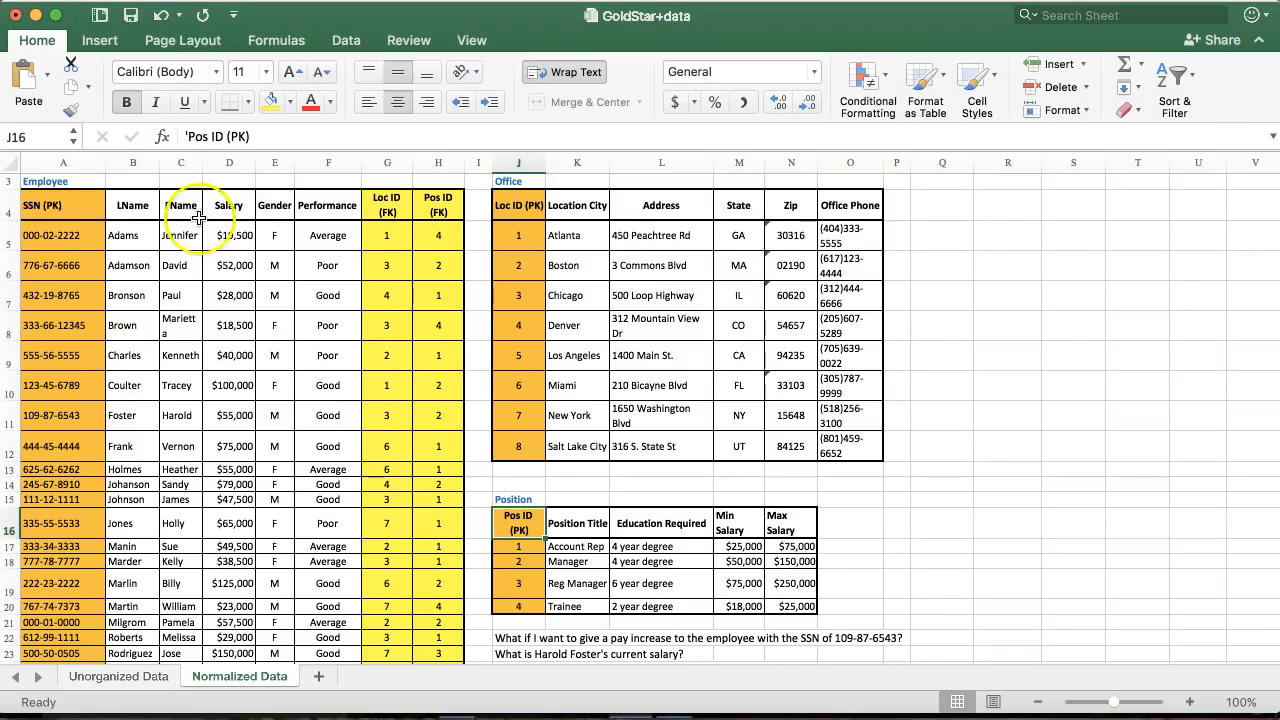
left_click_drag(42, 205, 426, 563)
scroll(443, 478, "up", 5)
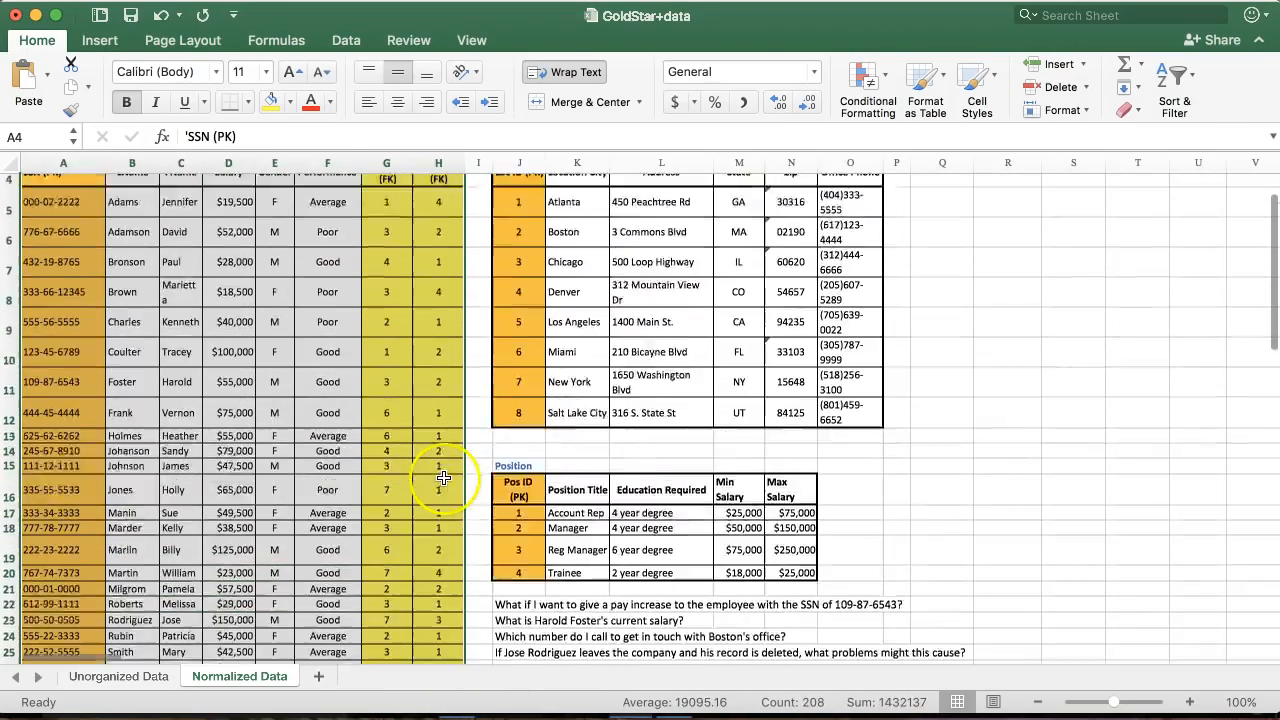
key("super+c")
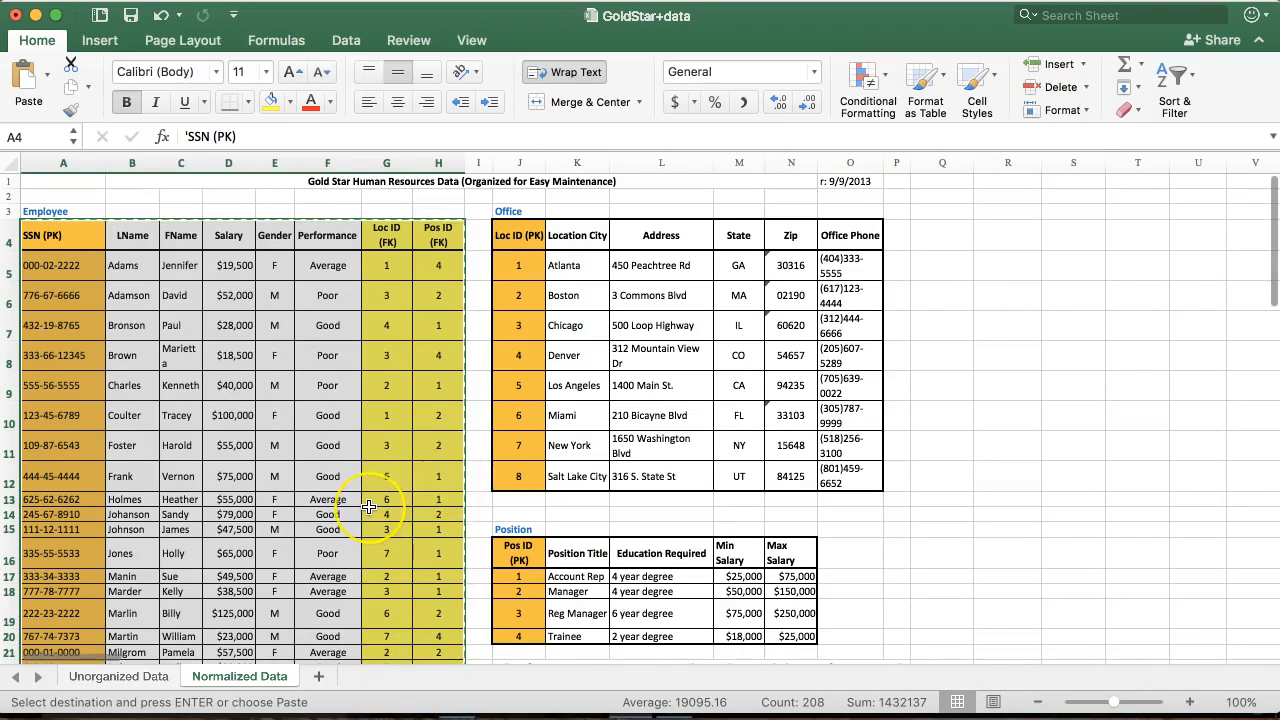
key("super+Tab")
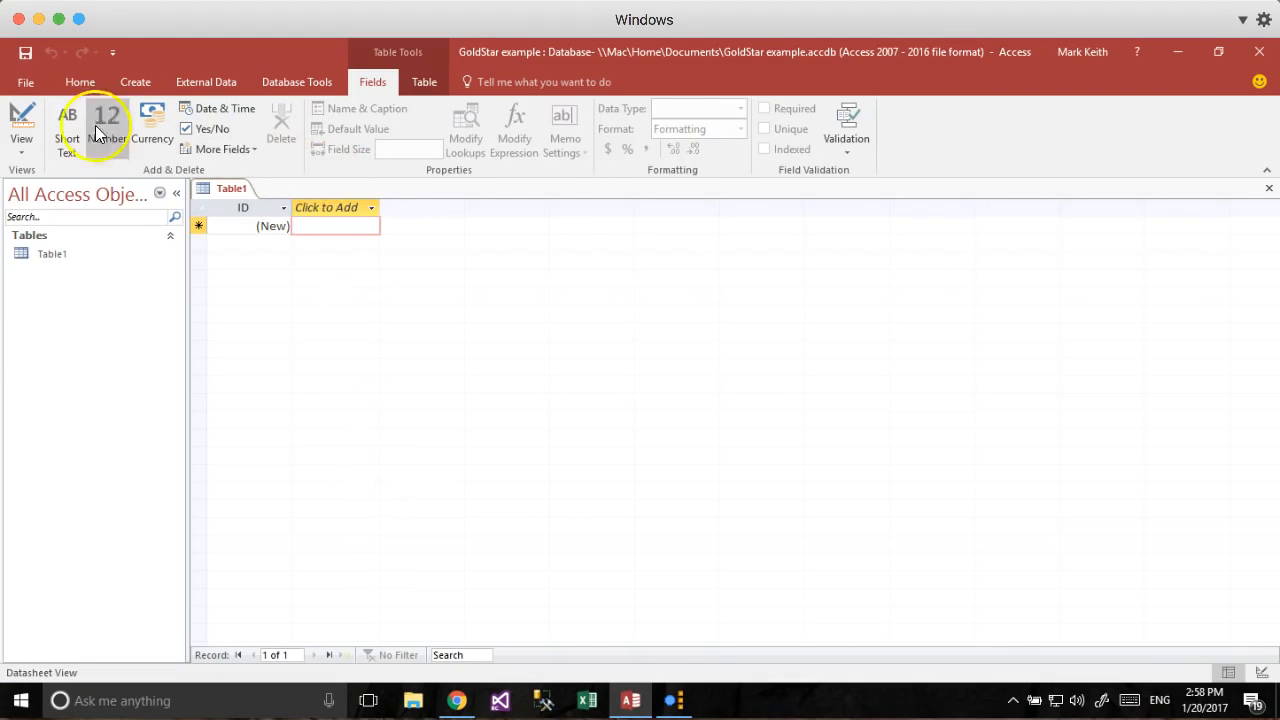
Save Table1 under the name Employee.
left_click(22, 120)
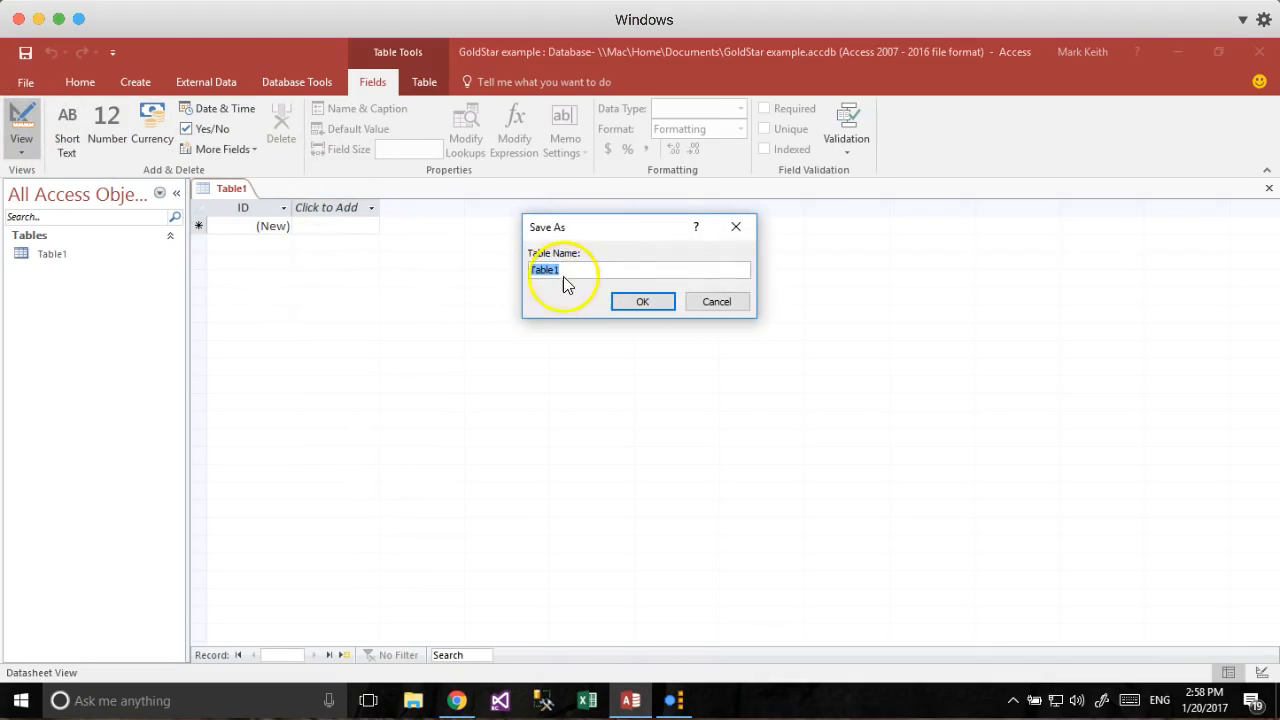
type("Employee")
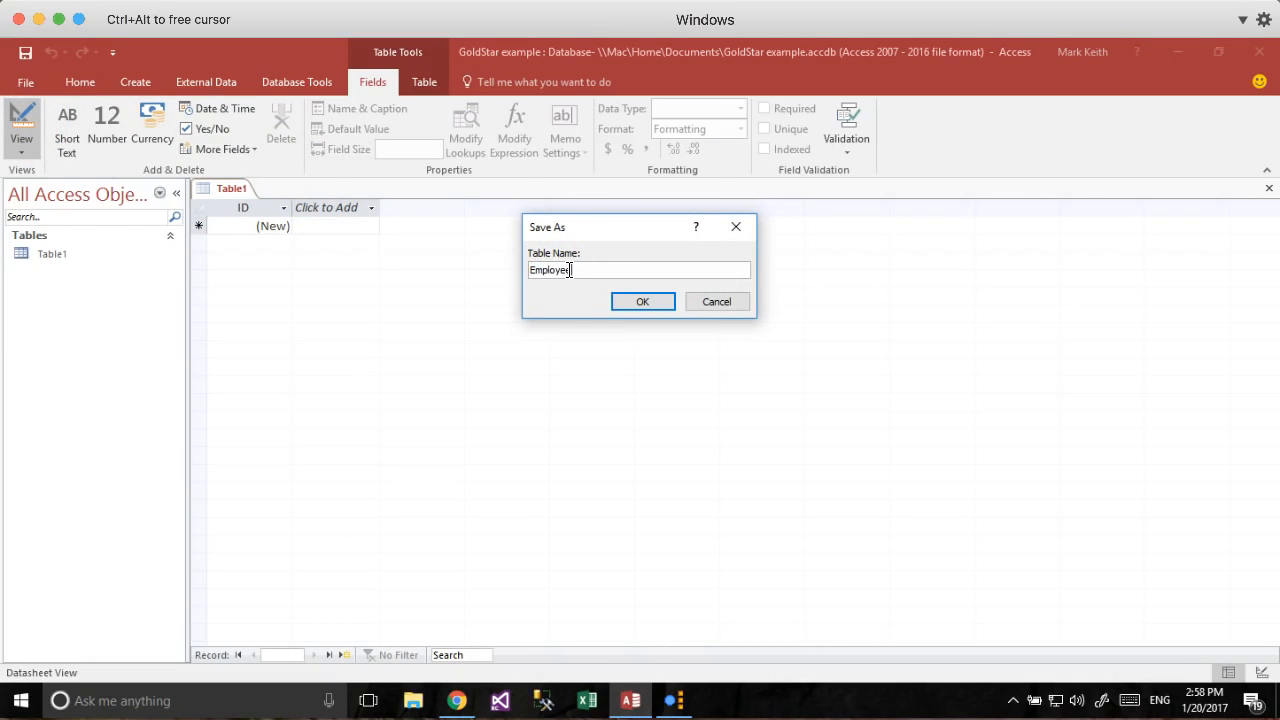
key("Return")
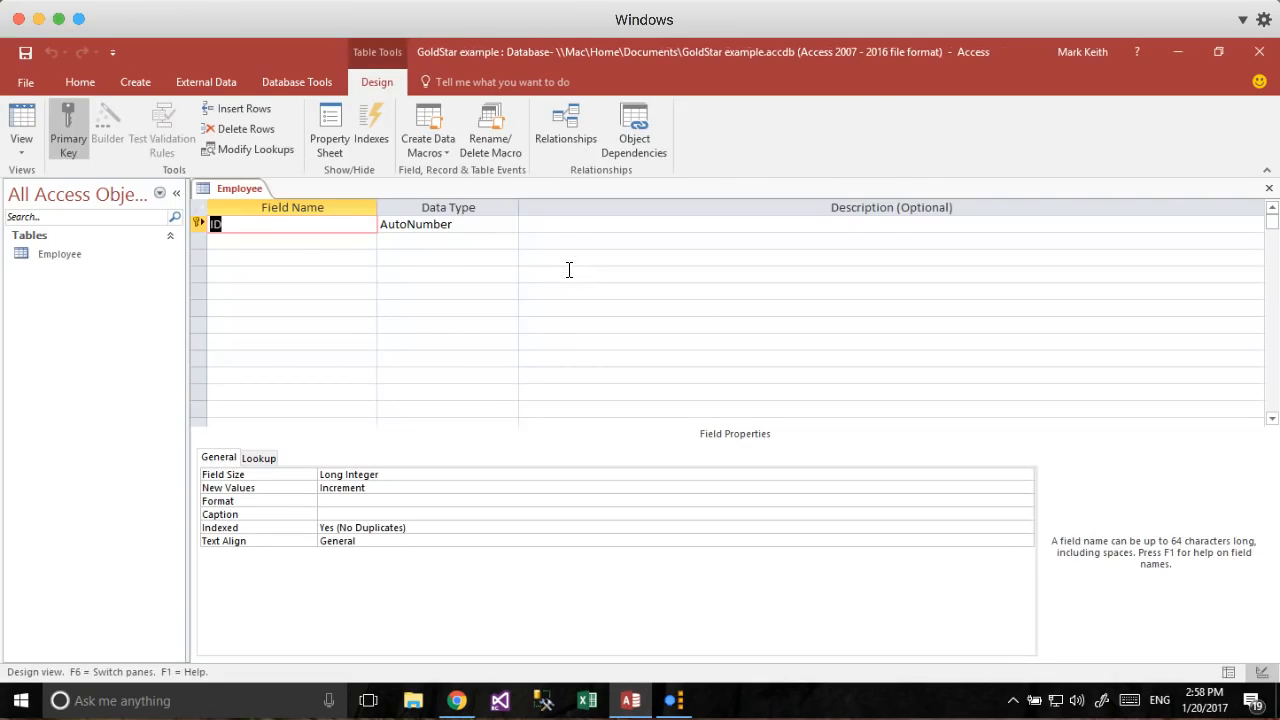
Paste the 25 copied employee records into the Employee datasheet.
left_click(18, 118)
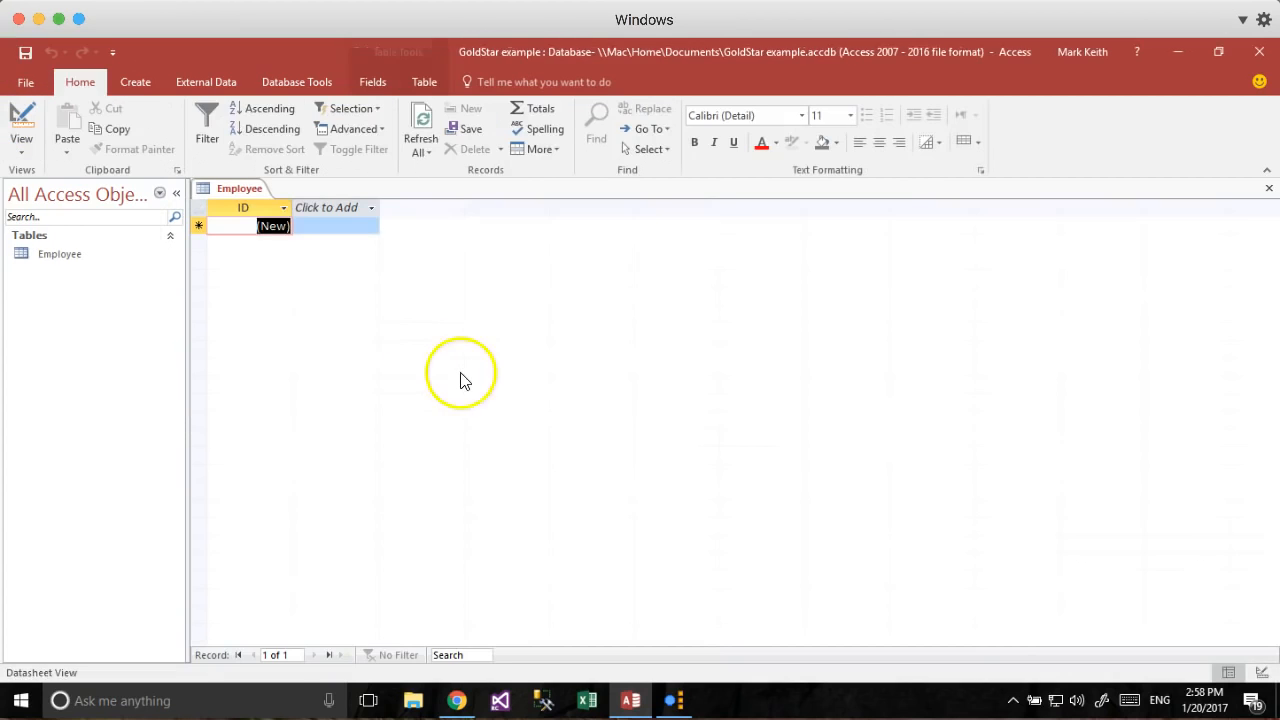
left_click(197, 219)
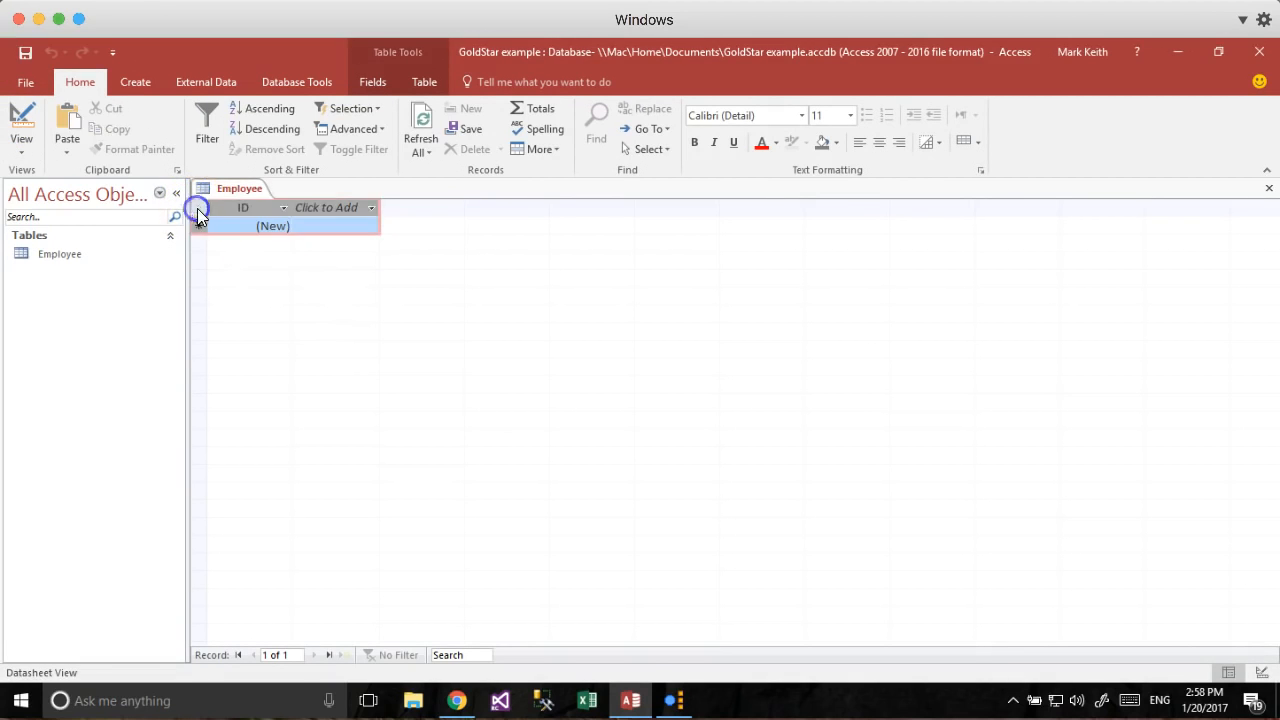
key("ctrl+v")
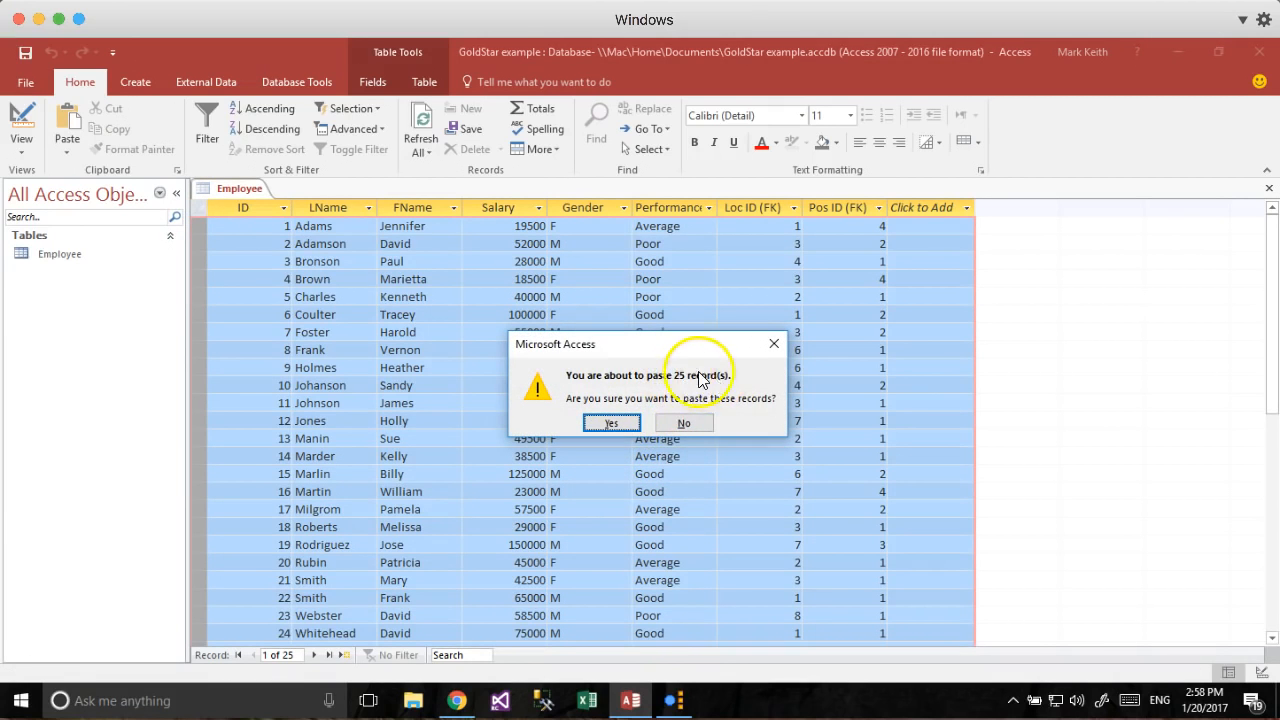
left_click(623, 421)
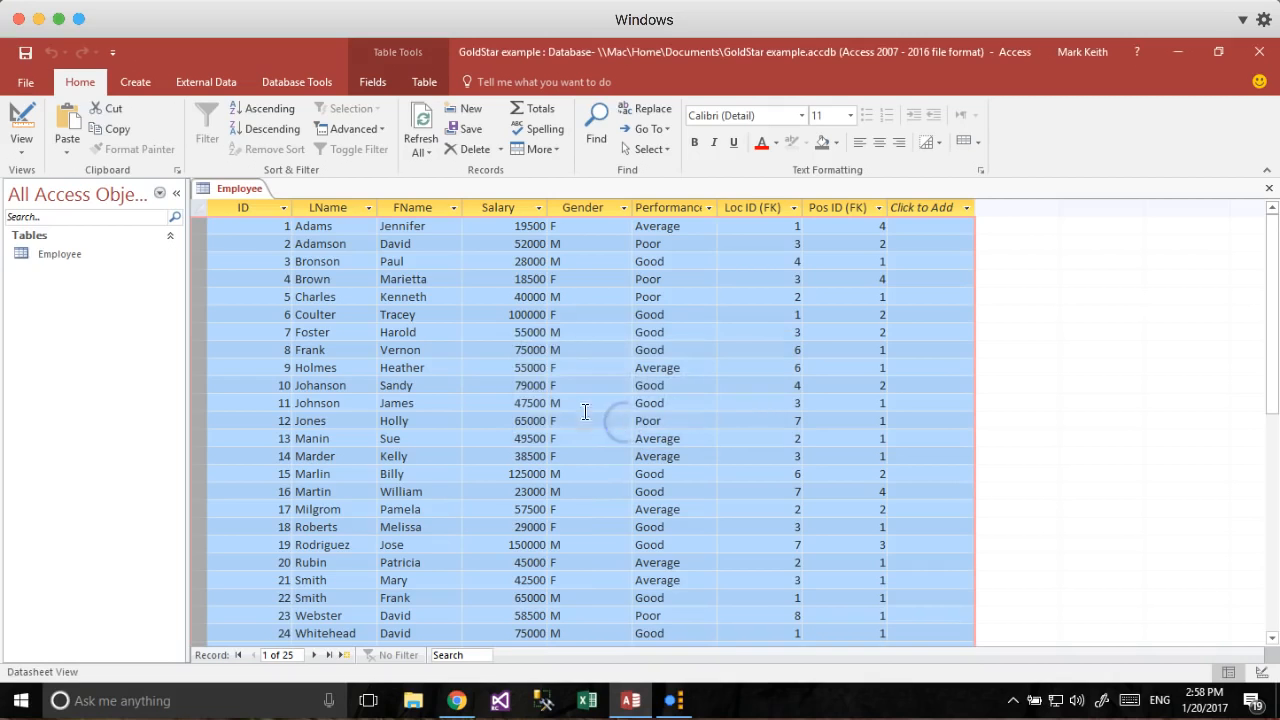
left_click(428, 299)
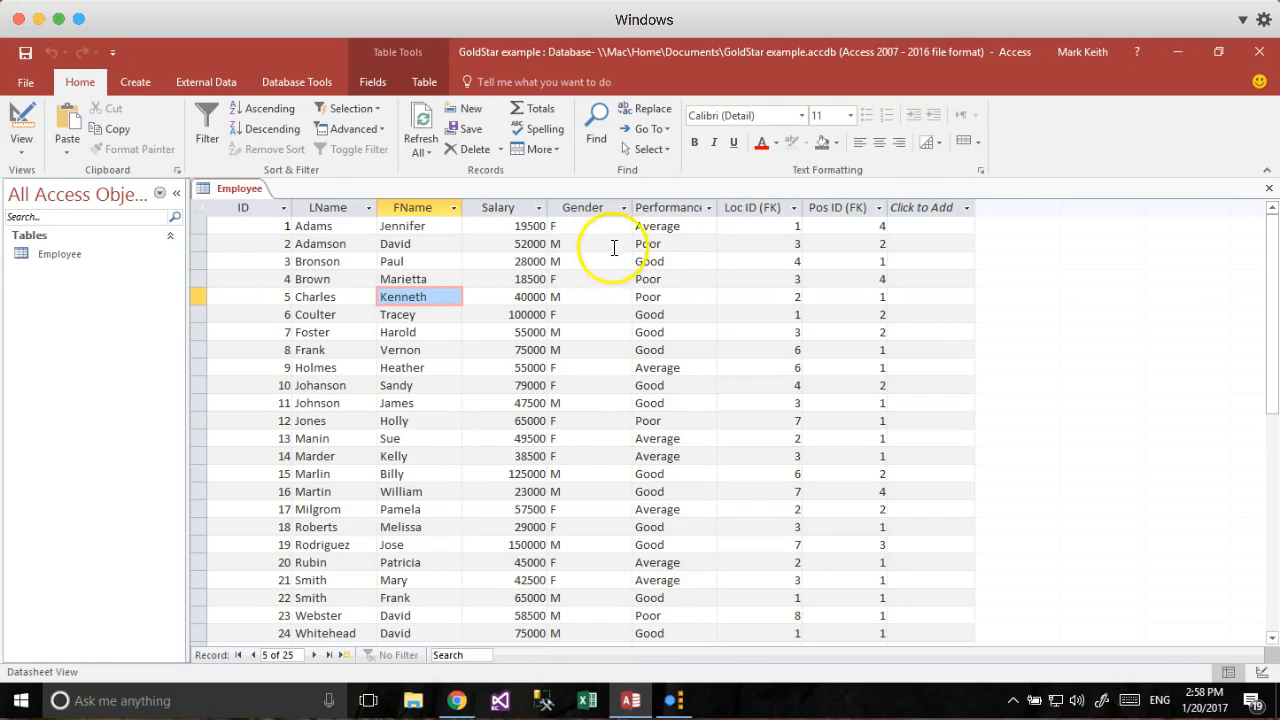
Toggle the Employee table between Datasheet and Design View, ending in Design View.
left_click(24, 150)
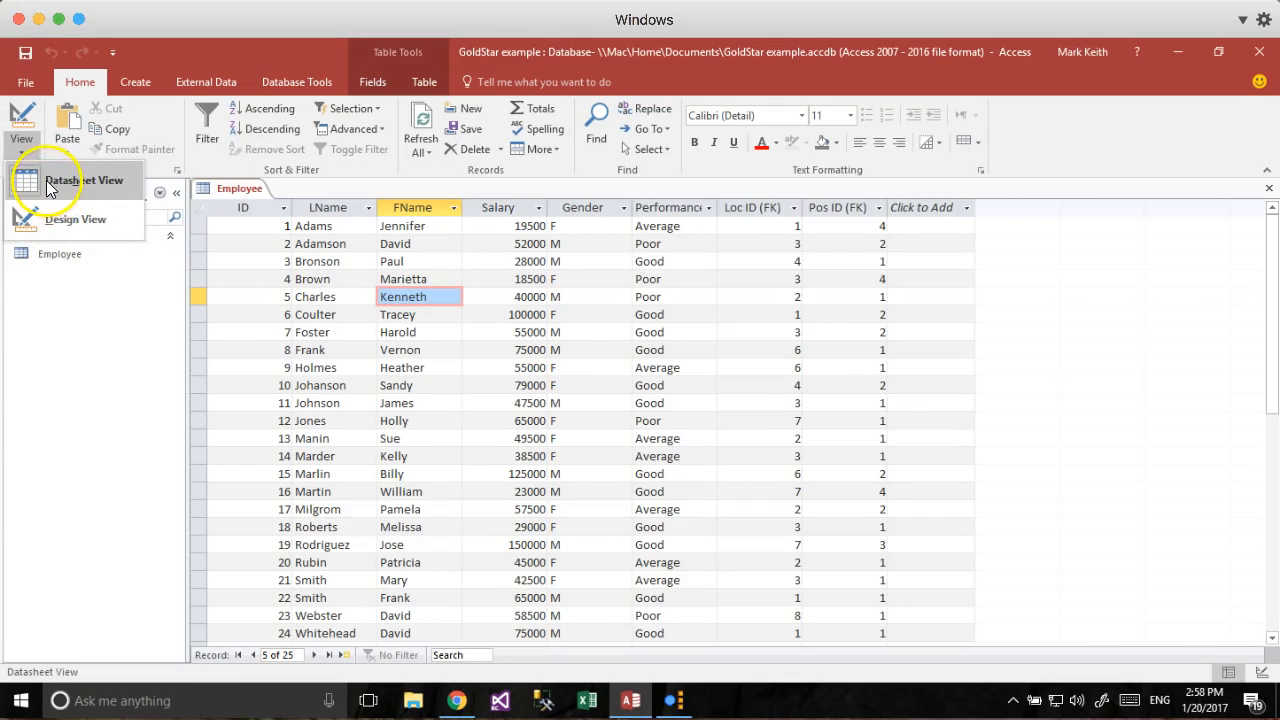
left_click(334, 247)
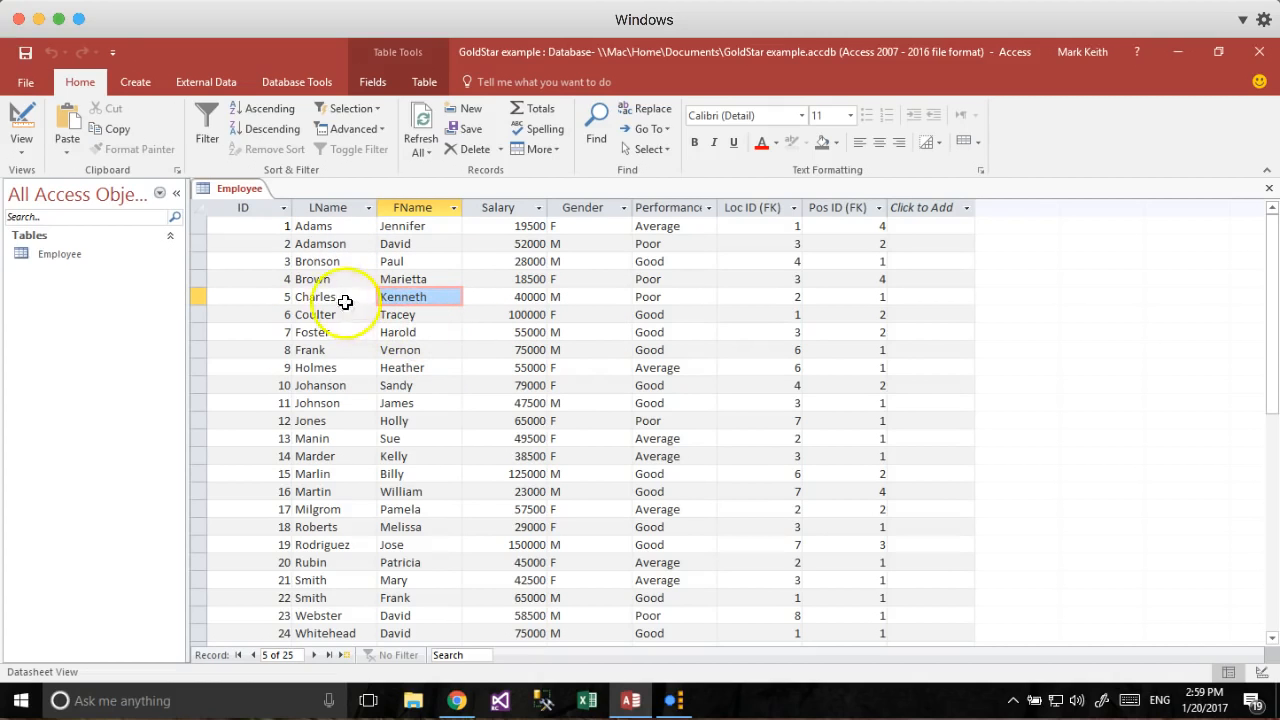
left_click(27, 148)
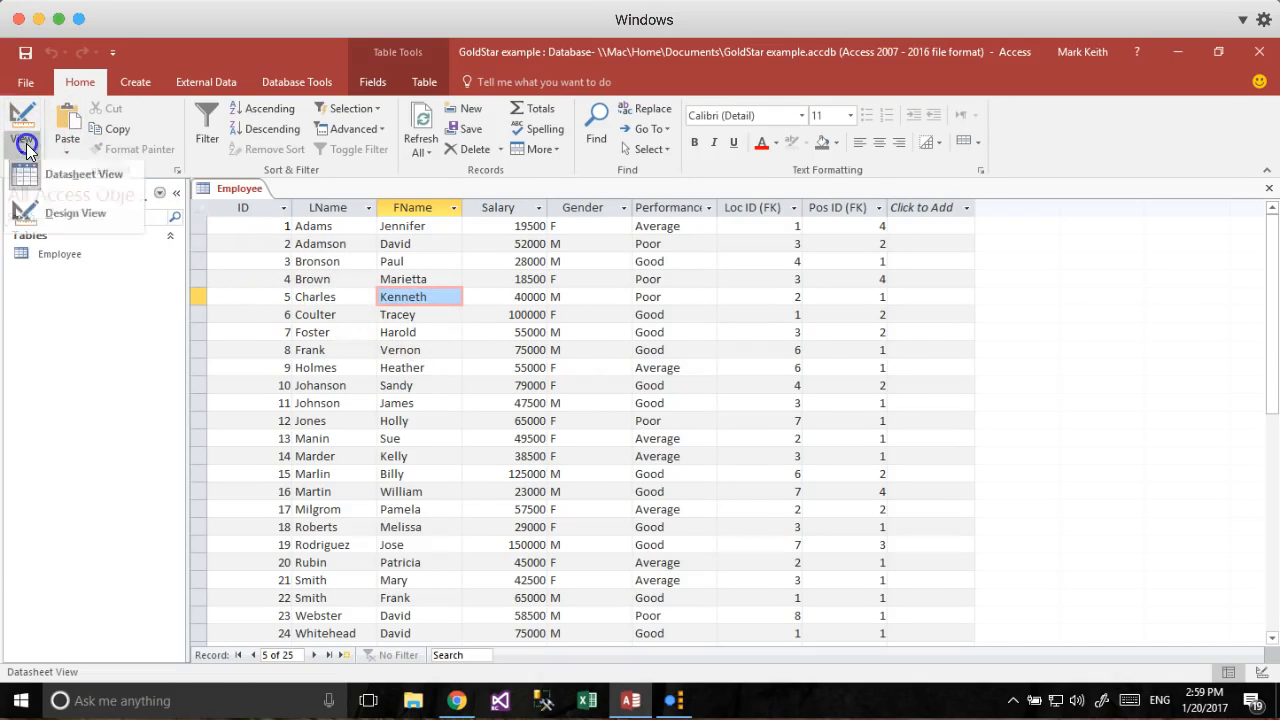
left_click(66, 216)
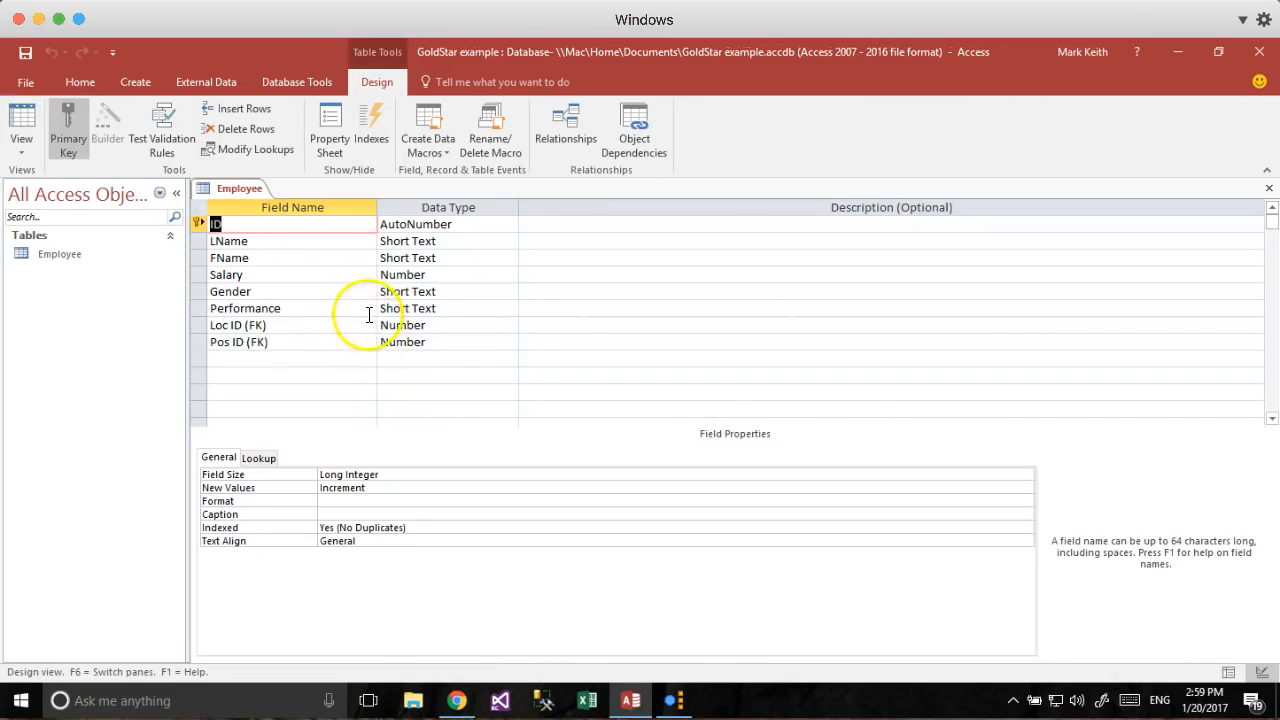
left_click(35, 122)
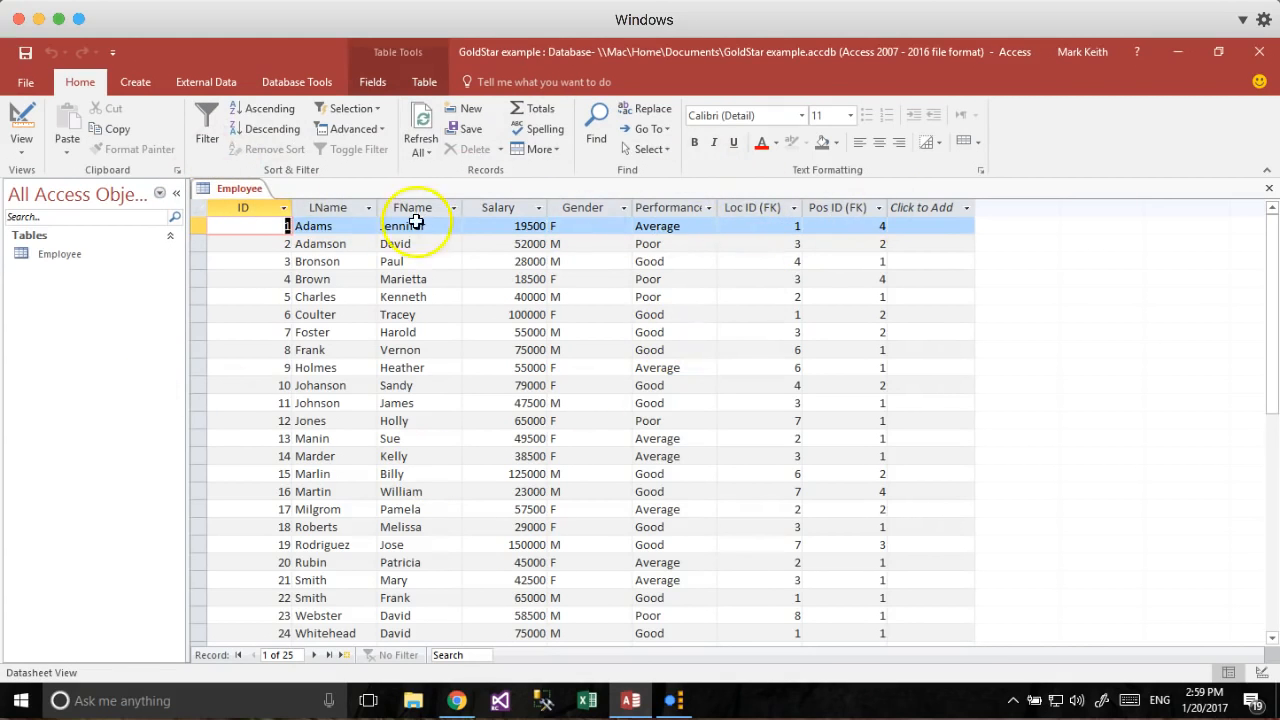
left_click(22, 122)
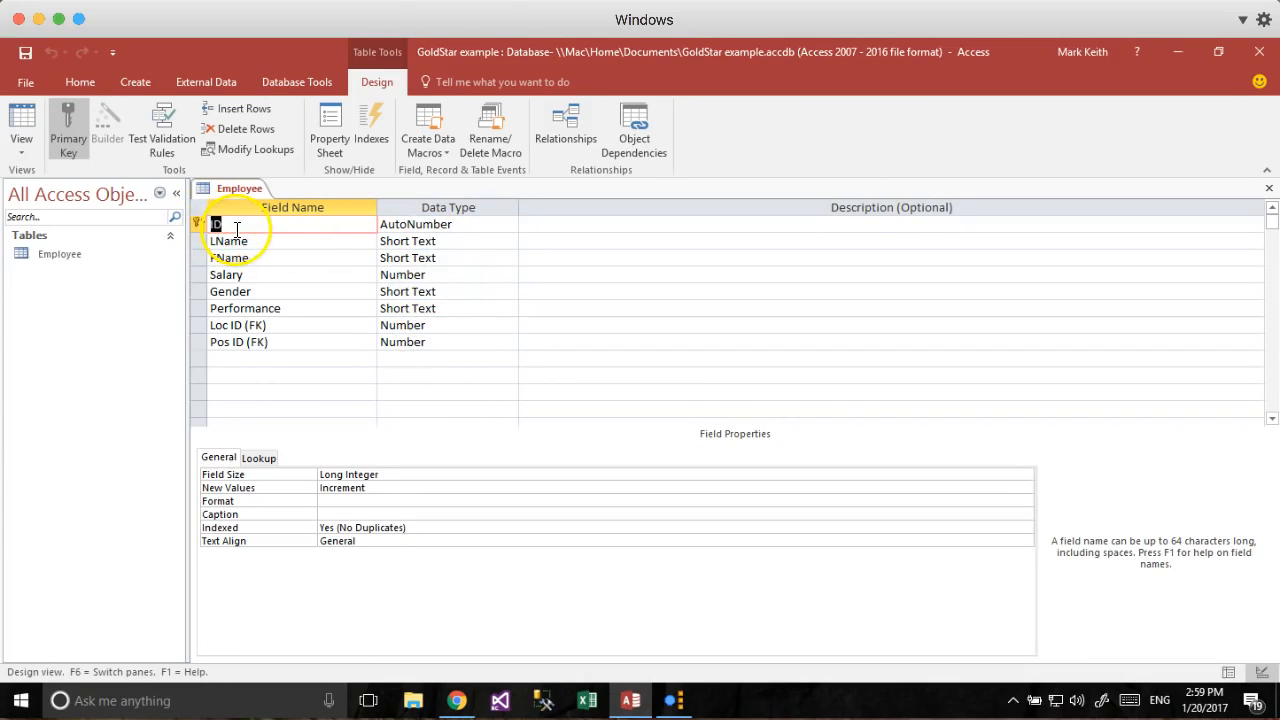
Change the primary key field name from ID to SSN.
left_click(21, 122)
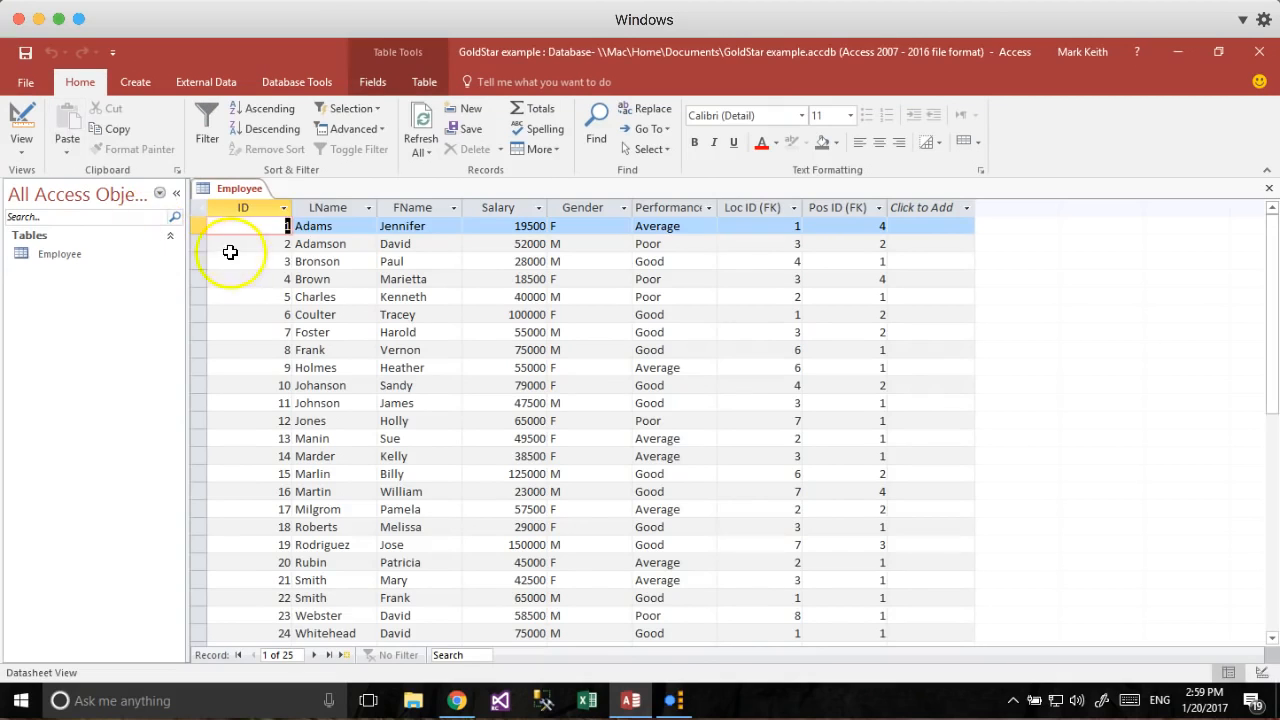
left_click(21, 115)
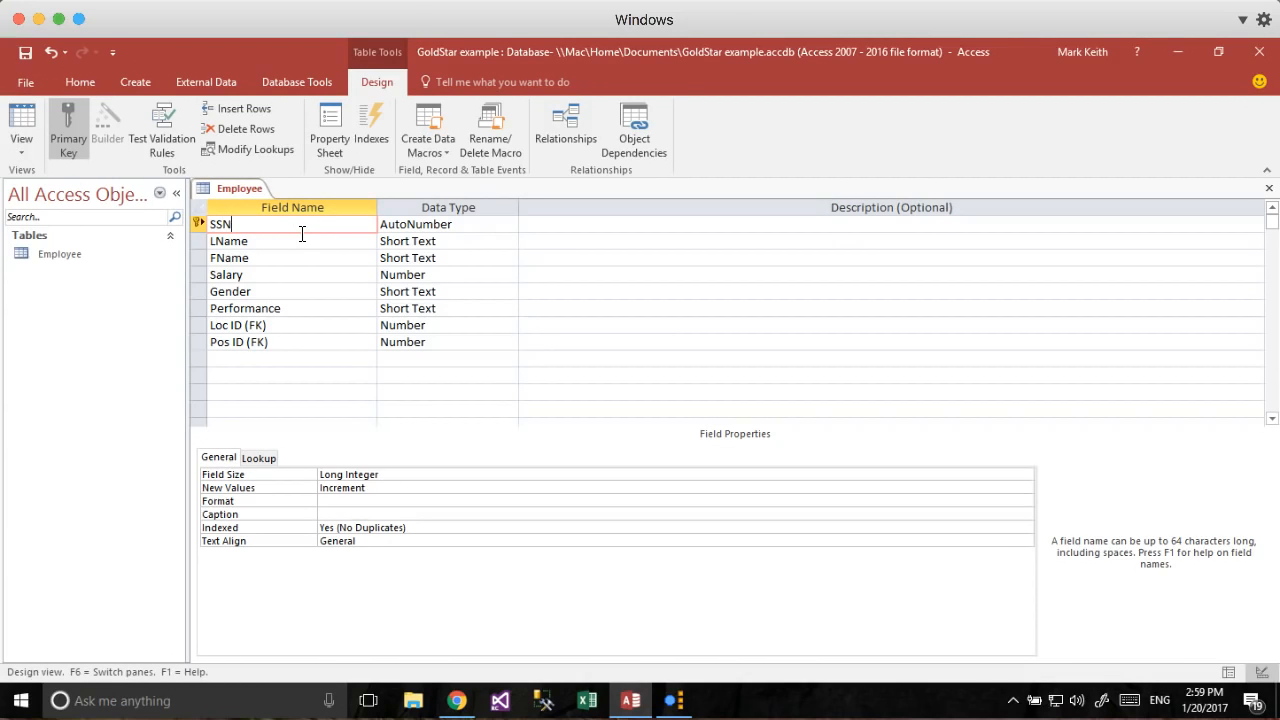
key("Tab")
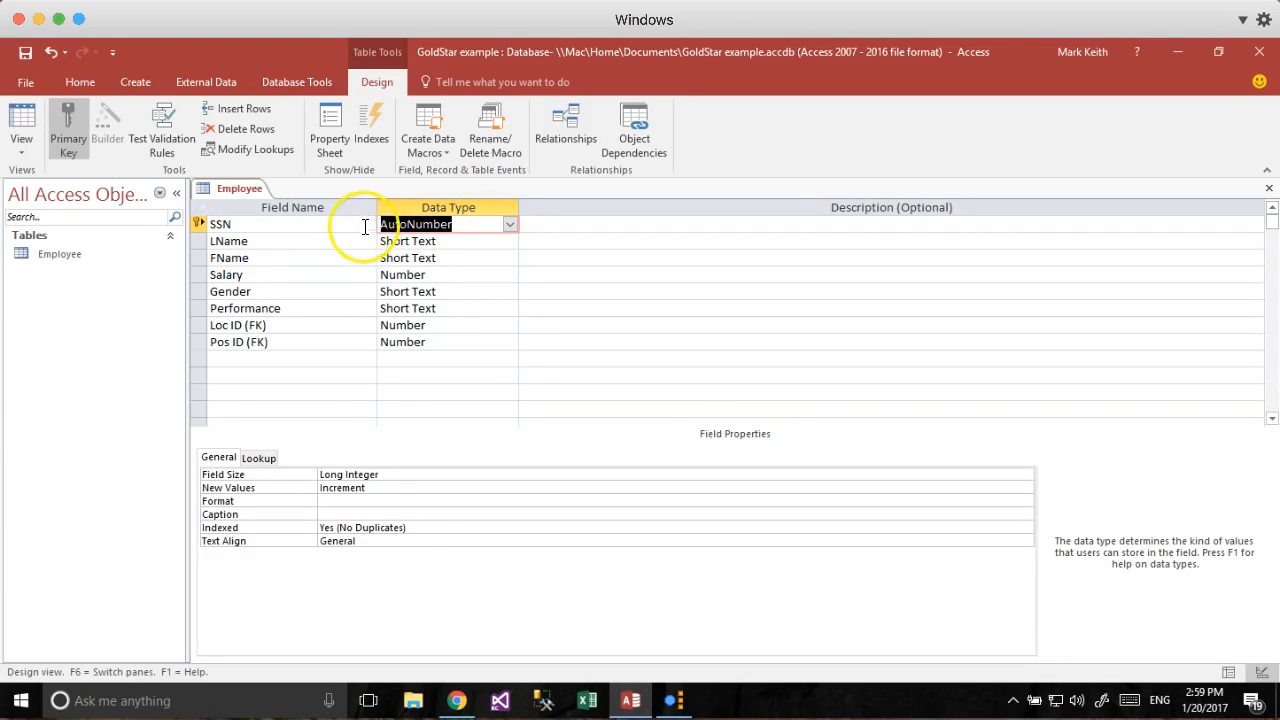
Review the LName, Salary and Gender data types and open Salary's Data Type list.
left_click(400, 245)
left_click(400, 274)
left_click(400, 292)
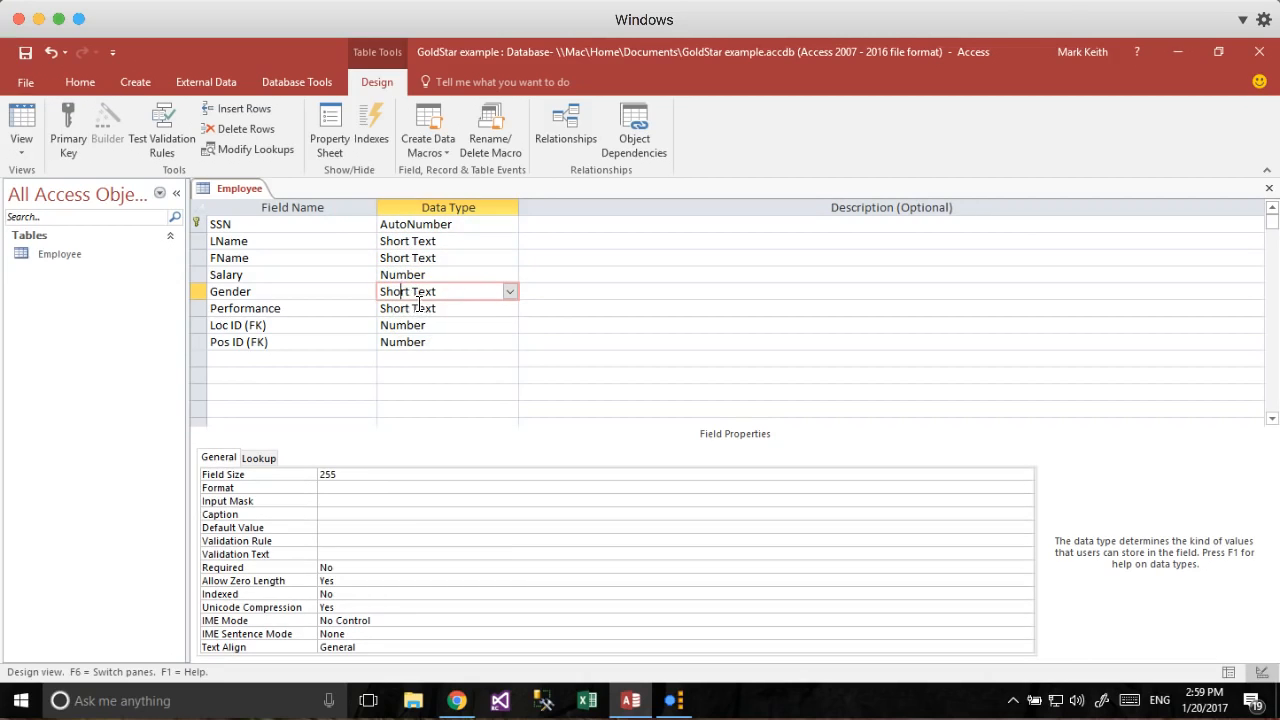
left_click(482, 275)
left_click(509, 274)
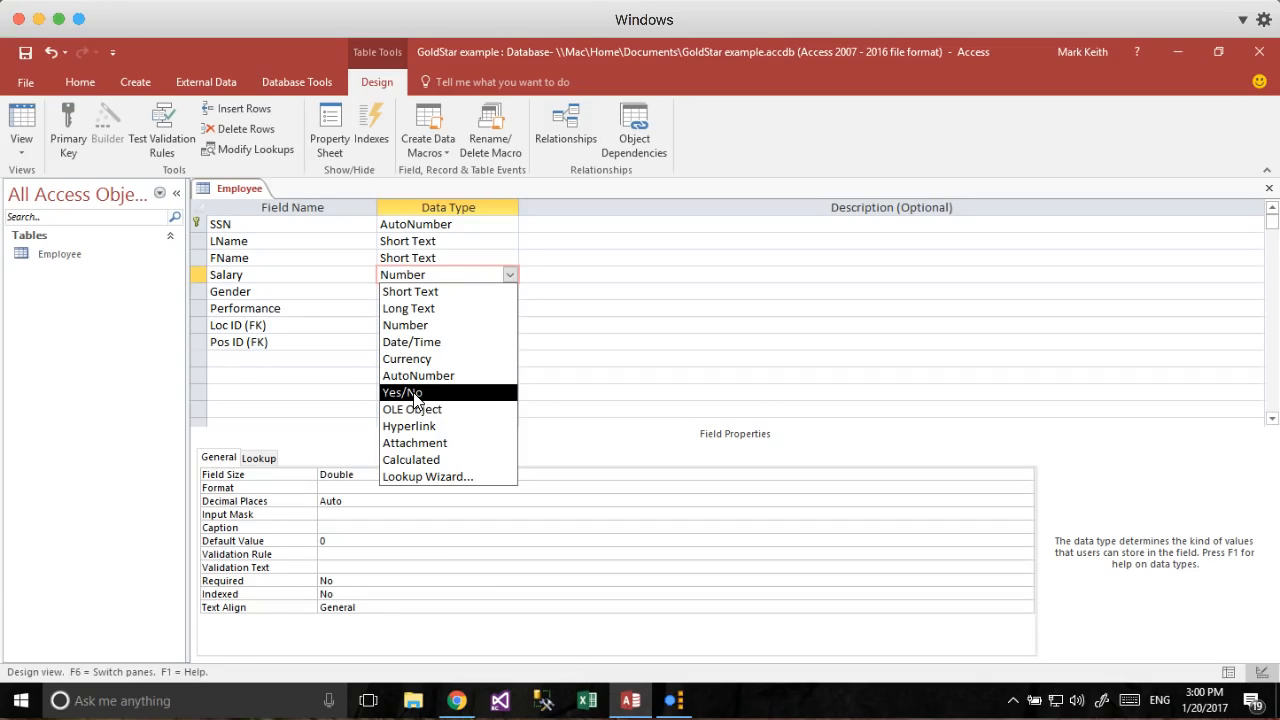
left_click(415, 396)
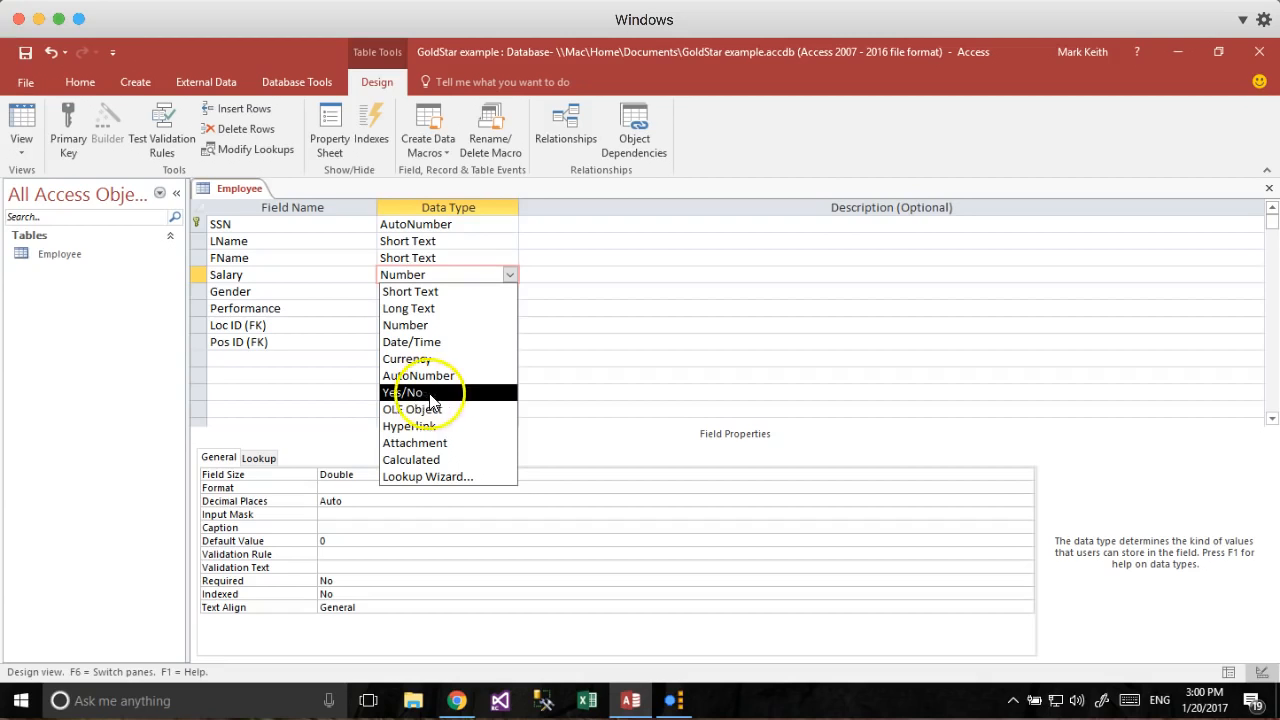
left_click(419, 275)
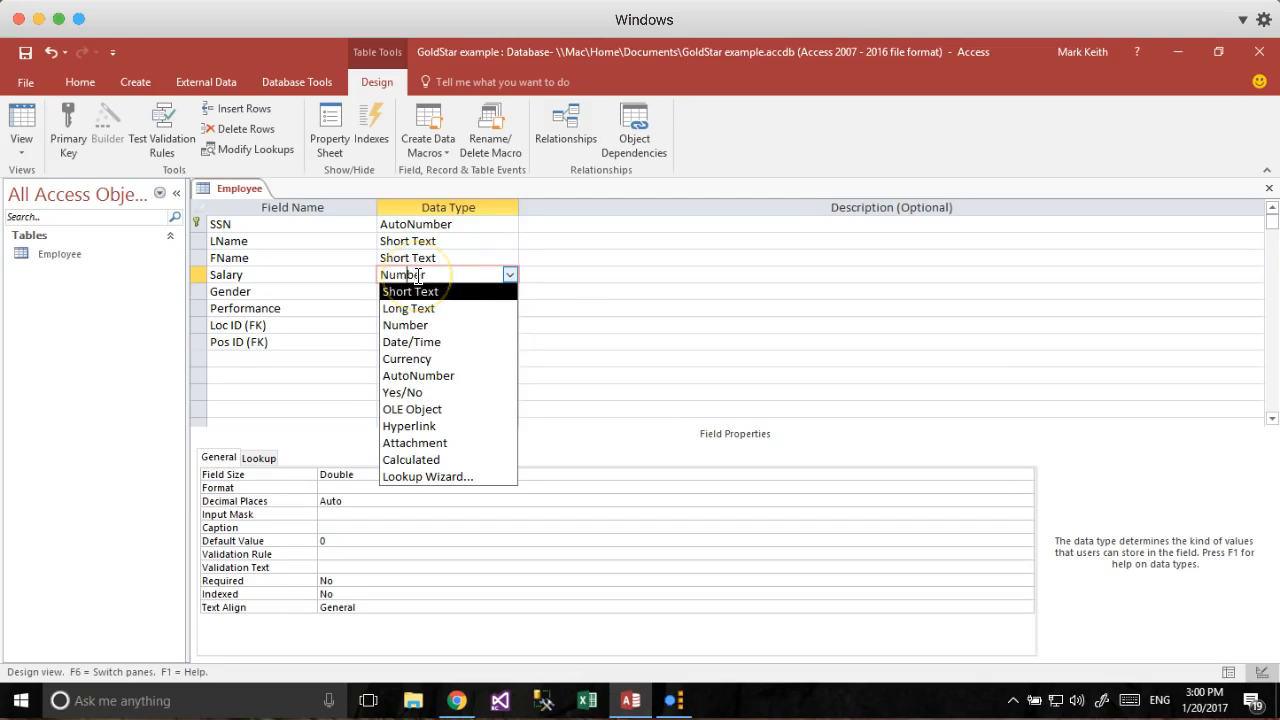
left_click(527, 273)
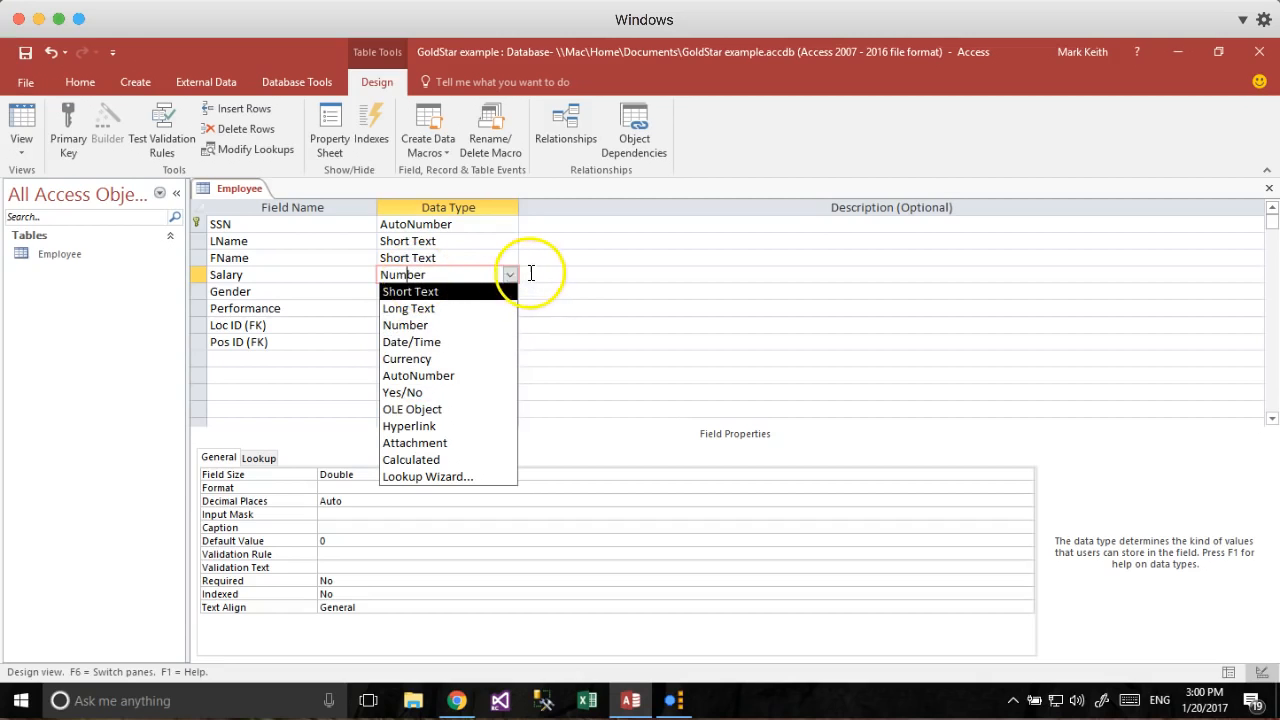
left_click(465, 223)
left_click(509, 224)
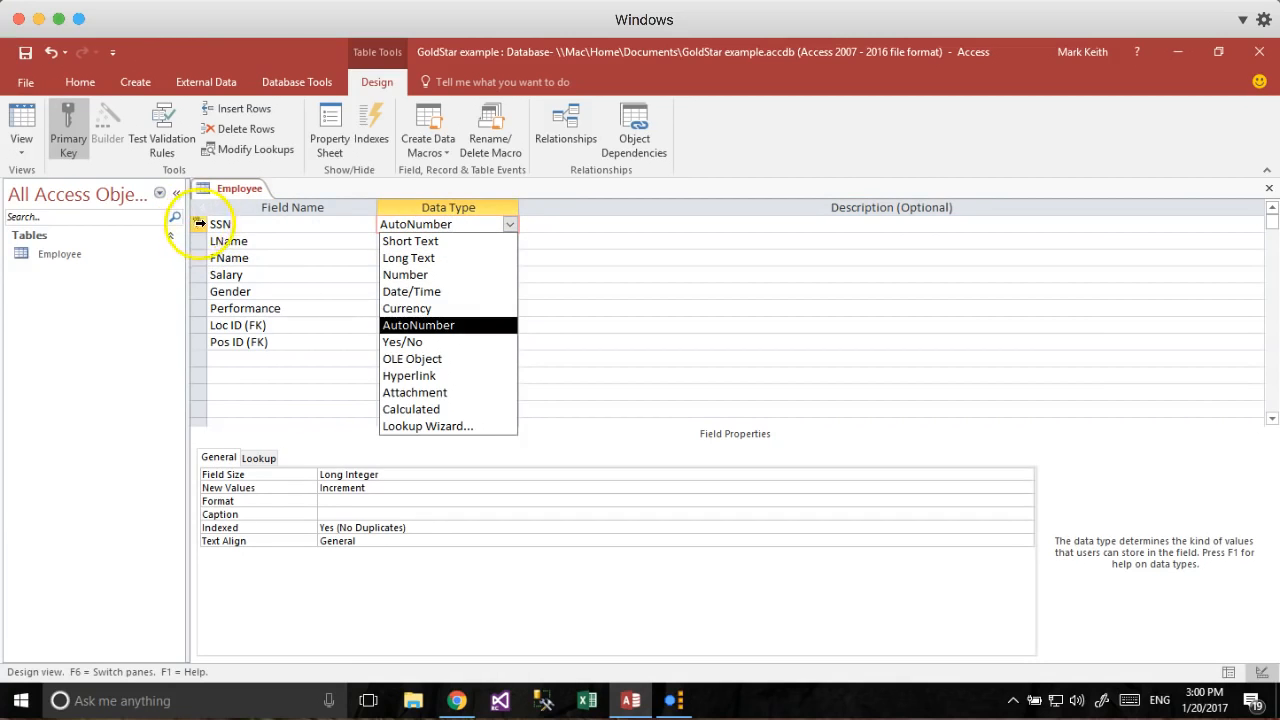
left_click(246, 222)
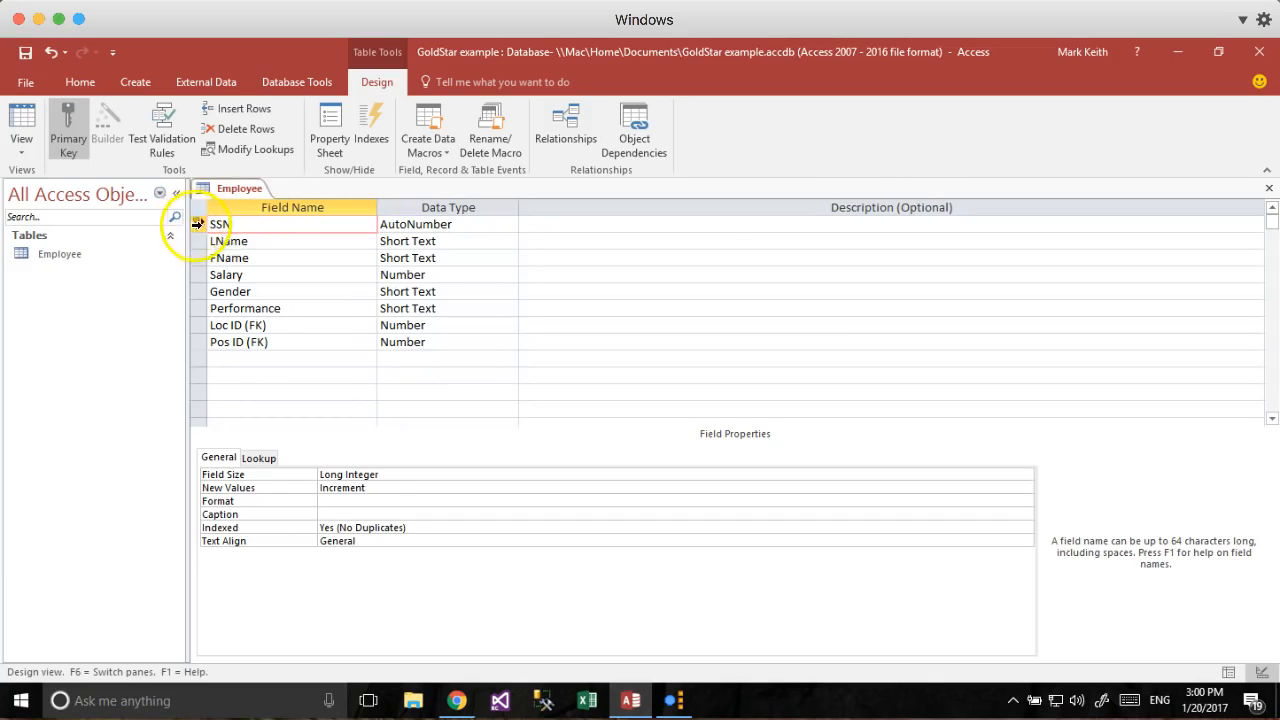
left_click(199, 224)
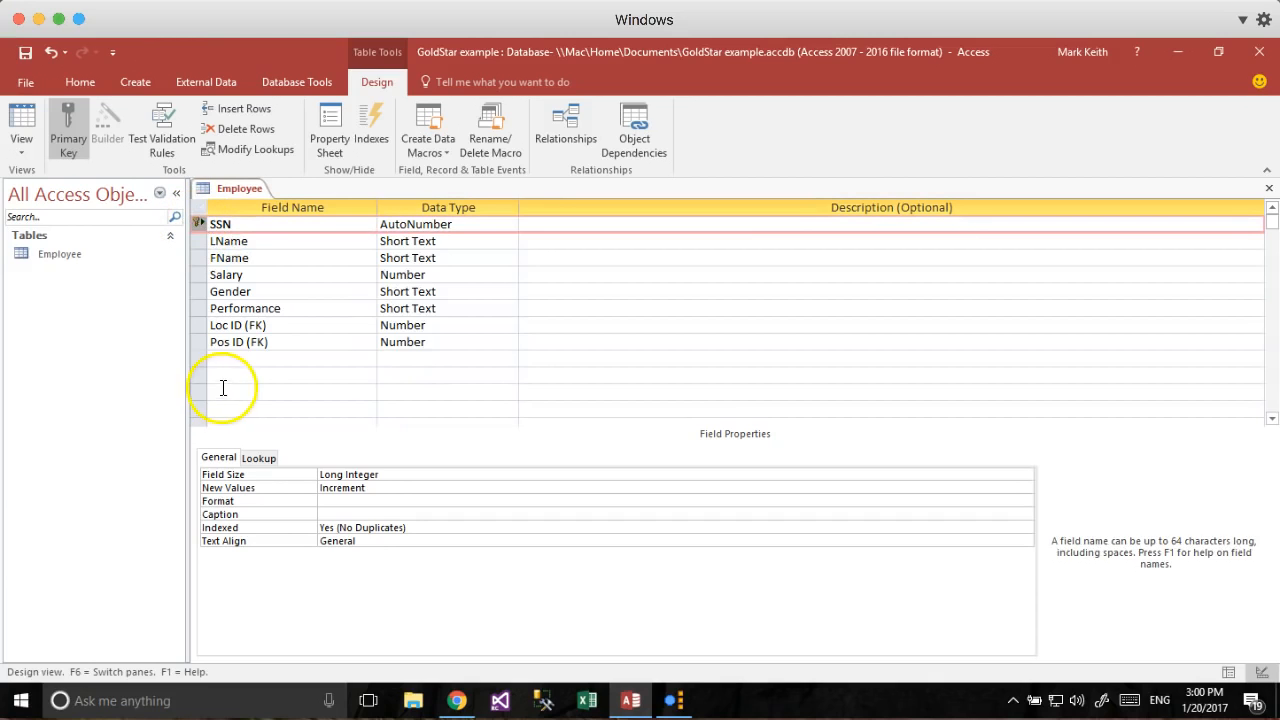
left_click(75, 131)
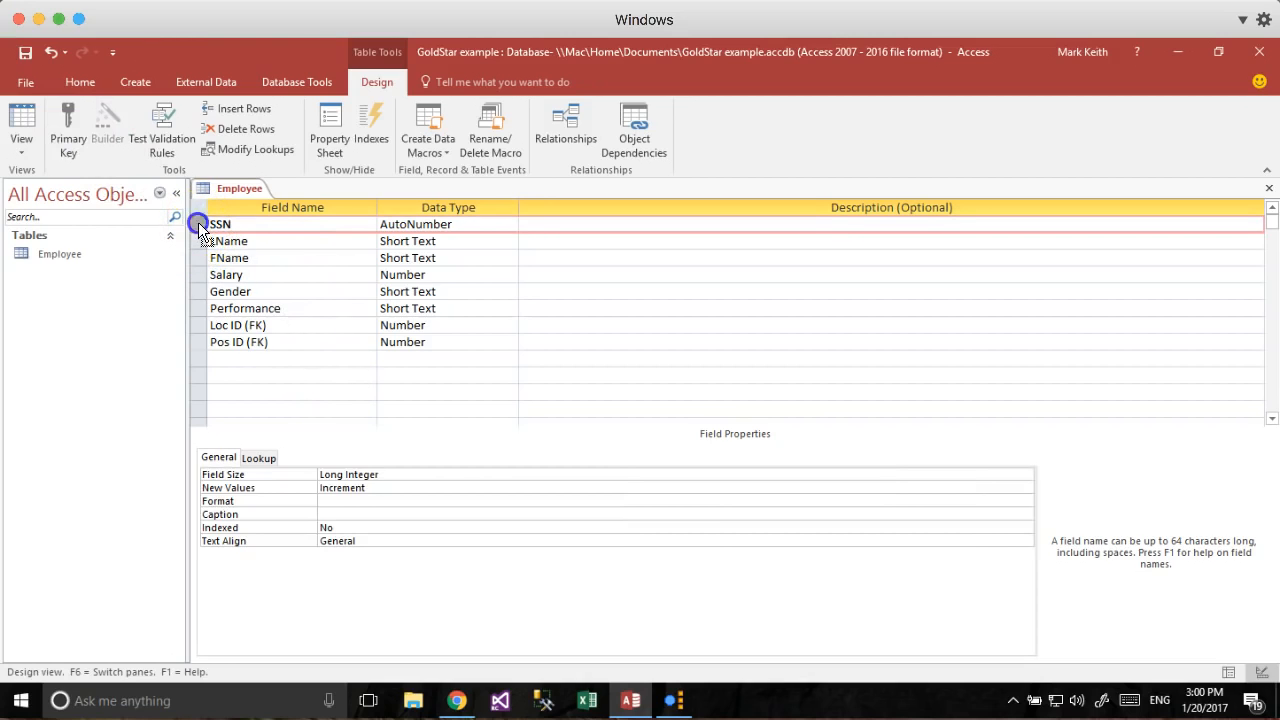
left_click(78, 140)
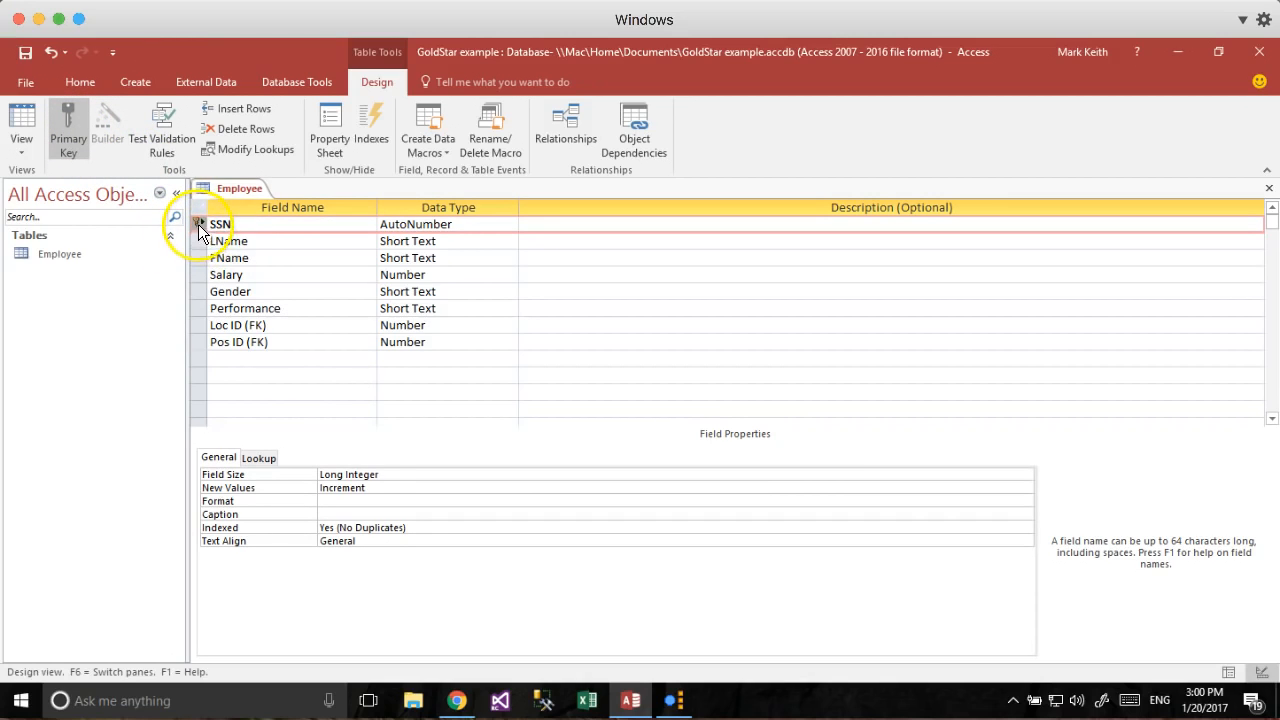
left_click(22, 120)
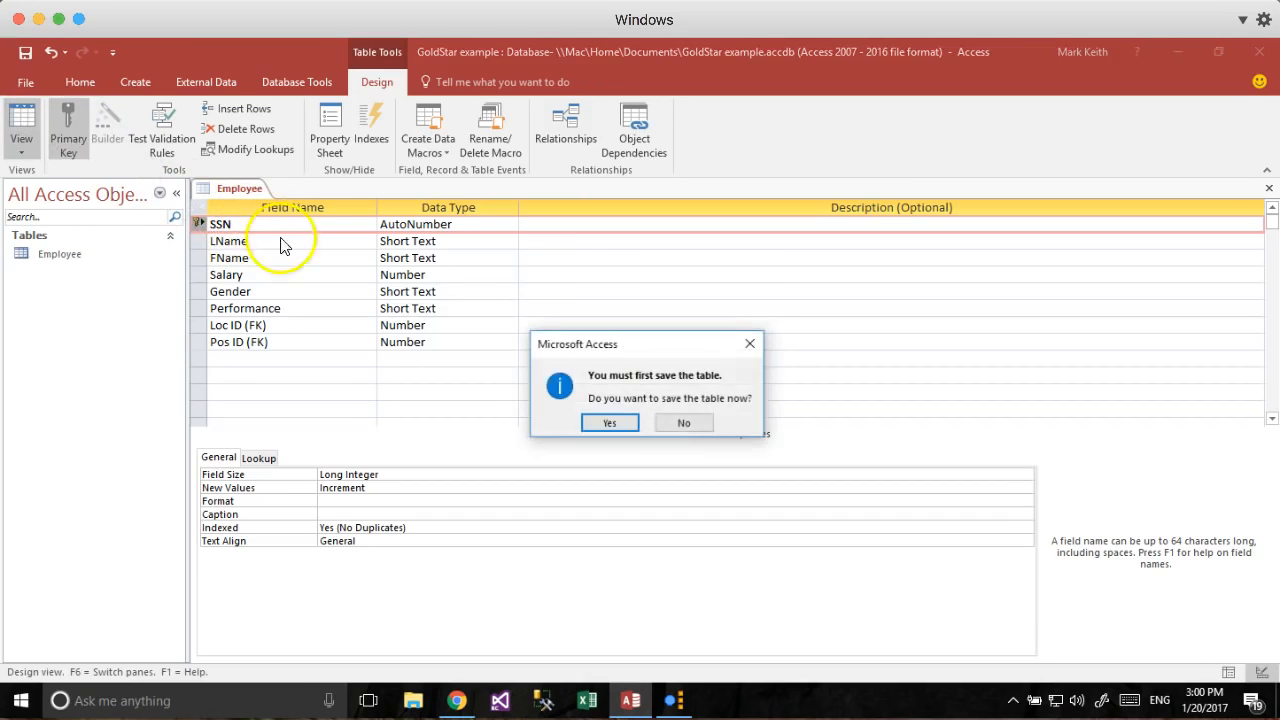
left_click(605, 421)
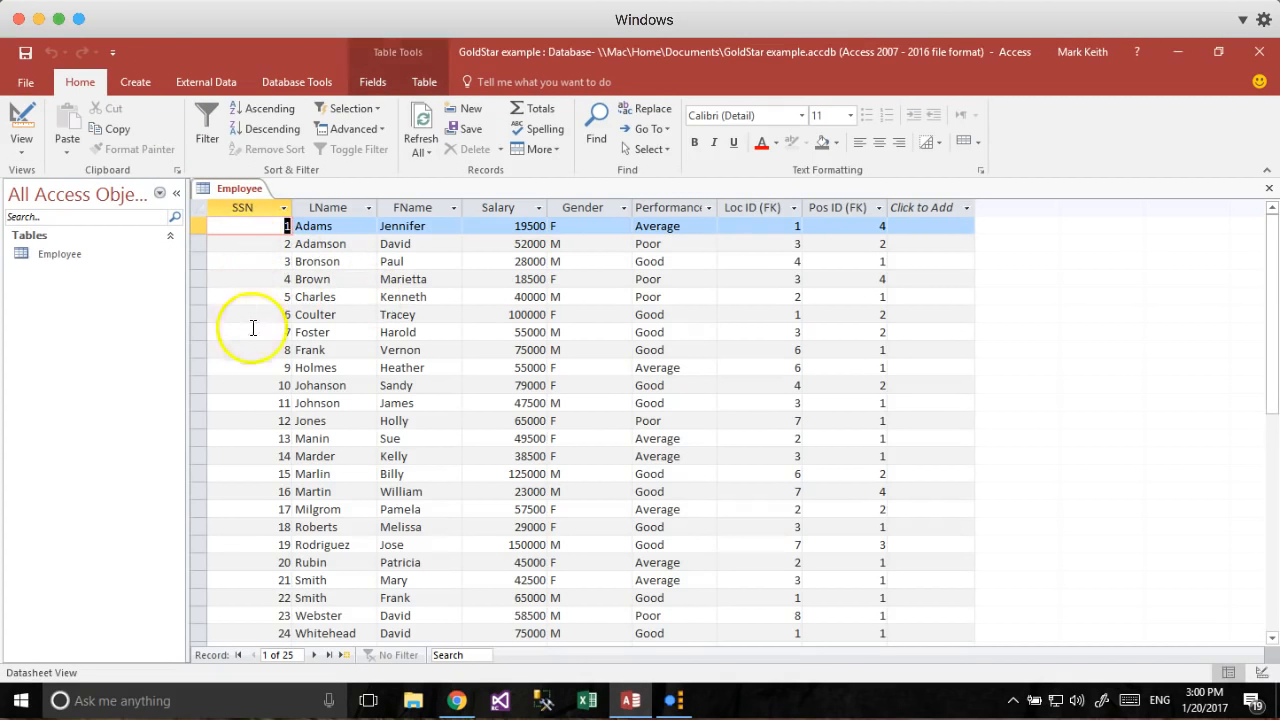
scroll(251, 519, "down", 2)
scroll(251, 519, "up", 2)
scroll(251, 519, "down", 3)
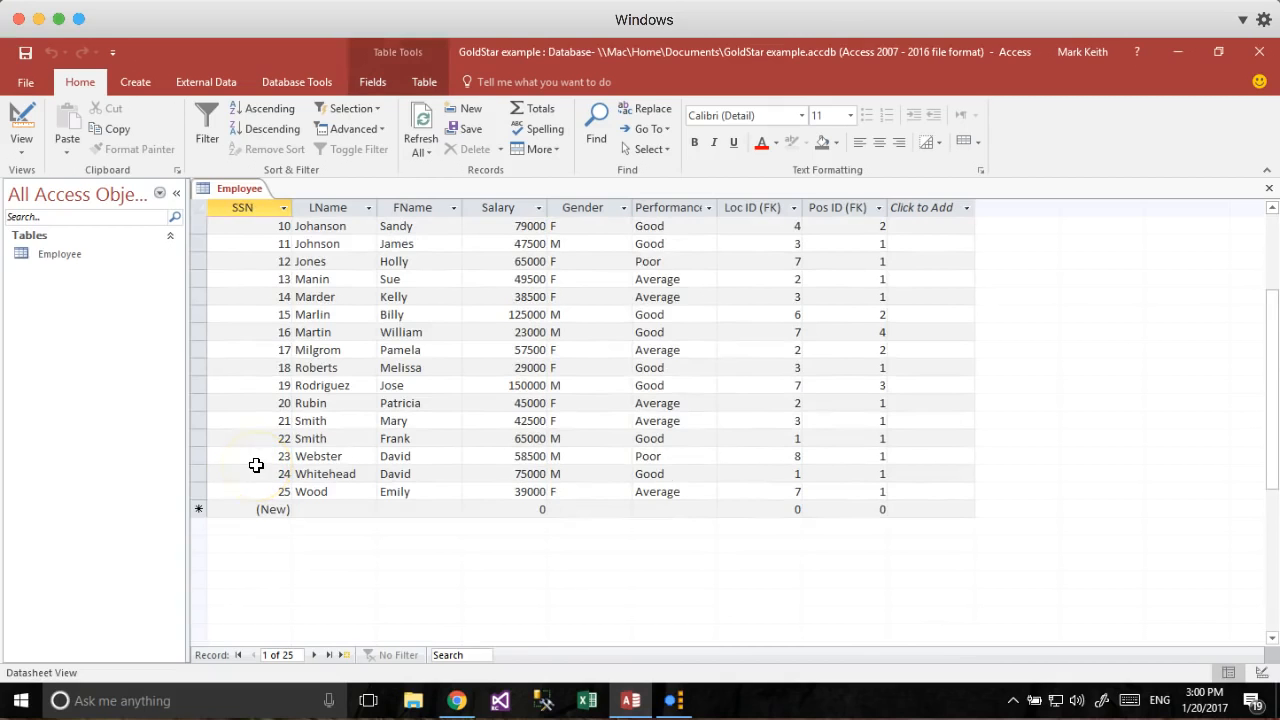
right_click(233, 188)
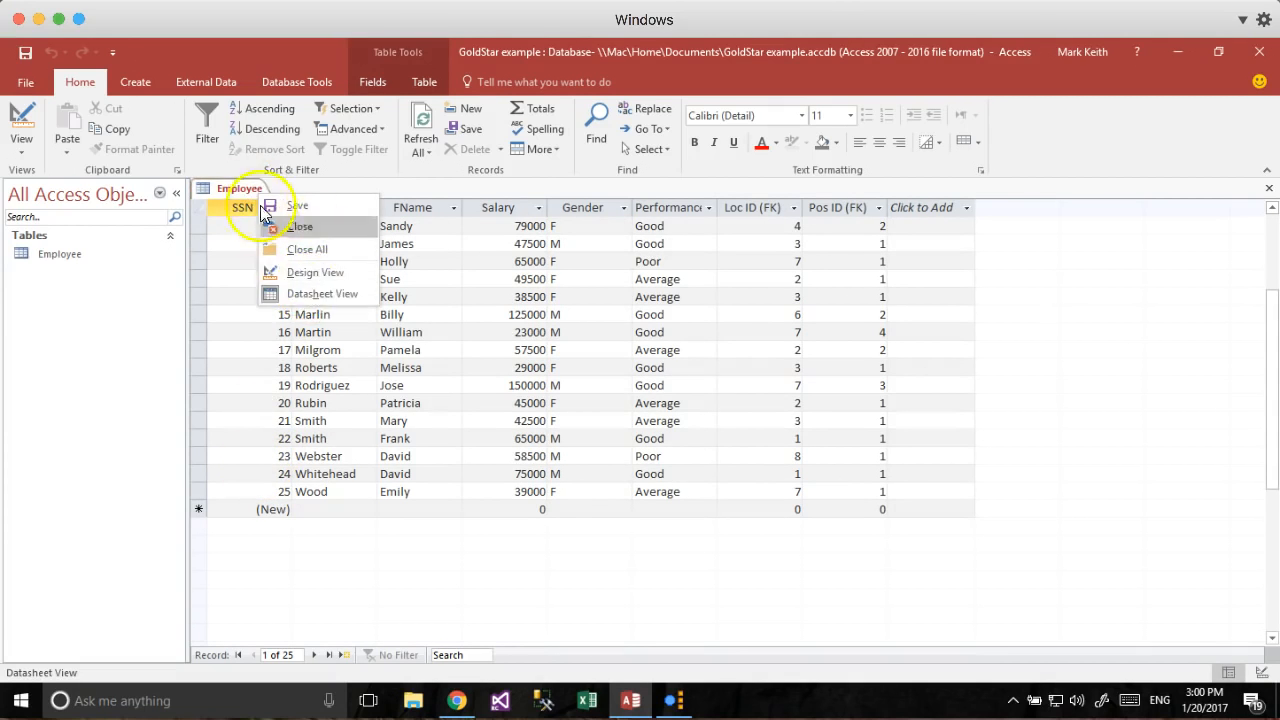
left_click(228, 188)
right_click(73, 256)
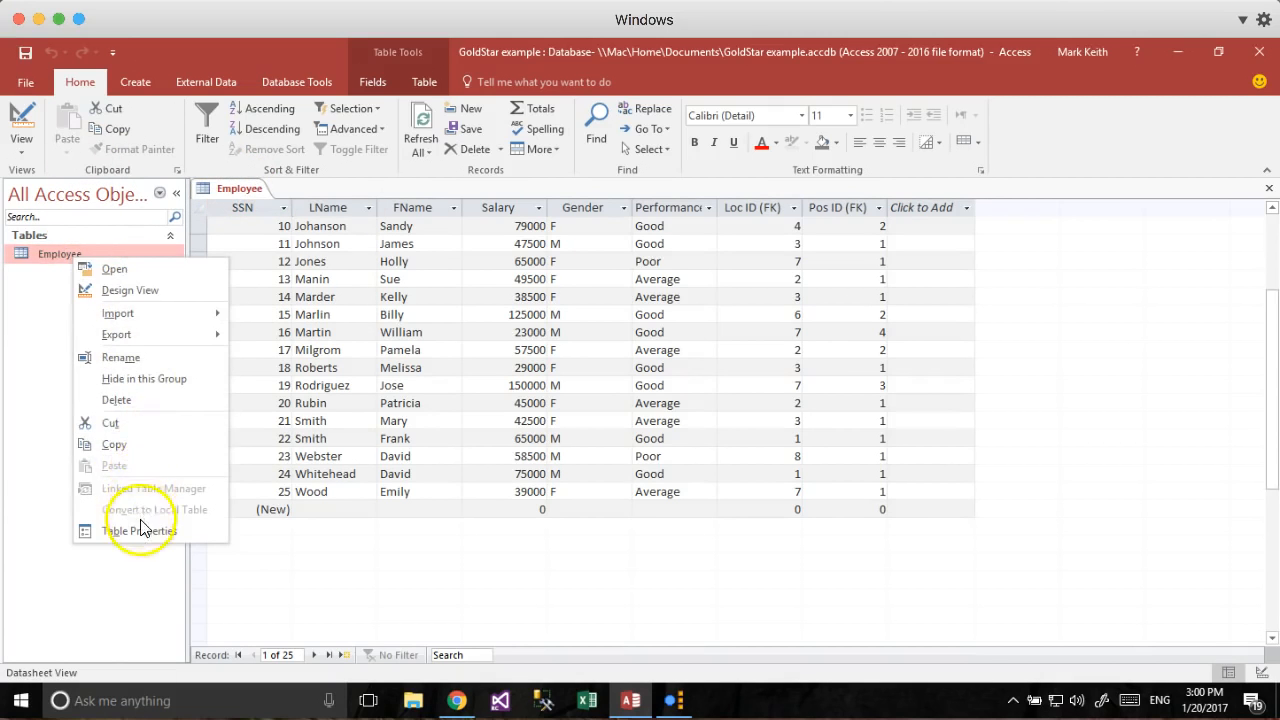
left_click(130, 399)
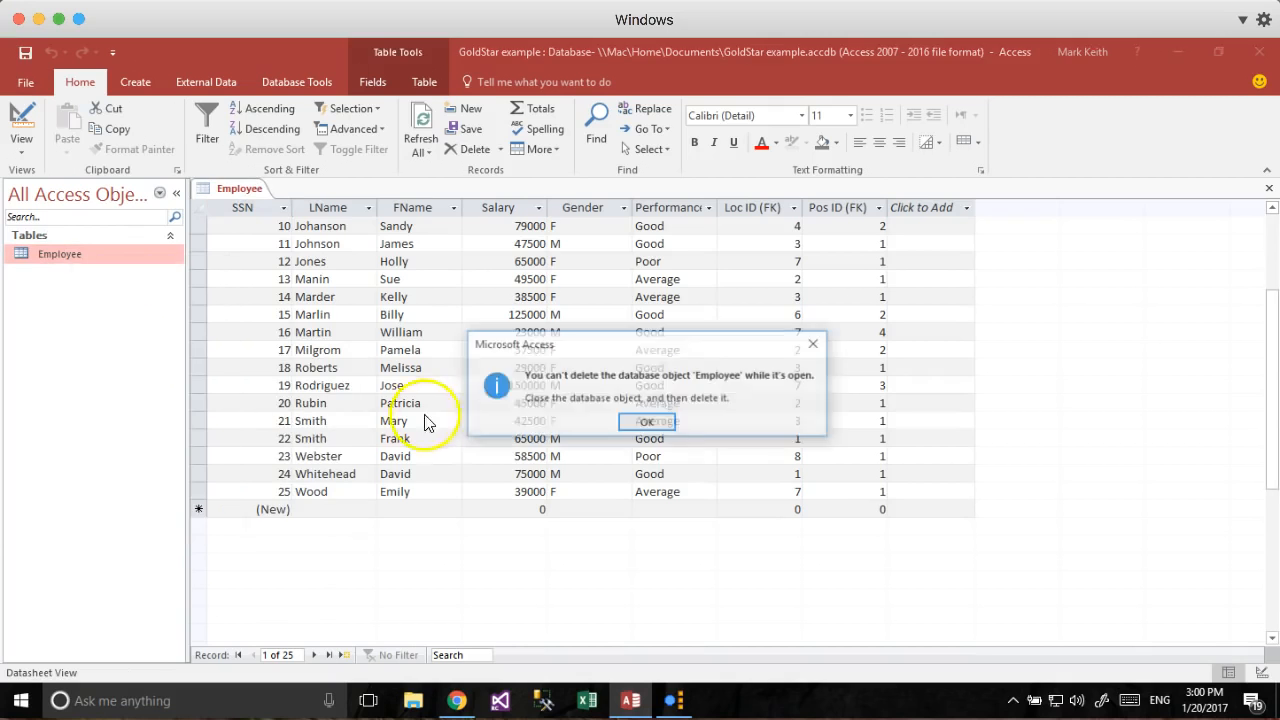
left_click(645, 422)
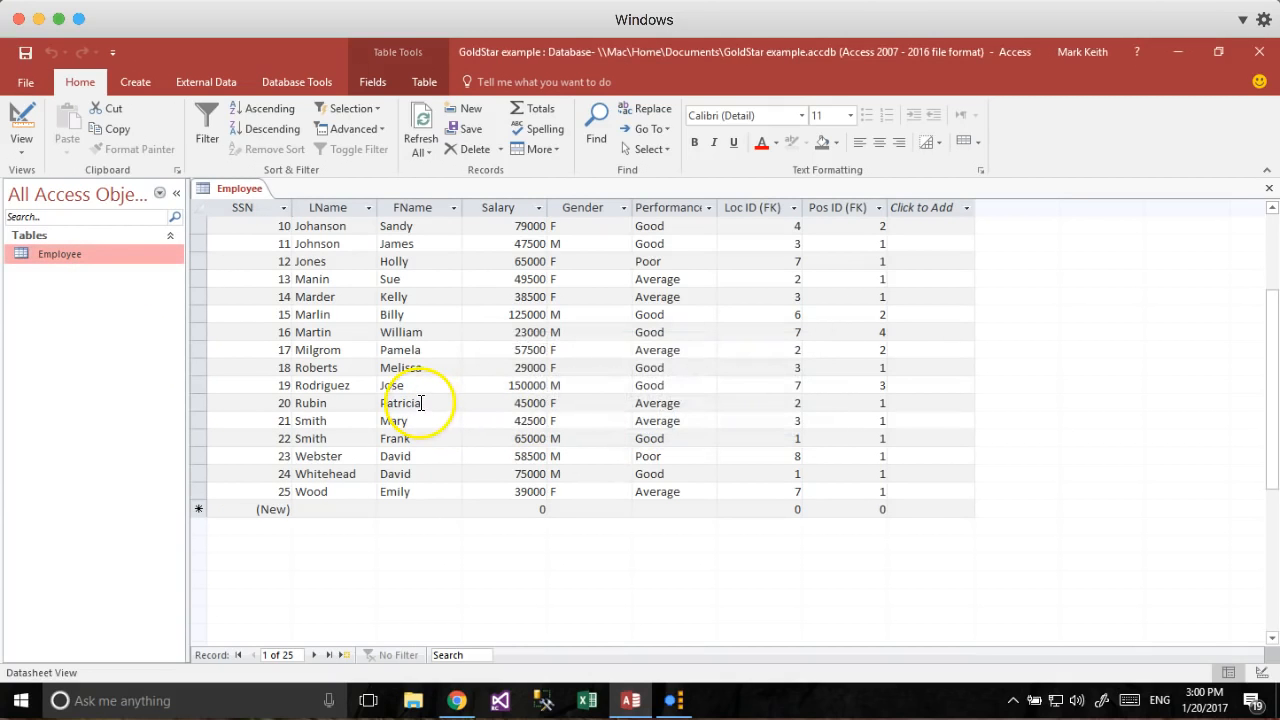
right_click(68, 254)
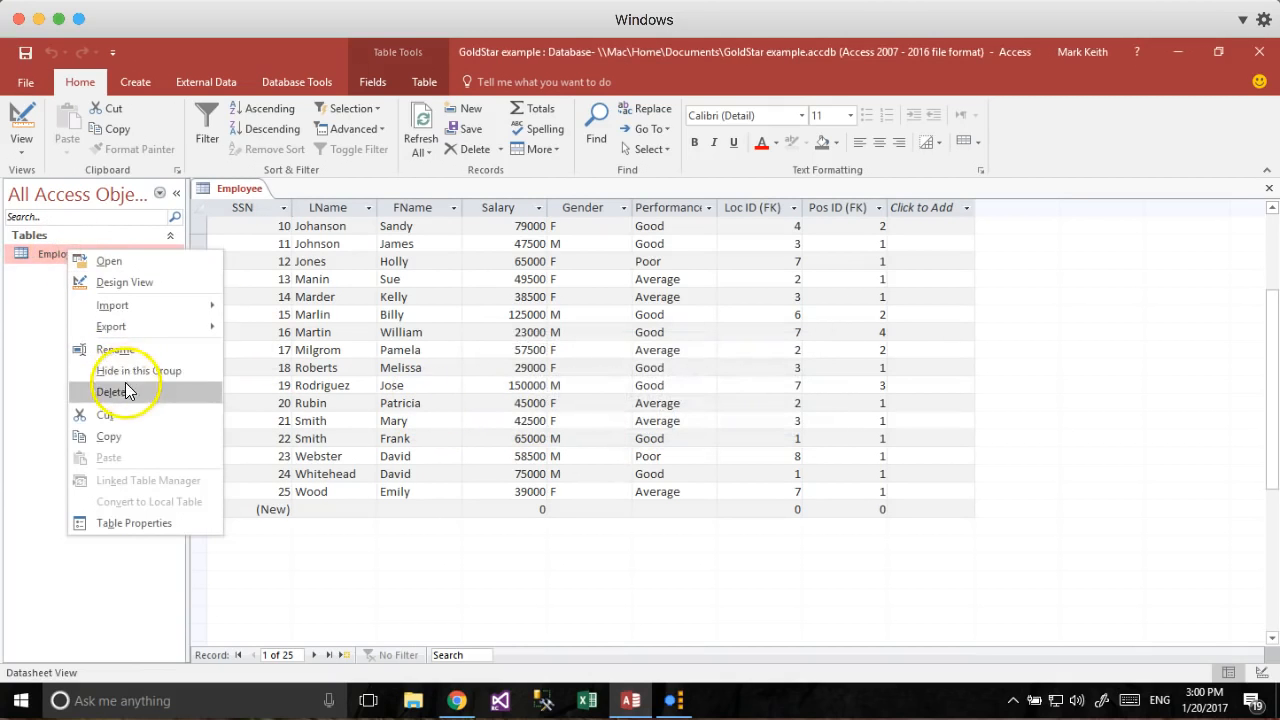
left_click(125, 383)
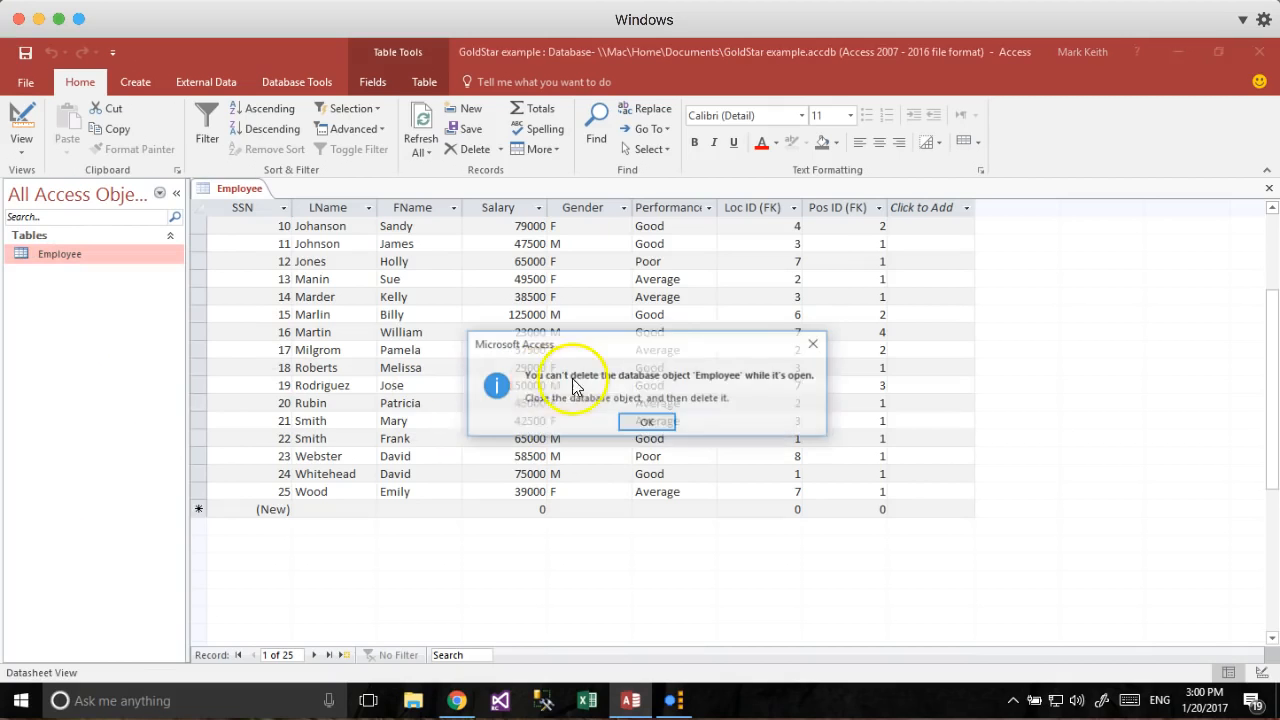
left_click(647, 423)
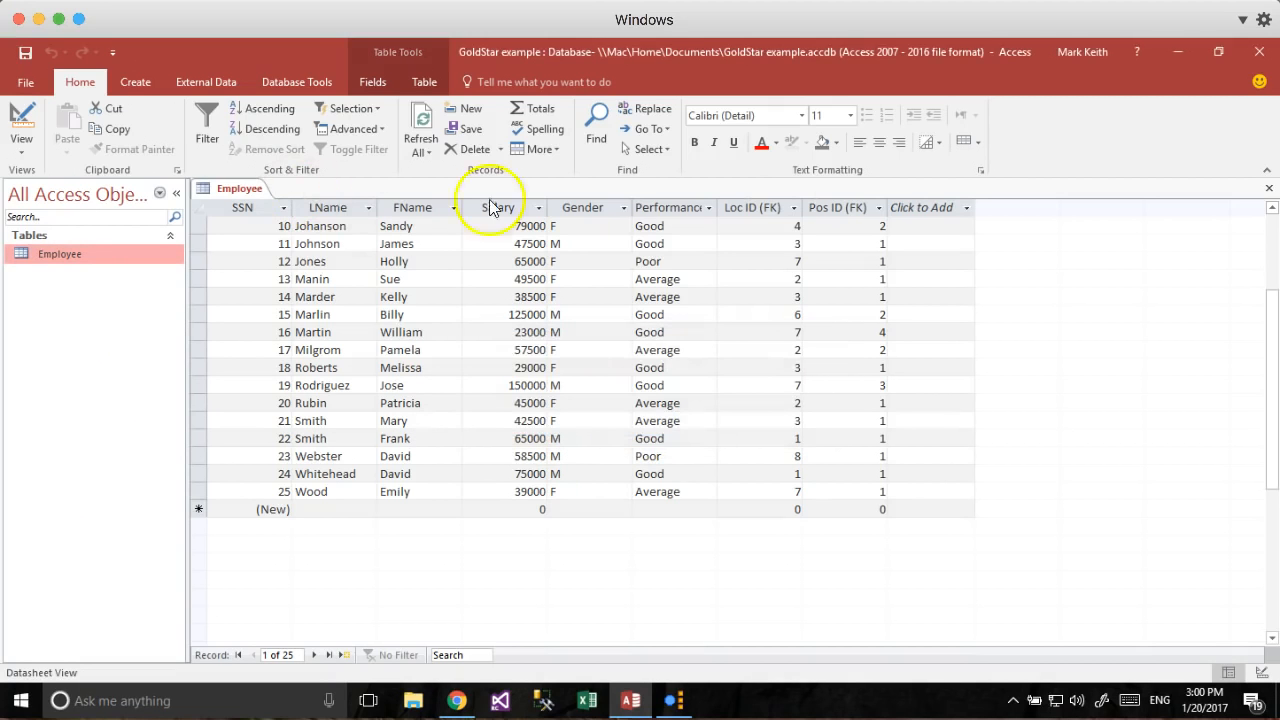
Close and delete the Employee table from GoldStar example.accdb.
left_click(1268, 190)
right_click(55, 262)
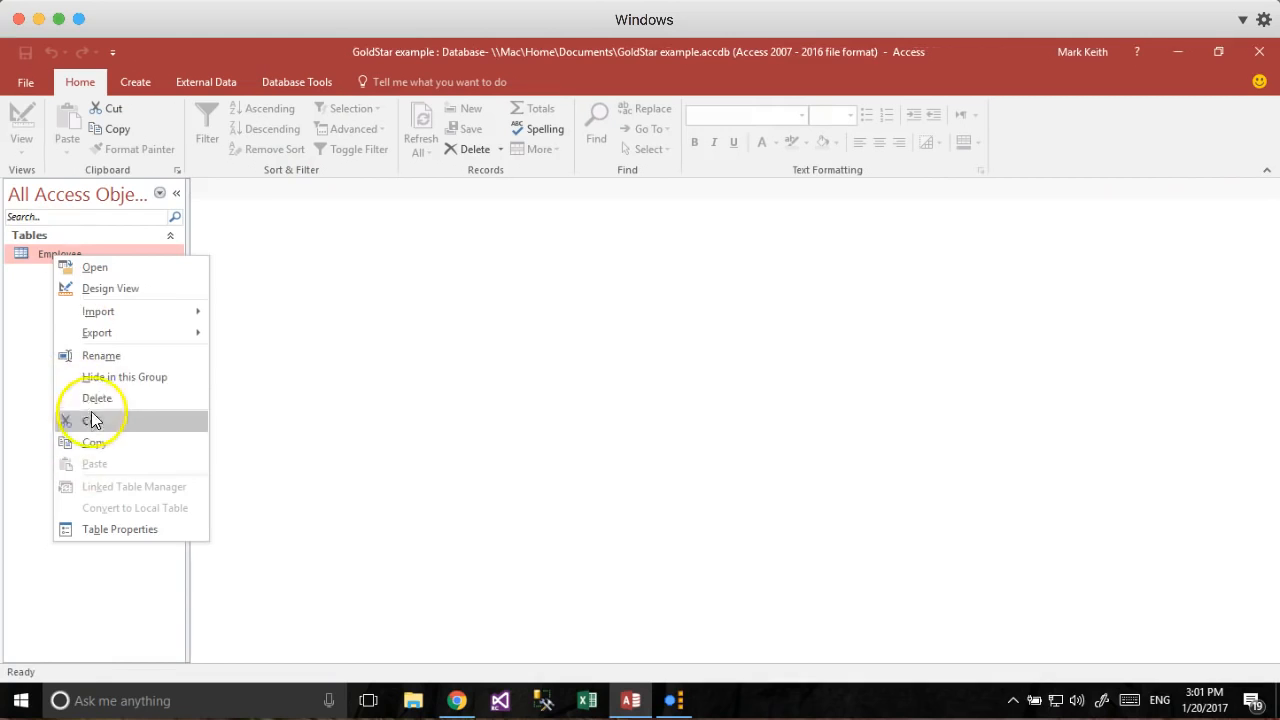
left_click(78, 417)
left_click(574, 423)
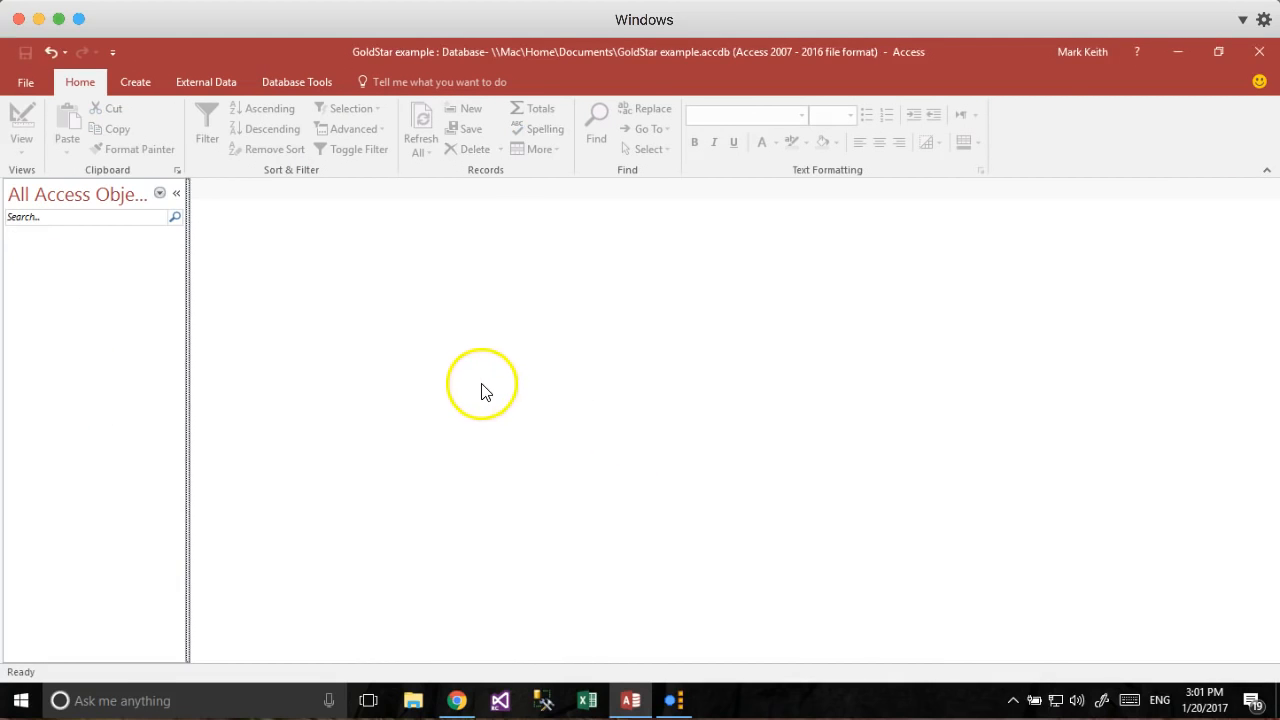
Recheck the copied Employee data in the Excel sheet, then return to Access.
key("super+Tab")
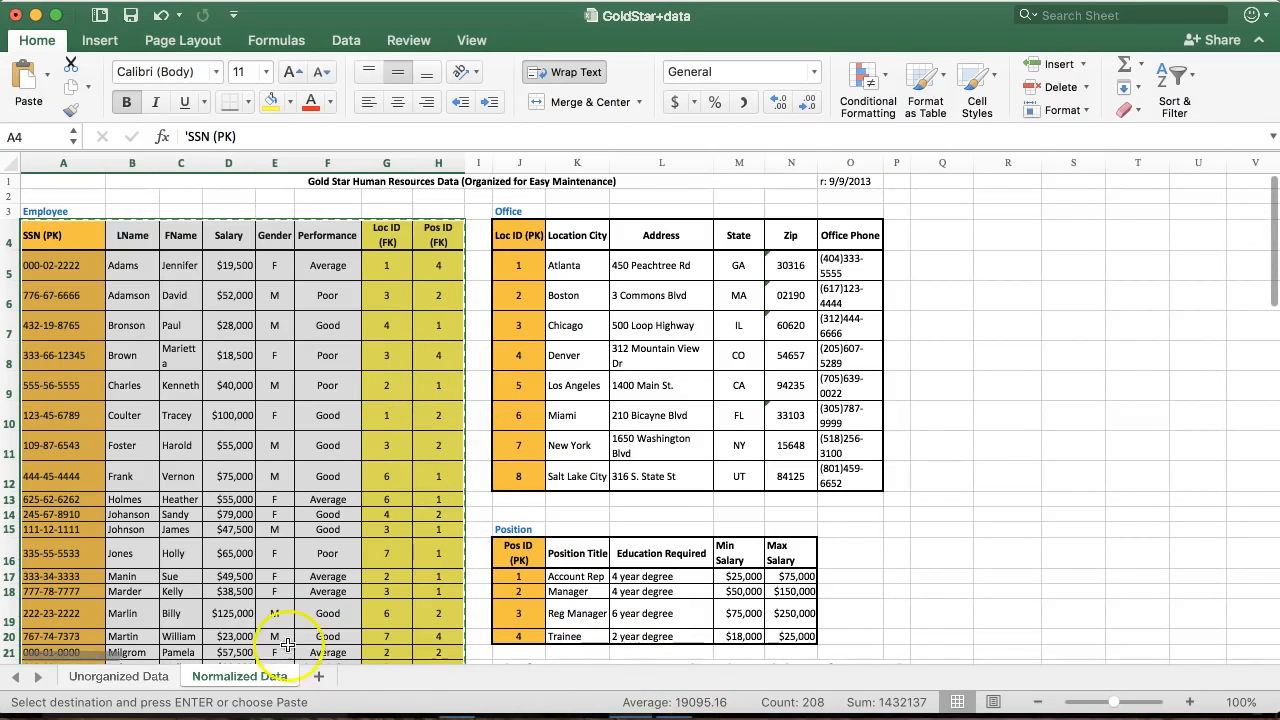
left_click(327, 591)
key("Left")
key("Left")
key("Left")
key("Left")
key("Left")
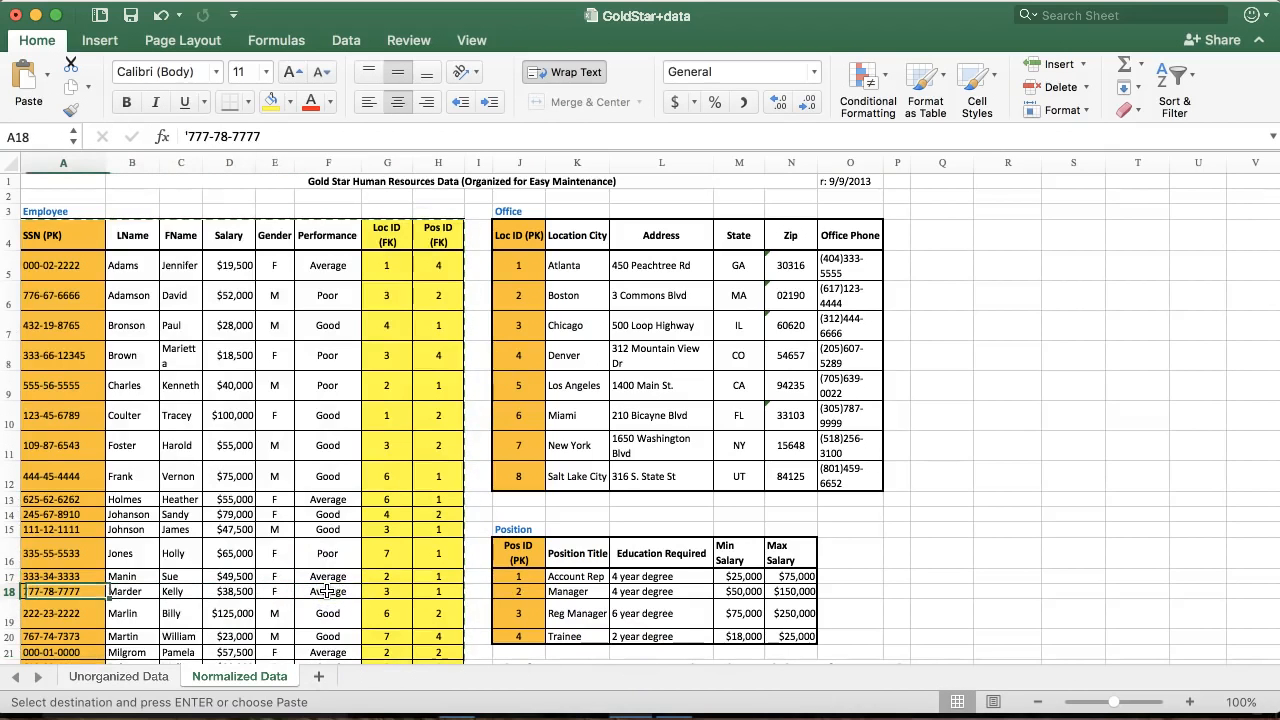
left_click_drag(45, 235, 432, 566)
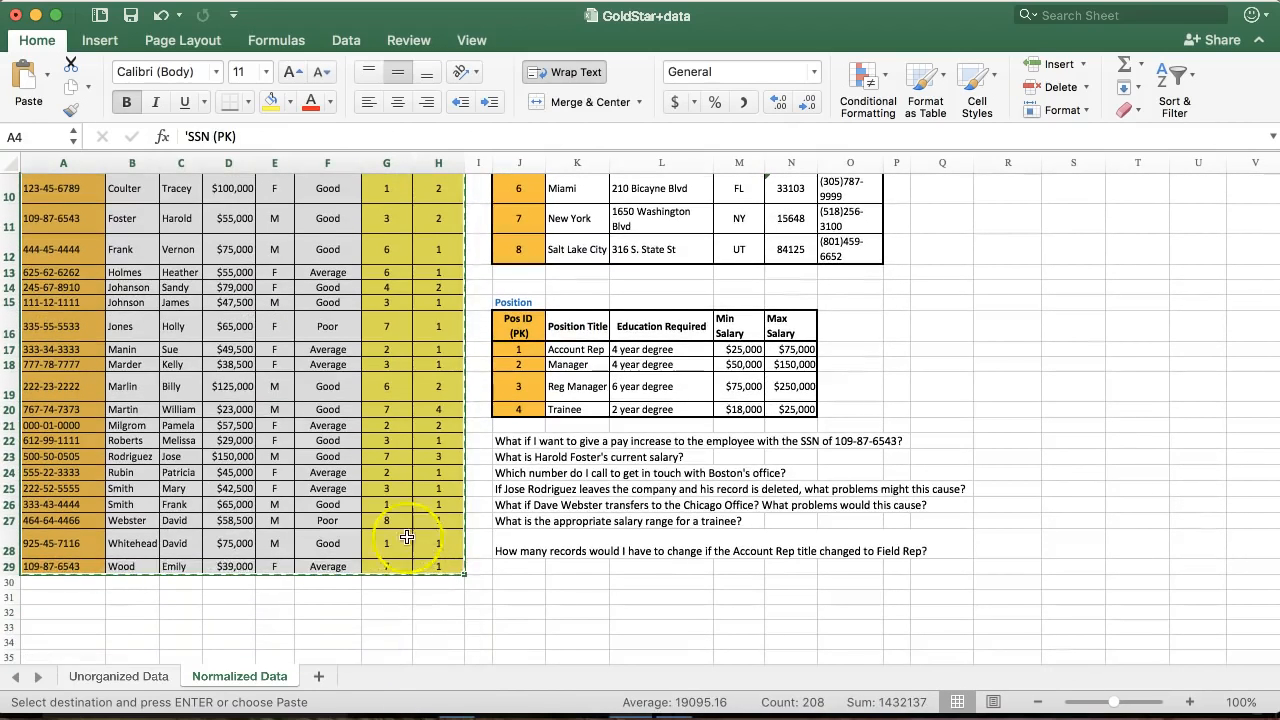
key("super+Tab")
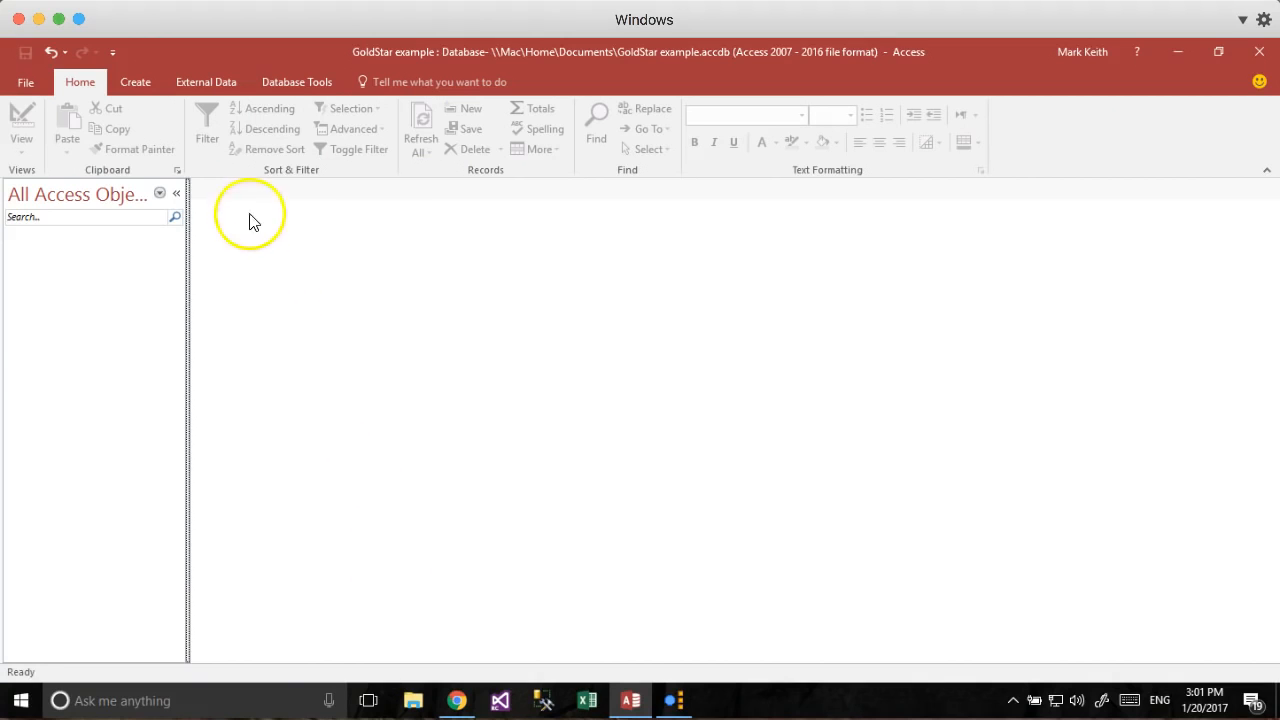
Create a new blank table and try pasting the Employee records into its new-record row, then cancel.
left_click(140, 83)
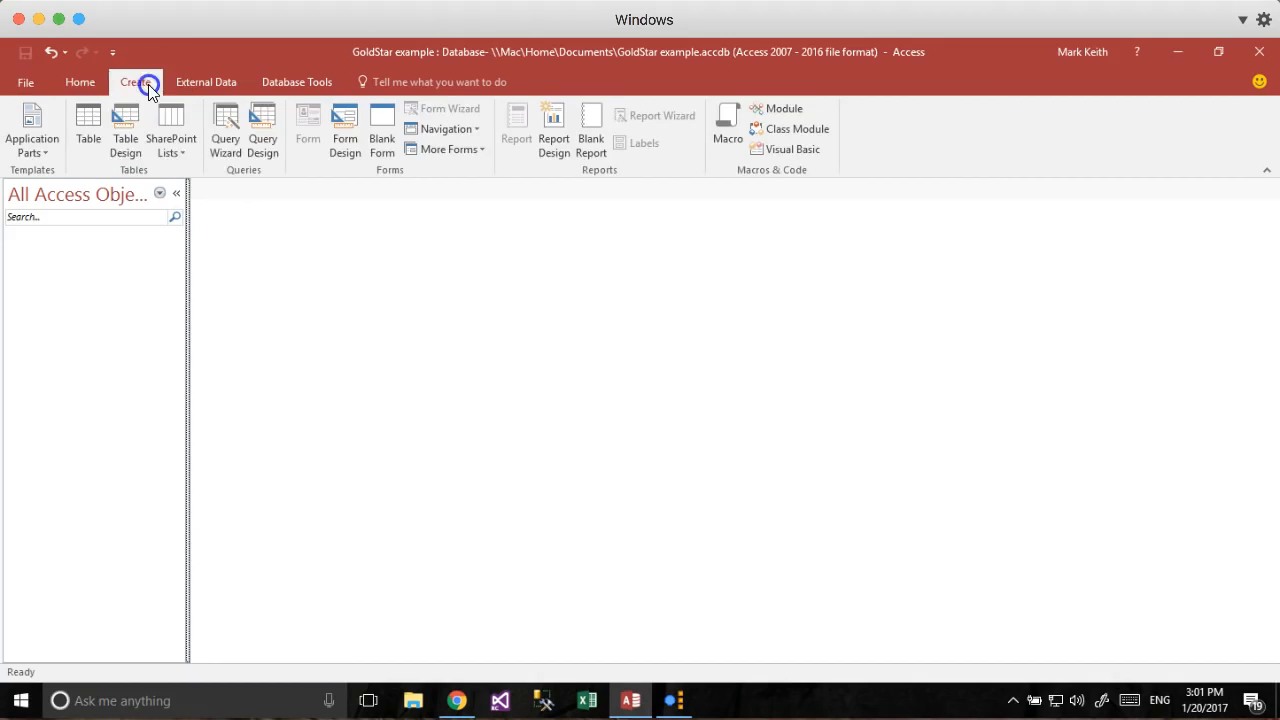
left_click(100, 125)
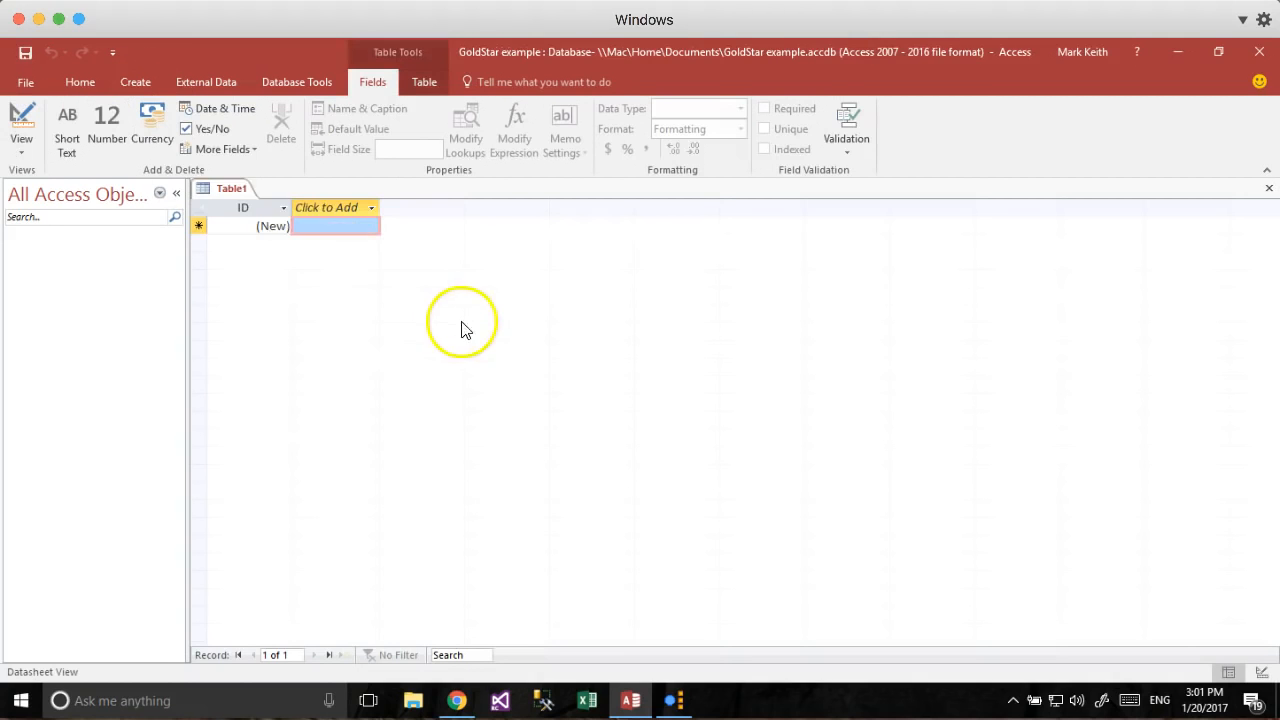
left_click(199, 222)
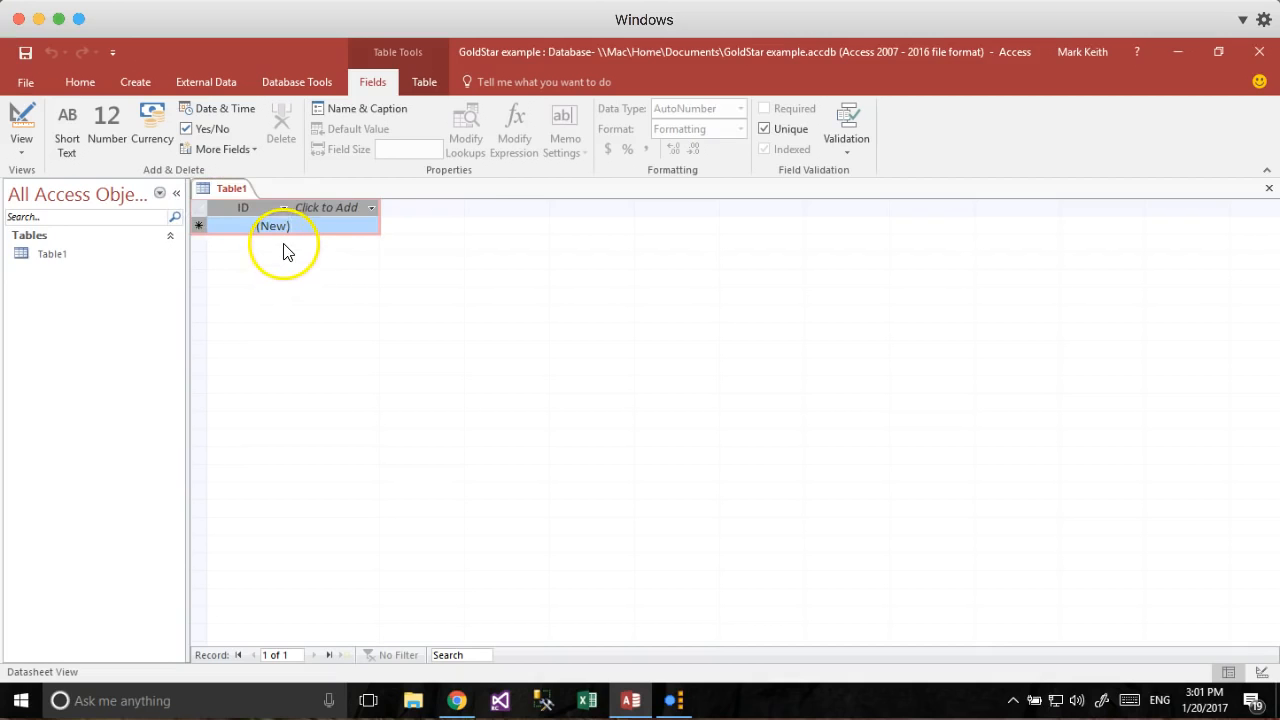
key("ctrl+v")
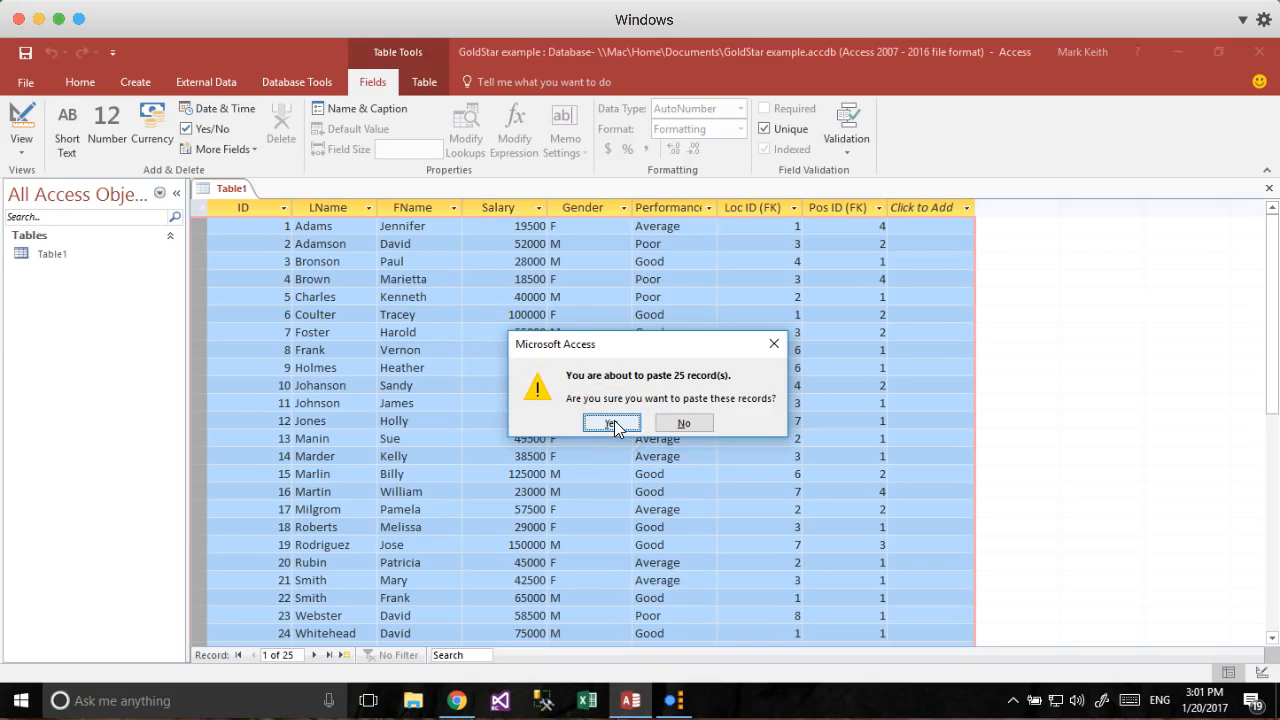
left_click(680, 424)
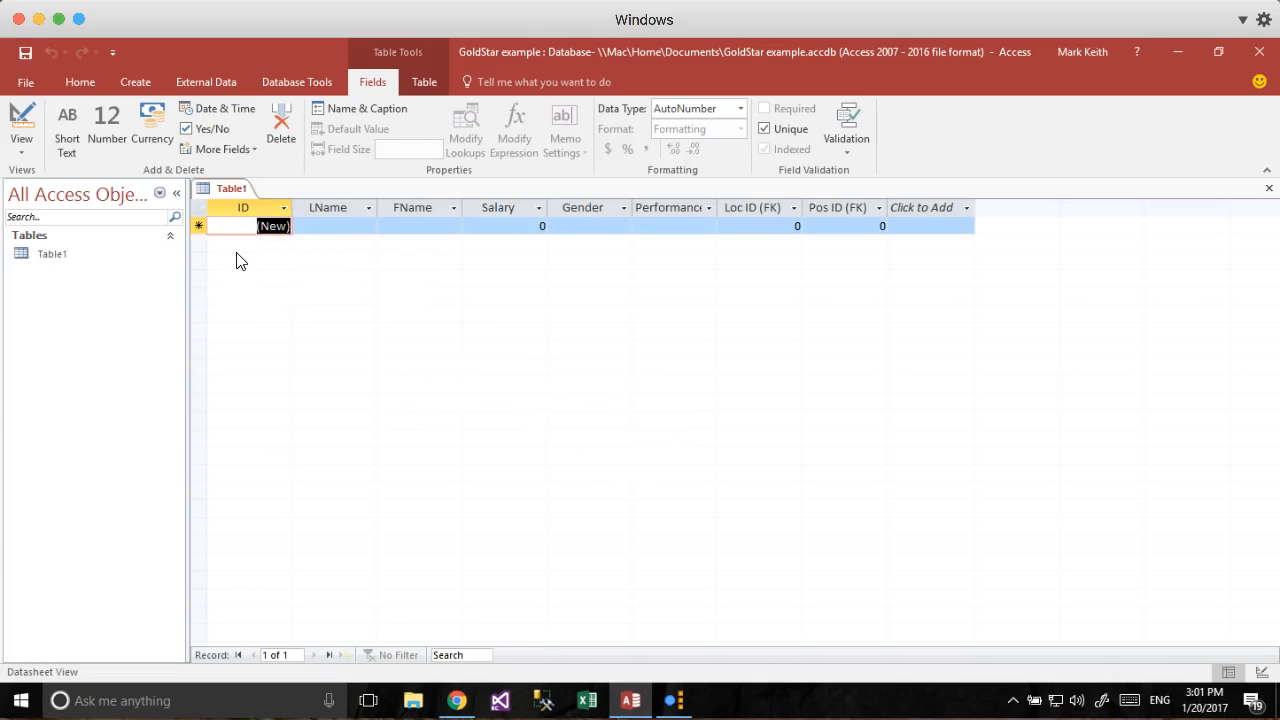
Paste the 25 Employee records over the whole datasheet, accepting the paste errors.
left_click(200, 209)
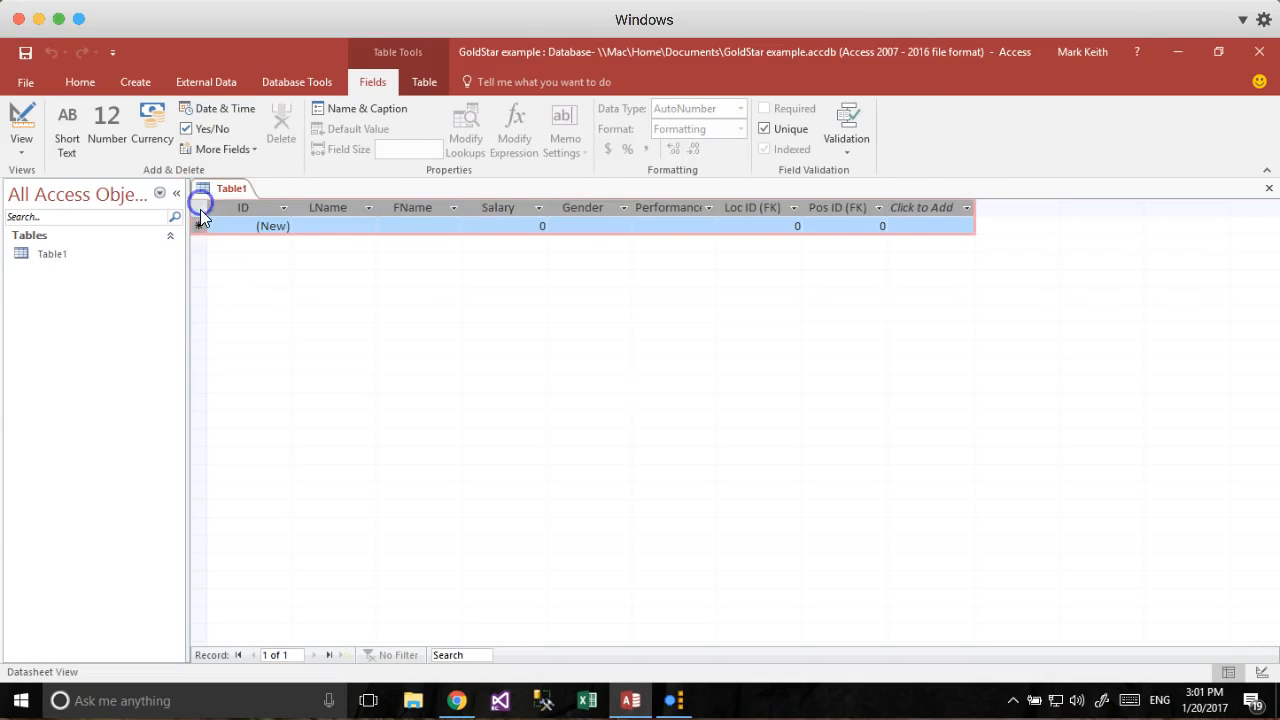
key("ctrl+v")
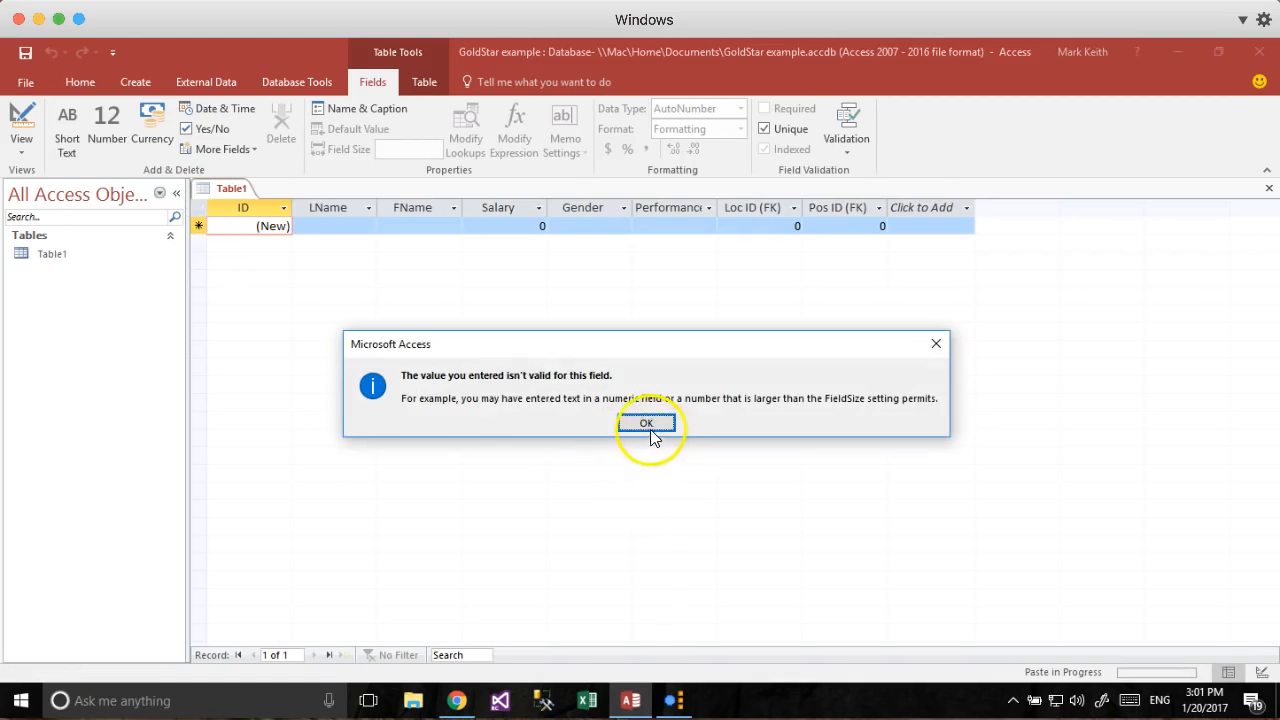
left_click(647, 425)
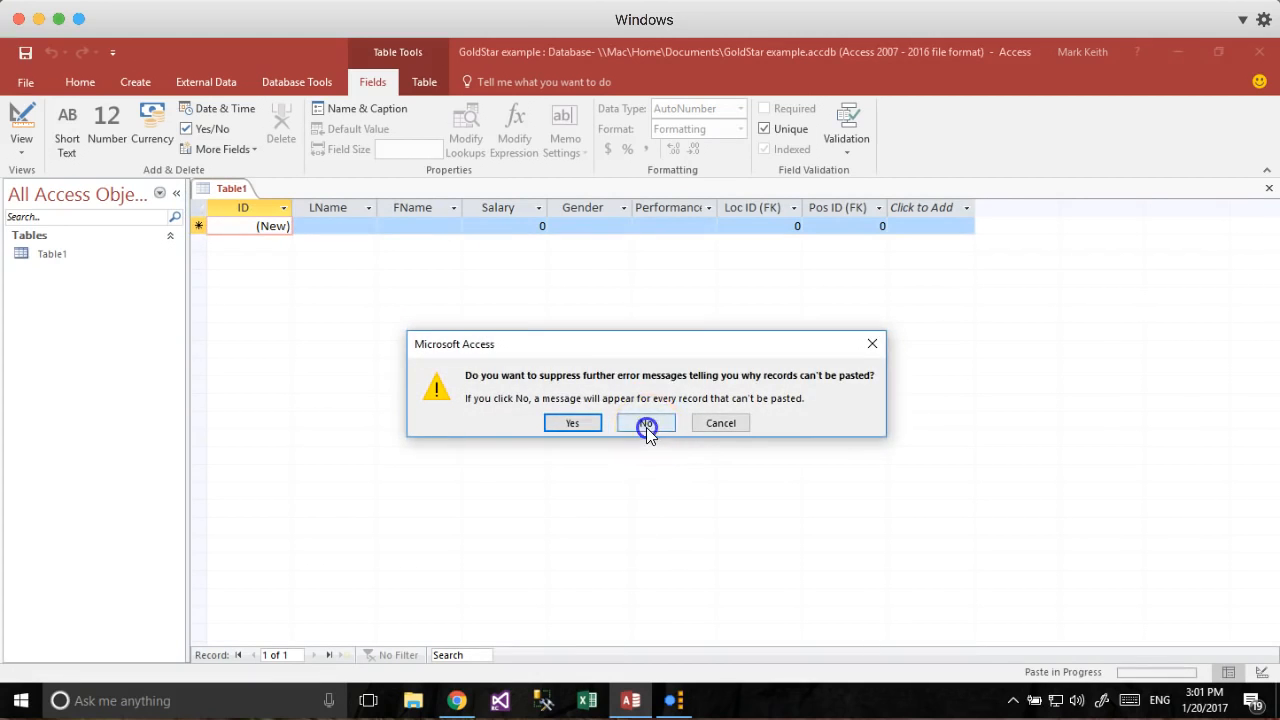
left_click(646, 427)
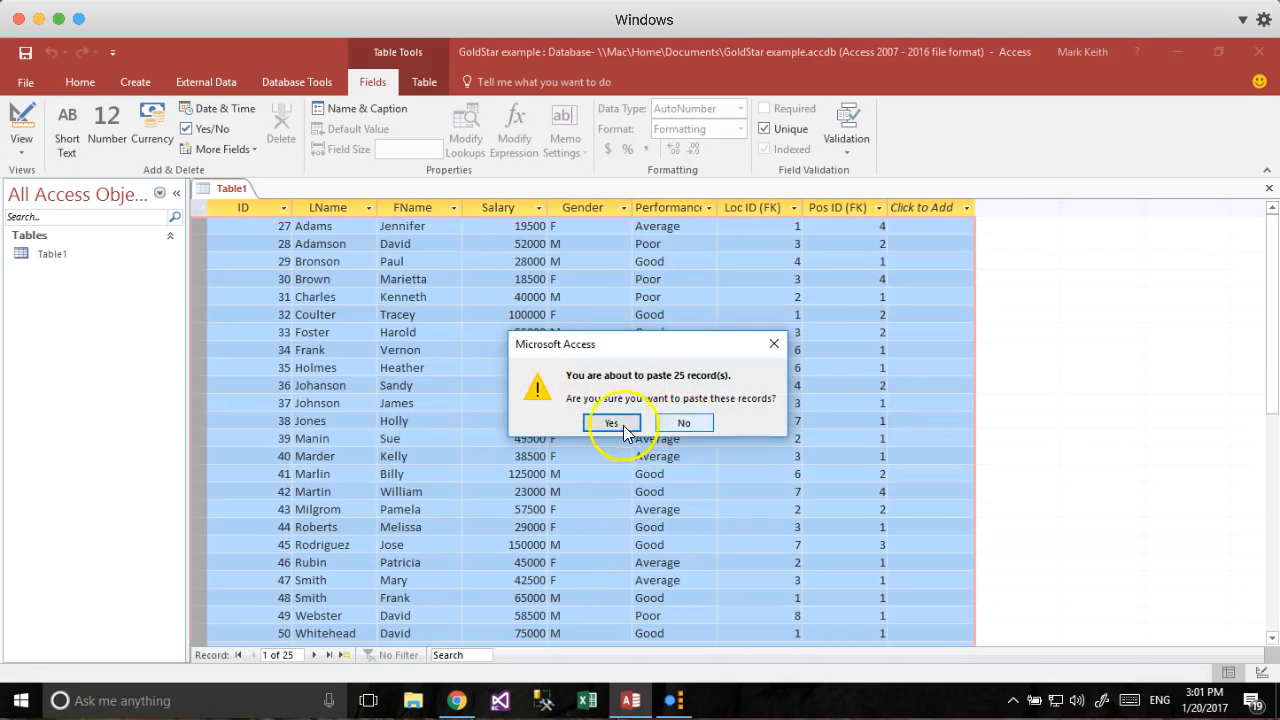
left_click(623, 425)
left_click(562, 424)
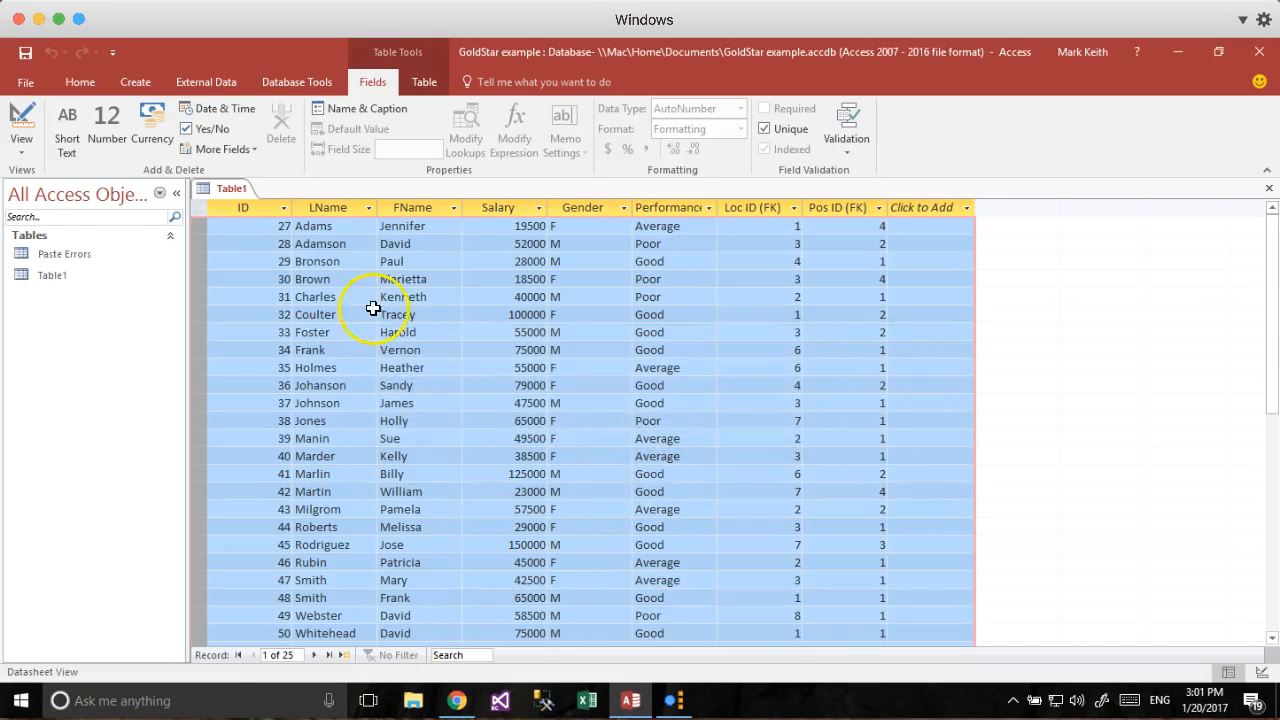
Delete the Paste Errors table.
left_click(344, 279)
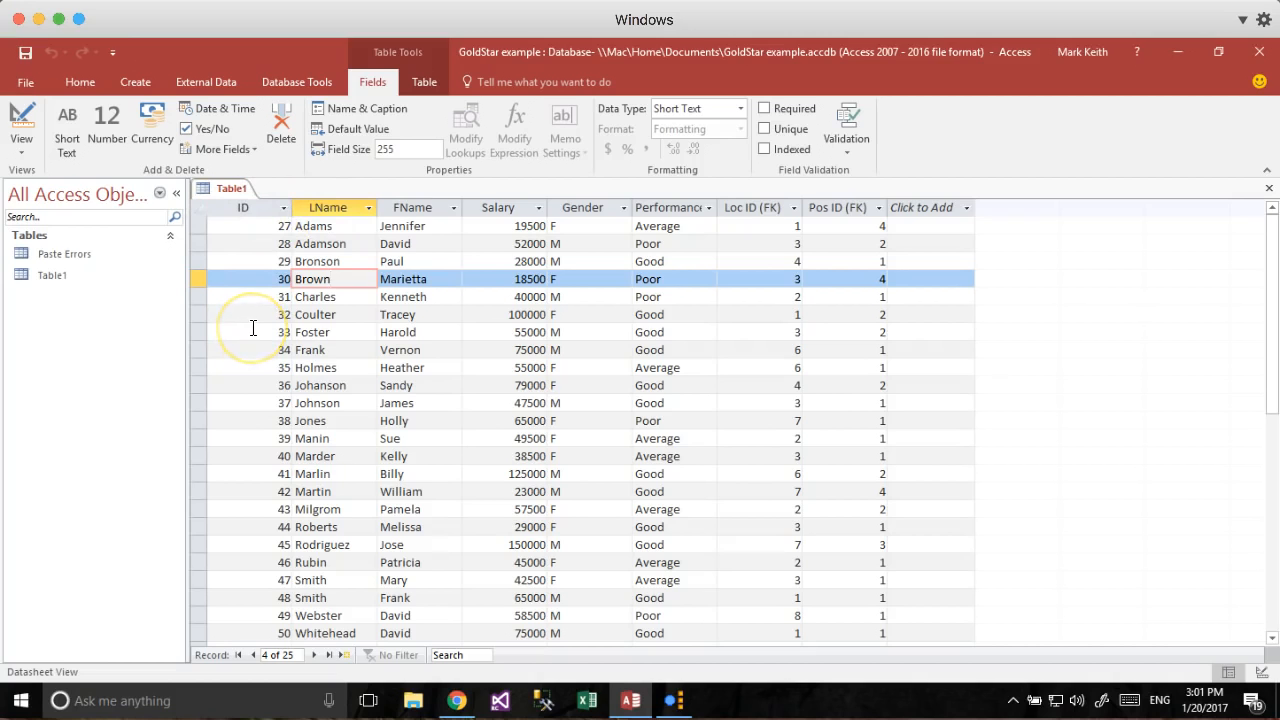
right_click(44, 253)
left_click(100, 399)
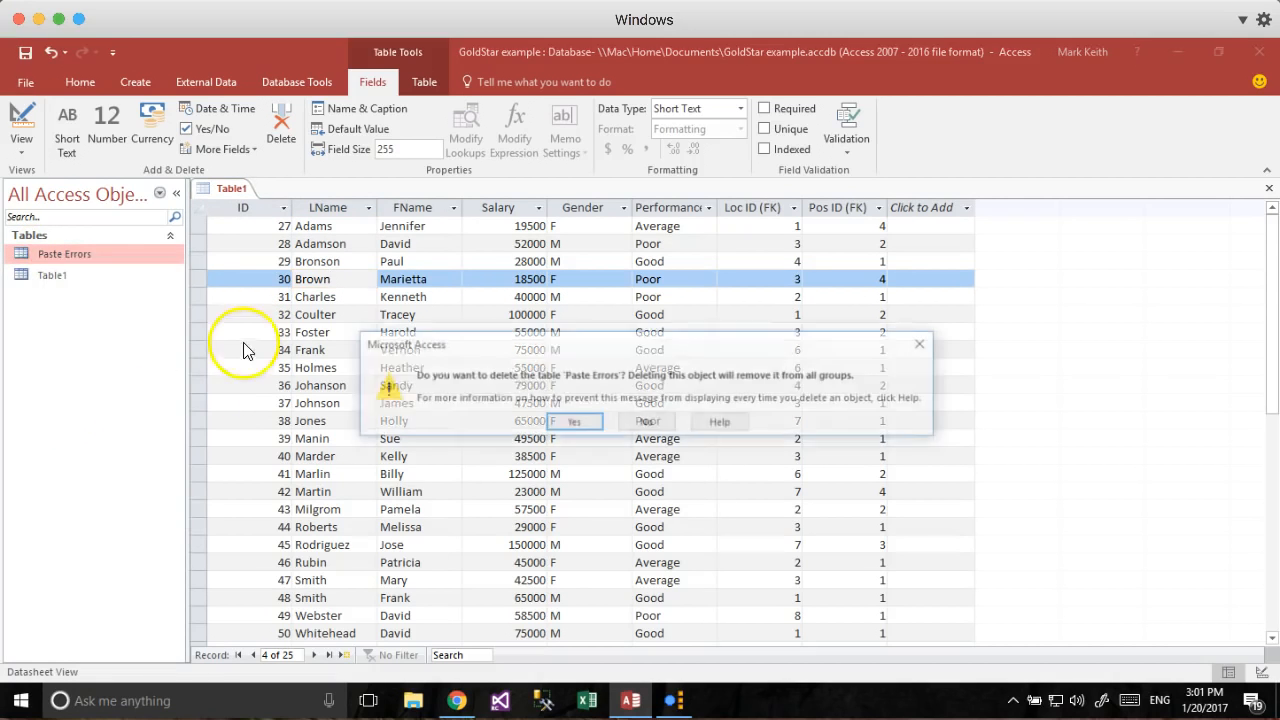
left_click(560, 423)
Save Table1 as 'Employee' and show its field design.
left_click(21, 118)
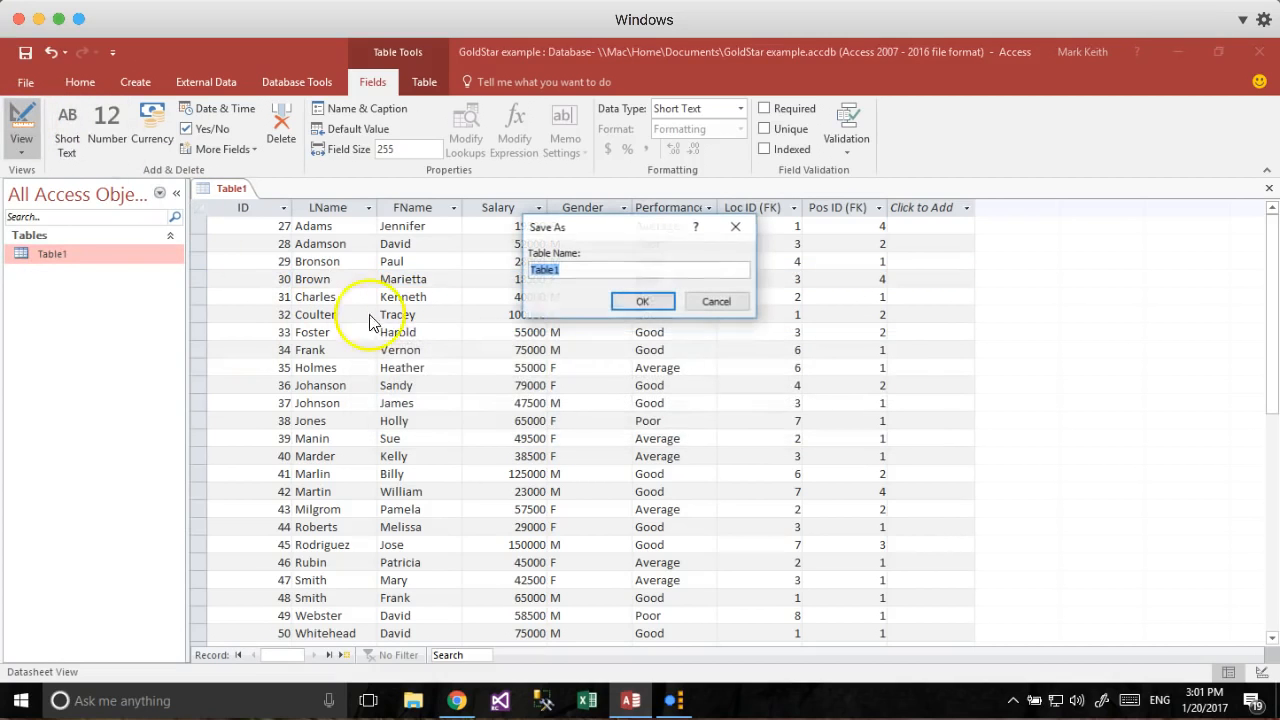
type("Employee")
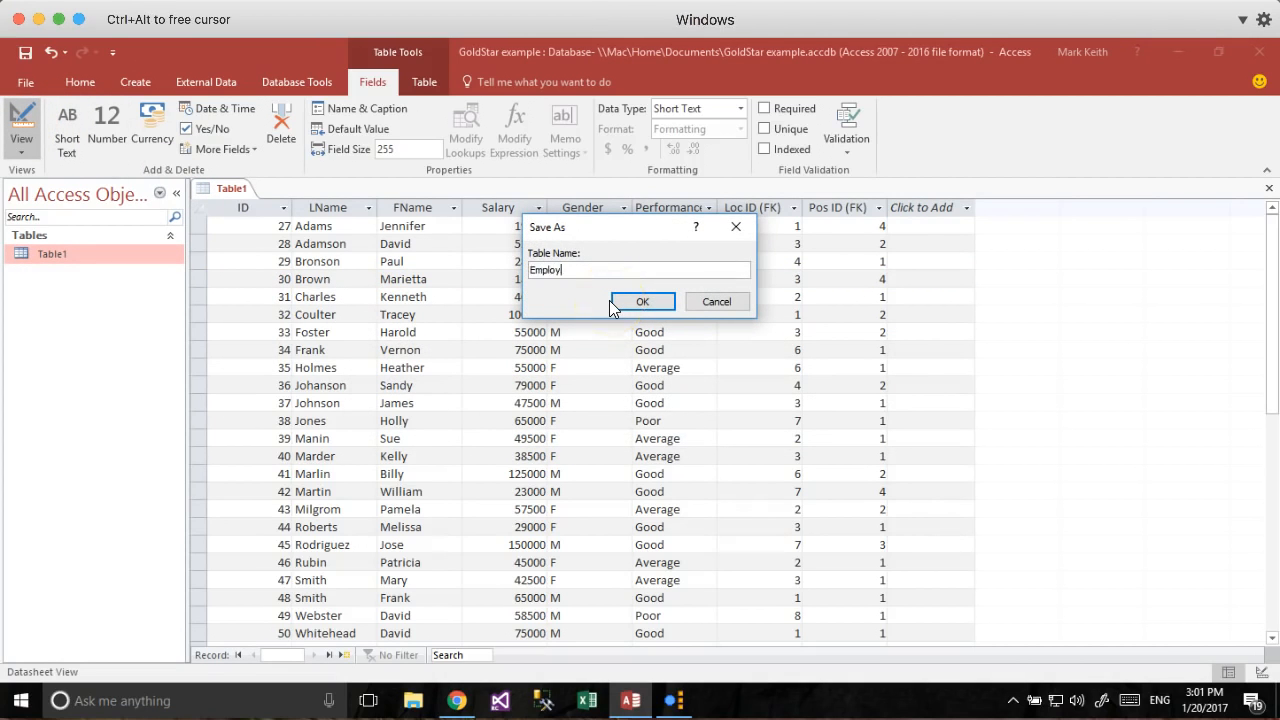
left_click(609, 300)
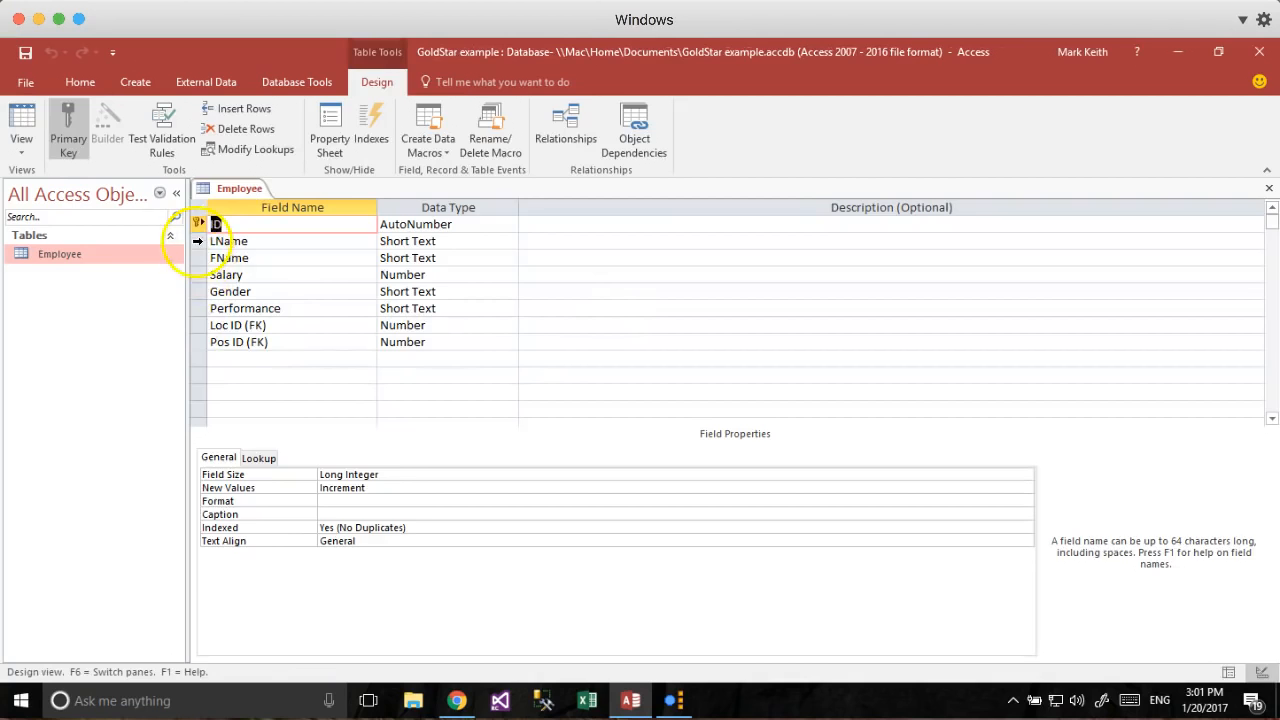
right_click(197, 241)
Insert a Short Text field named SSN above LName.
left_click(235, 357)
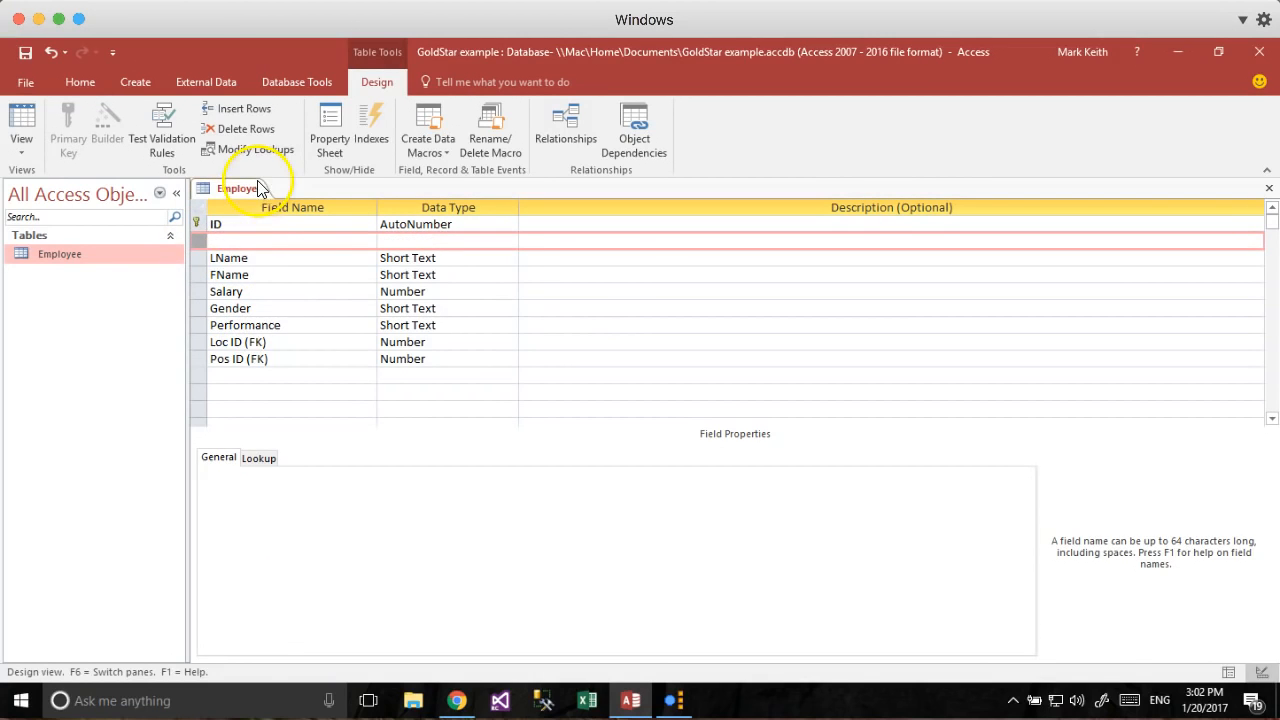
left_click(250, 242)
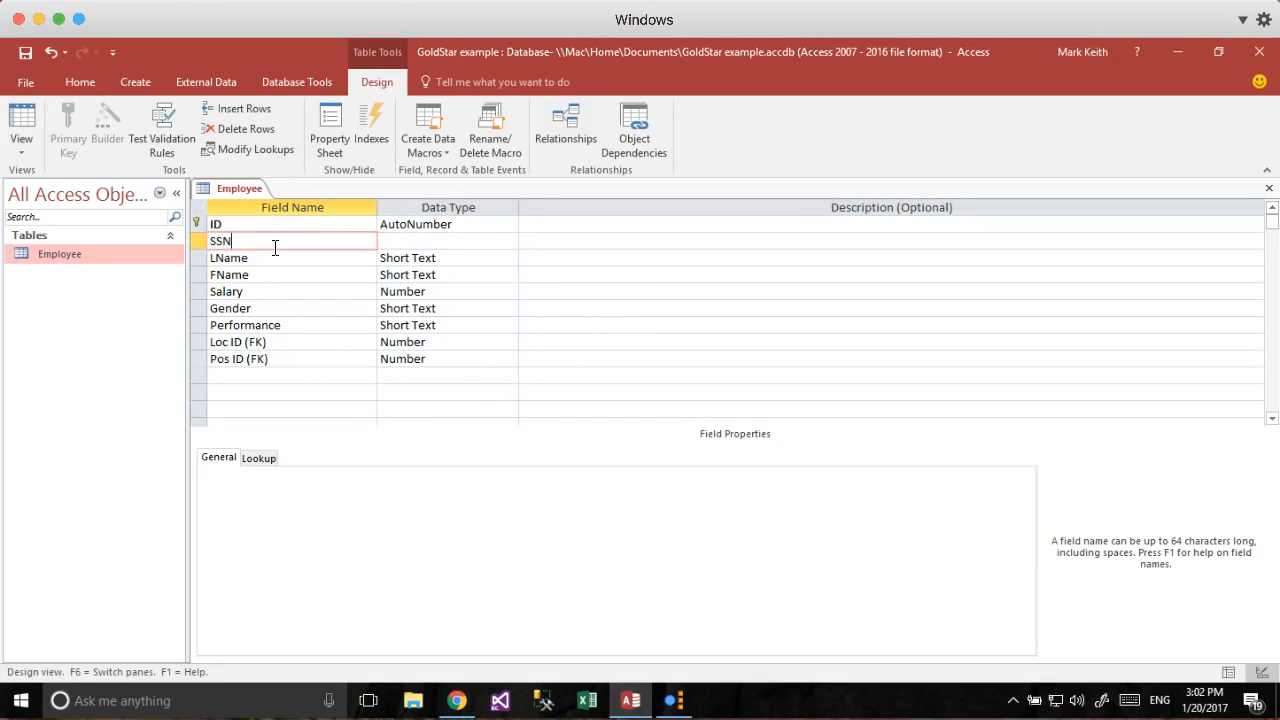
key("Tab")
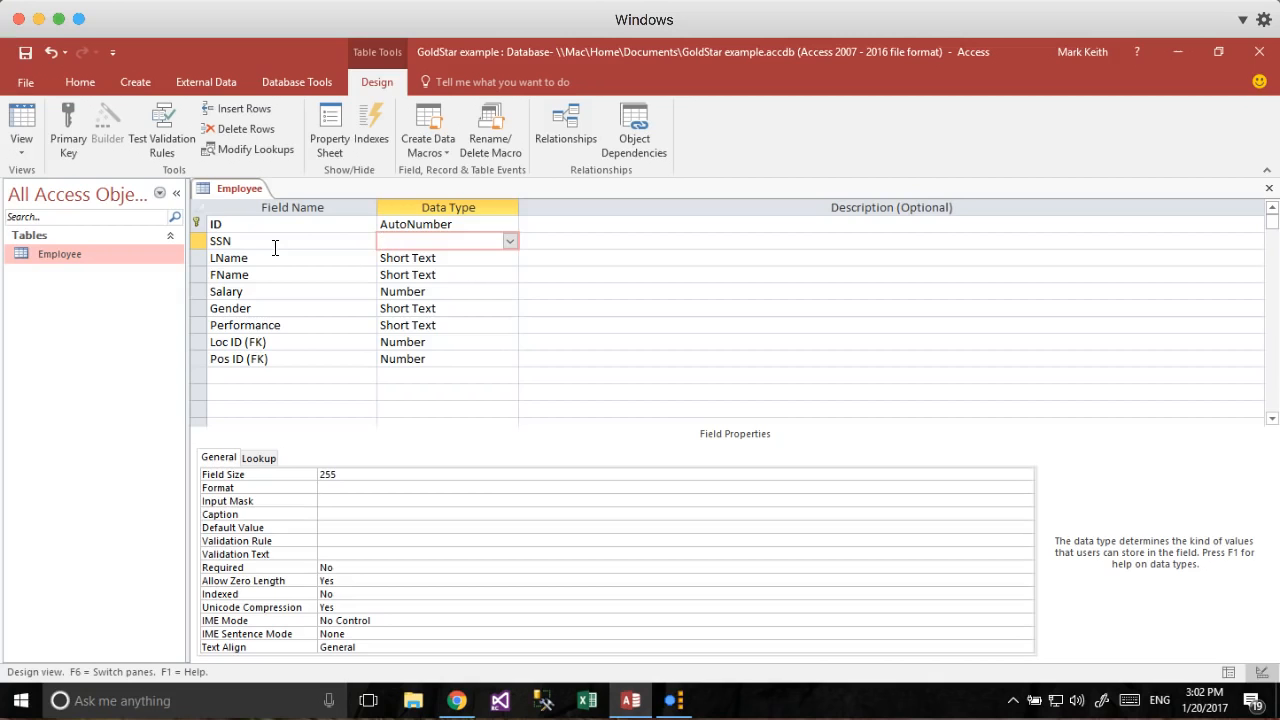
key("Tab")
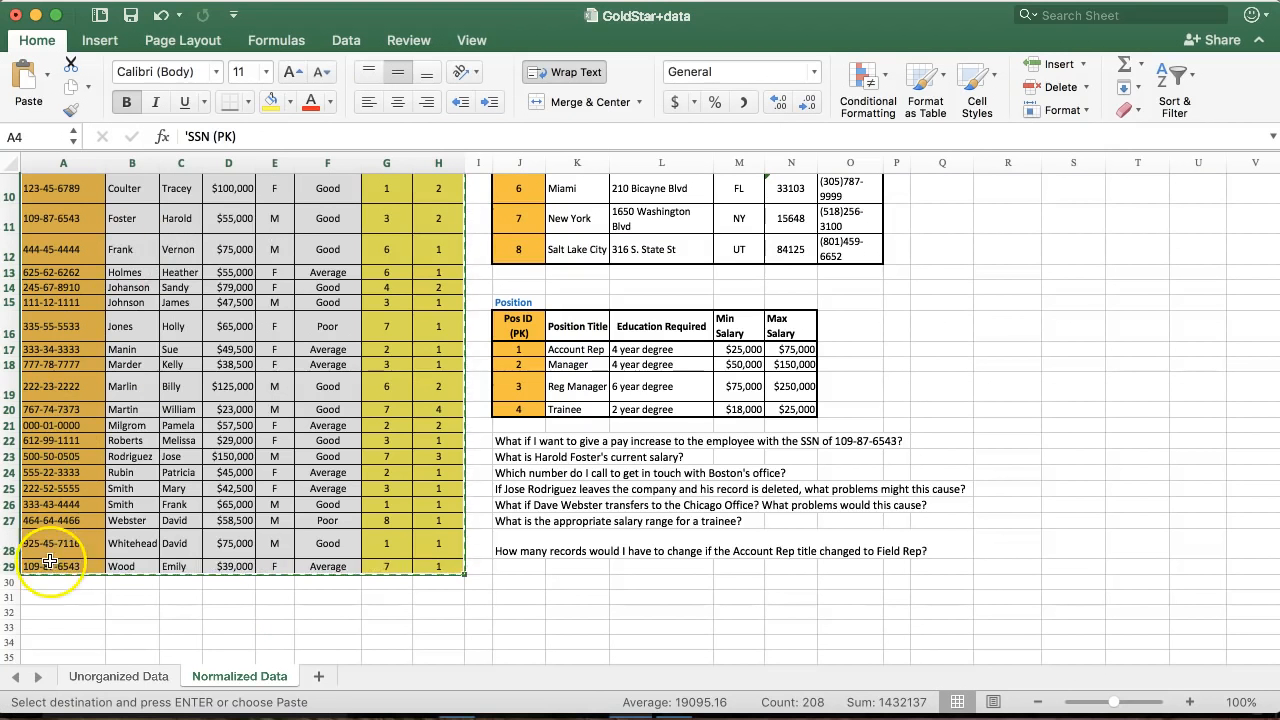
Copy the SSN values from column A of the Excel sheet.
left_click_drag(50, 566, 40, 280)
key("super+c")
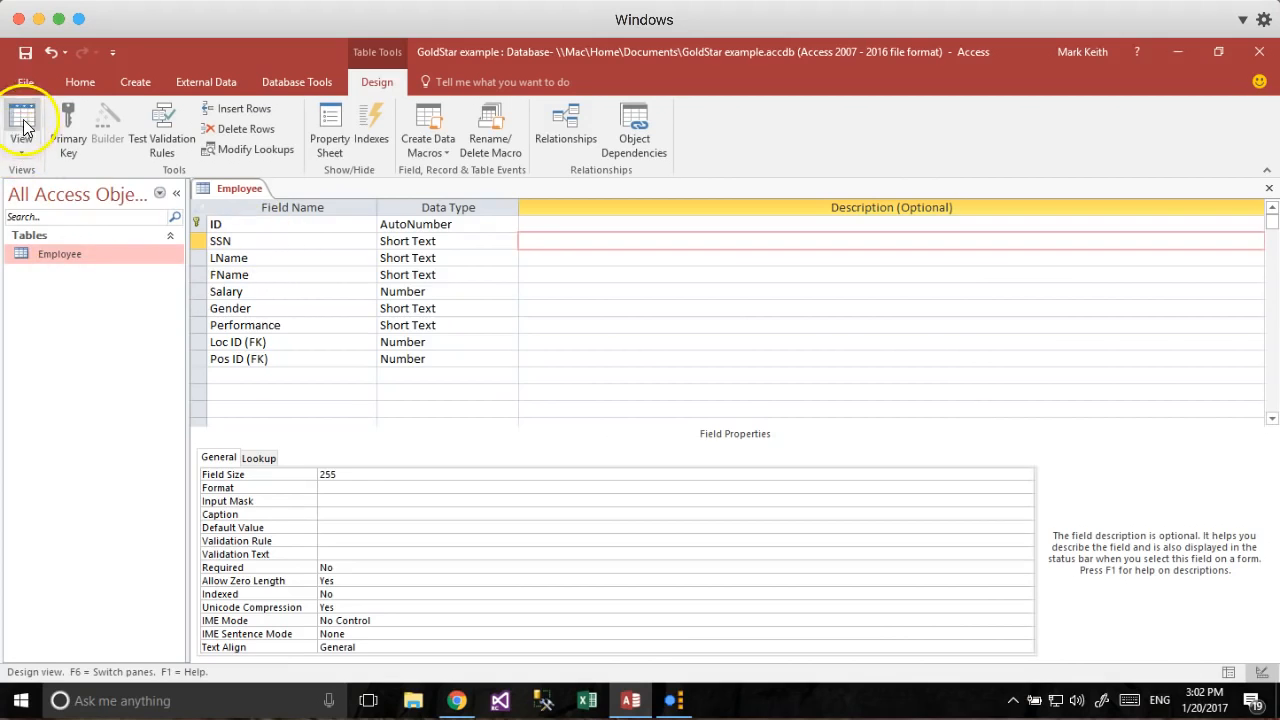
left_click(22, 128)
Save the design and paste the 25 copied SSNs into the SSN column.
left_click(606, 425)
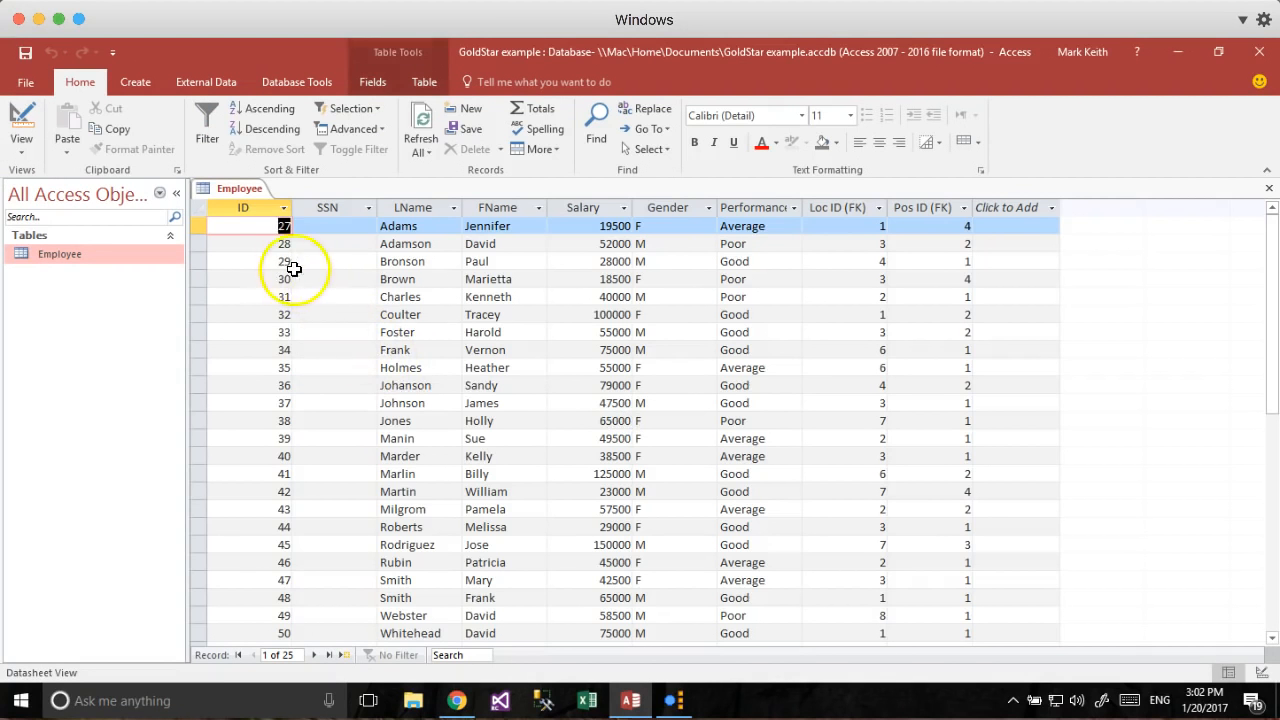
left_click(324, 231)
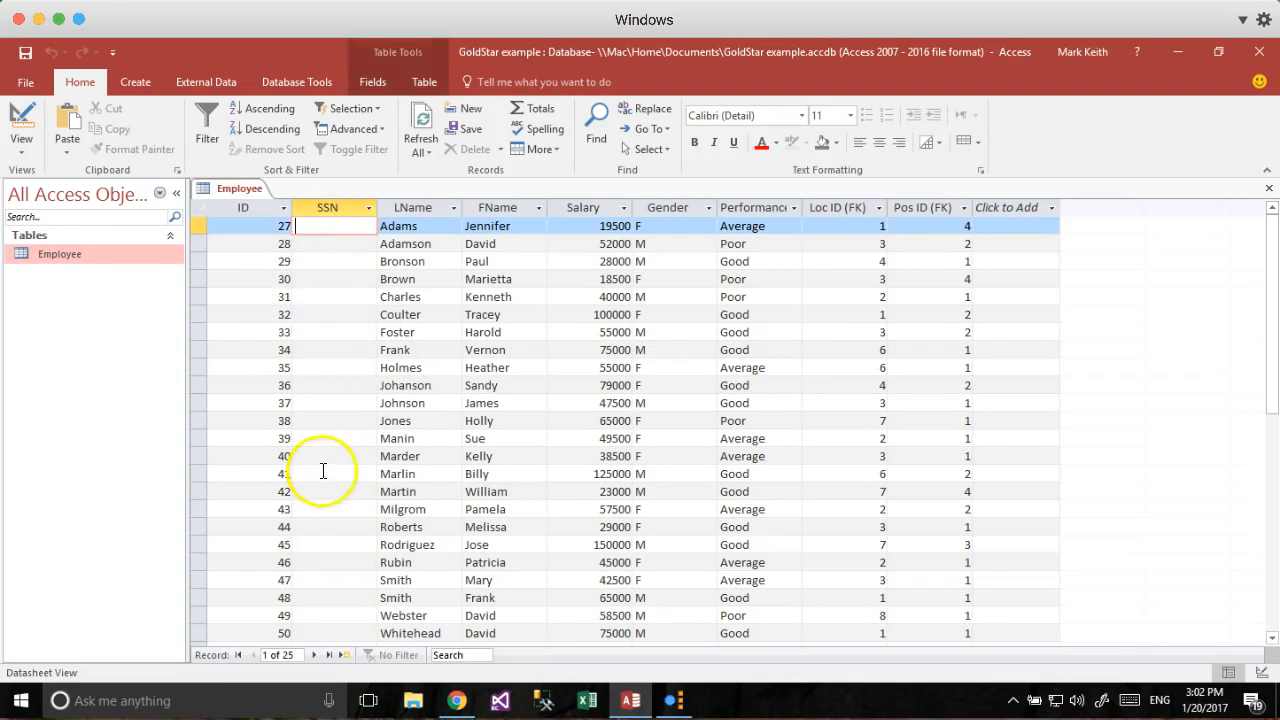
left_click(320, 263)
left_click(324, 226)
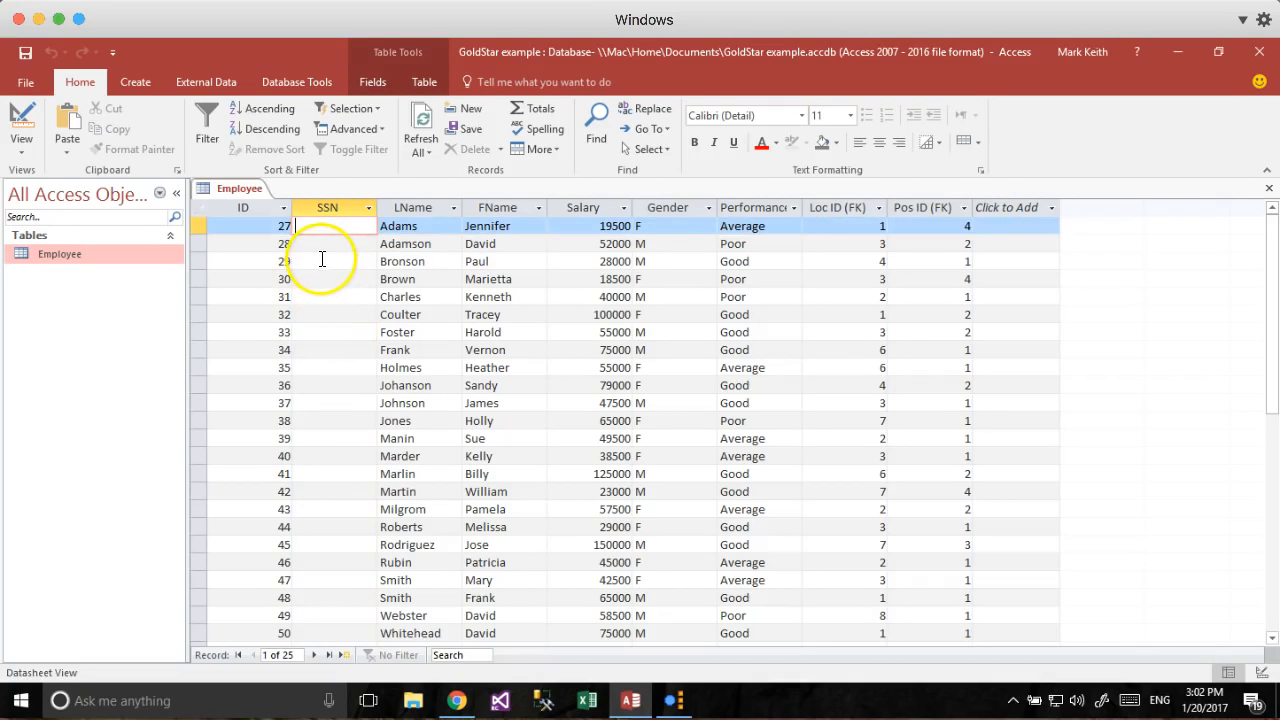
left_click(320, 281)
left_click(315, 209)
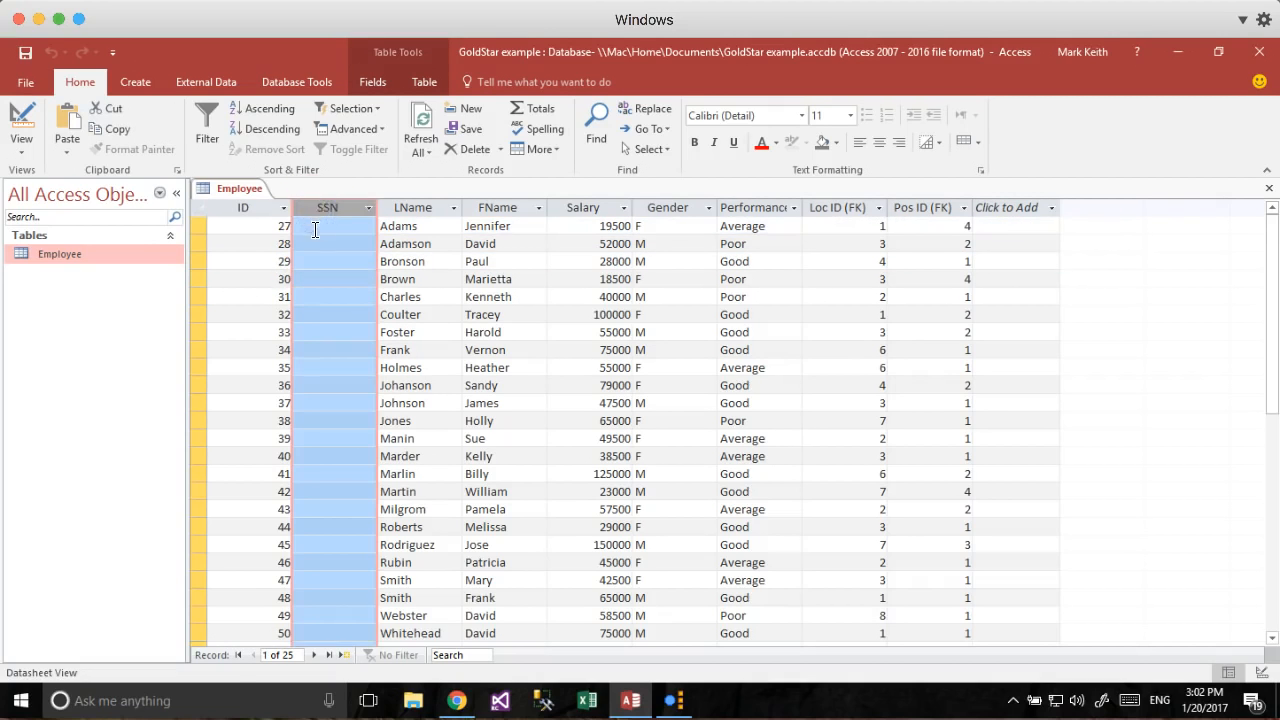
key("ctrl+v")
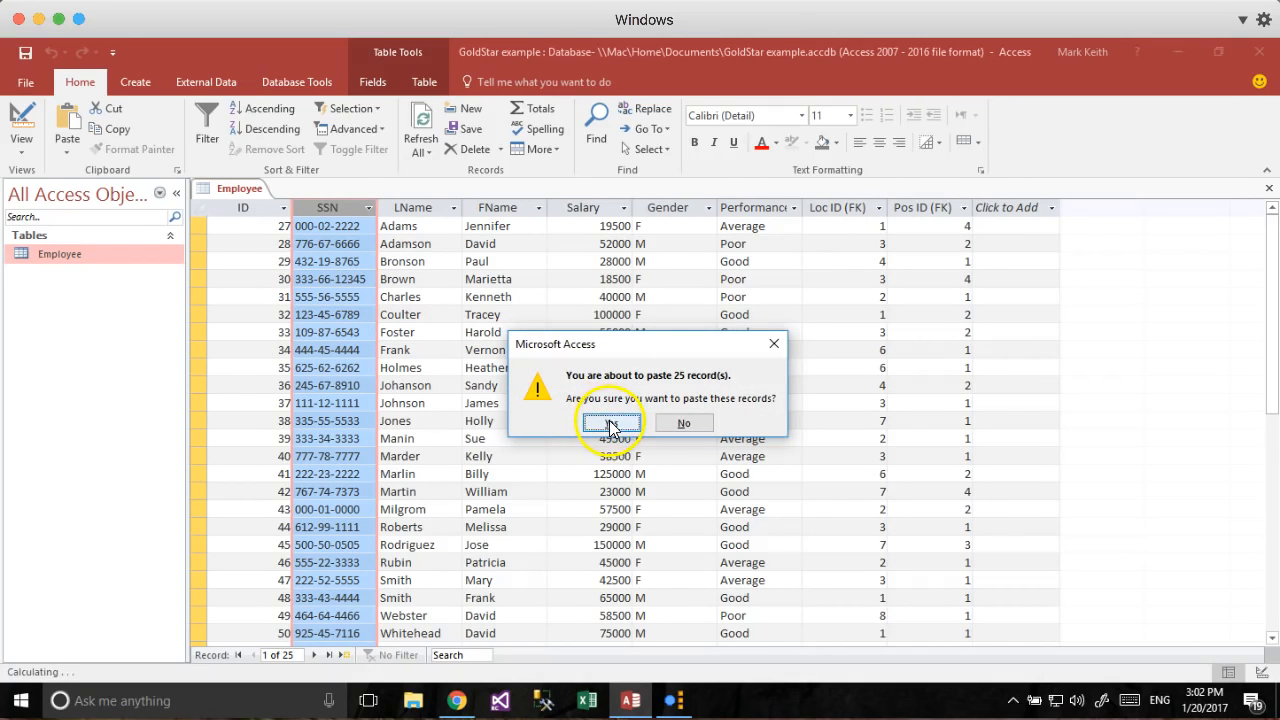
left_click(612, 424)
Compare the pasted SSN values against the source spreadsheet.
left_click(322, 278)
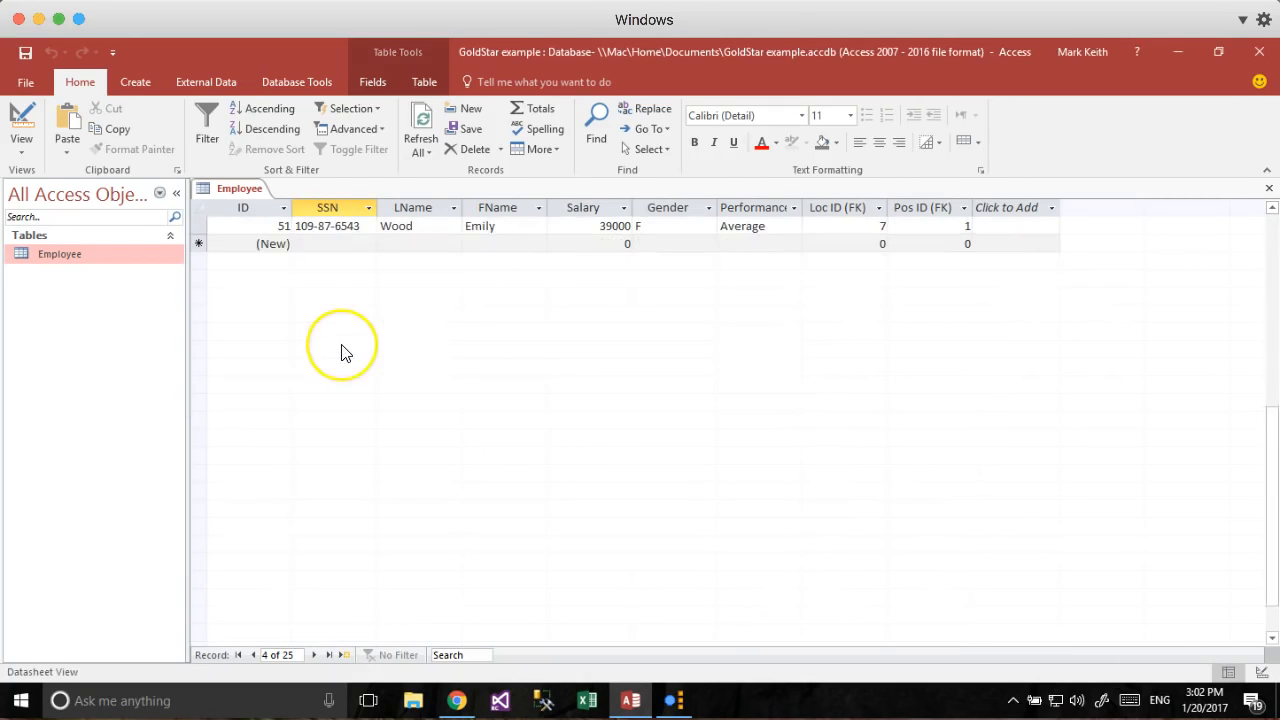
scroll(342, 345, "up", 1)
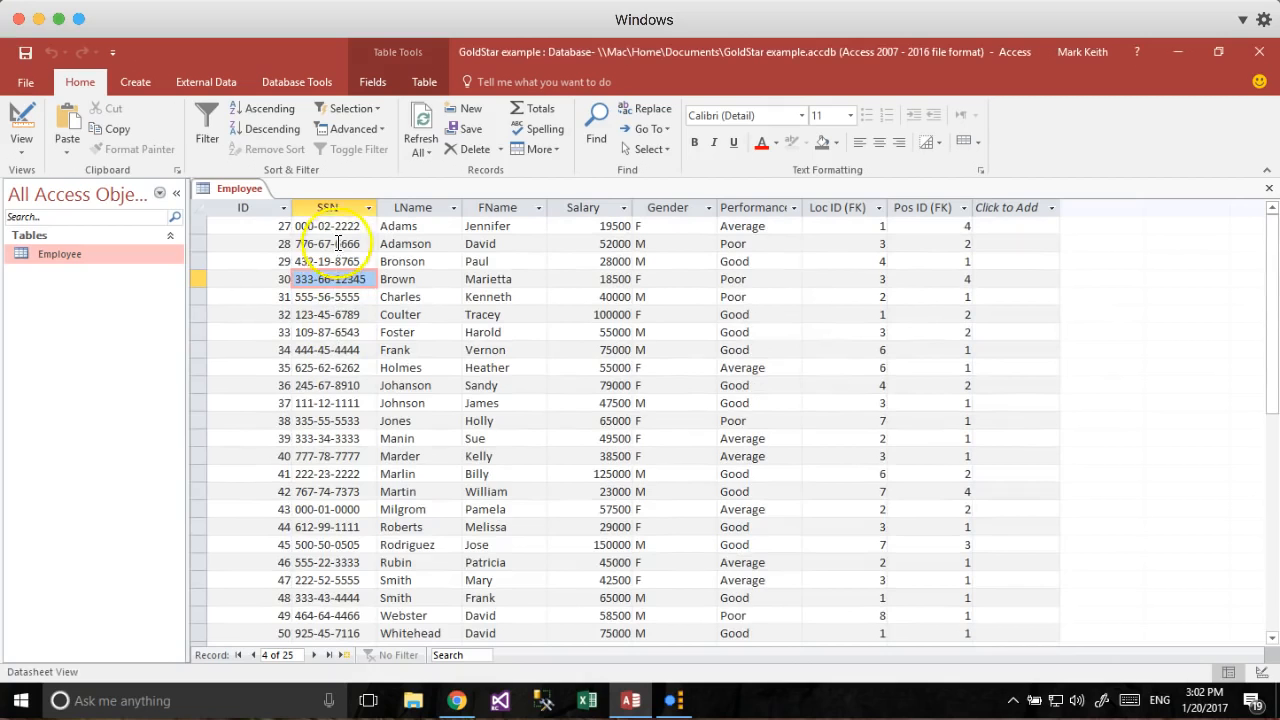
key("super+Tab")
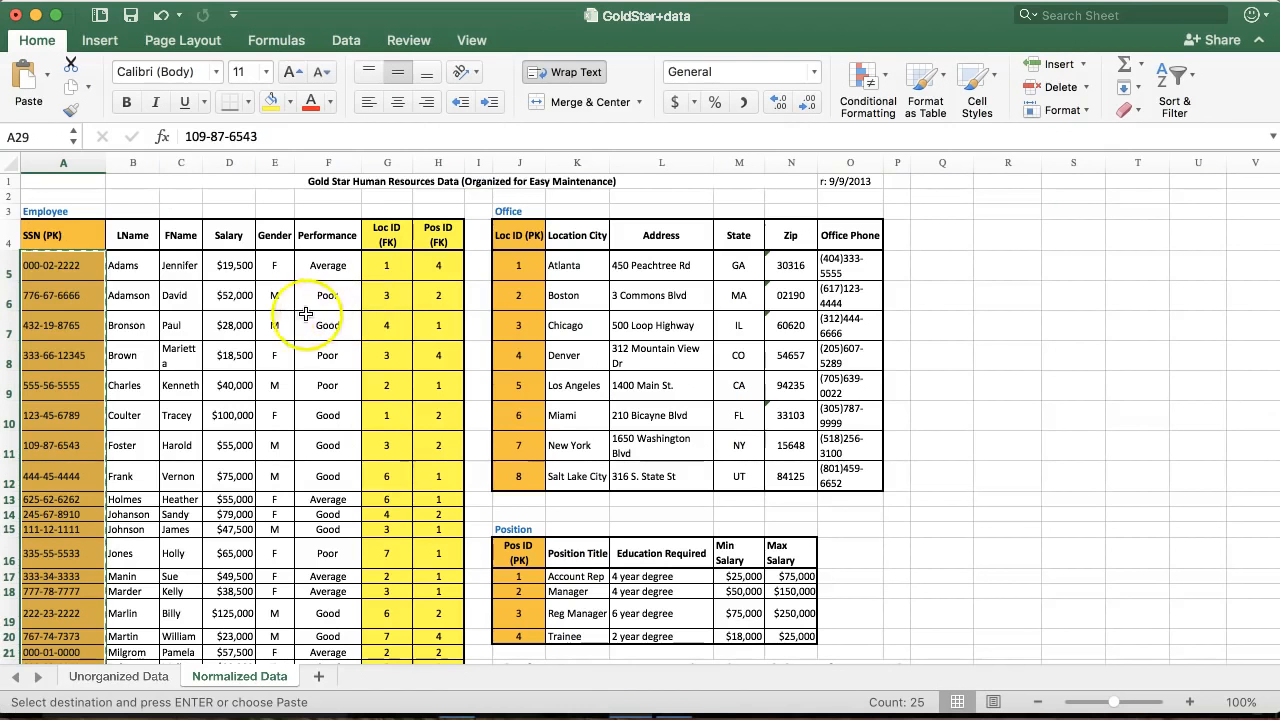
left_click(50, 266)
key("super+Tab")
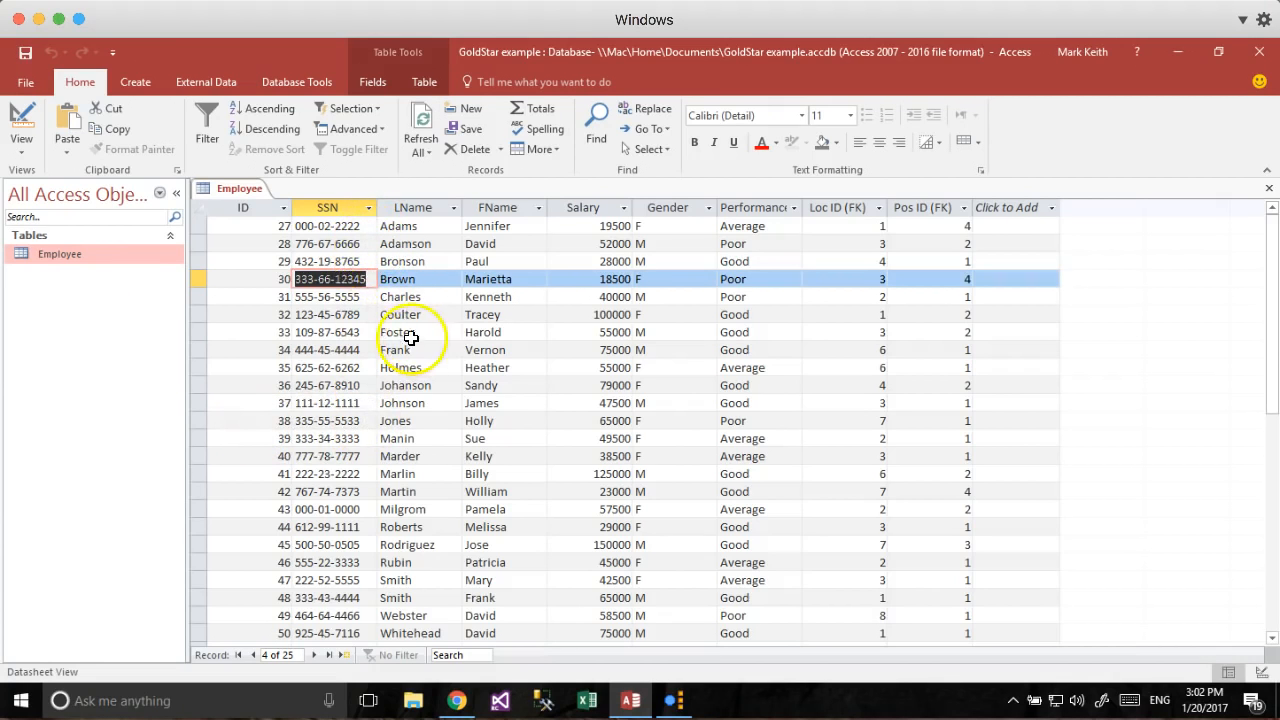
Remove the primary key from ID and delete the ID field.
left_click(42, 128)
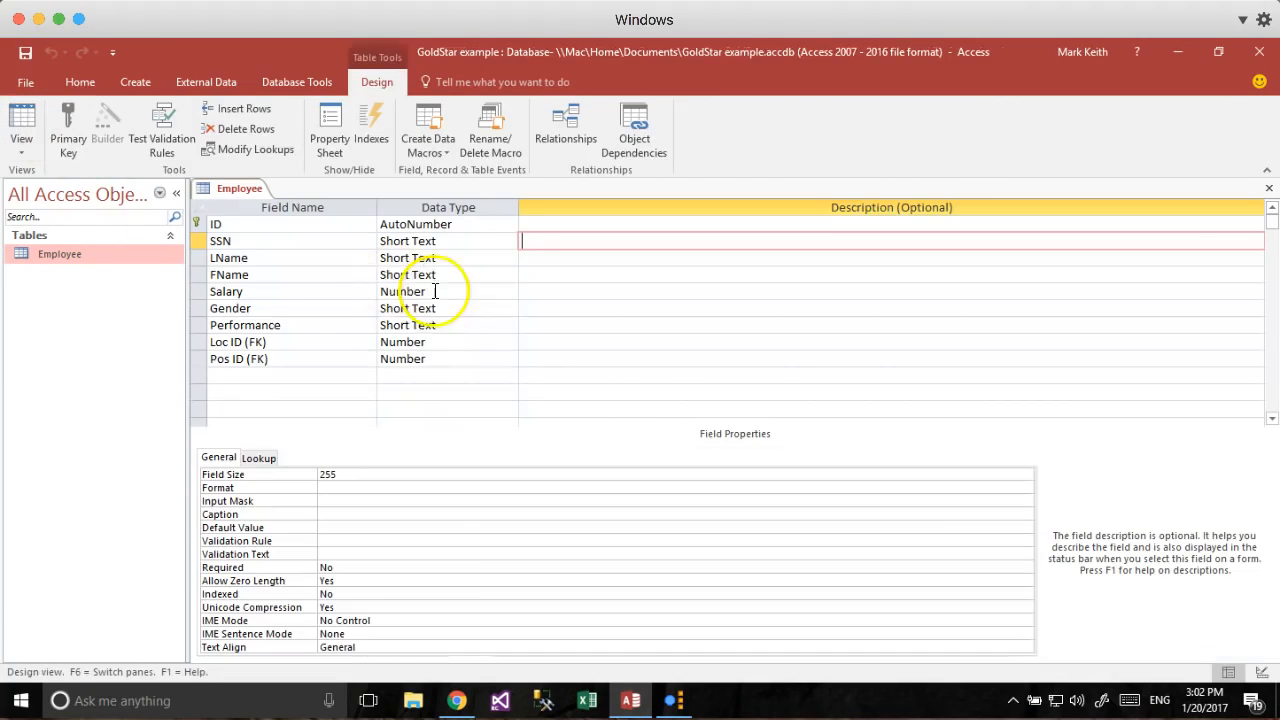
left_click(196, 224)
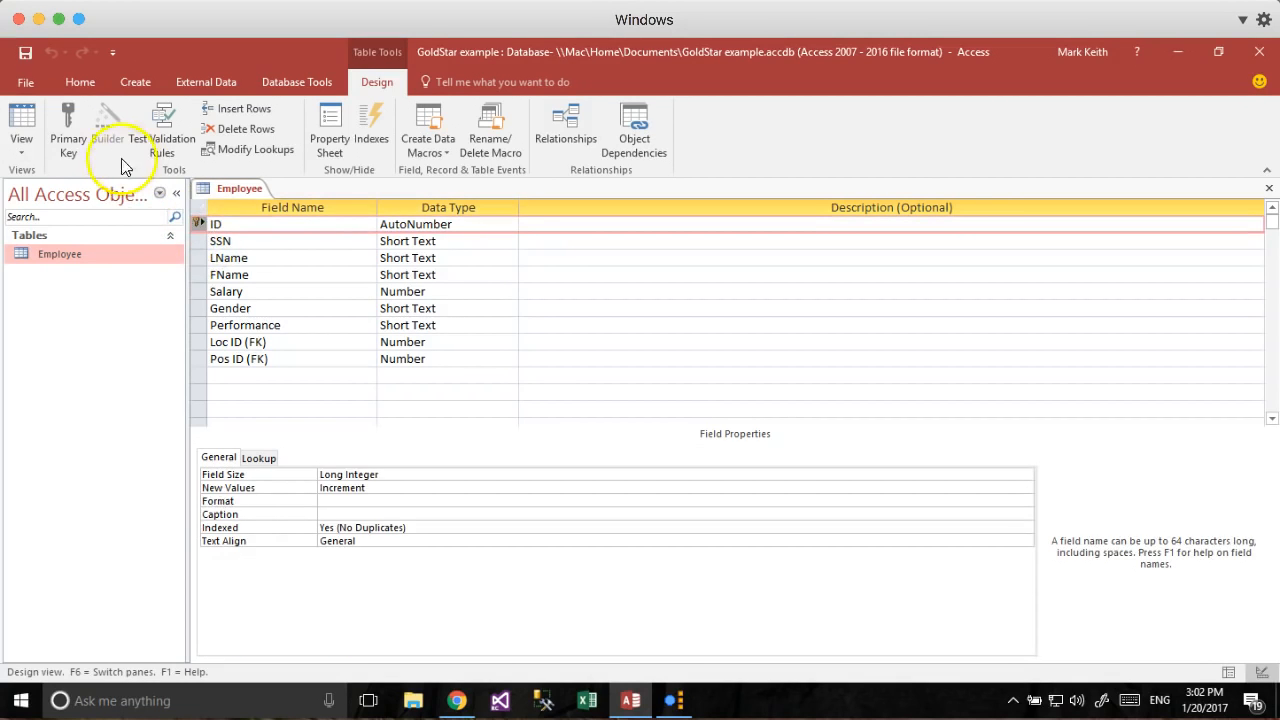
left_click(78, 122)
right_click(201, 222)
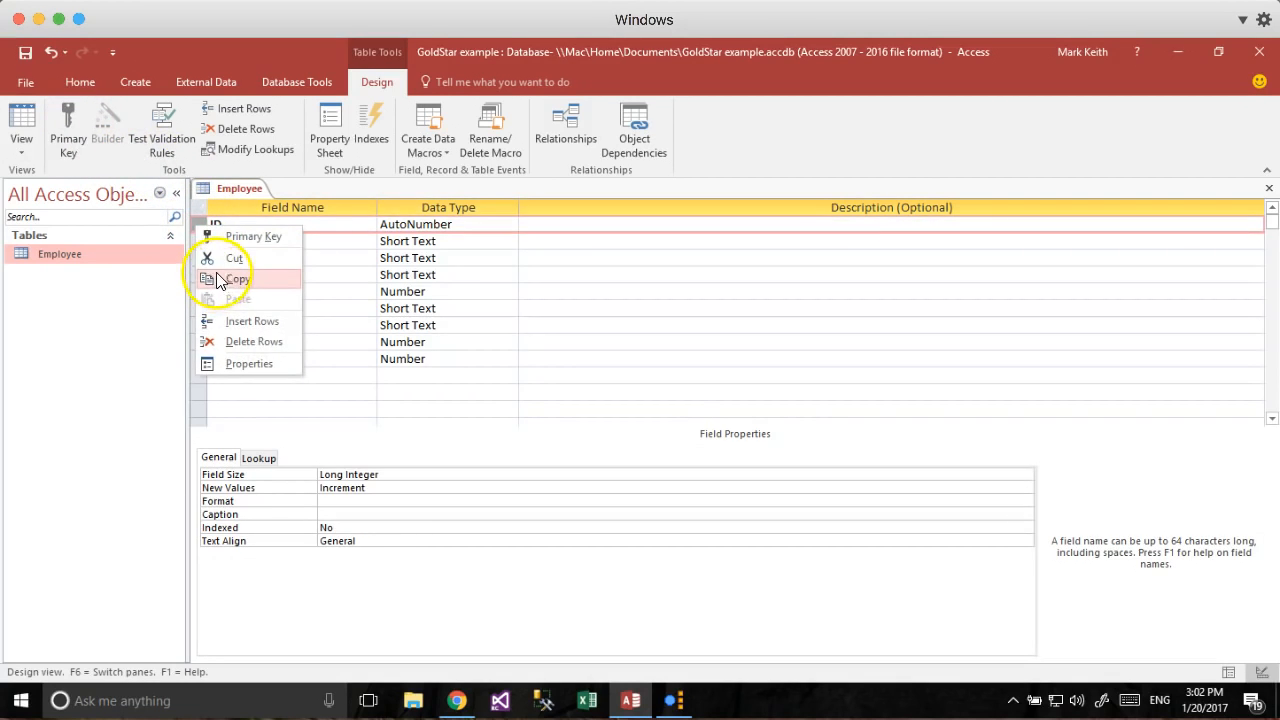
left_click(235, 341)
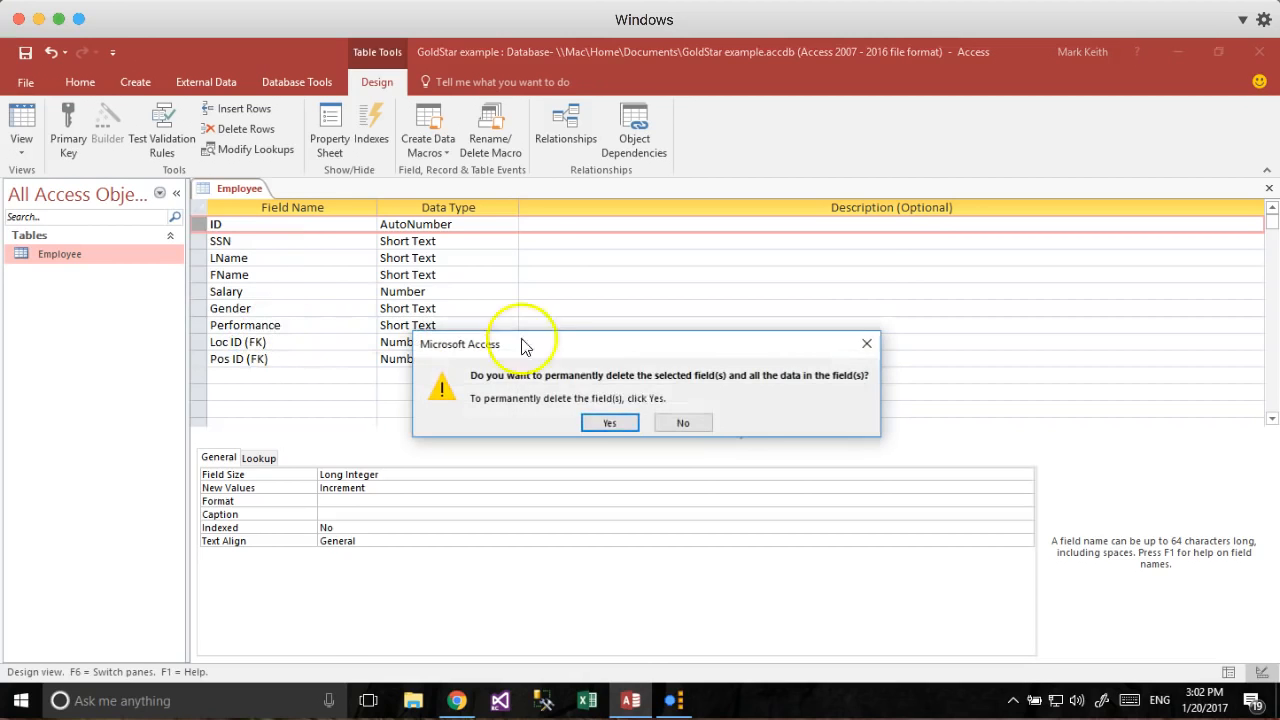
left_click(628, 430)
Make SSN the primary key and try saving the design.
left_click(199, 226)
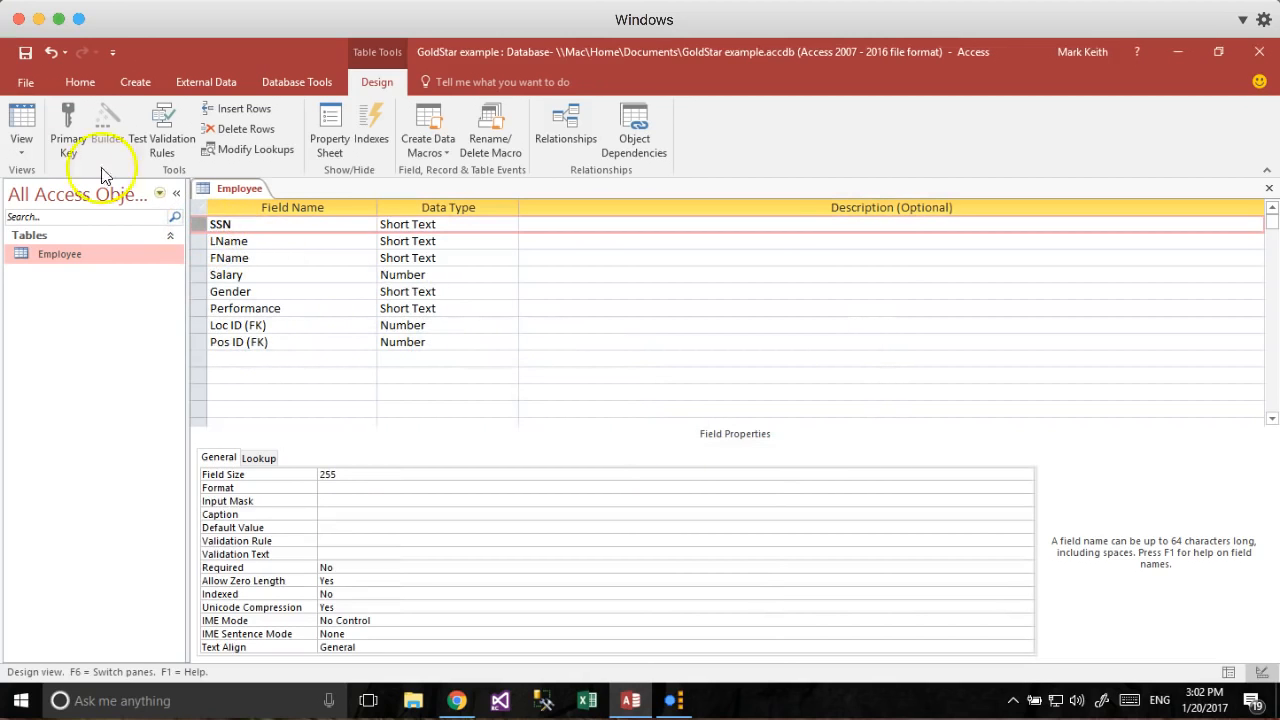
left_click(300, 275)
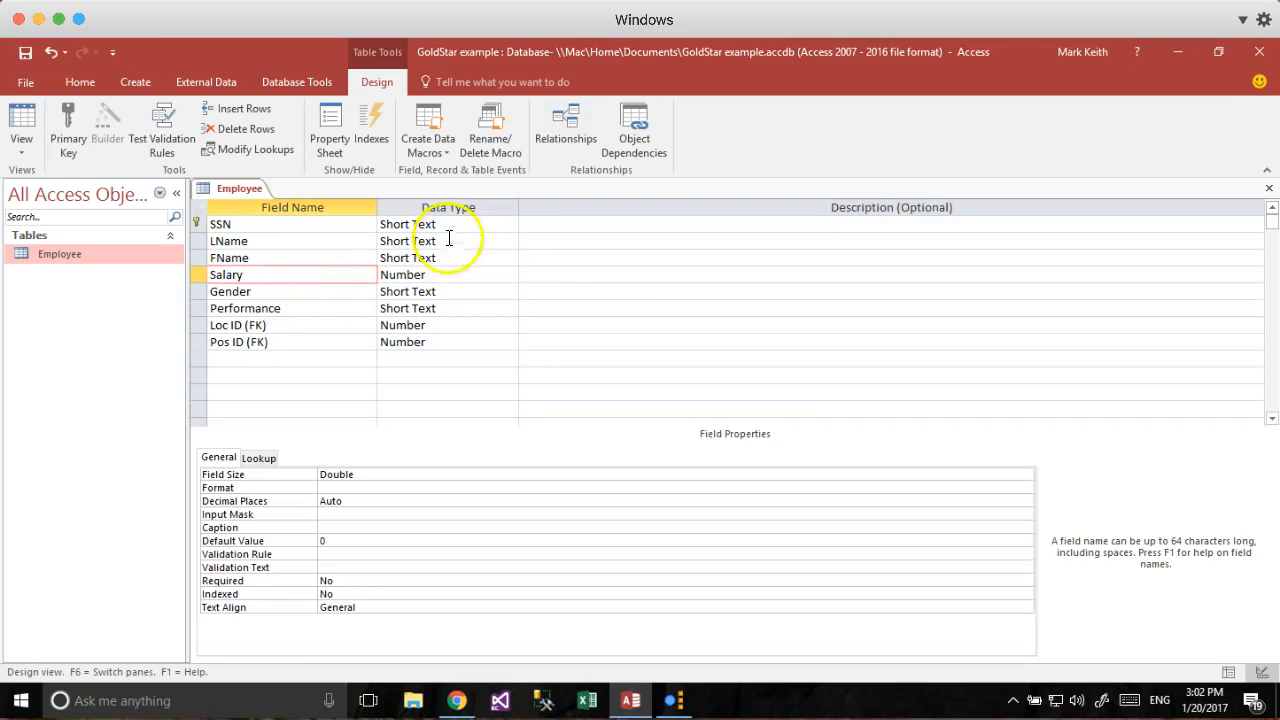
left_click(454, 276)
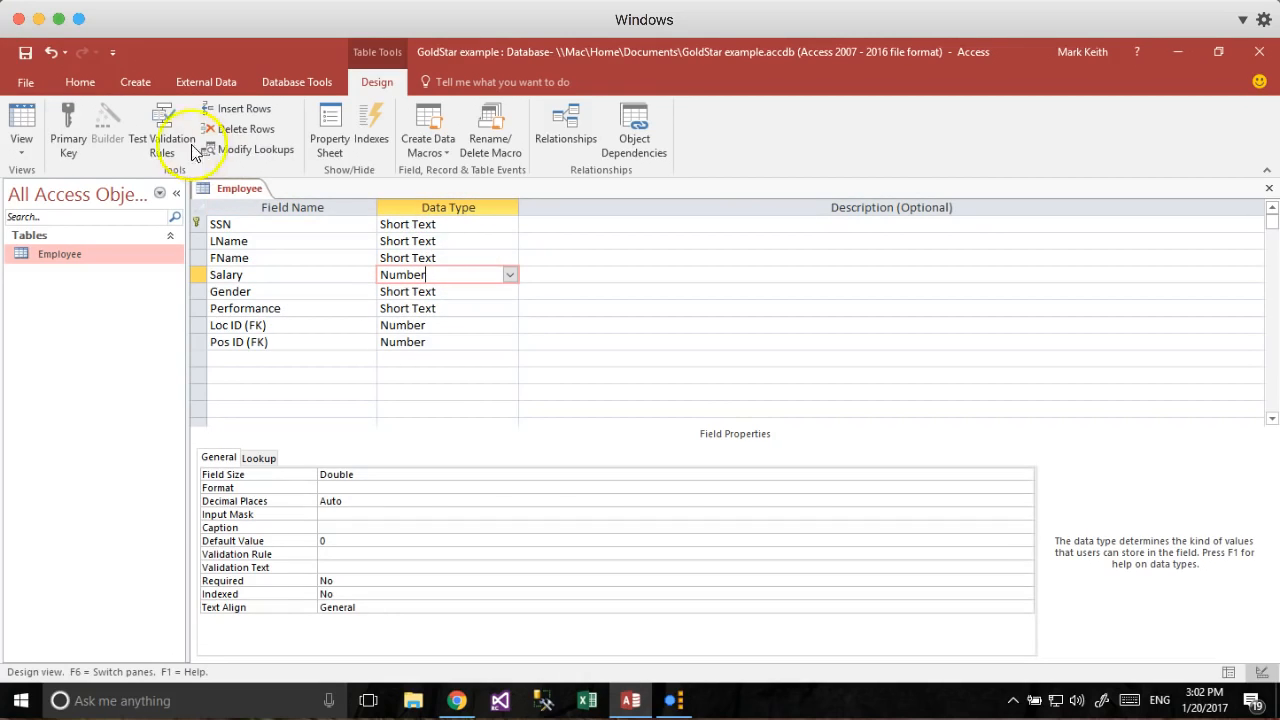
left_click(26, 53)
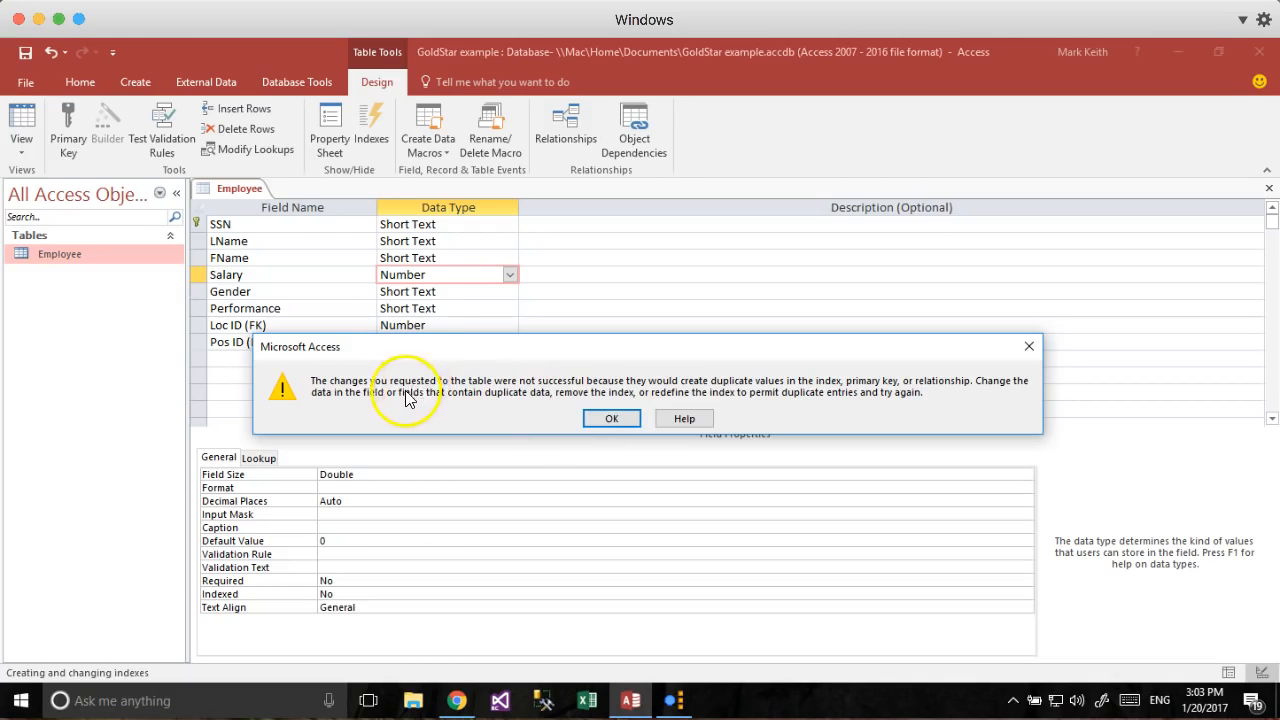
Dismiss the duplicate-value errors after a second failed save attempt.
left_click(613, 420)
left_click(646, 433)
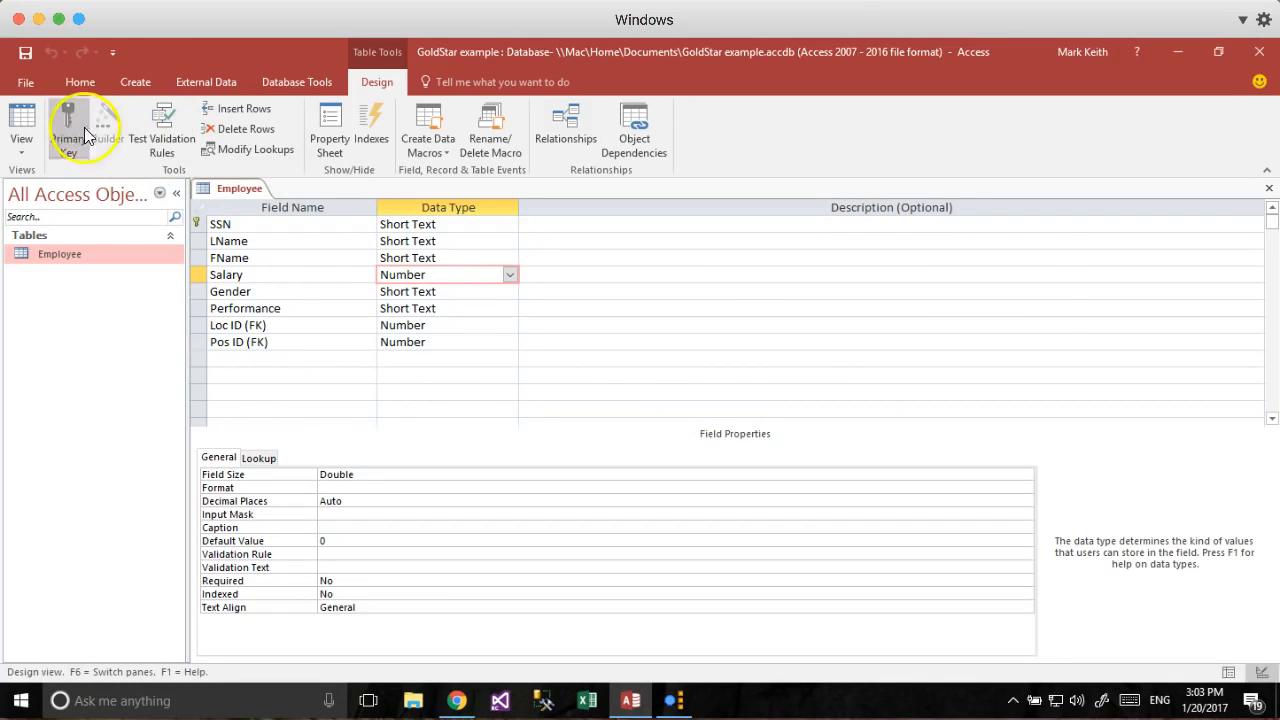
left_click(21, 125)
left_click(614, 423)
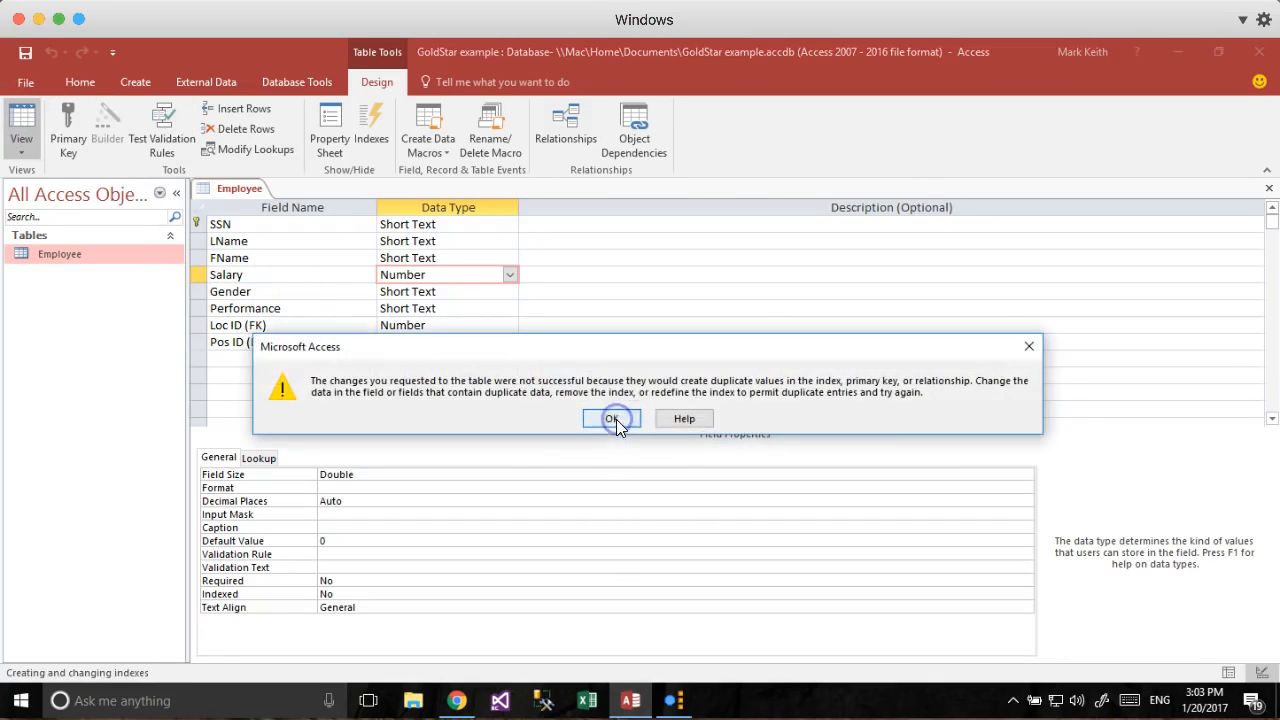
left_click(605, 416)
left_click(665, 438)
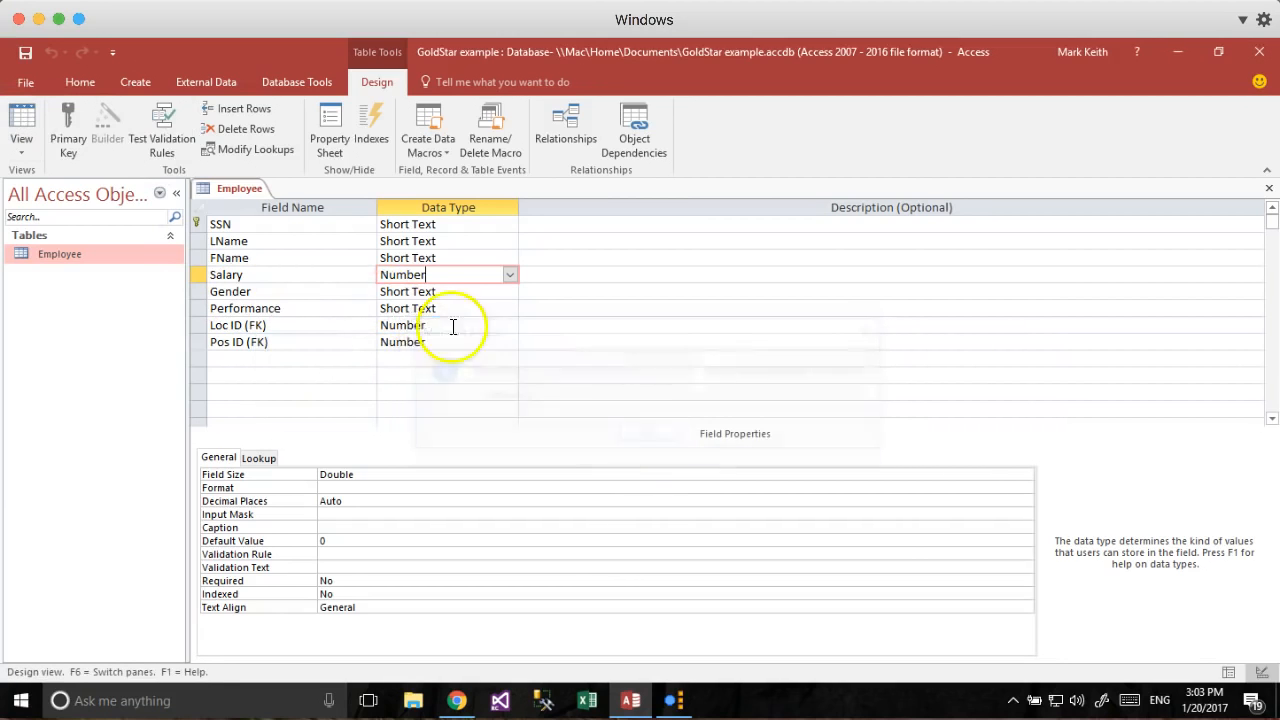
Decline saving the Employee design twice, leaving the changes unsaved.
left_click(339, 297)
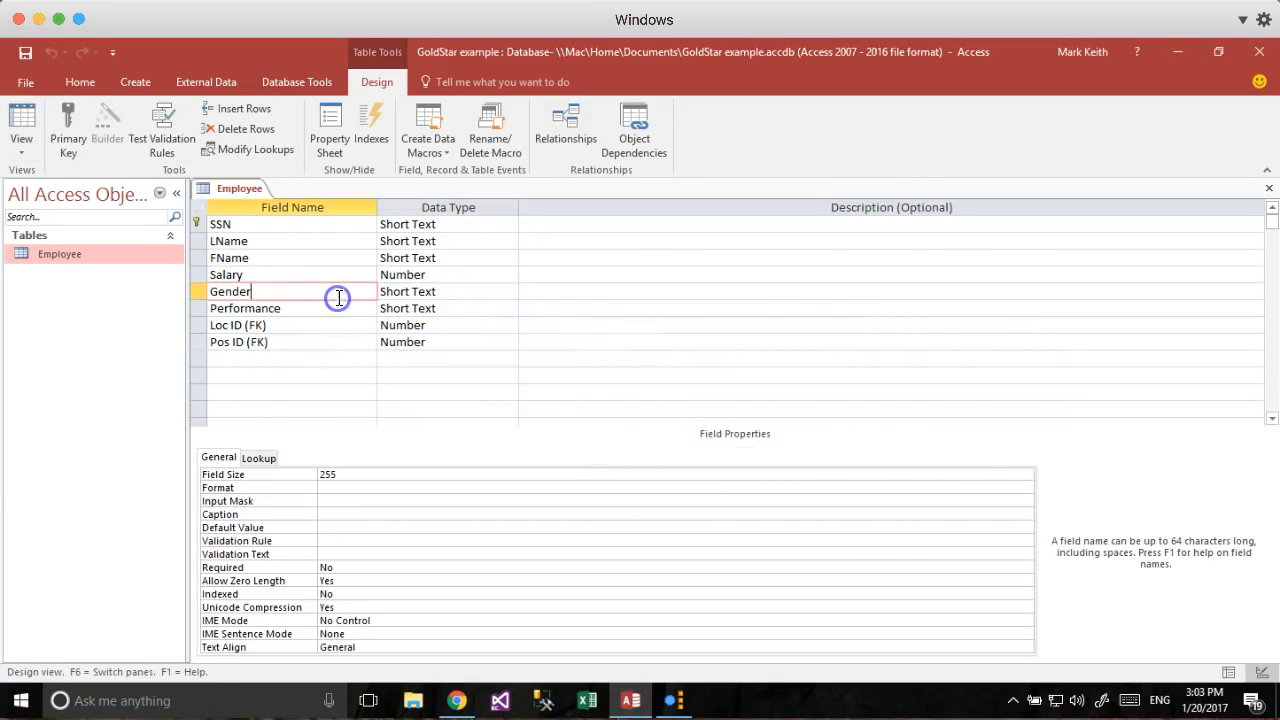
left_click(290, 257)
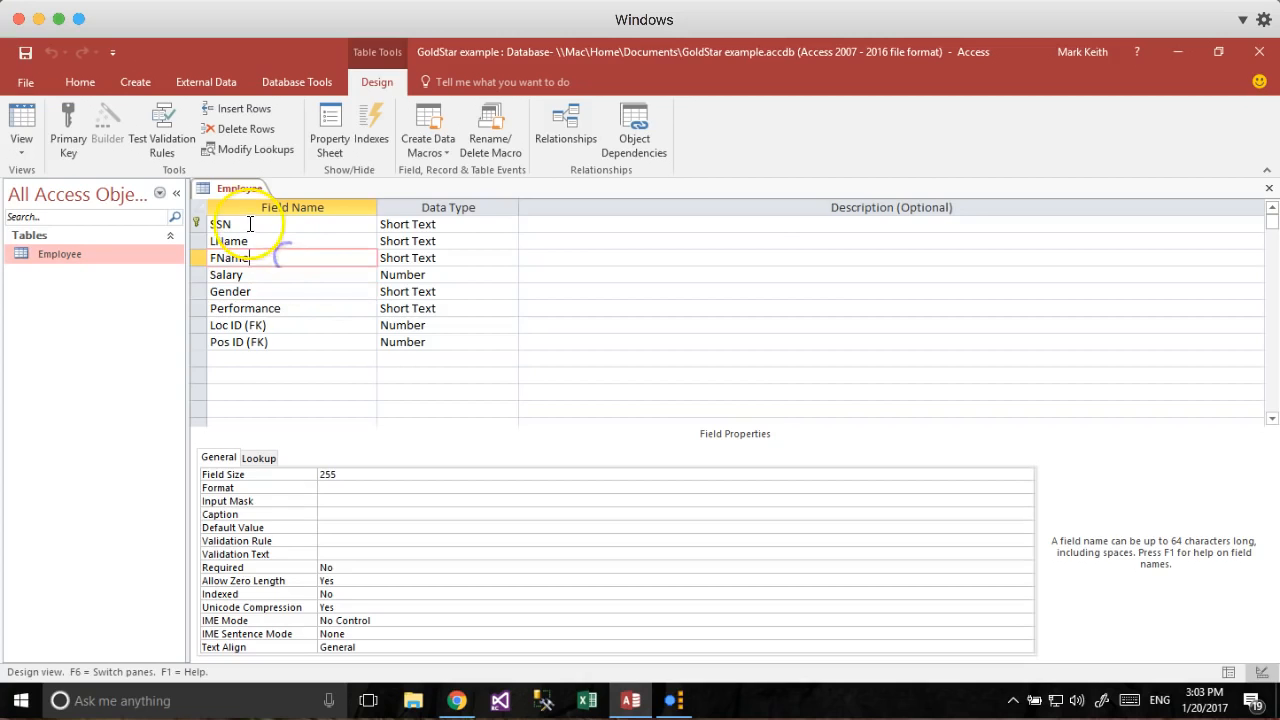
left_click(30, 116)
left_click(680, 423)
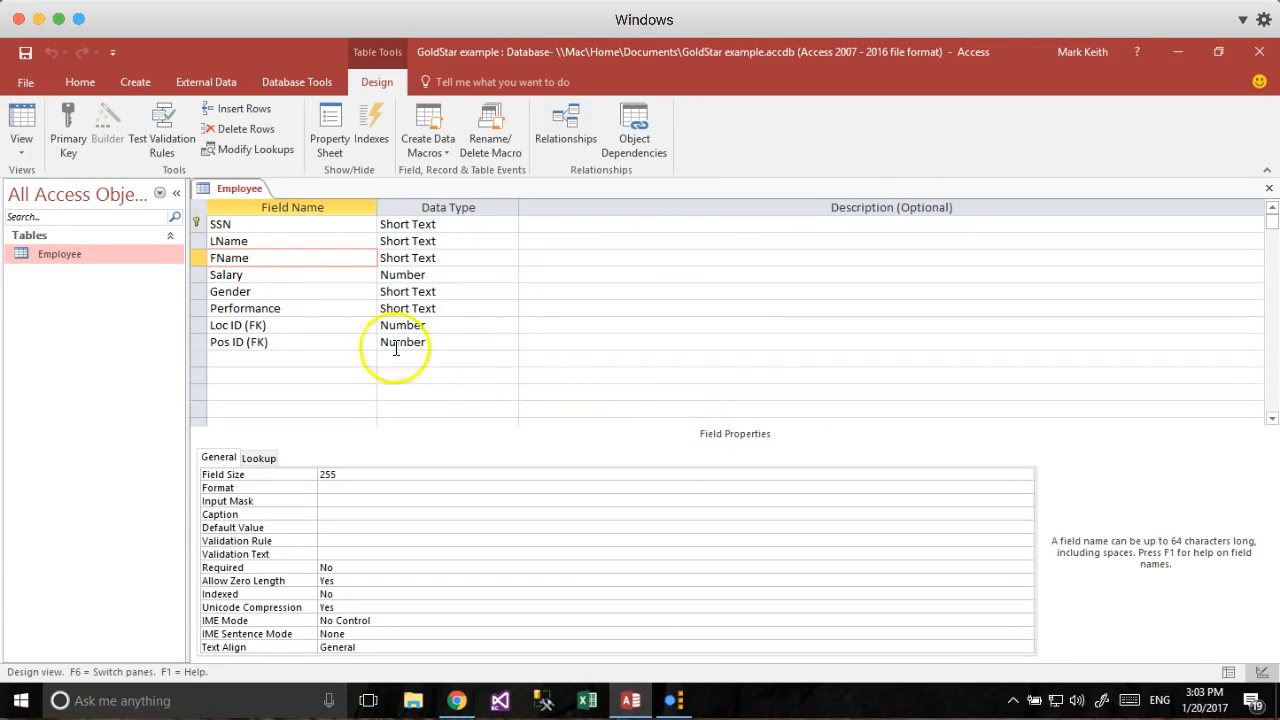
left_click(21, 125)
left_click(688, 423)
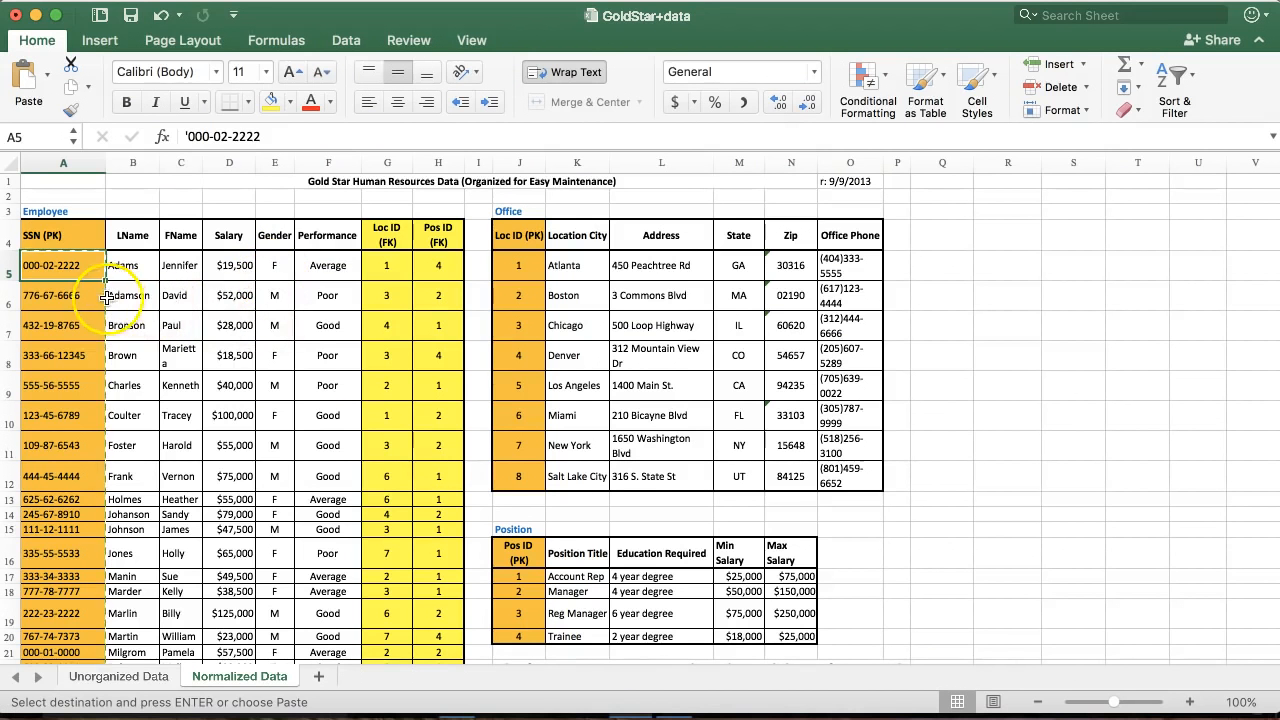
scroll(70, 393, "down", 1)
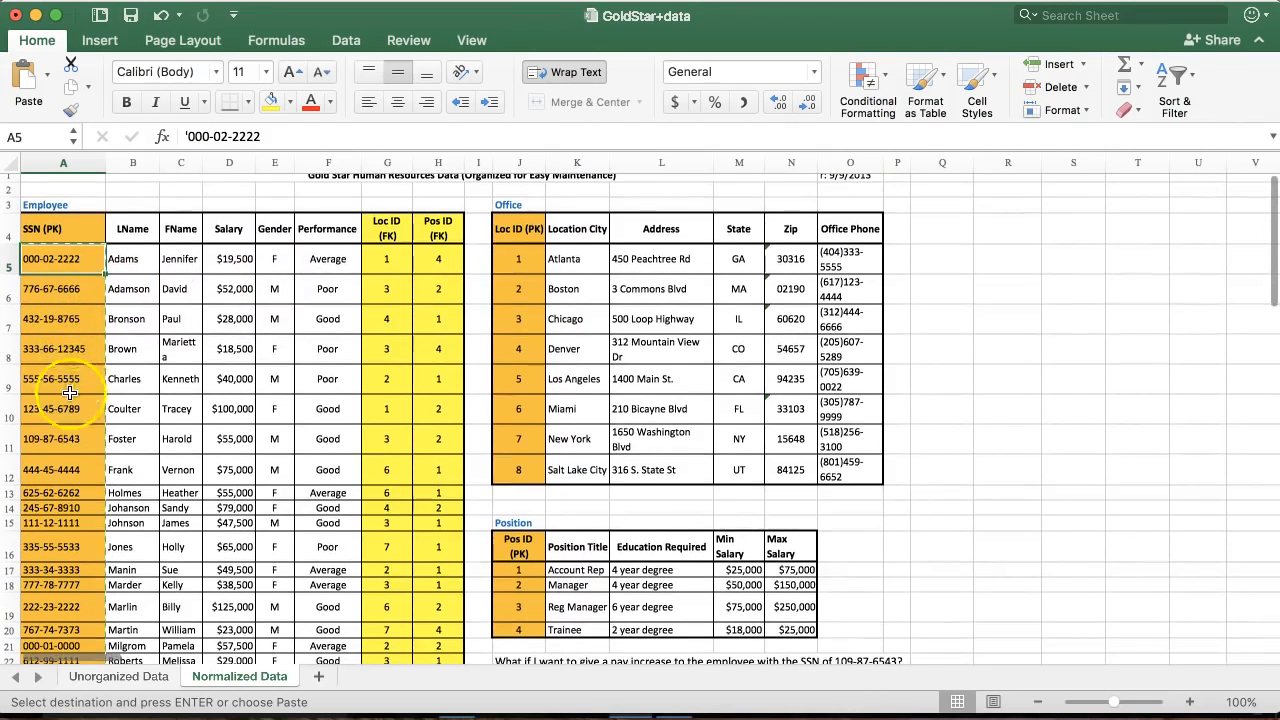
left_click(60, 438)
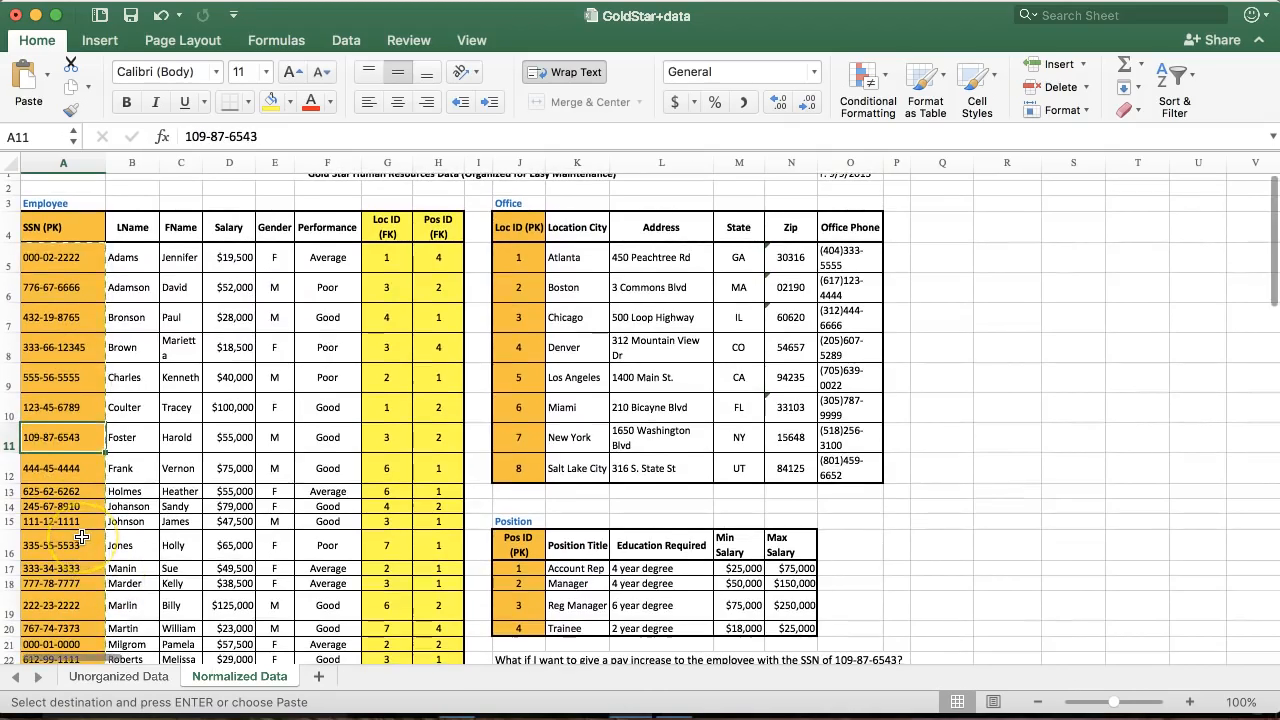
scroll(82, 538, "down", 5)
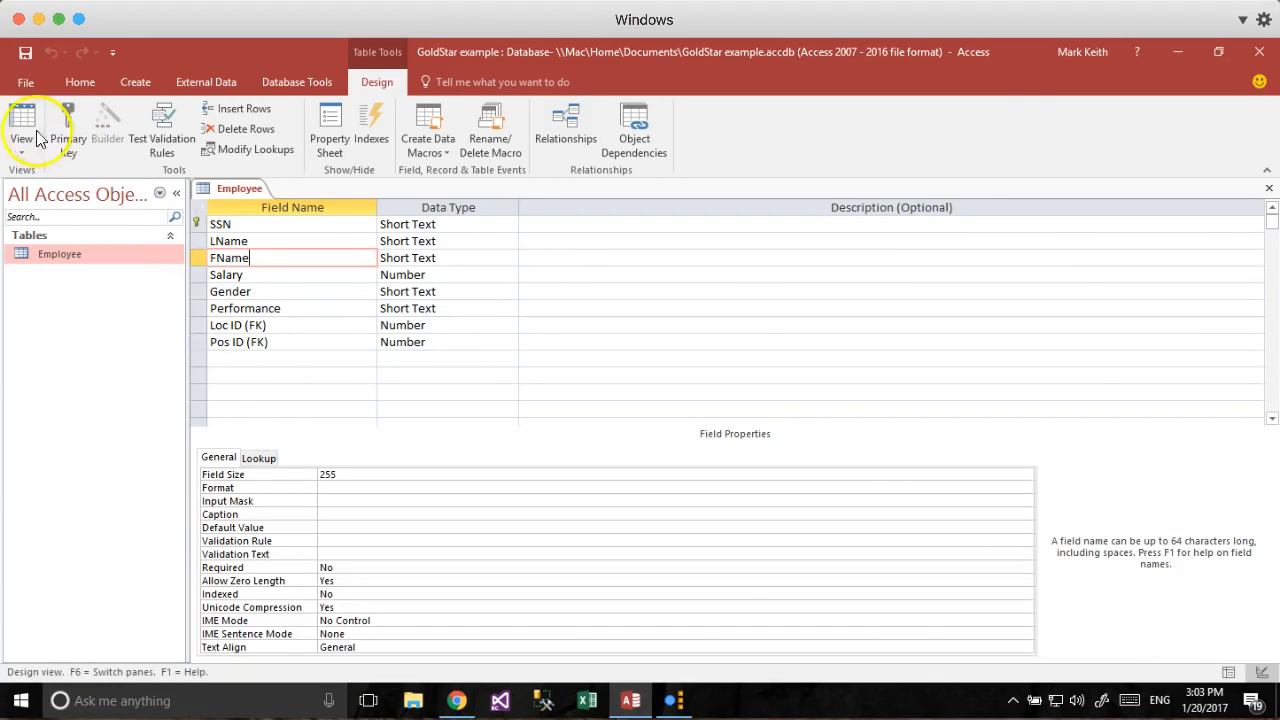
Remove SSN's primary key and save the Employee table.
left_click(22, 125)
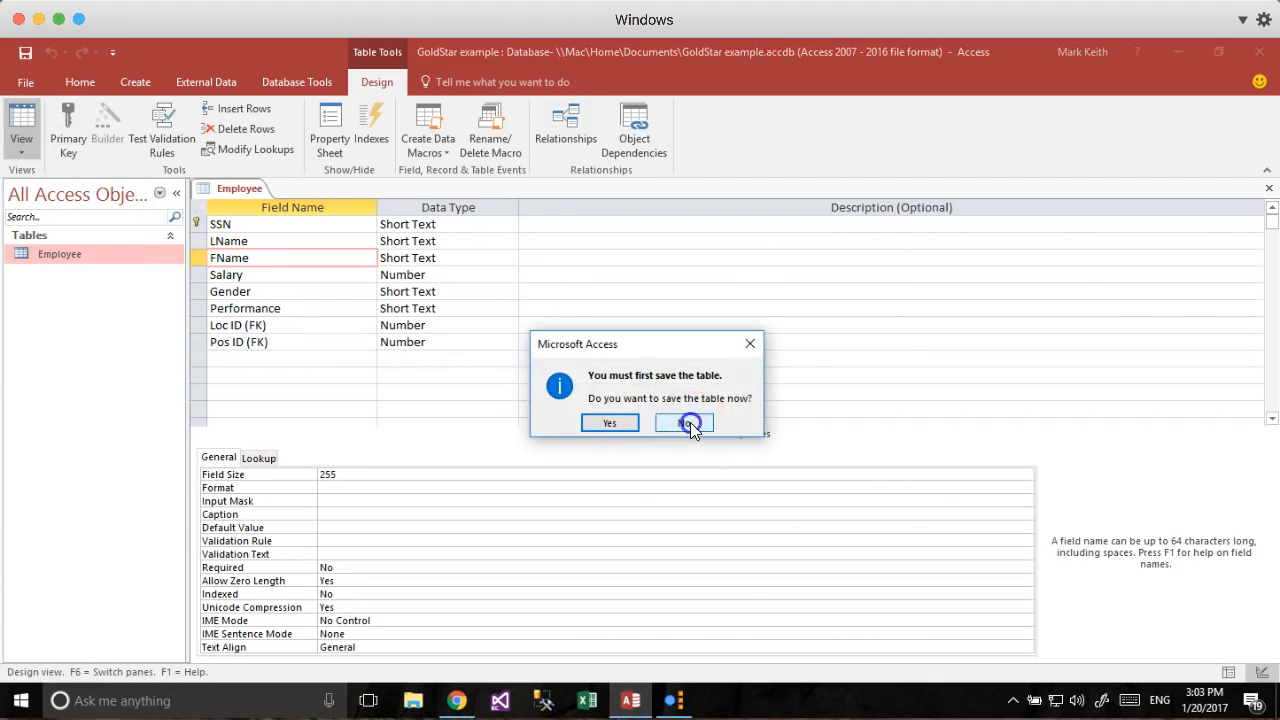
left_click(688, 423)
left_click(197, 224)
left_click(68, 130)
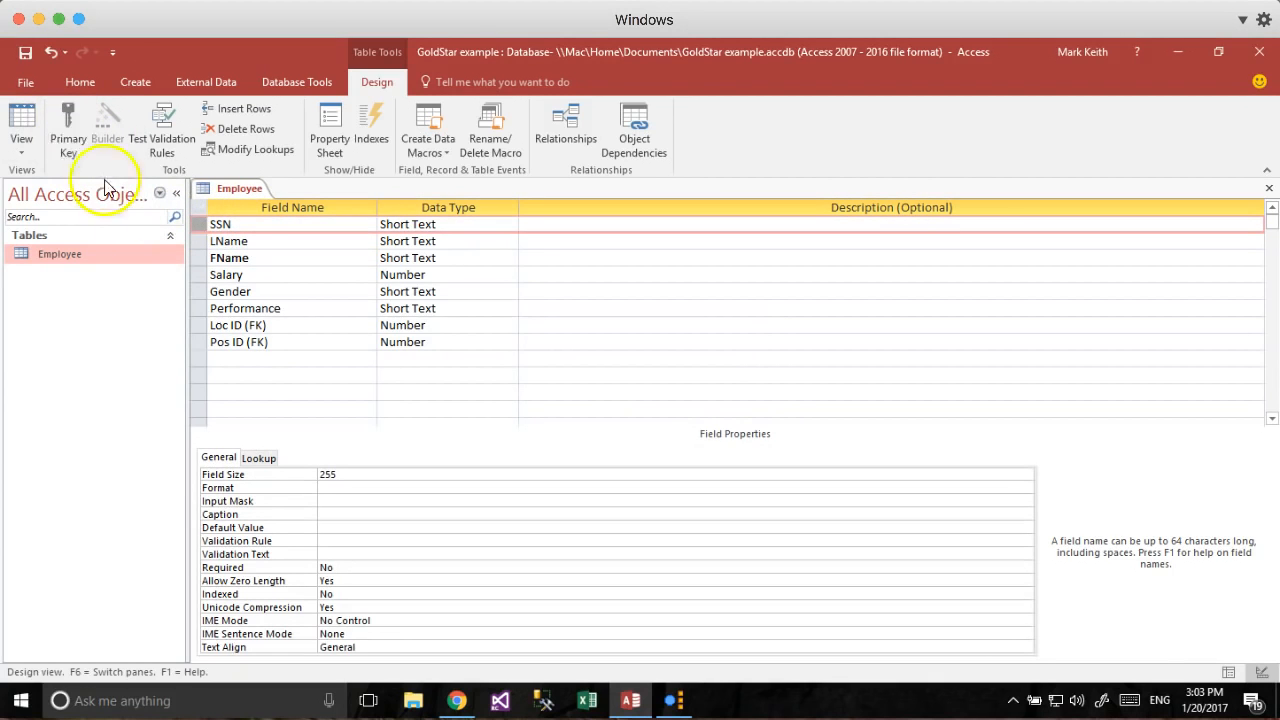
left_click(22, 122)
left_click(612, 423)
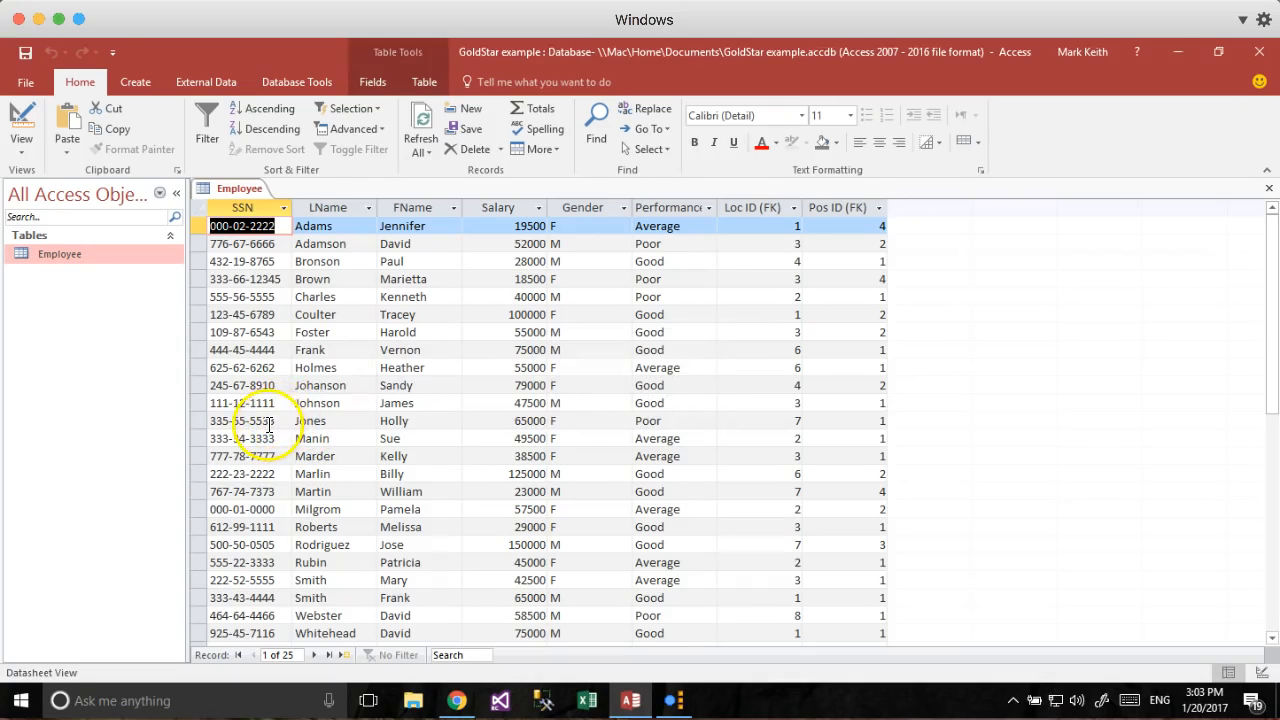
left_click(275, 332)
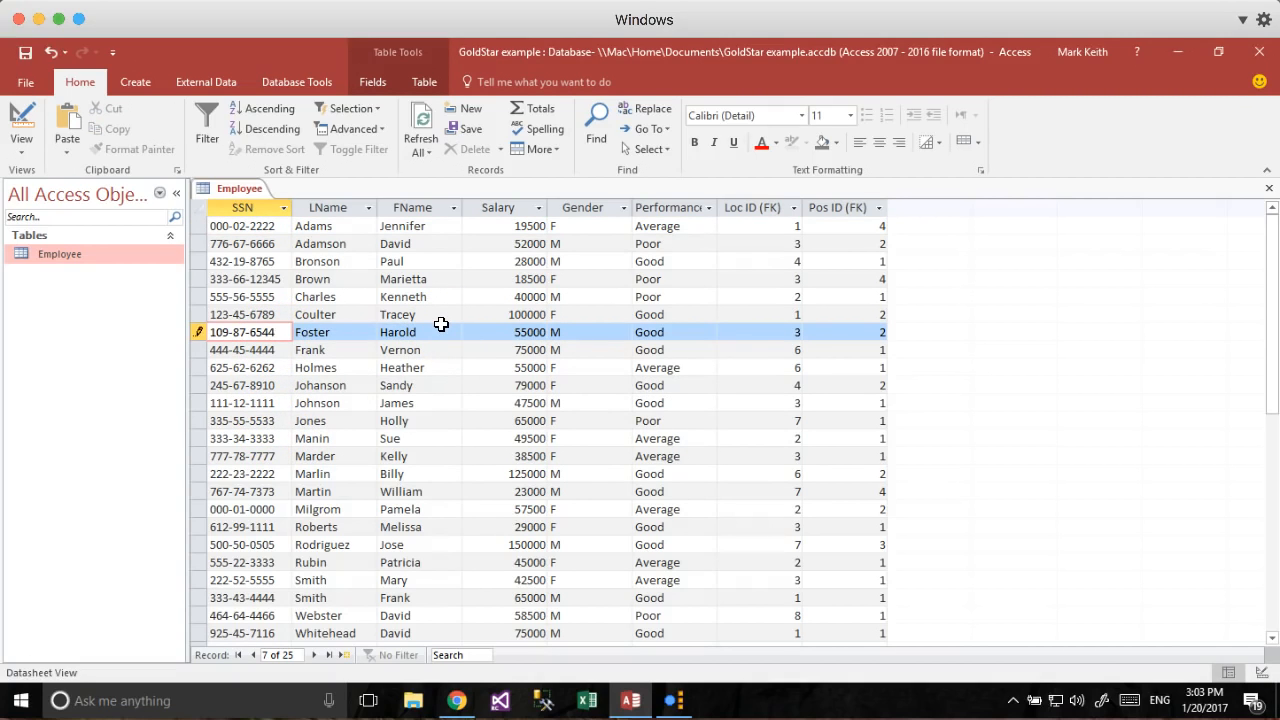
key("Tab")
key("Down")
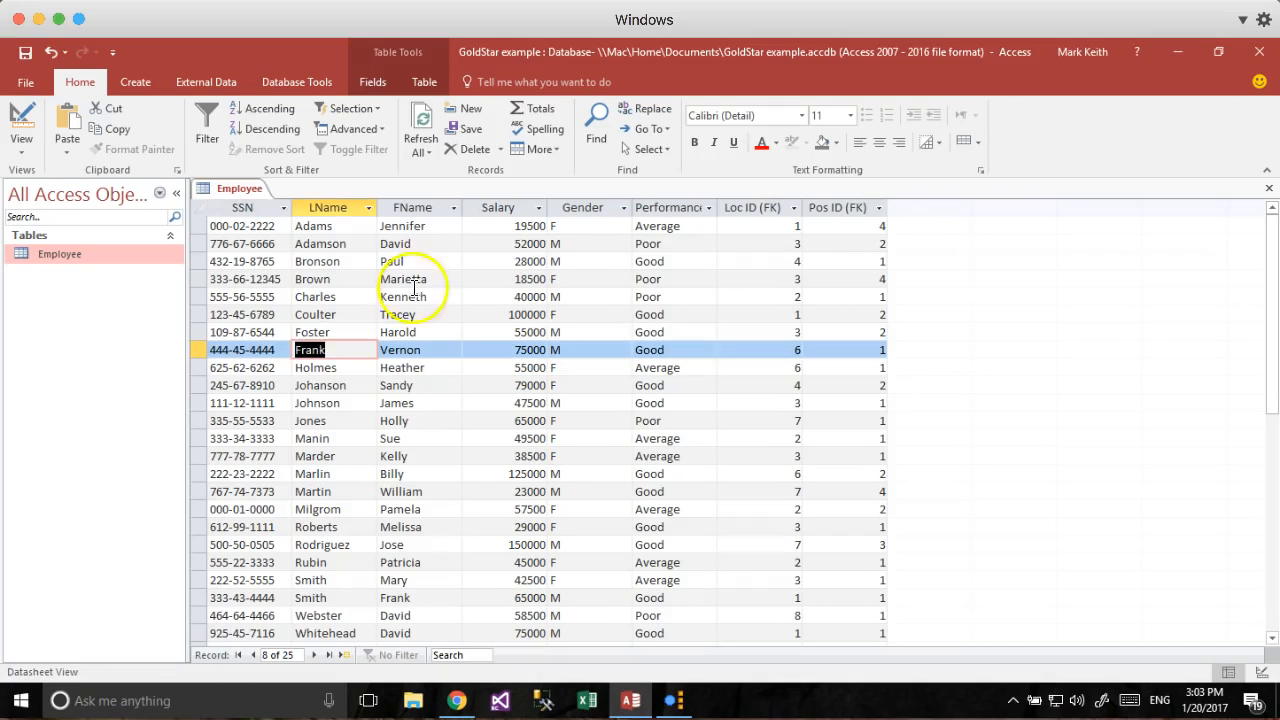
Set SSN as the primary key again and save the design.
left_click(22, 115)
left_click(66, 128)
left_click(28, 54)
Check that the 25 records are now sorted by SSN, then return to design.
left_click(22, 118)
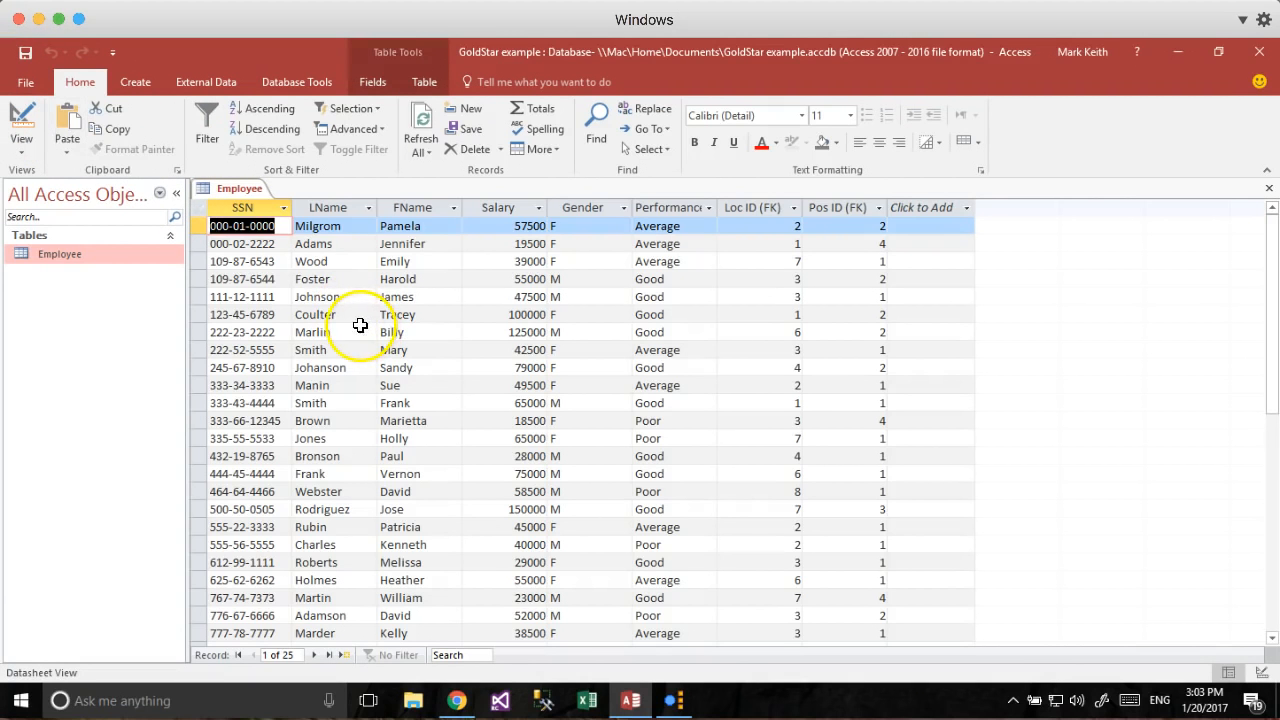
left_click(22, 125)
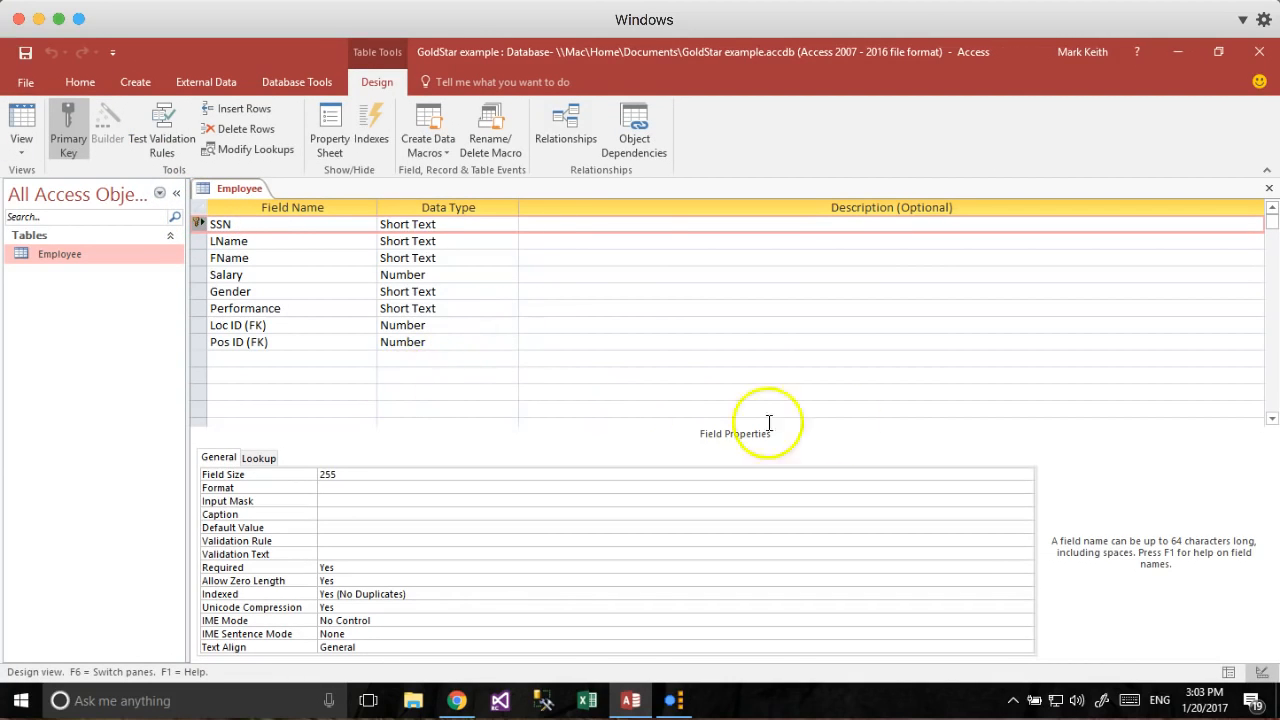
left_click(22, 122)
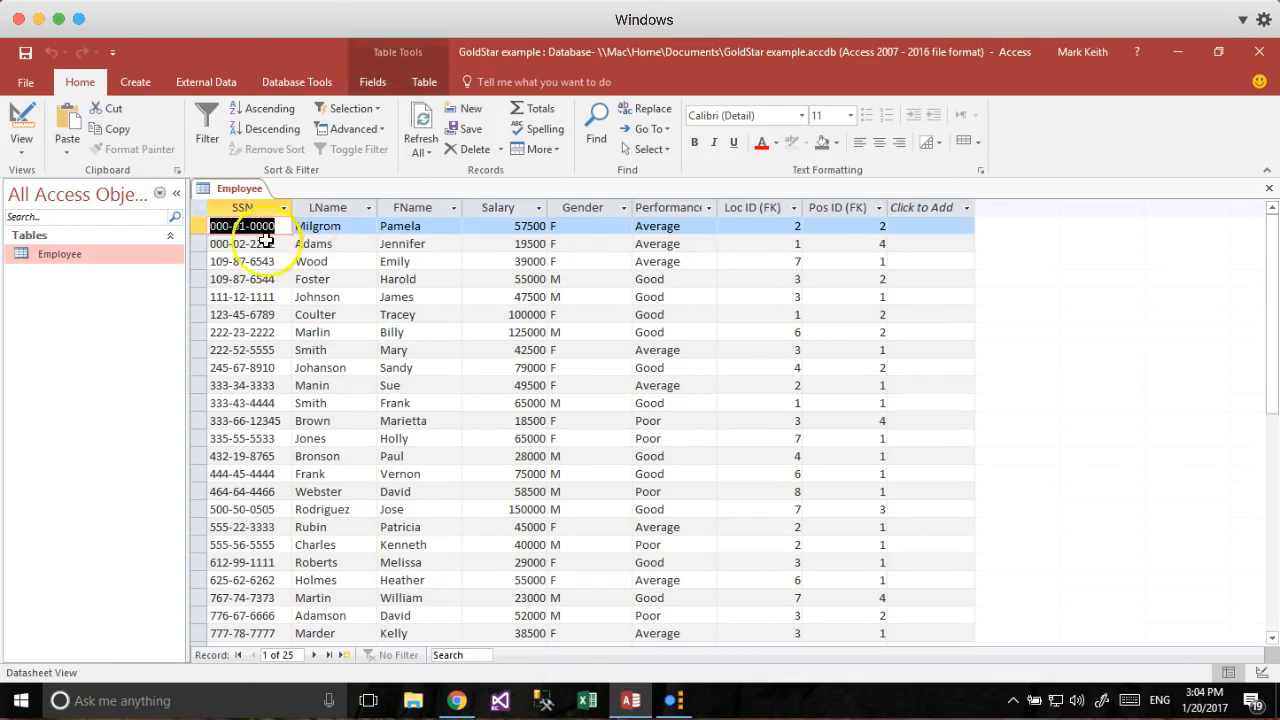
left_click(247, 279)
scroll(251, 429, "down", 3)
scroll(270, 436, "up", 3)
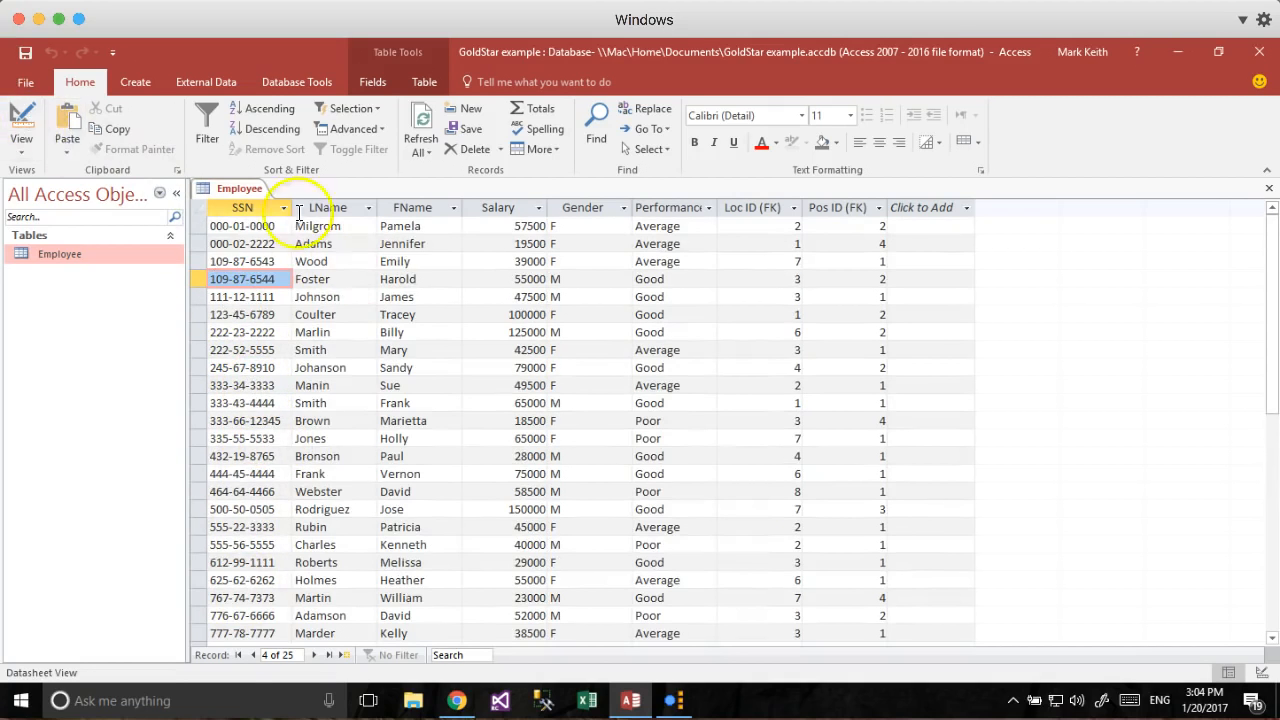
left_click(21, 120)
left_click(264, 275)
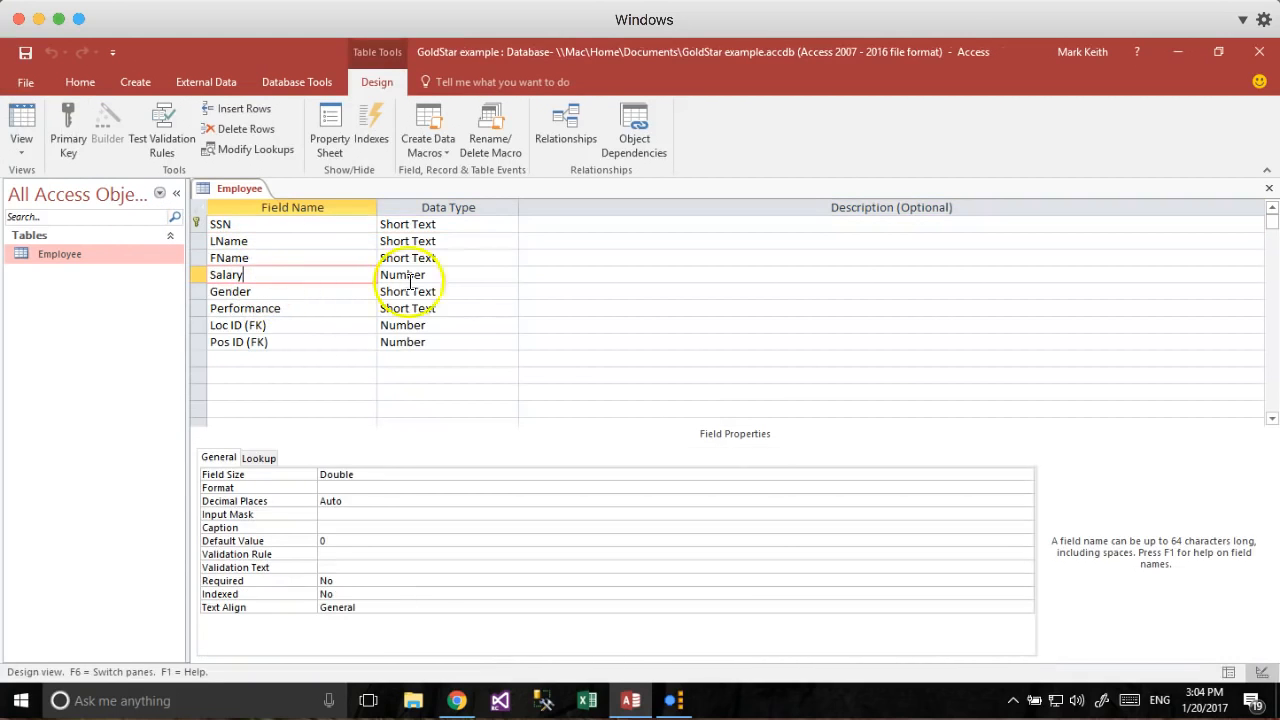
left_click(21, 120)
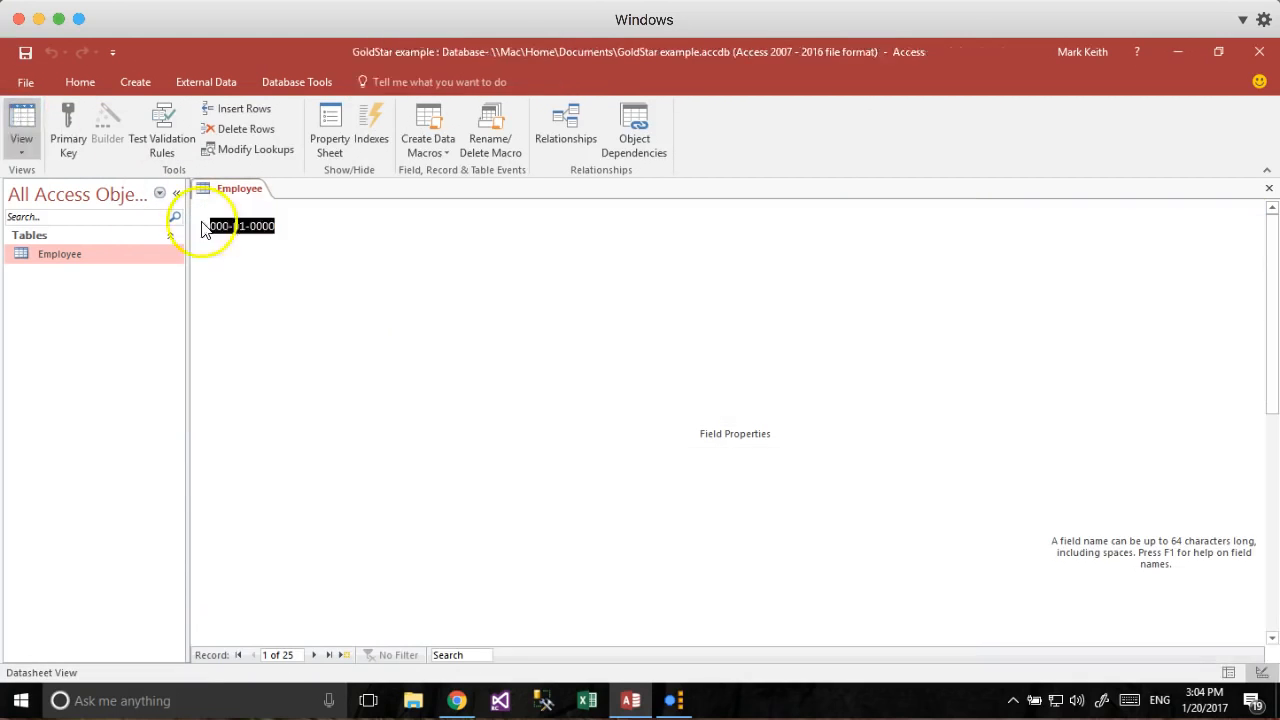
scroll(443, 434, "down", 5)
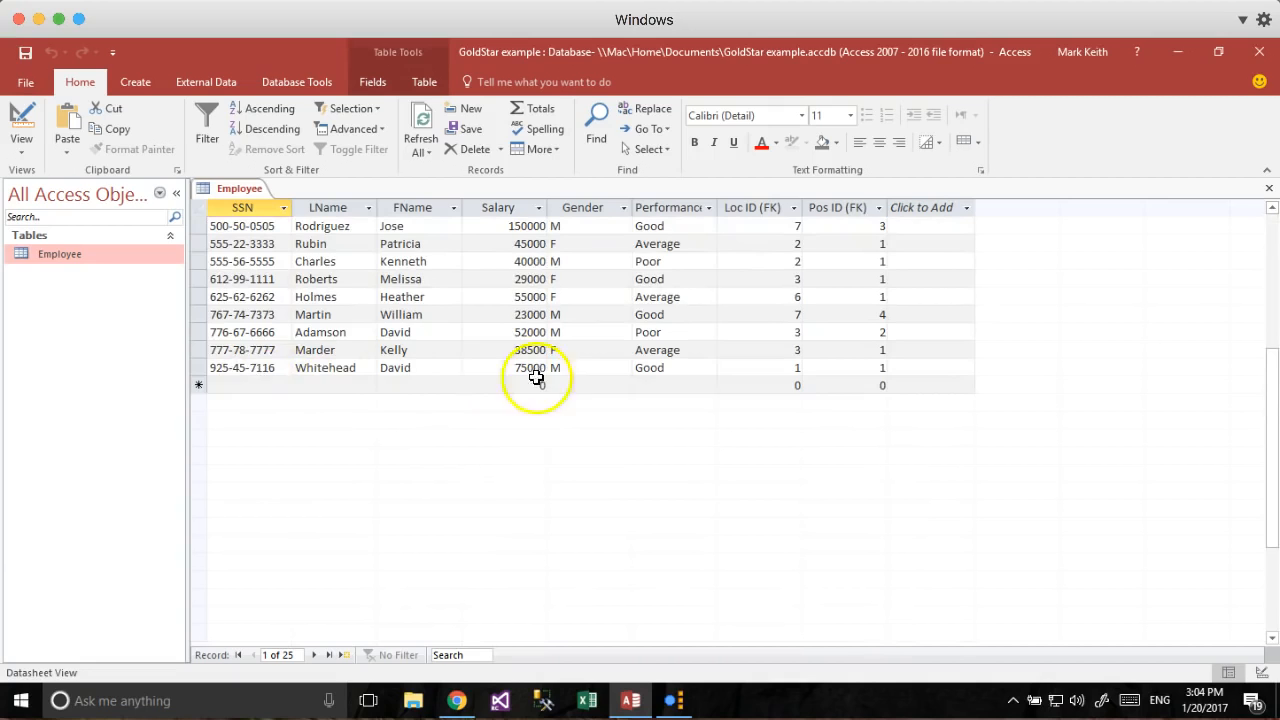
left_click(260, 384)
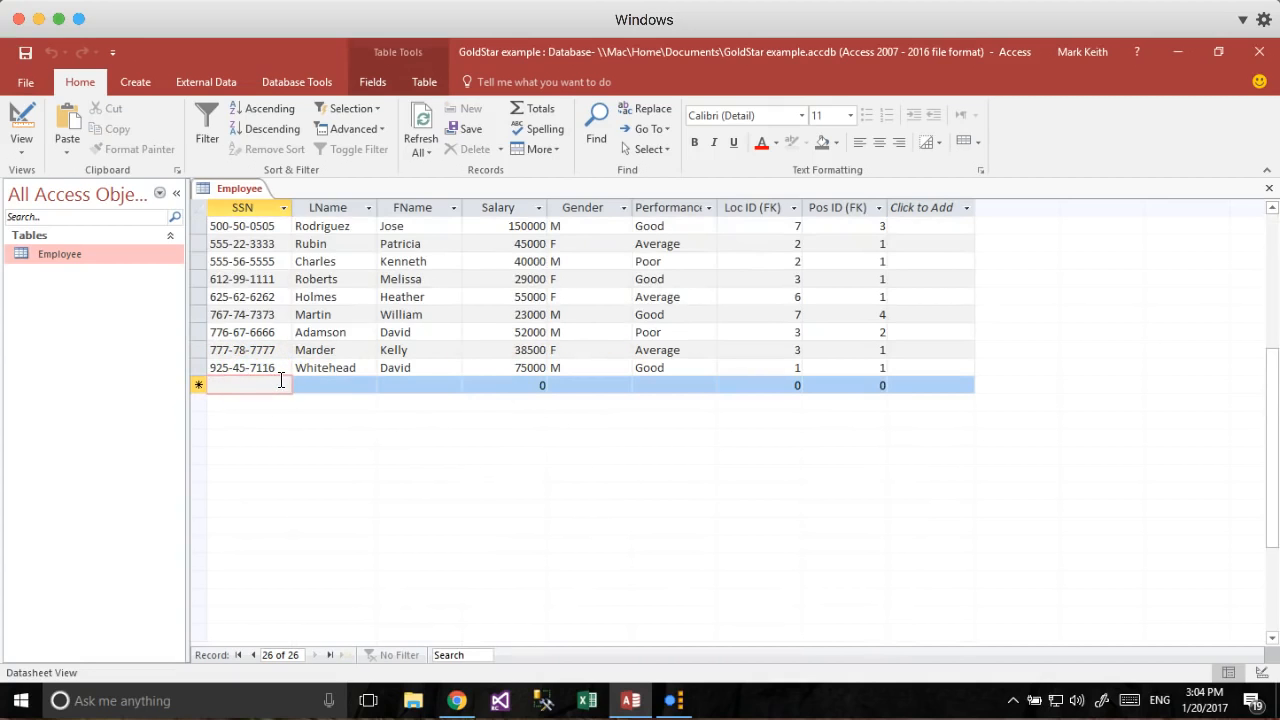
type("123")
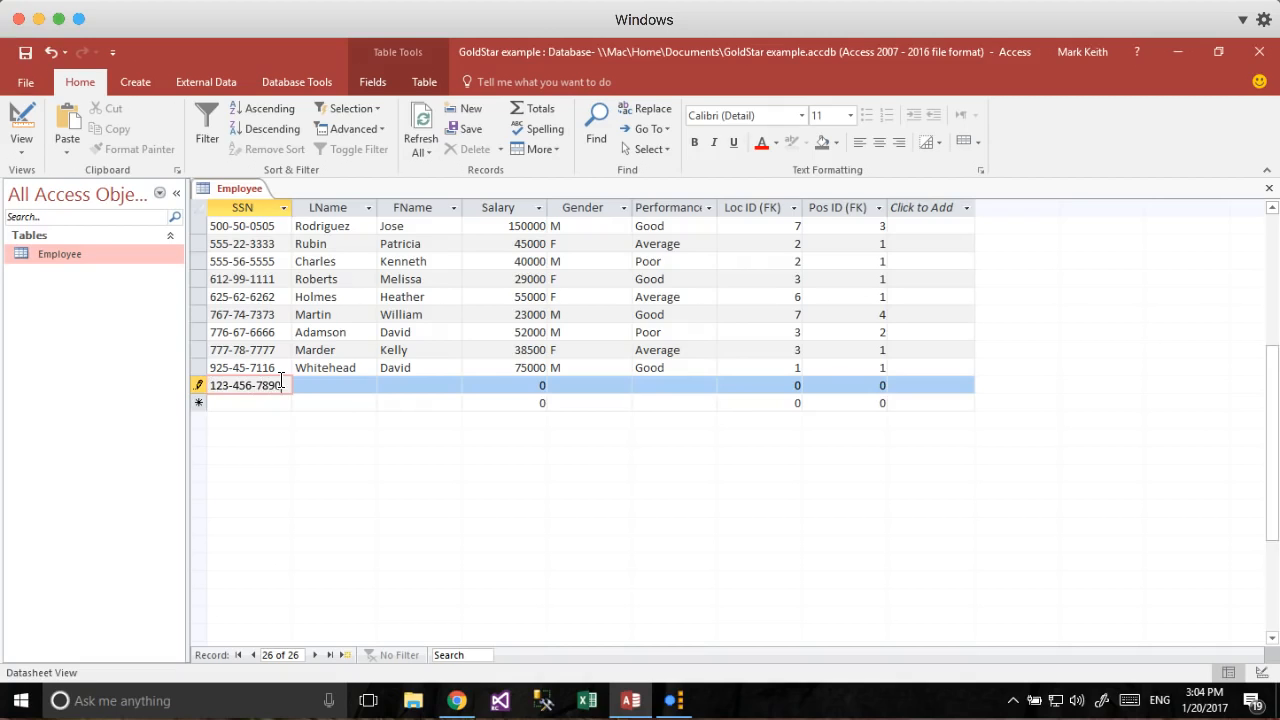
type("-456-7890")
key("Down")
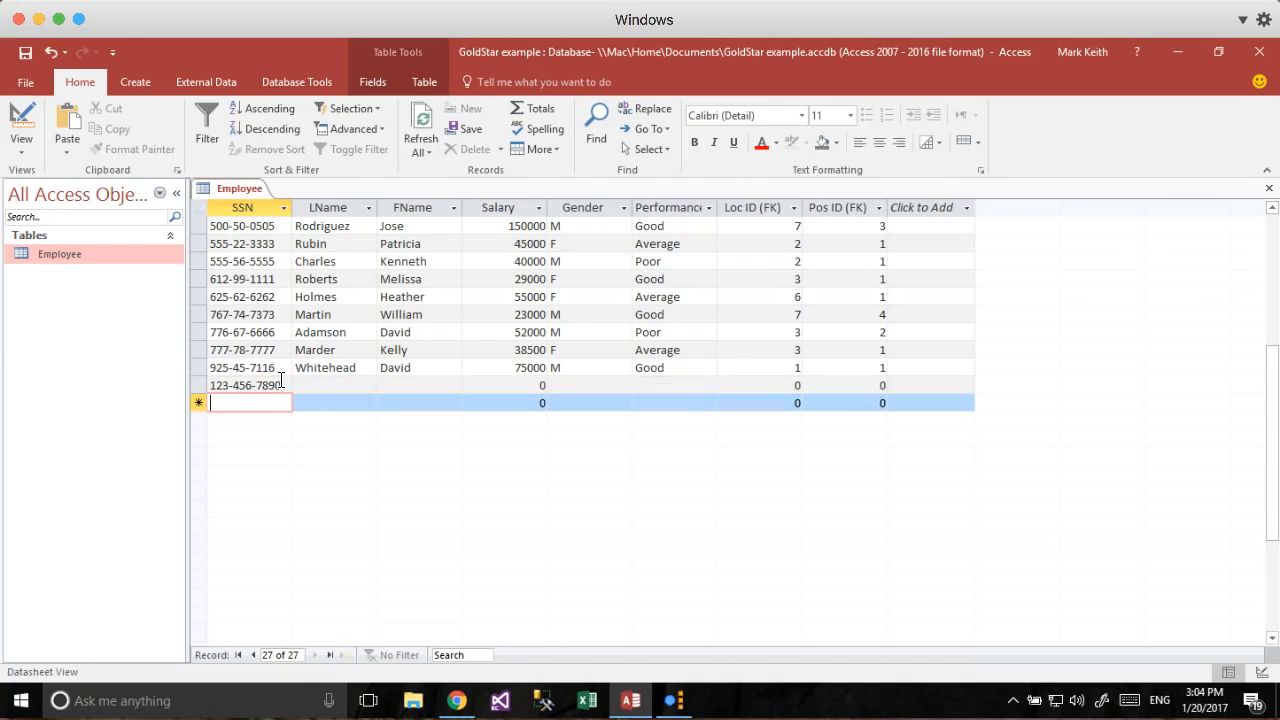
key("Up")
key("Tab")
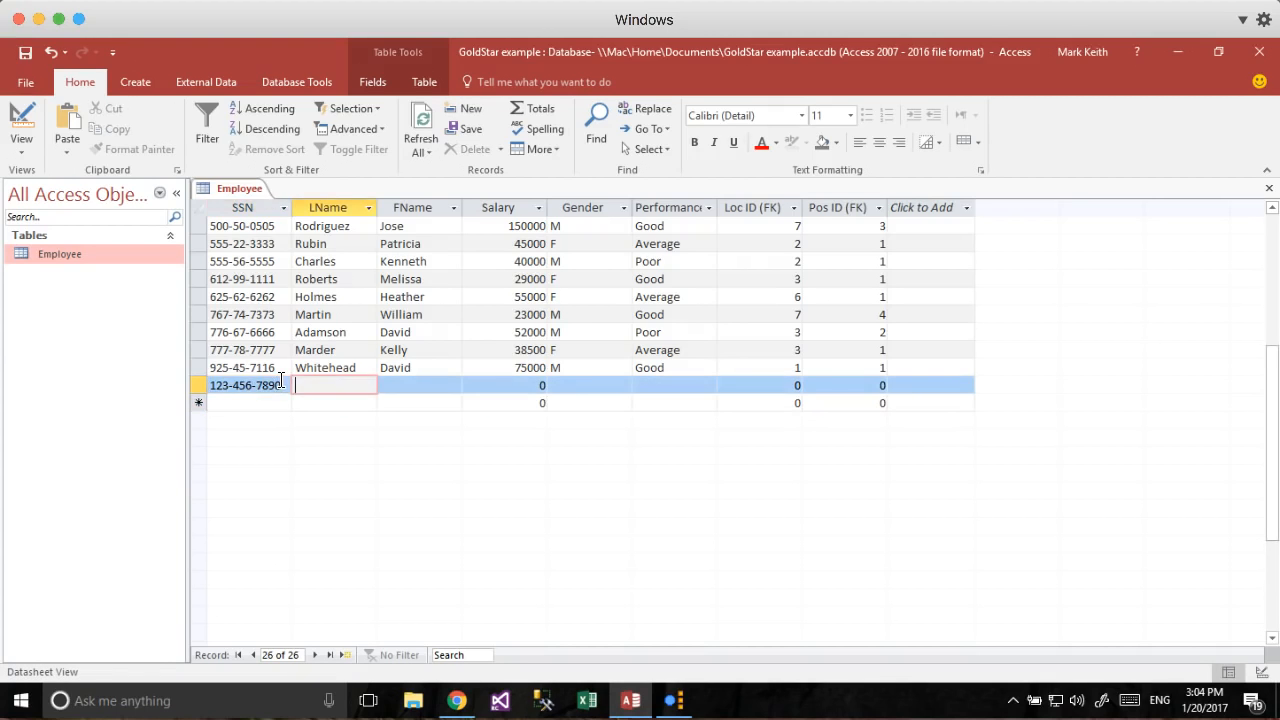
key("Tab")
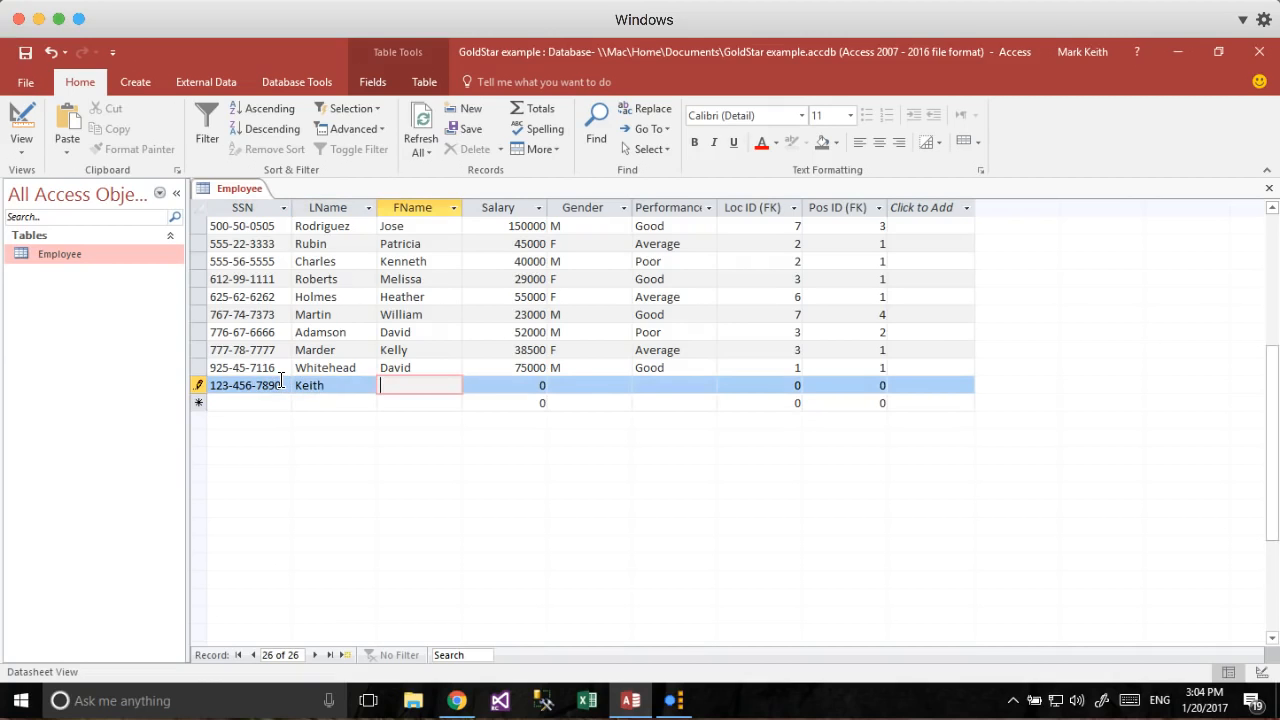
key("Tab")
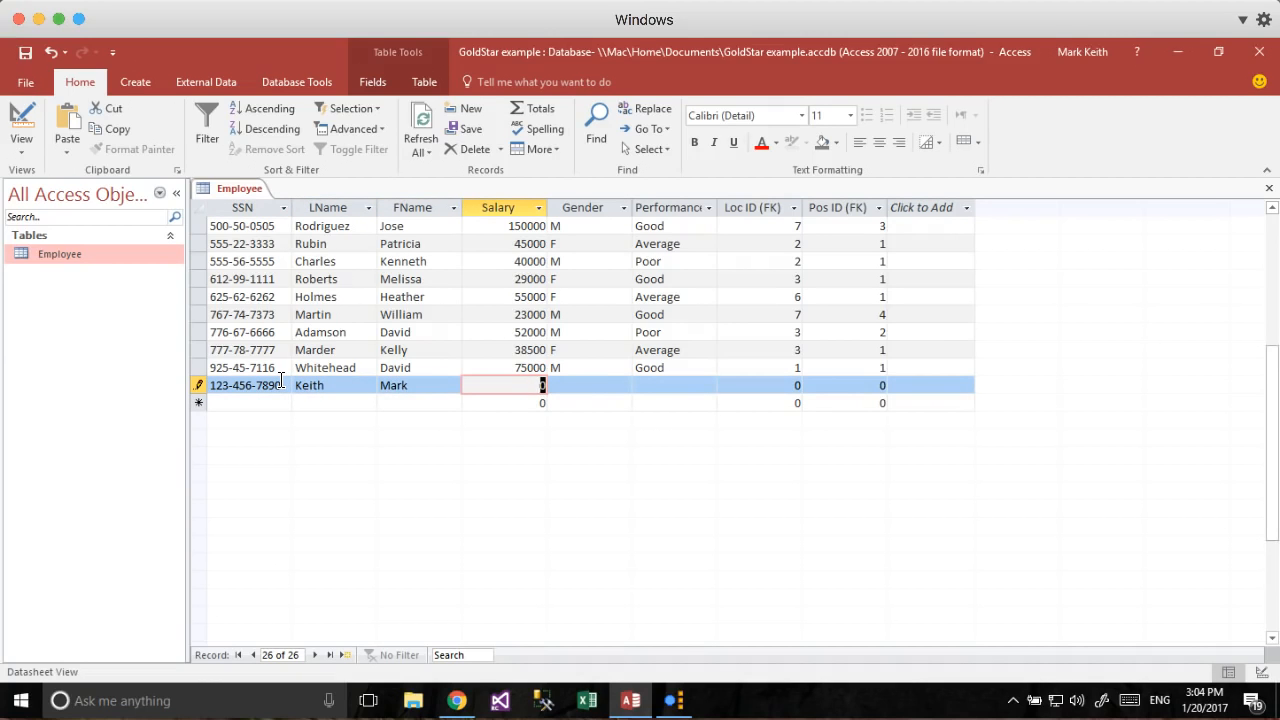
type("One")
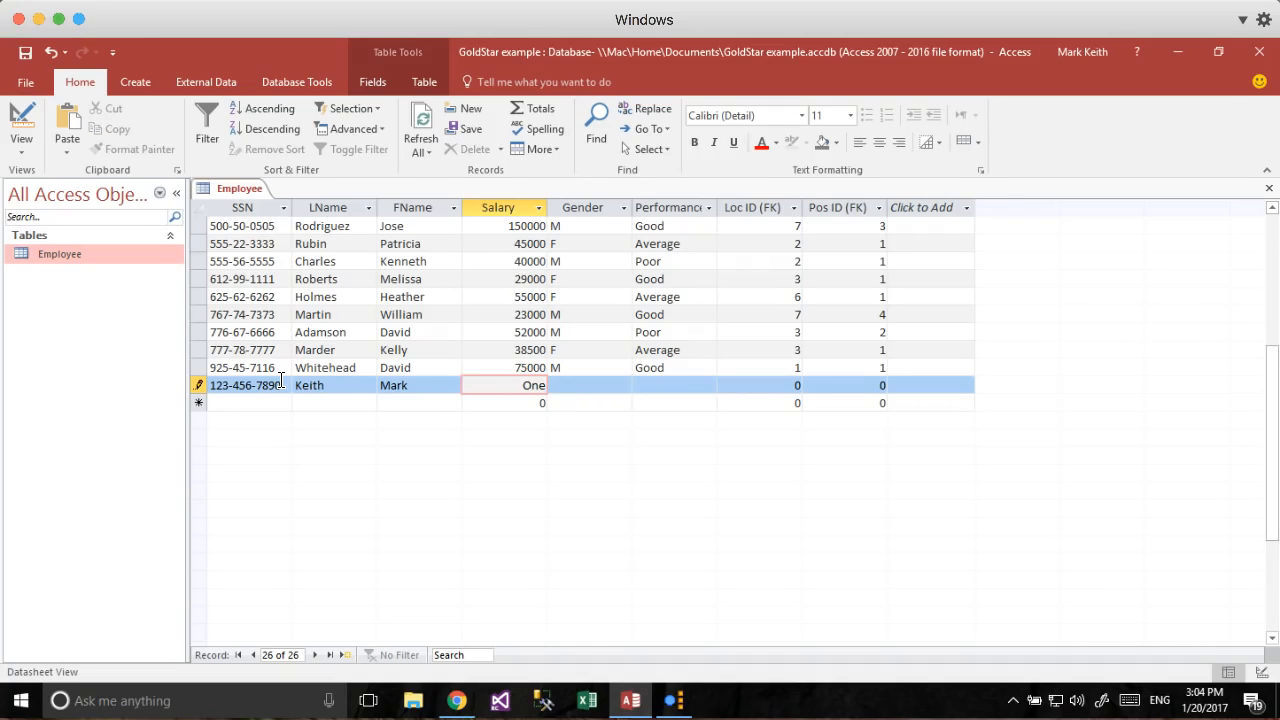
type("Million")
key("Tab")
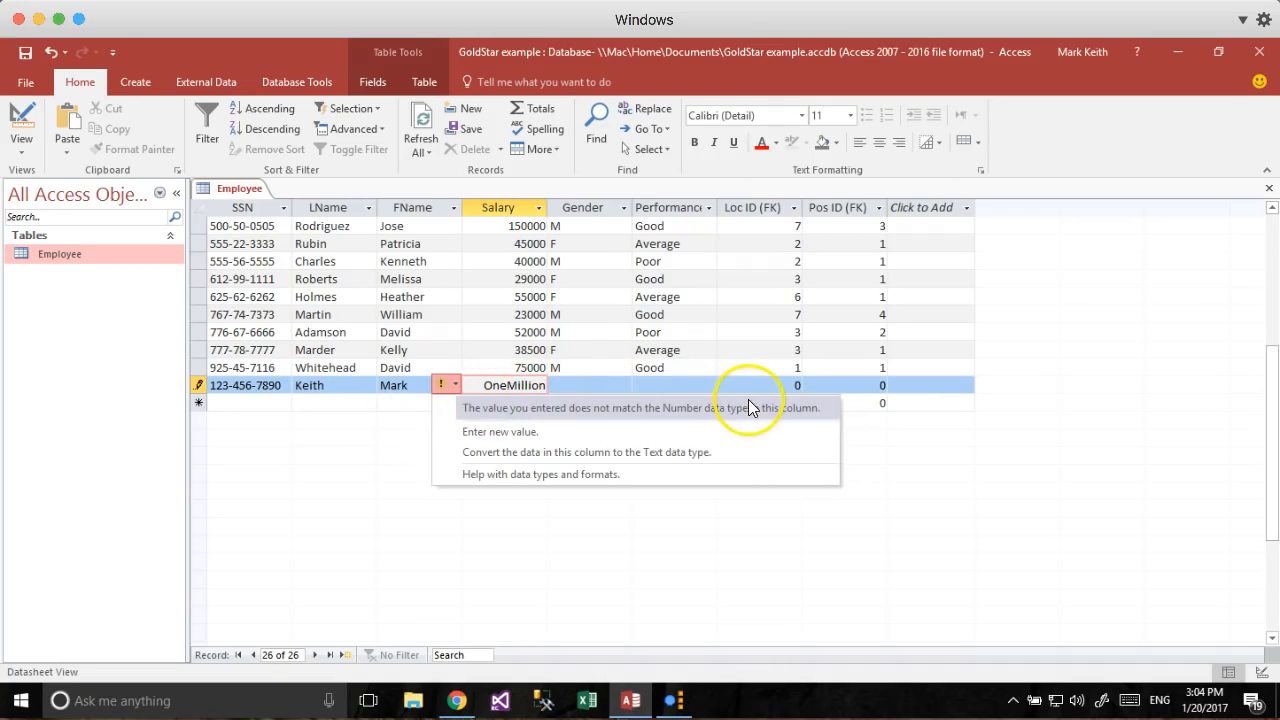
key("Up")
key("Up")
key("Up")
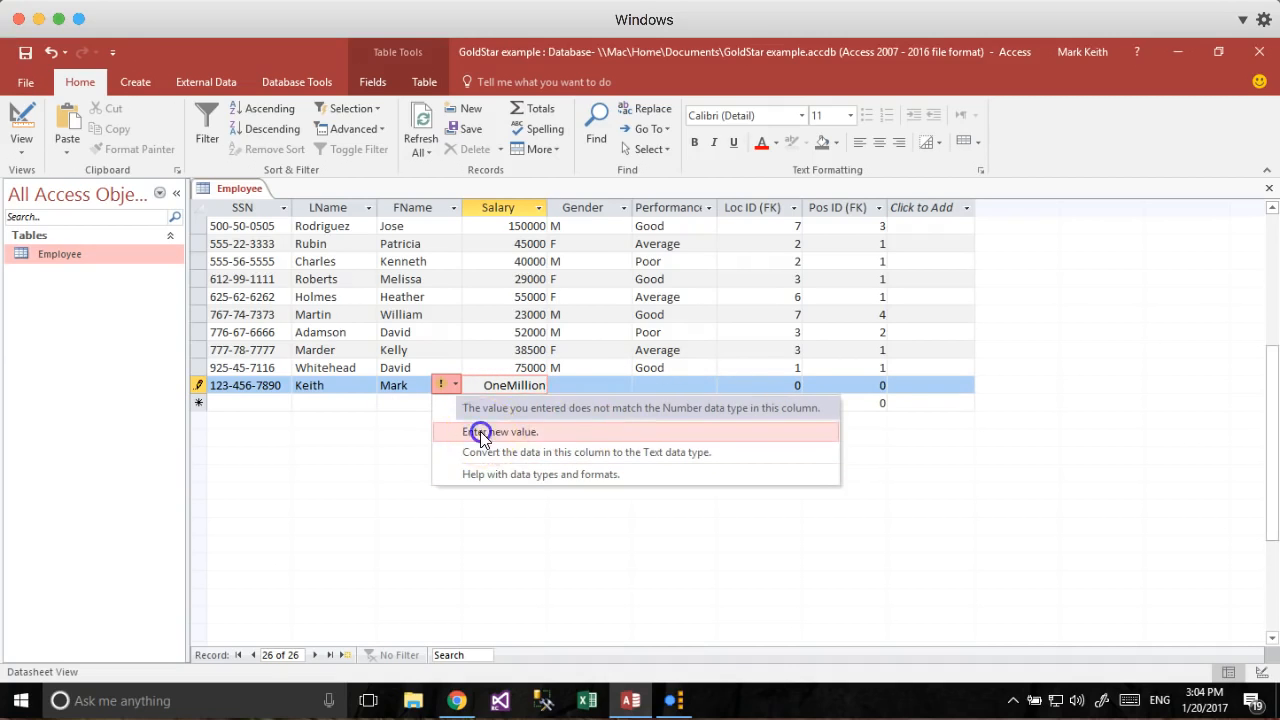
left_click(515, 431)
type("10000000000")
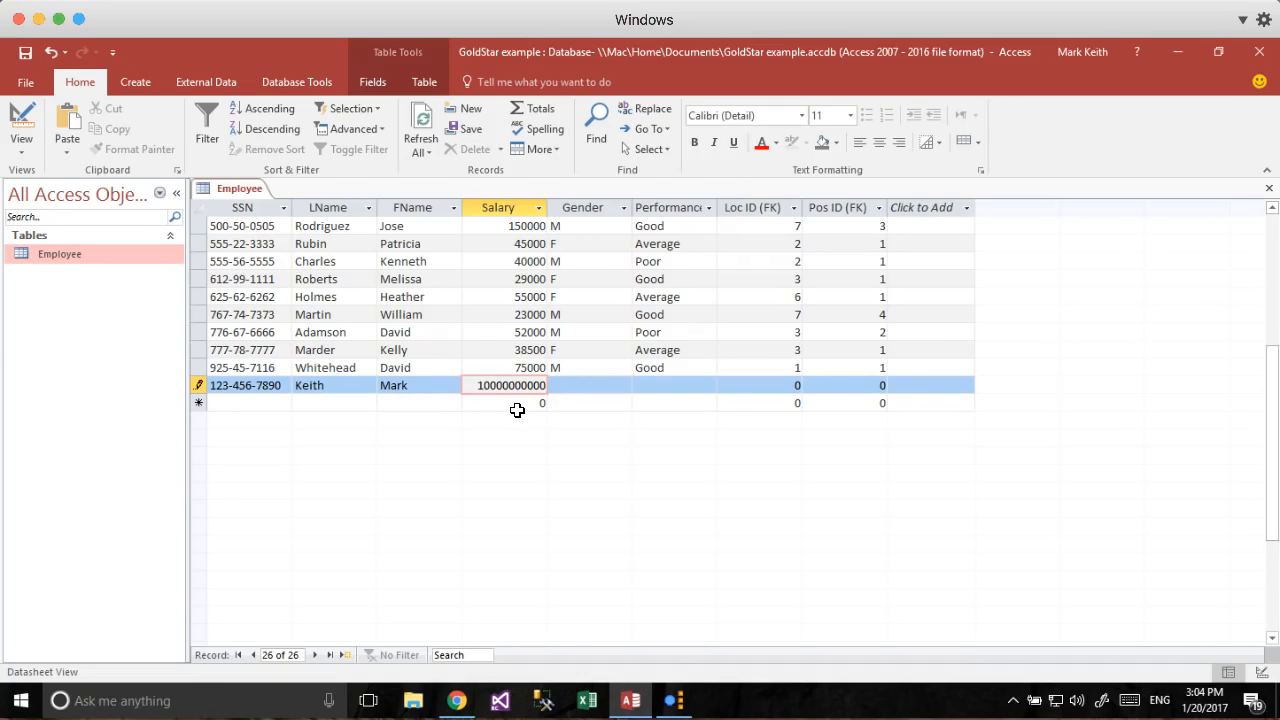
key("Tab")
Fill in Gender M, a Performance note, Loc ID 1 and Pos ID 1 and save.
key("Down")
key("Up")
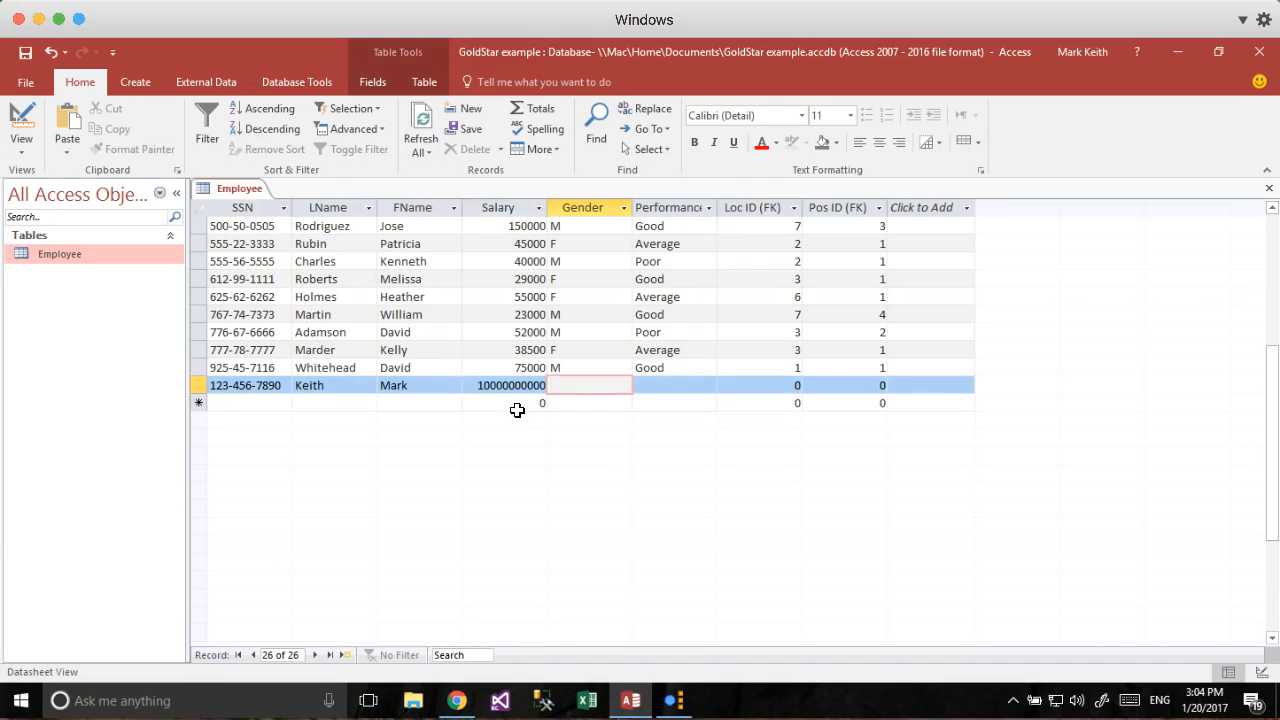
type("M")
key("Tab")
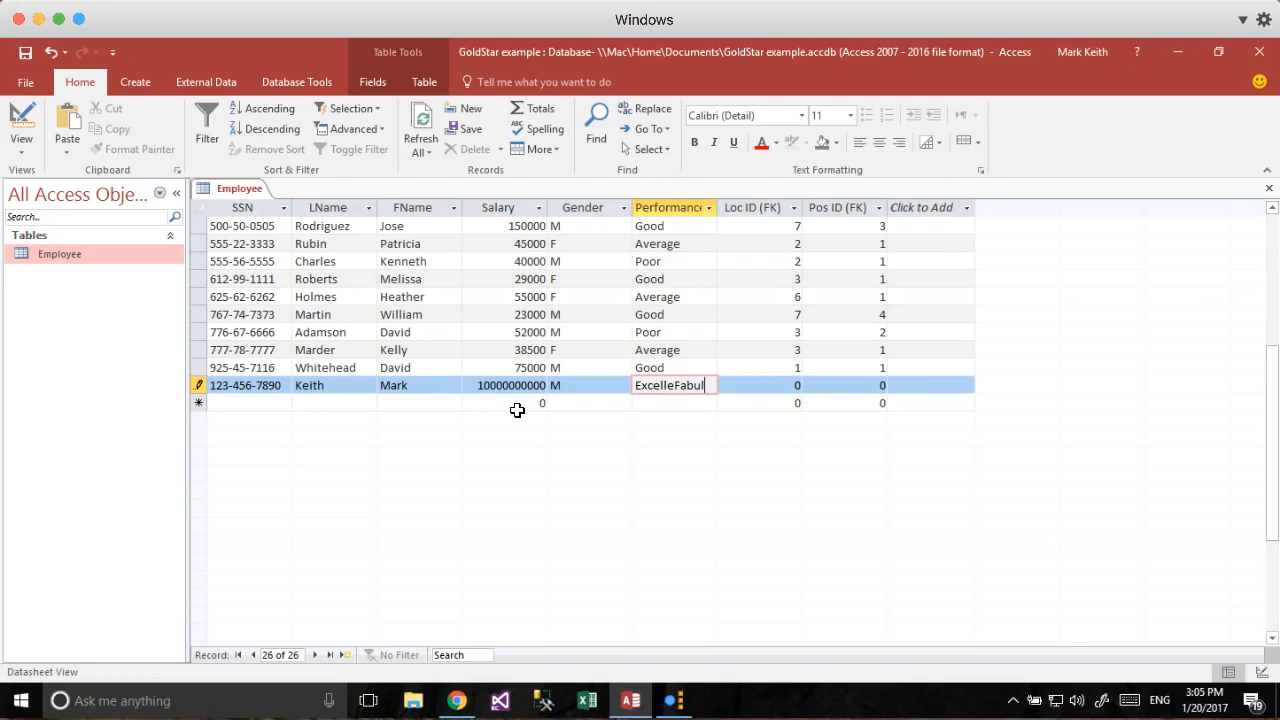
key("Tab")
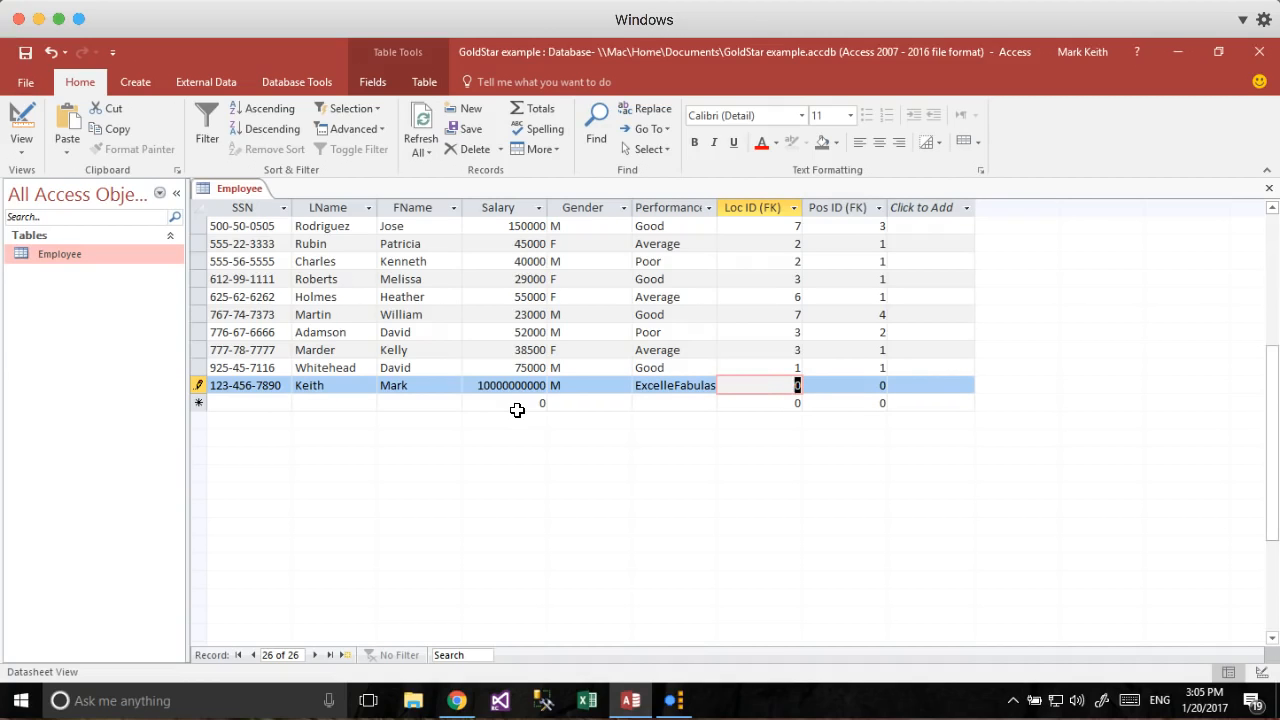
key("Tab")
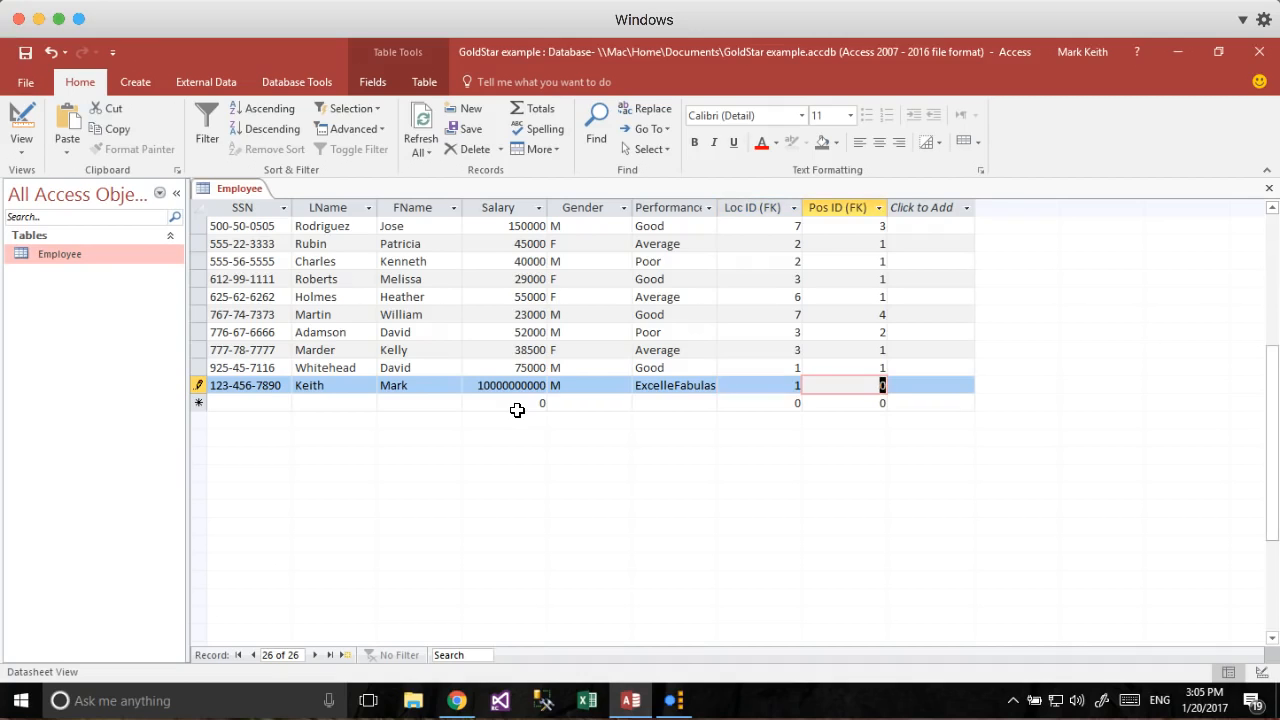
type("1")
key("Down")
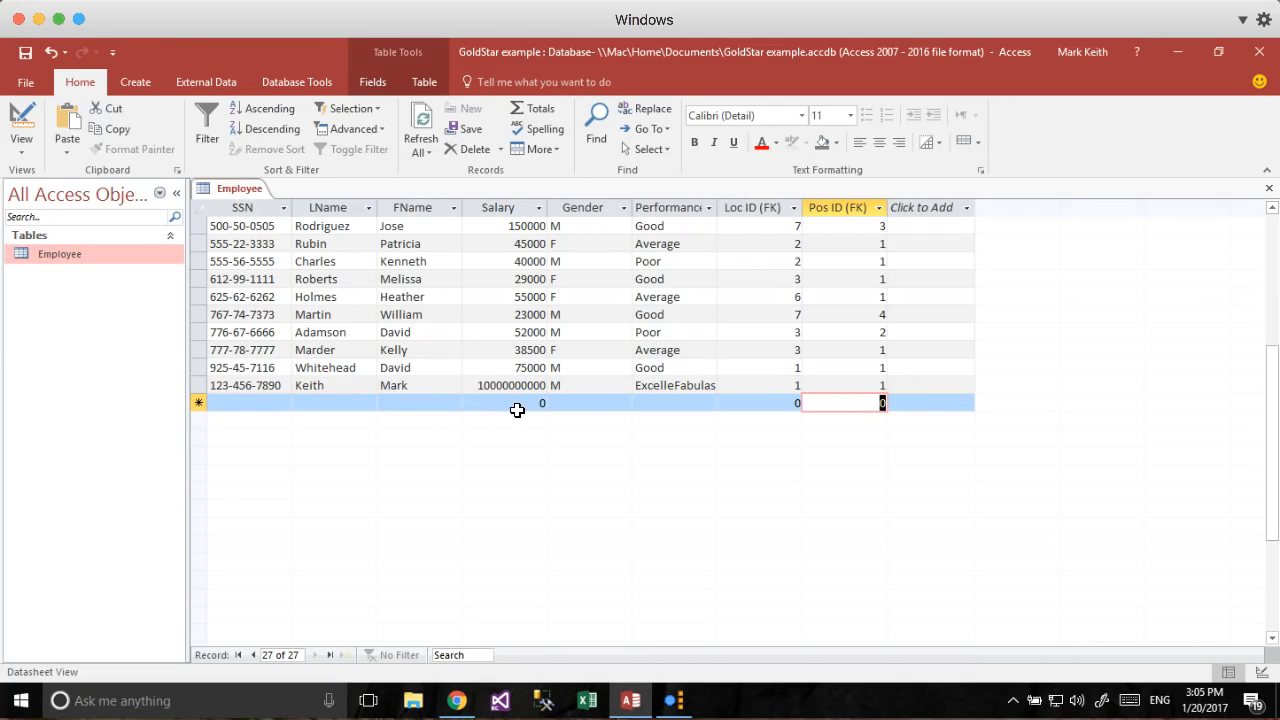
key("Up")
key("shift+Tab")
key("shift+Tab")
key("shift+Tab")
key("shift+Tab")
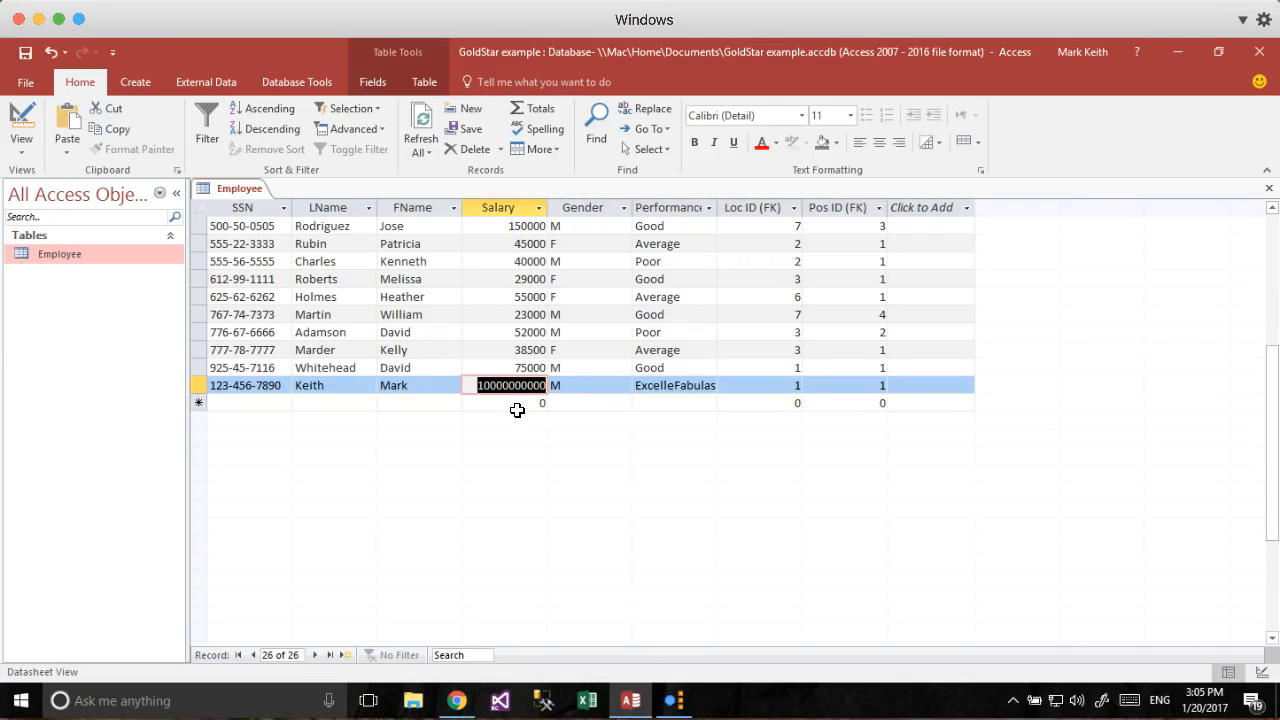
In Design View, remove the ' (FK)' suffix from the Loc ID and Pos ID field names.
scroll(517, 410, "up", 5)
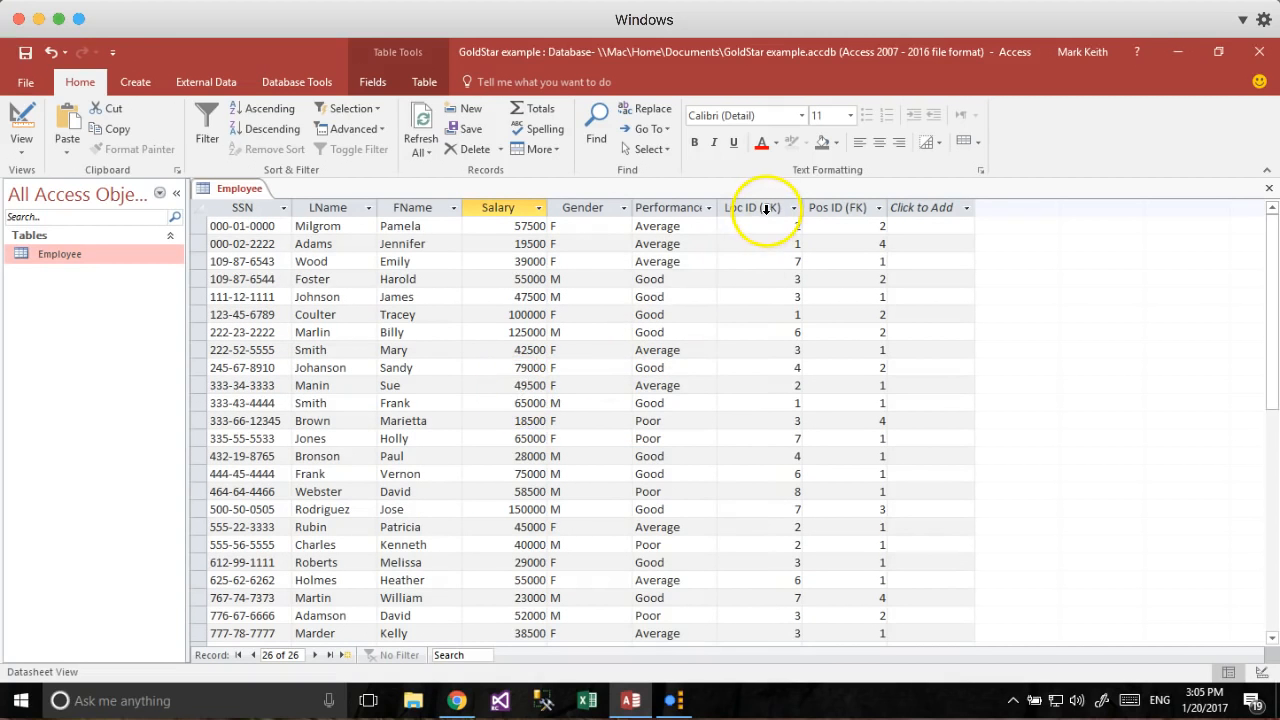
left_click(30, 135)
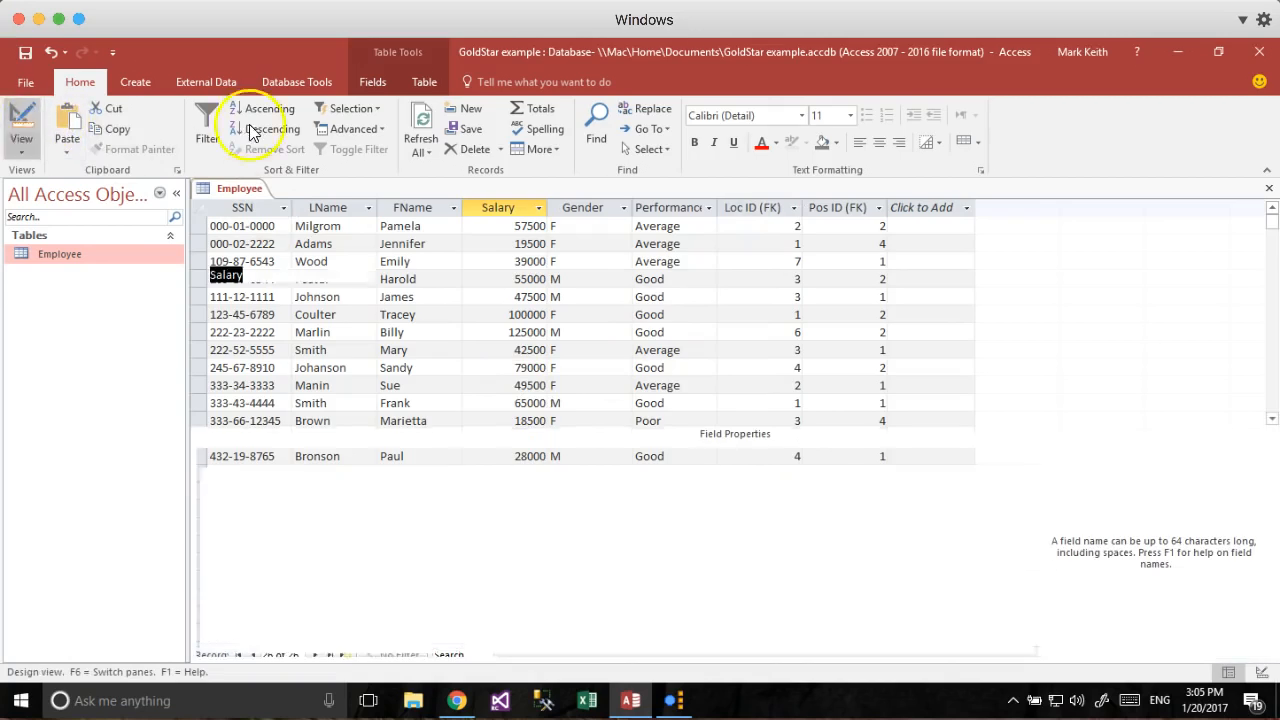
left_click(288, 331)
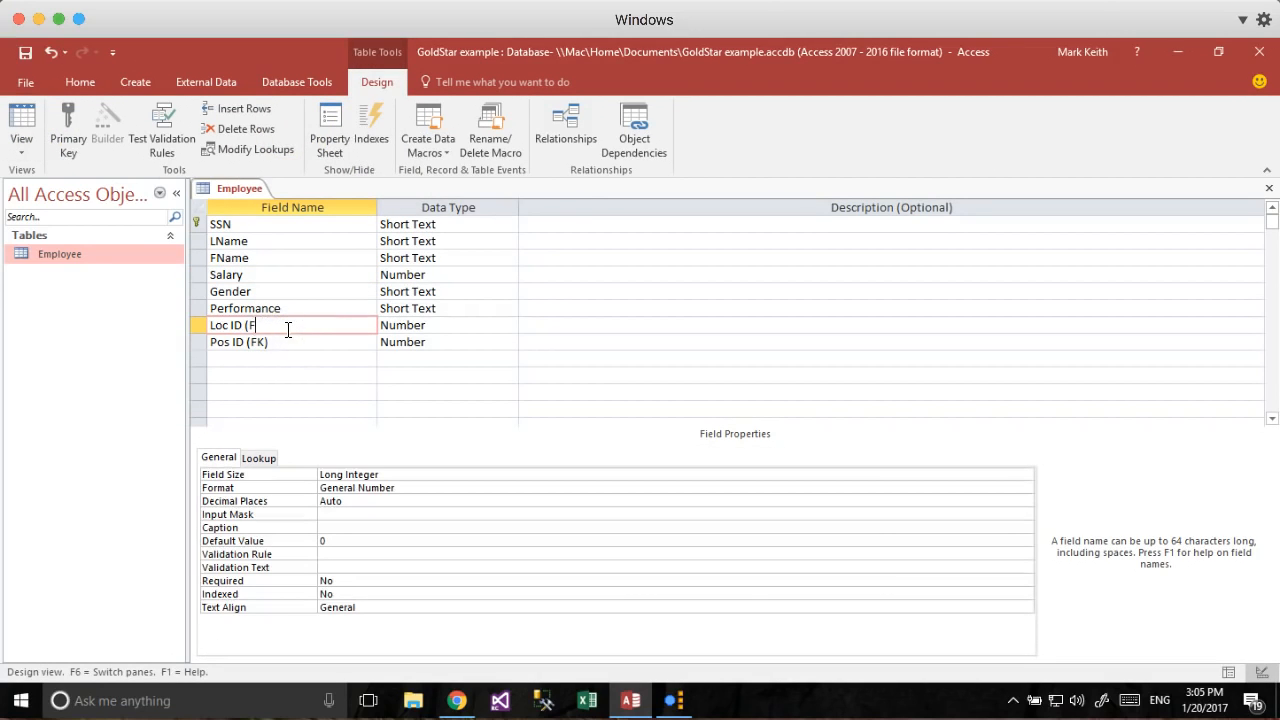
left_click(286, 342)
key("BackSpace")
key("BackSpace")
key("BackSpace")
key("BackSpace")
key("BackSpace")
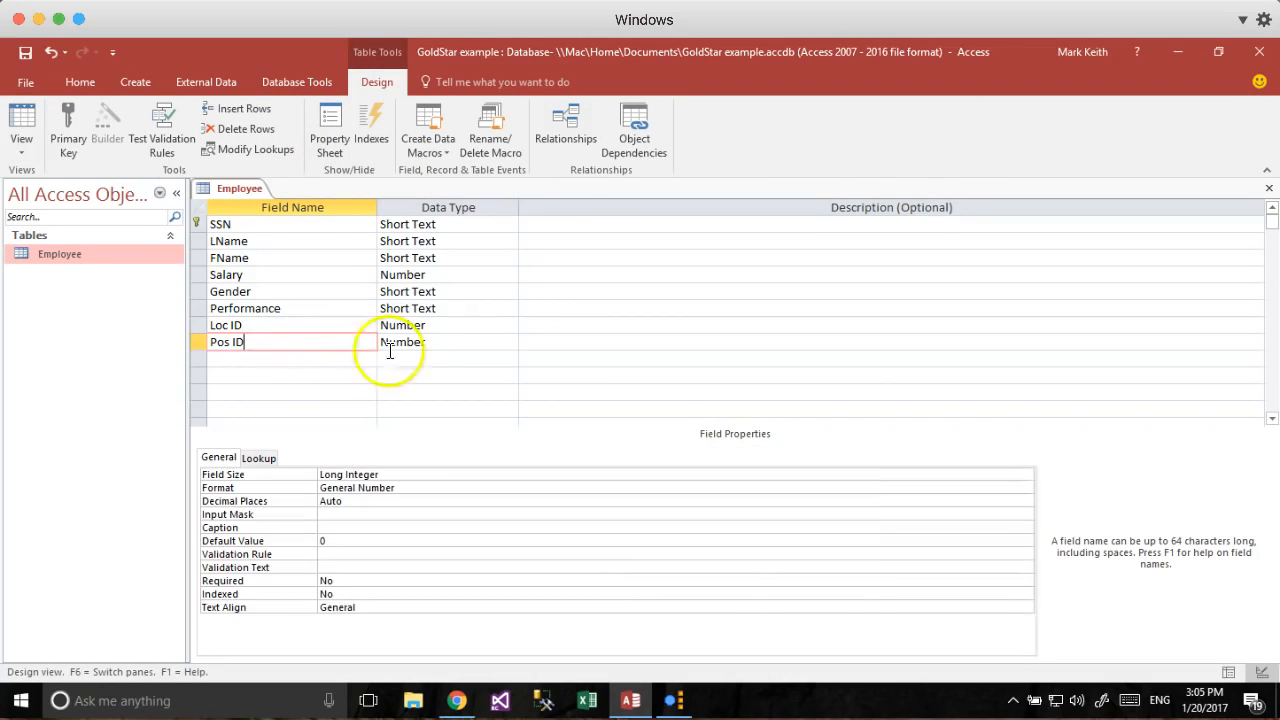
Change Gender's data type to Yes/No and switch back toward Datasheet View.
left_click(467, 325)
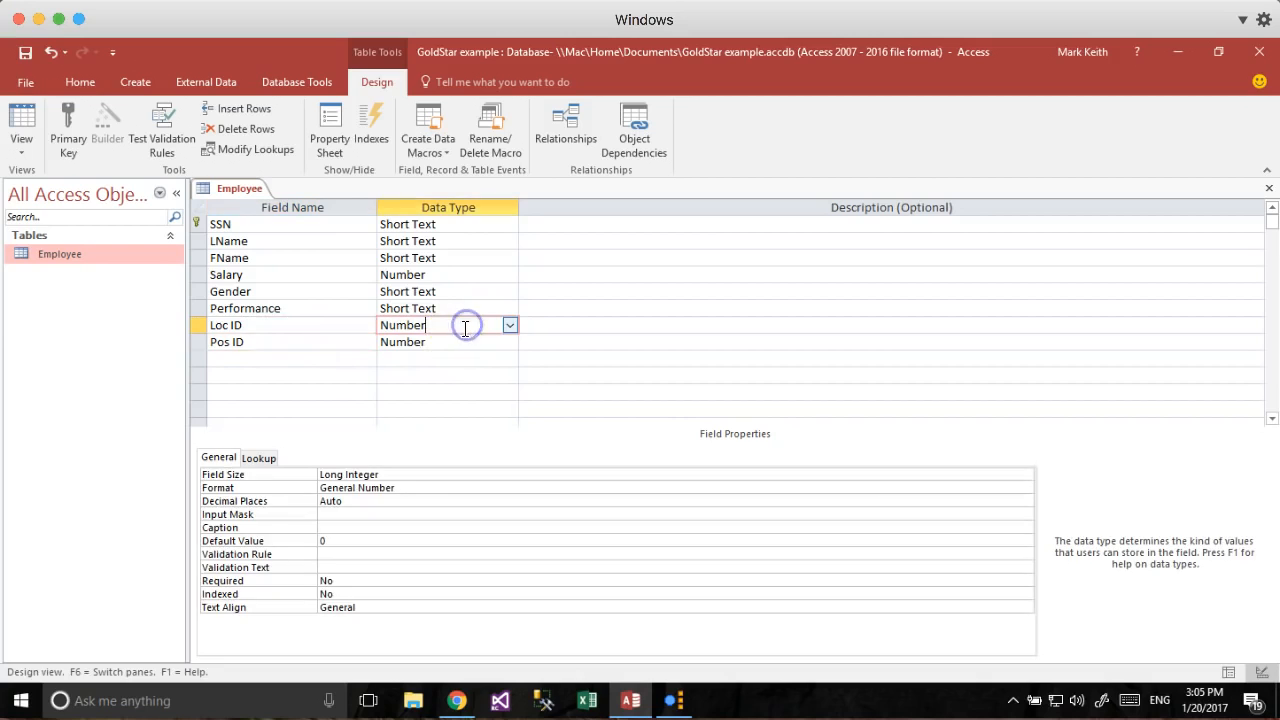
left_click(275, 291)
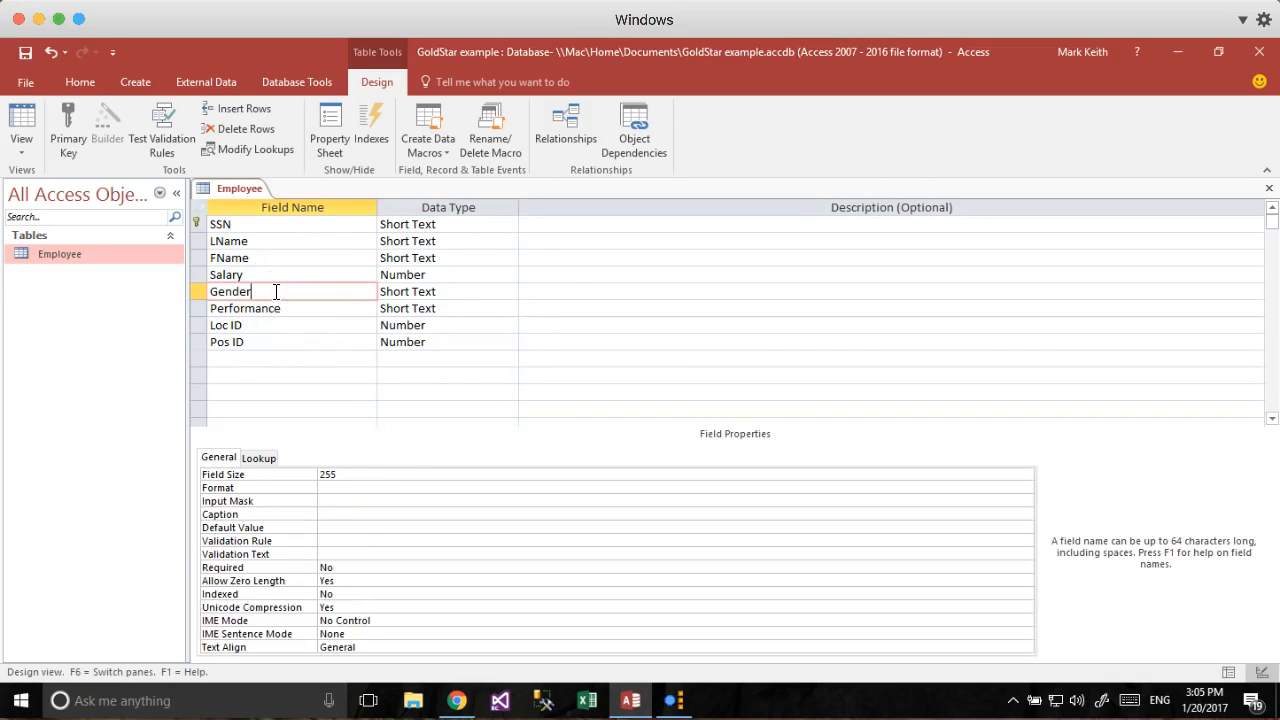
left_click(467, 290)
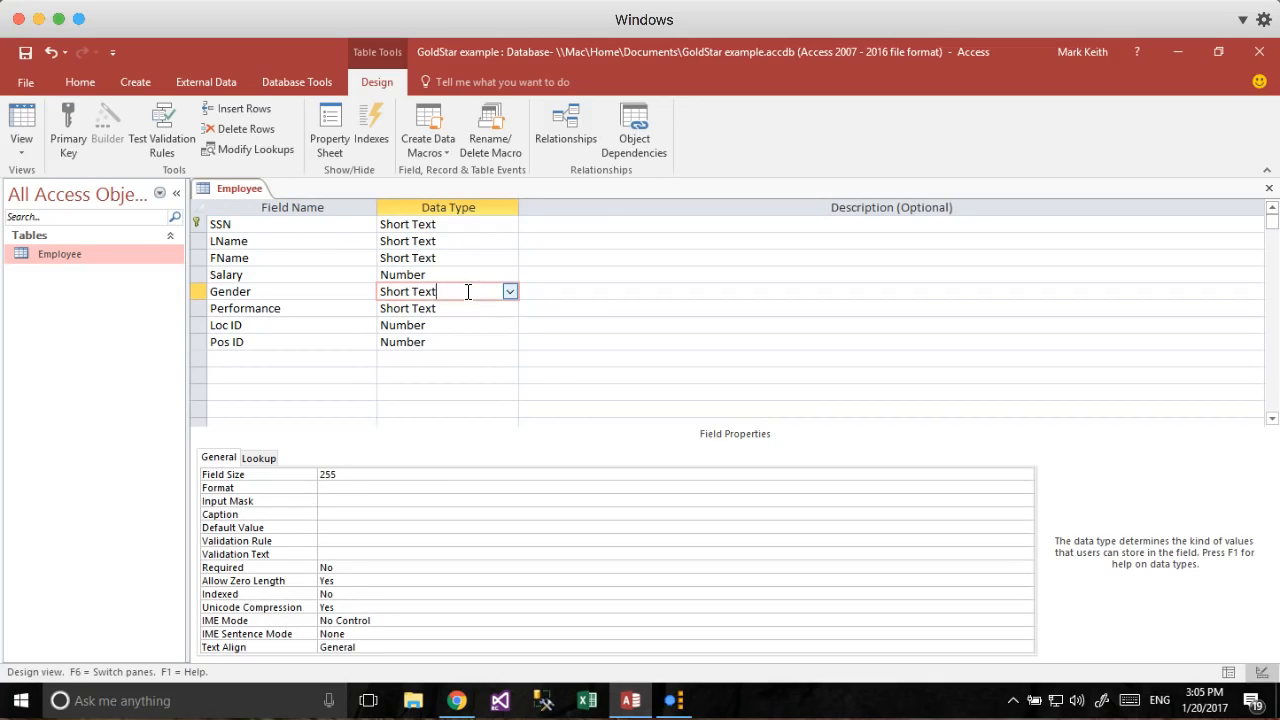
left_click(510, 291)
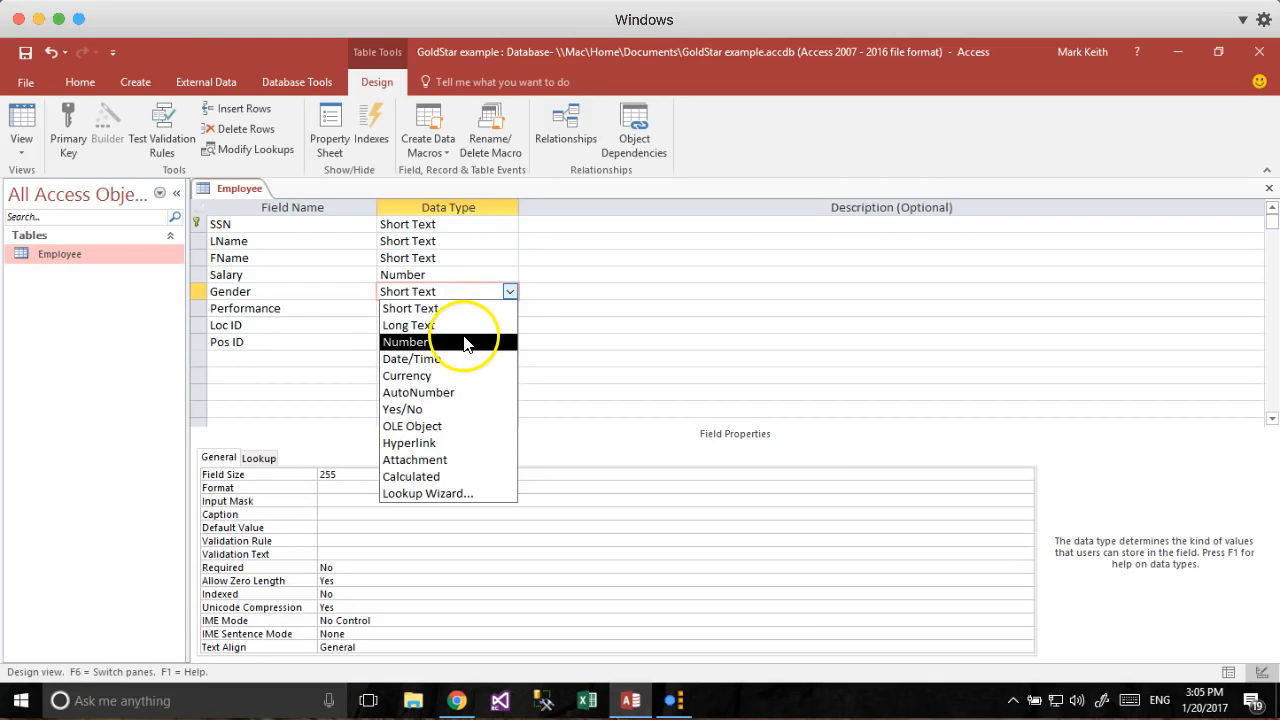
left_click(471, 412)
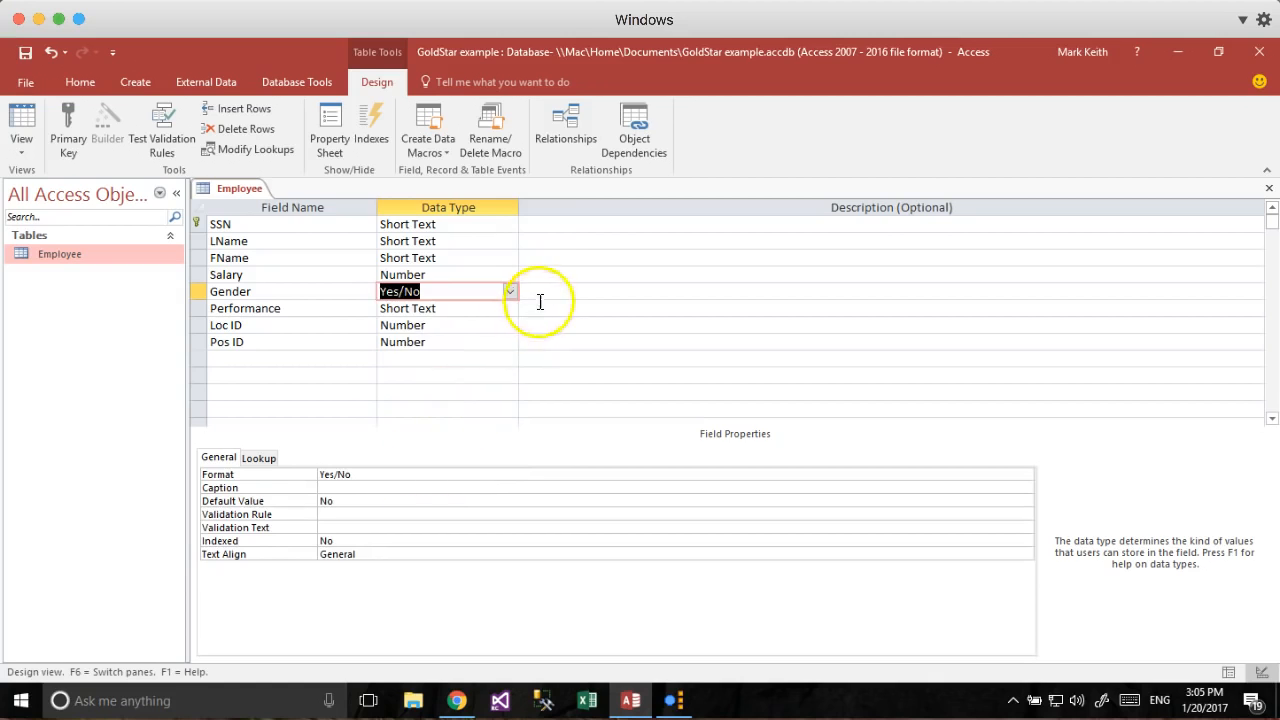
left_click(22, 116)
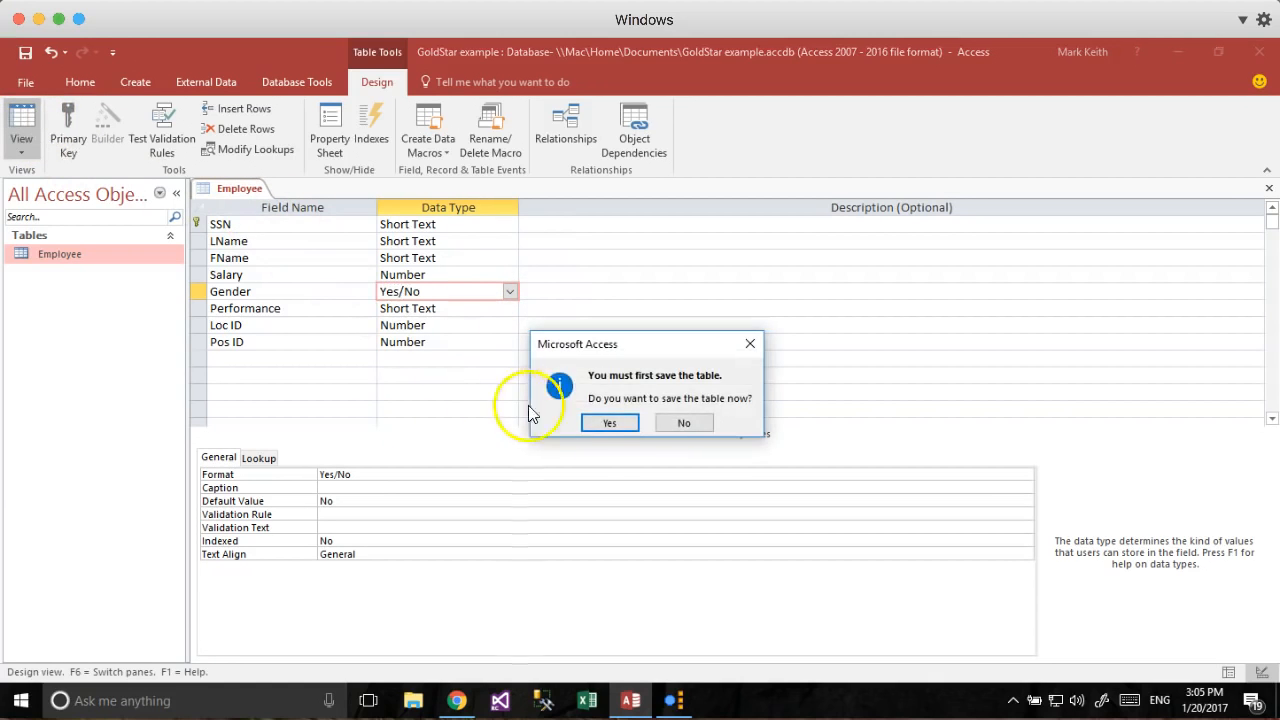
Save the table and accept the data-loss warnings so Gender converts to Yes/No checkboxes.
left_click(608, 423)
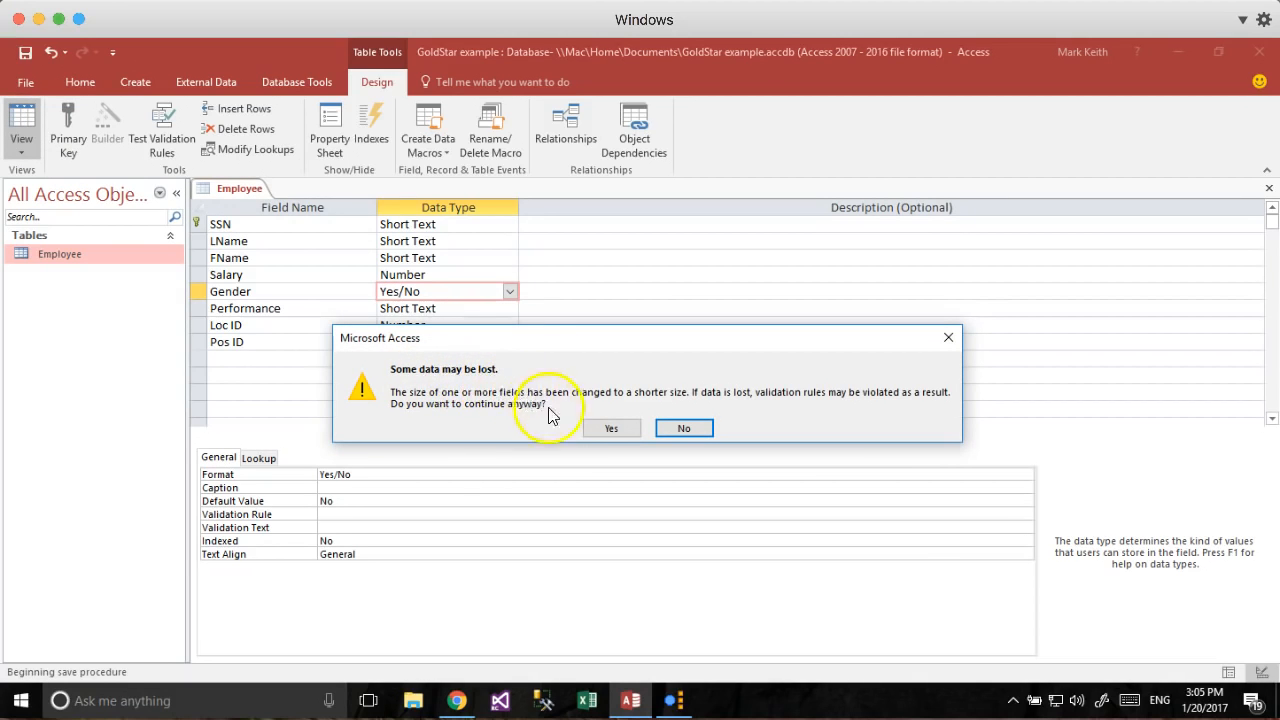
left_click(615, 428)
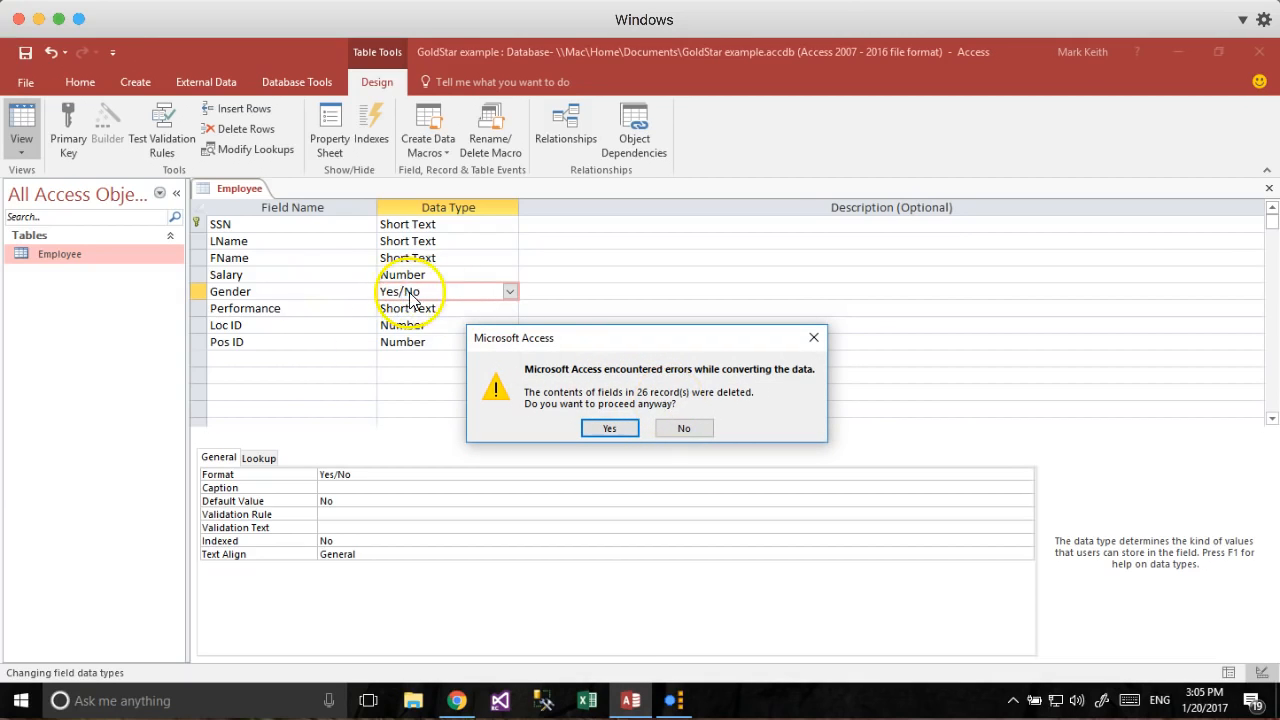
left_click(590, 429)
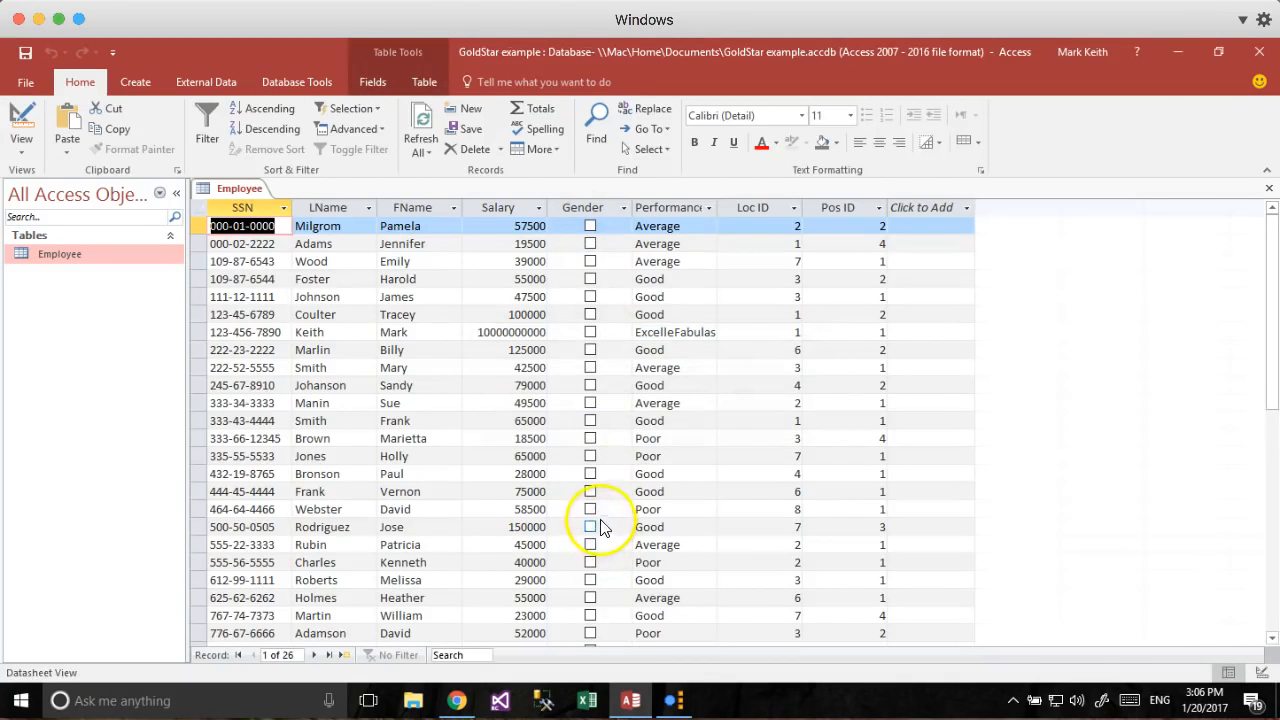
Tick Gender for the female employees in records 1, 2, 3, 10, 11, 13 and 14.
left_click(591, 227)
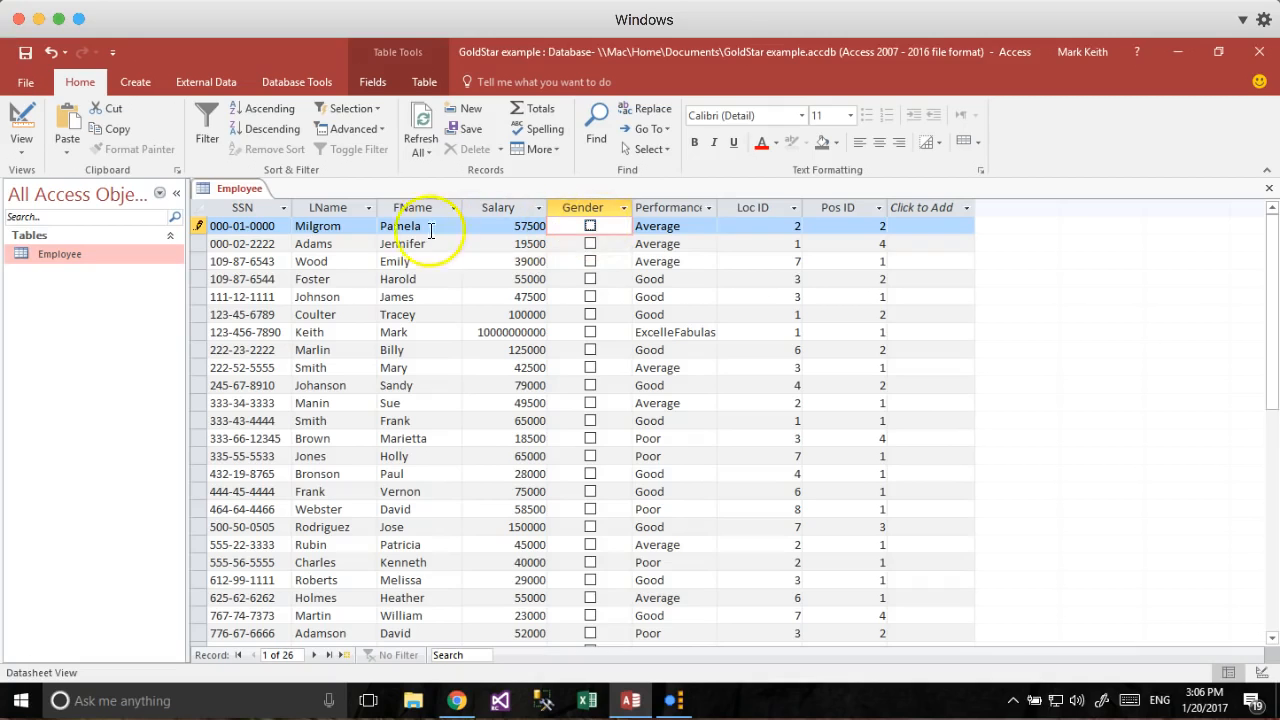
left_click(591, 228)
left_click(590, 243)
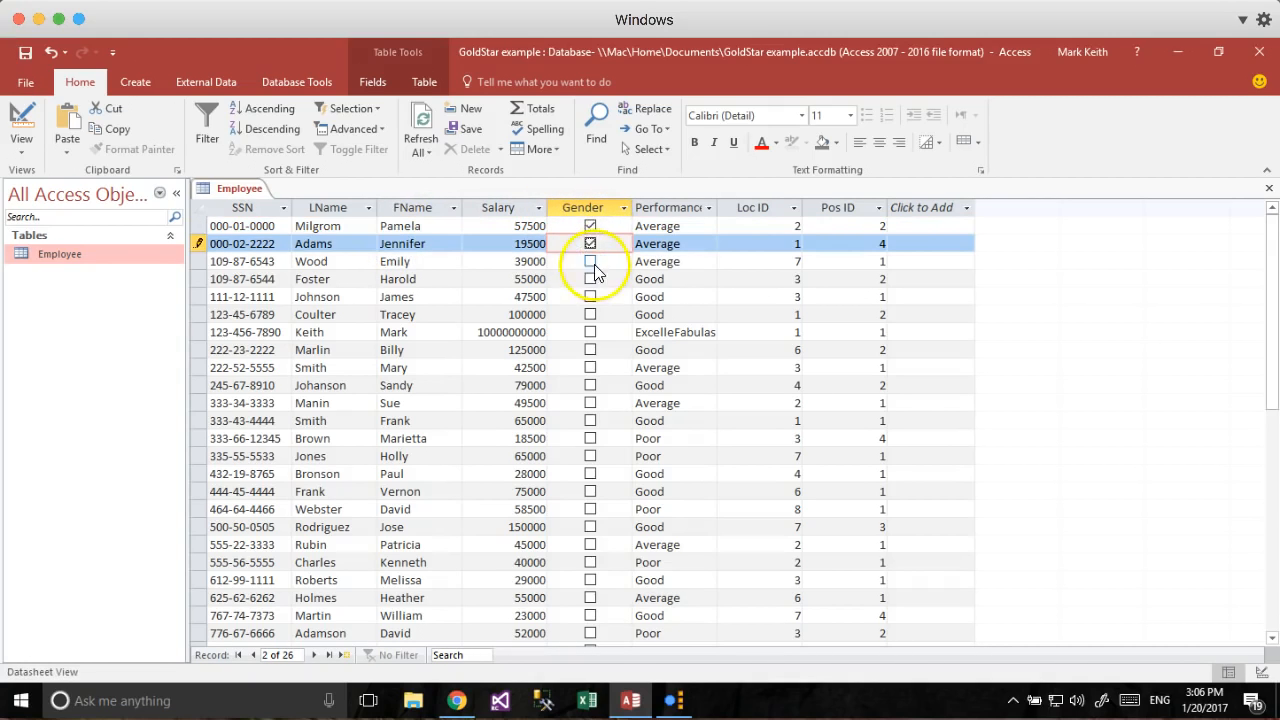
left_click(591, 261)
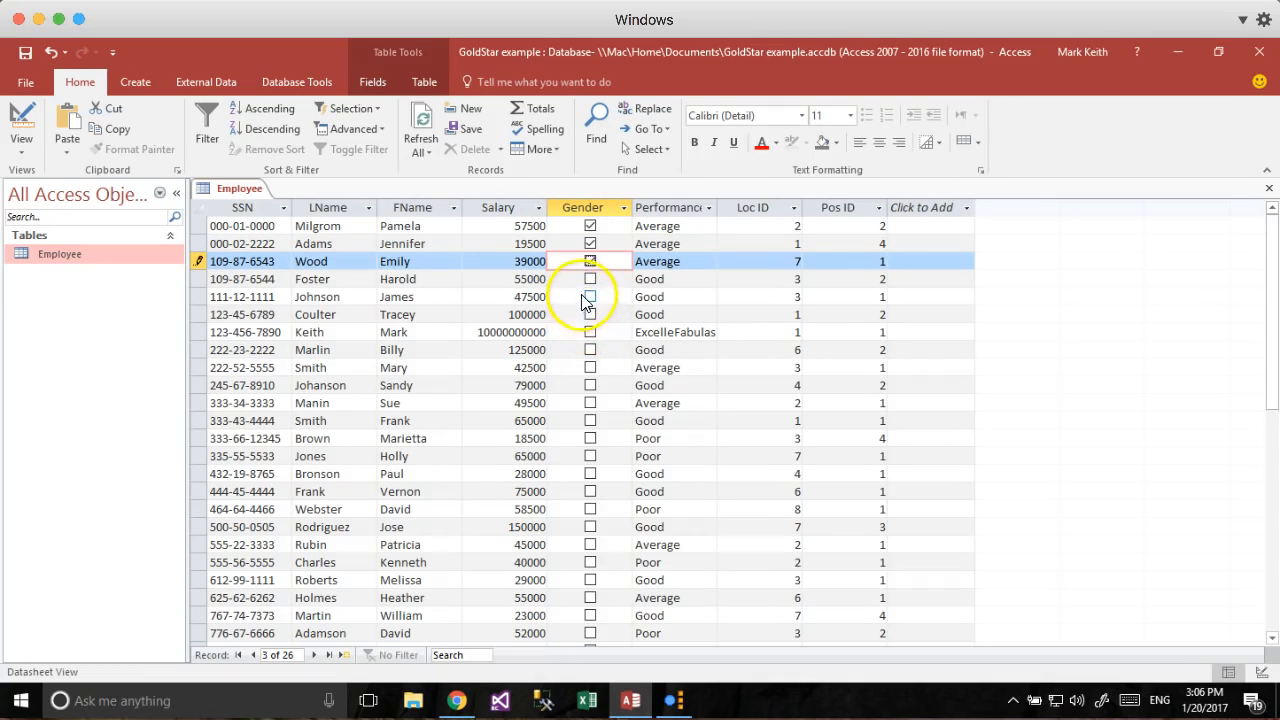
left_click(591, 385)
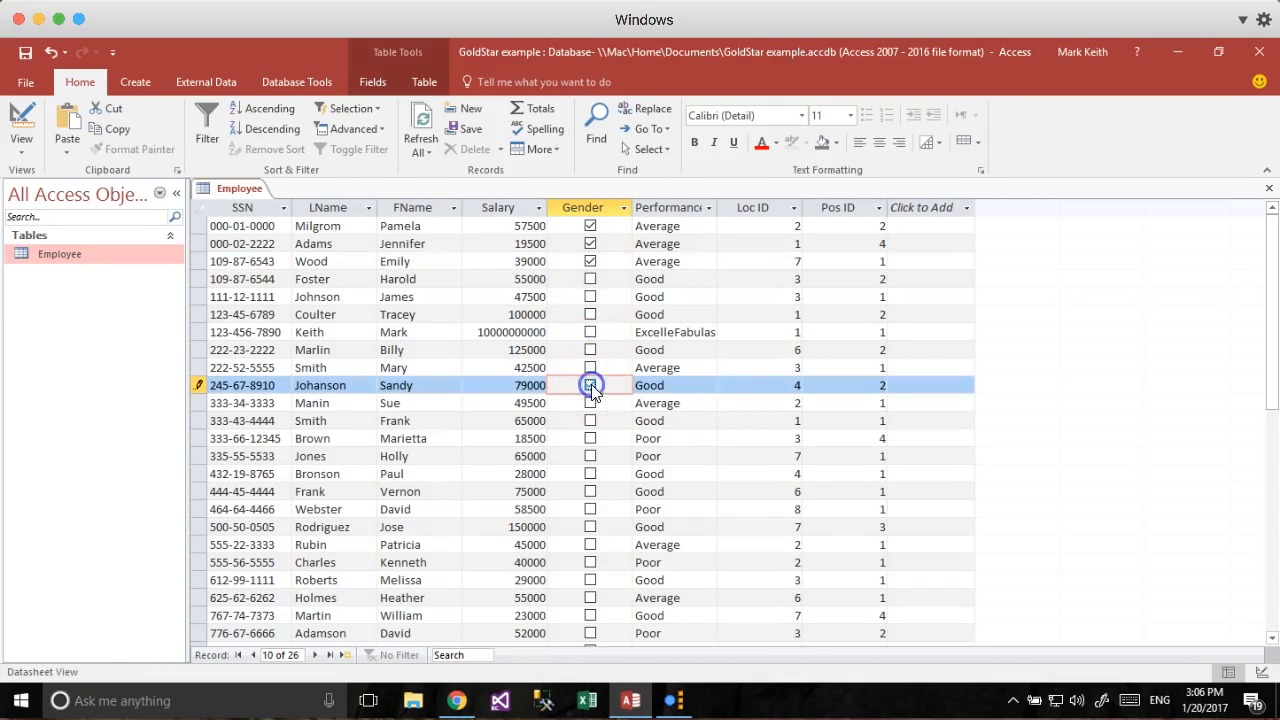
left_click(591, 403)
left_click(591, 438)
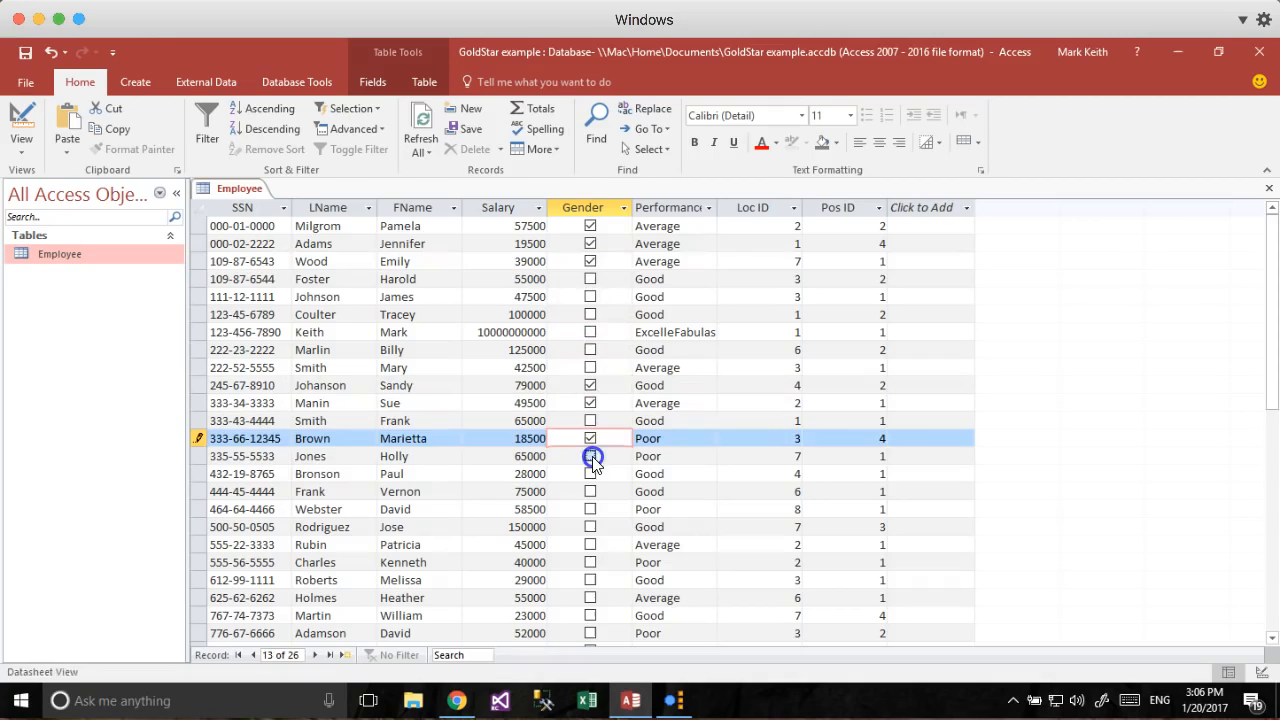
left_click(591, 456)
Tick Gender for records 19, 21, 22 and 25, then return to Design View.
left_click(591, 544)
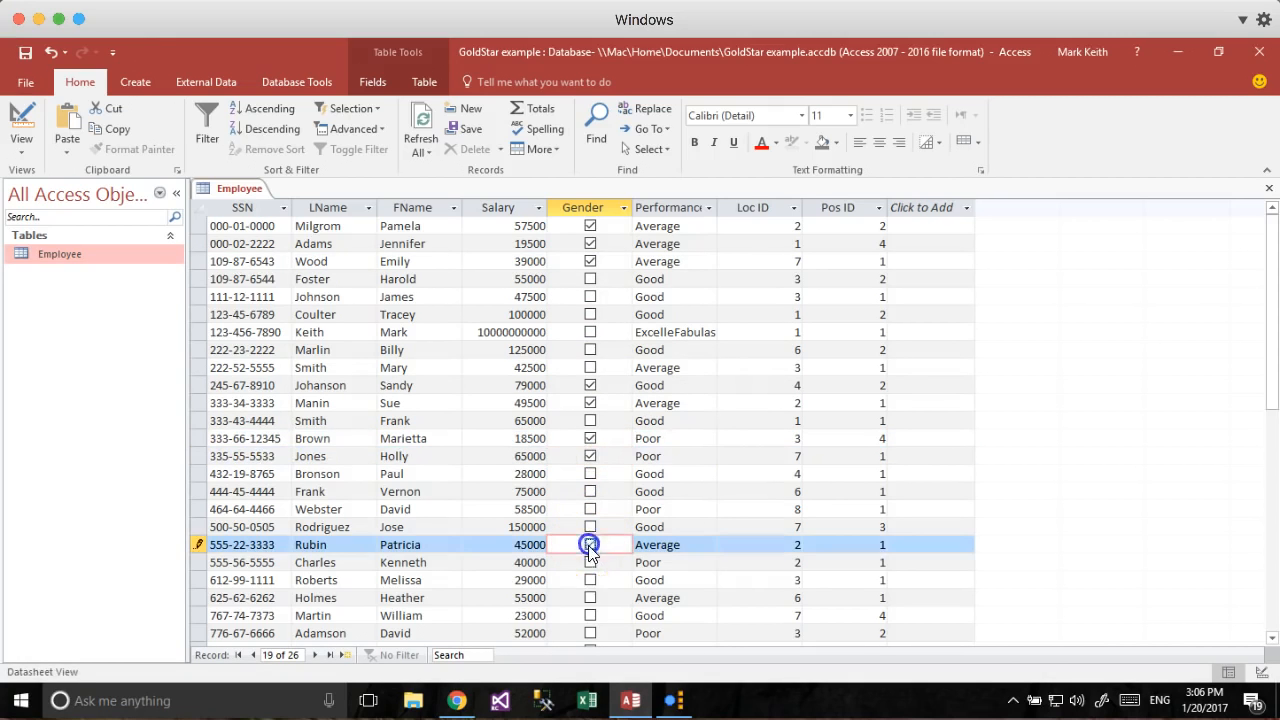
left_click(591, 580)
left_click(591, 598)
scroll(588, 603, "down", 3)
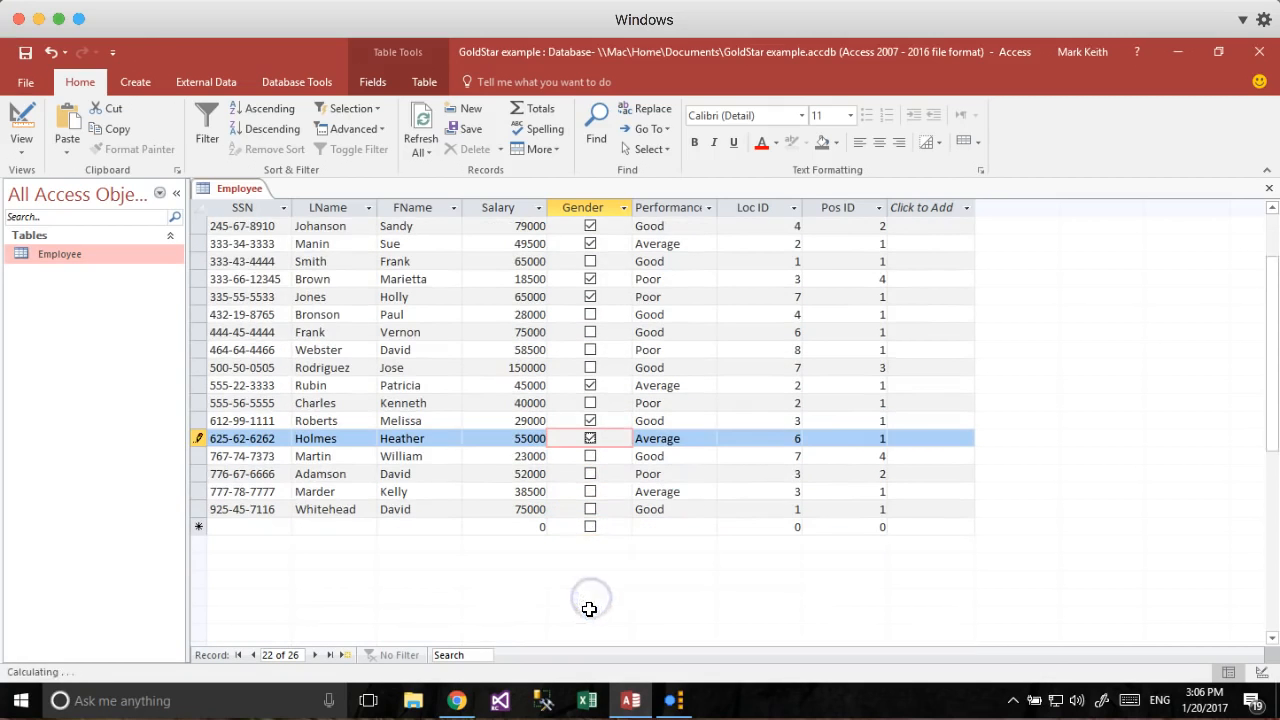
left_click(590, 491)
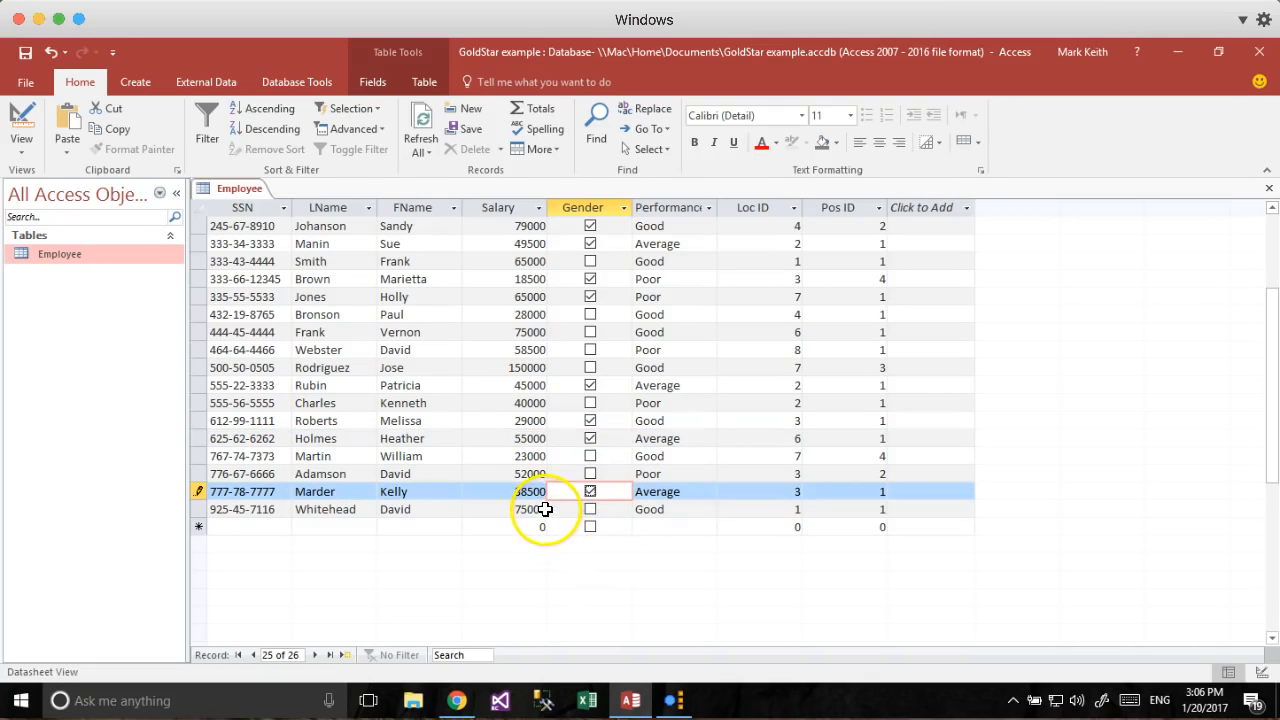
scroll(520, 480, "up", 3)
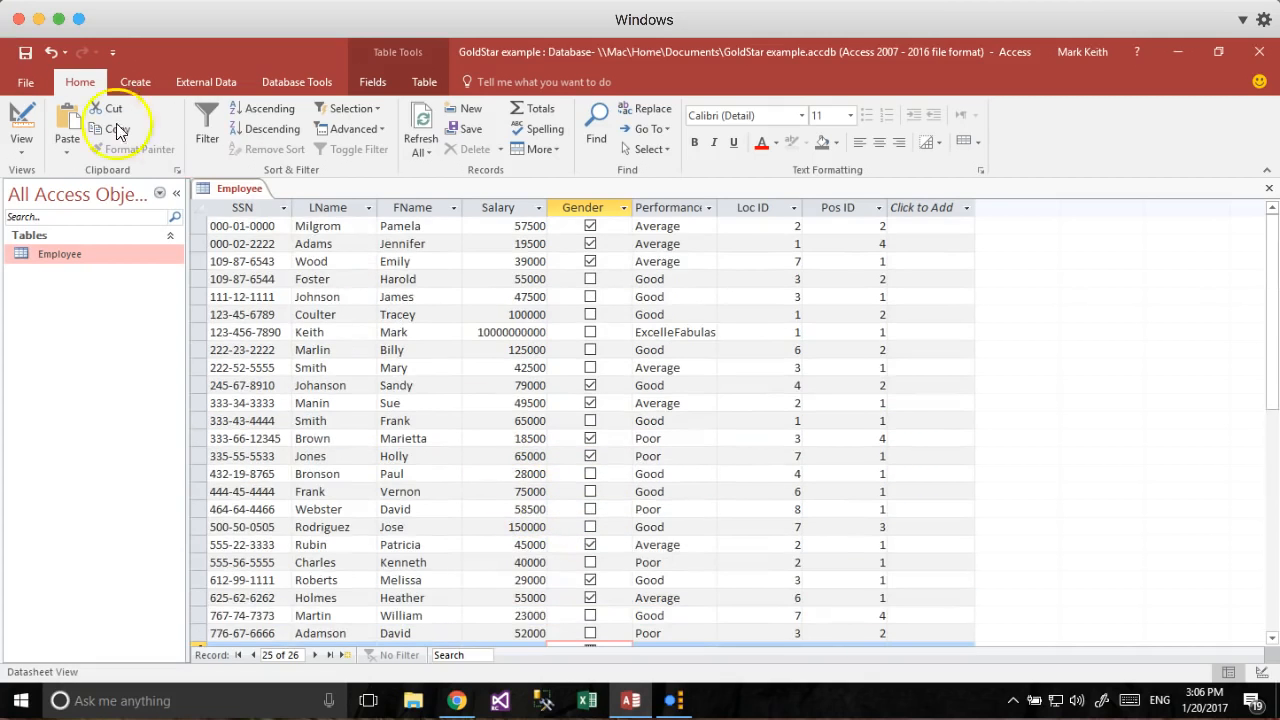
left_click(24, 120)
Enter 'Yes = Female, No = Male' as the Gender field's description and return to the records.
left_click(566, 290)
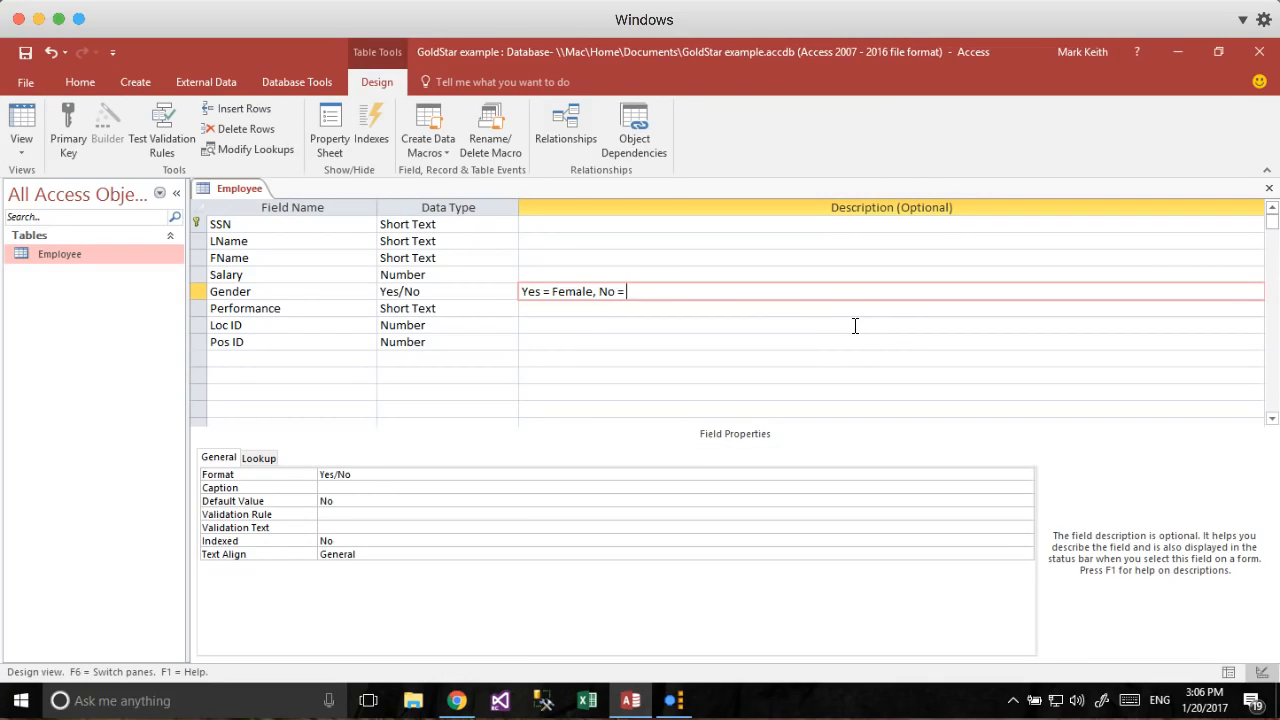
key("Return")
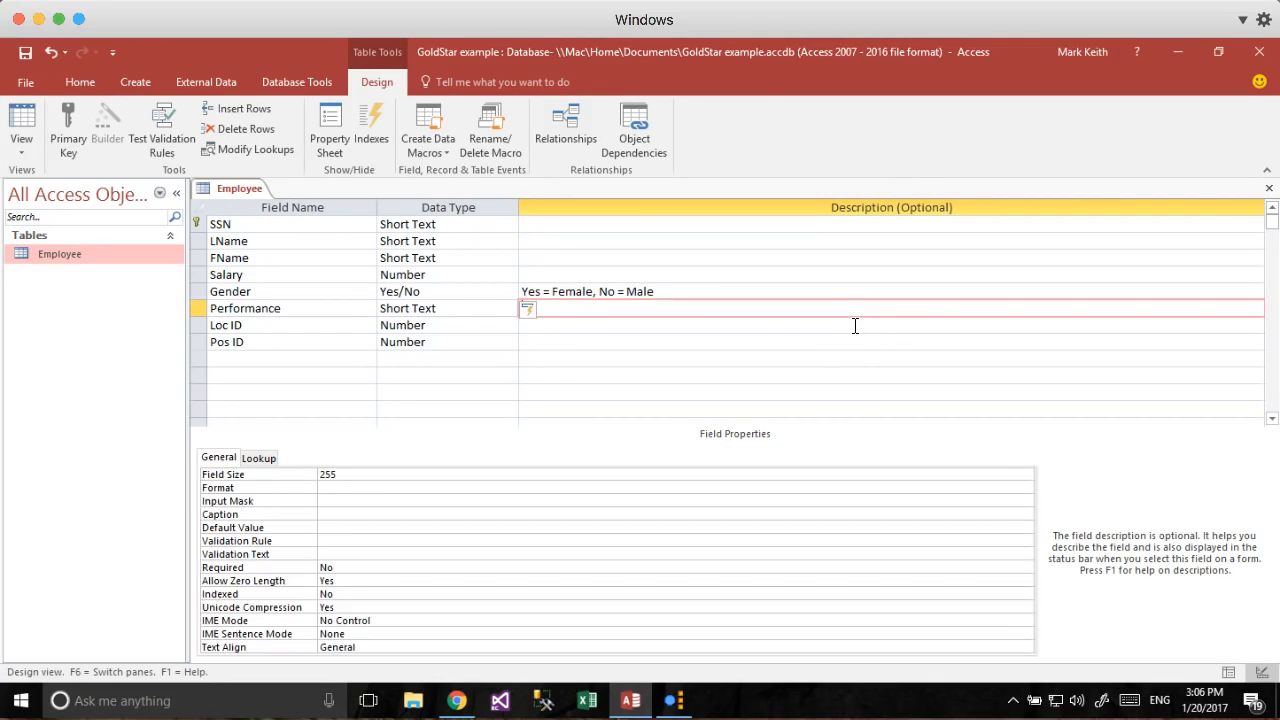
left_click(573, 292)
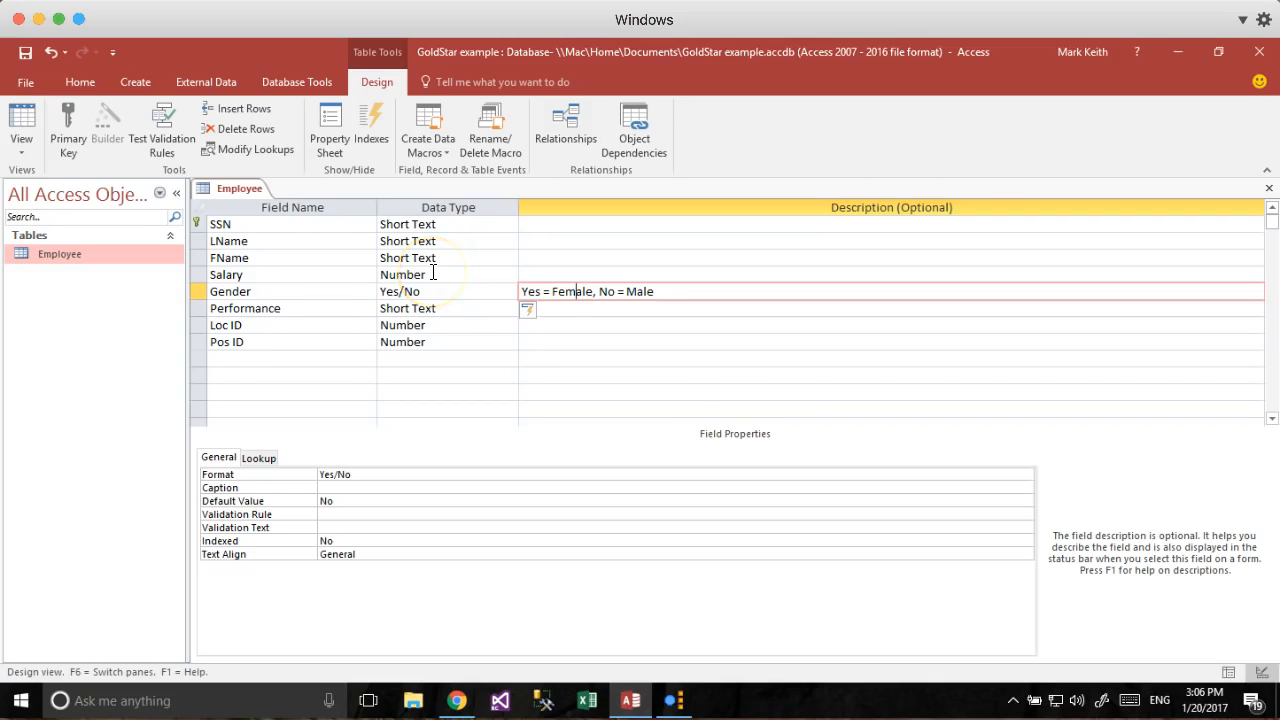
left_click(26, 146)
Save the Employee design and review the 26 records, toggling Design View and back.
left_click(603, 424)
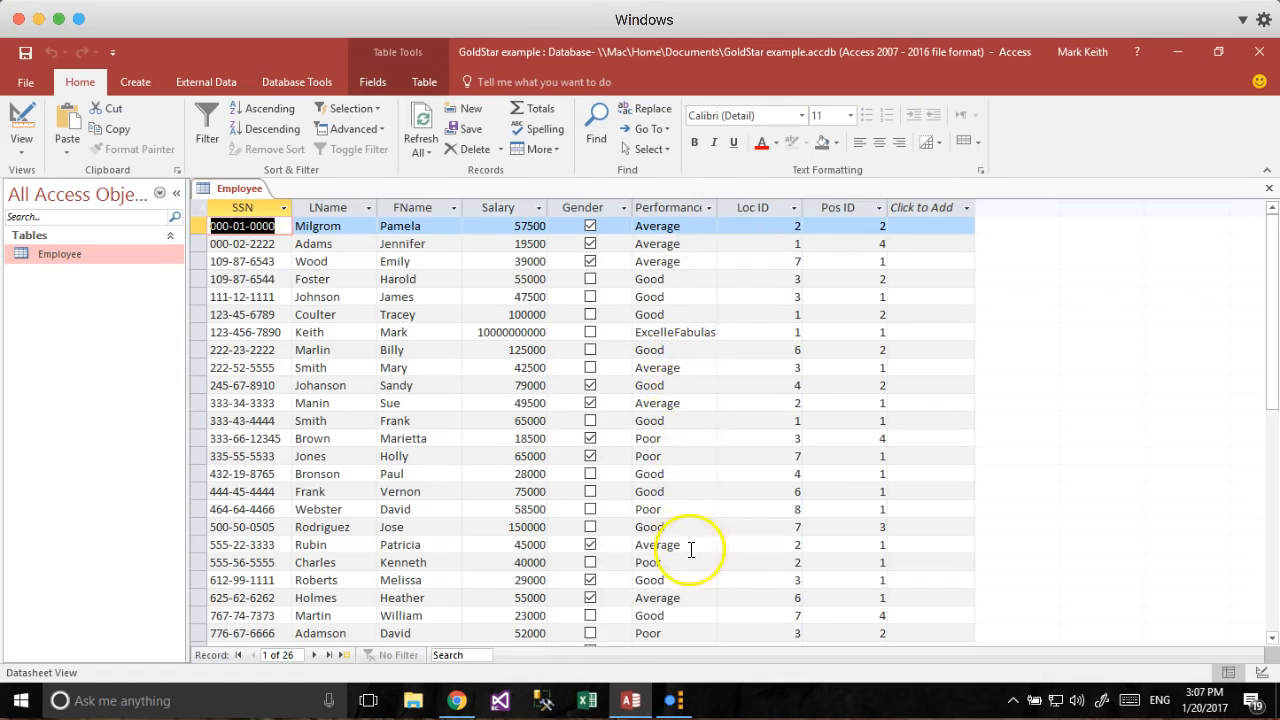
scroll(685, 318, "down", 2)
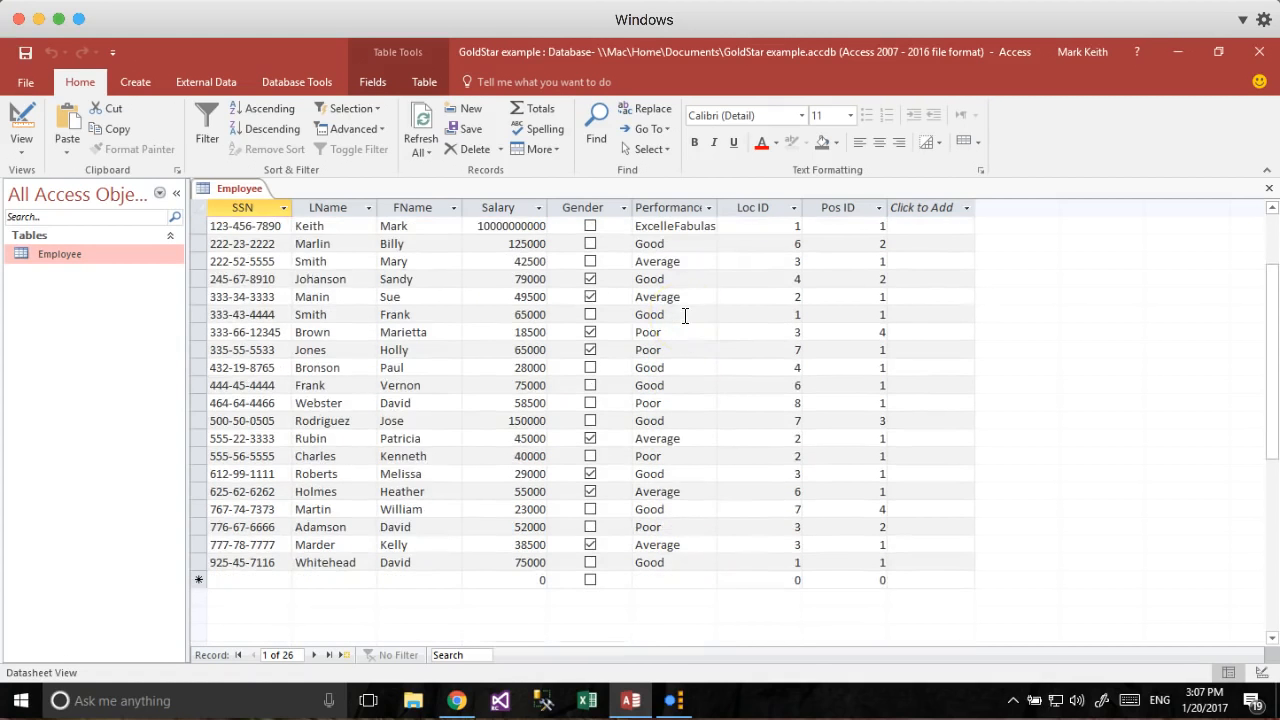
scroll(685, 316, "up", 2)
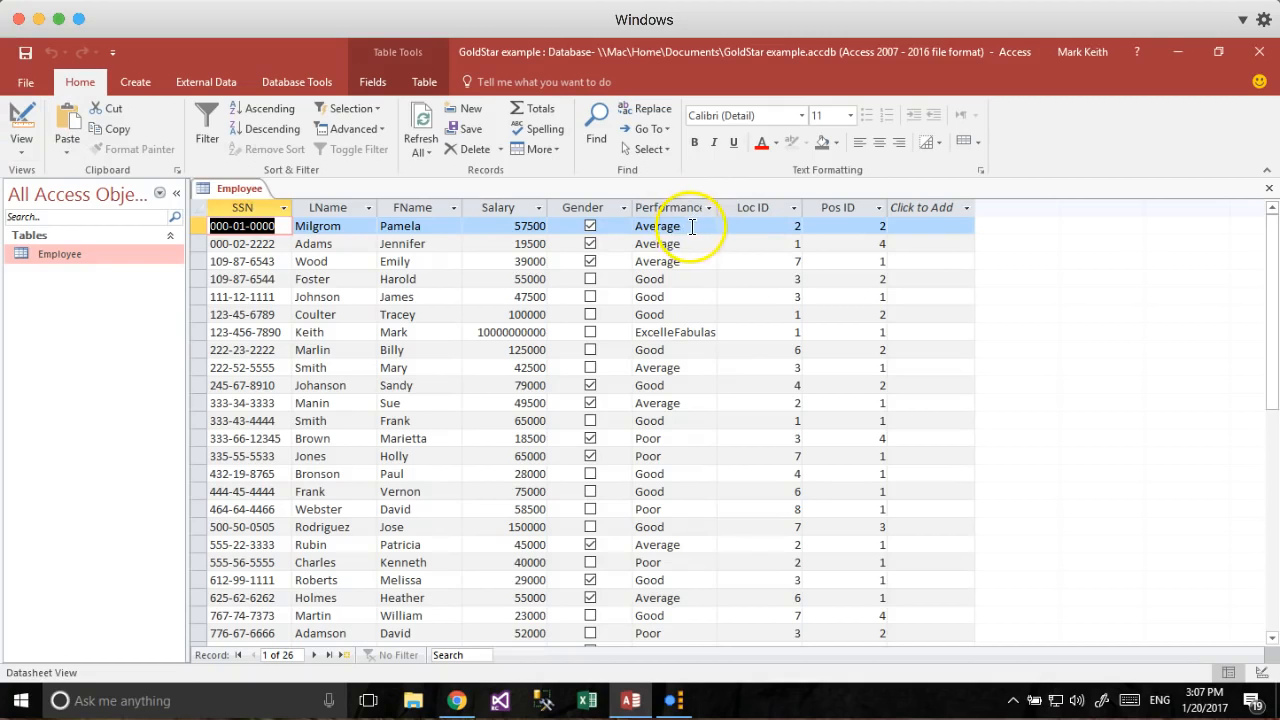
left_click(22, 118)
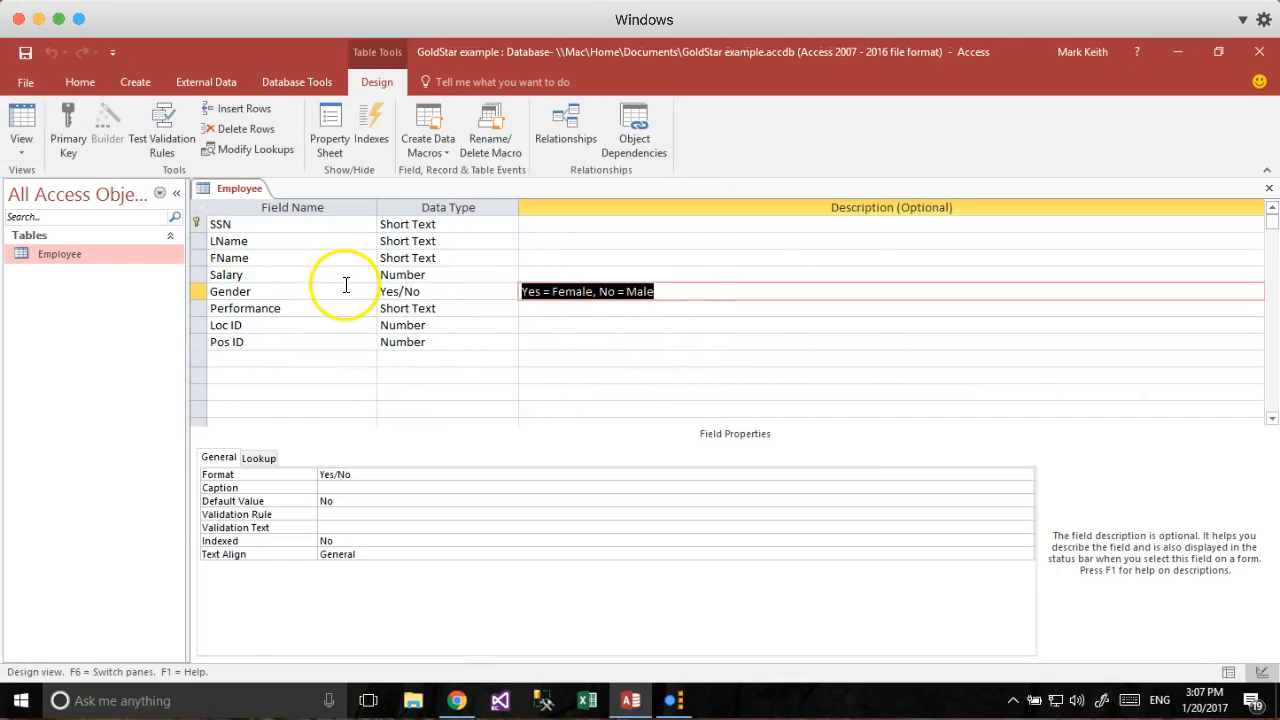
left_click(22, 118)
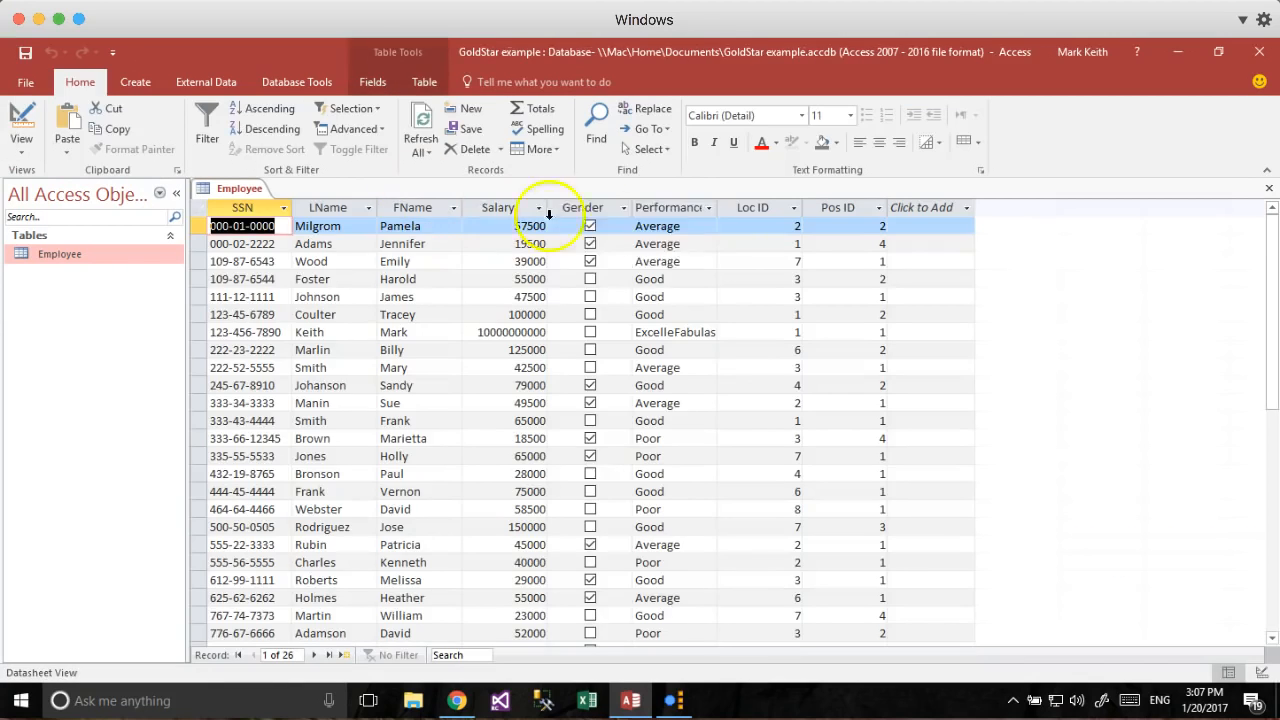
Overwrite every record's Performance rating with its code: 1 Poor, 2 Average, 3 Good, 4 top rating.
left_click(693, 226)
left_click_drag(693, 226, 610, 226)
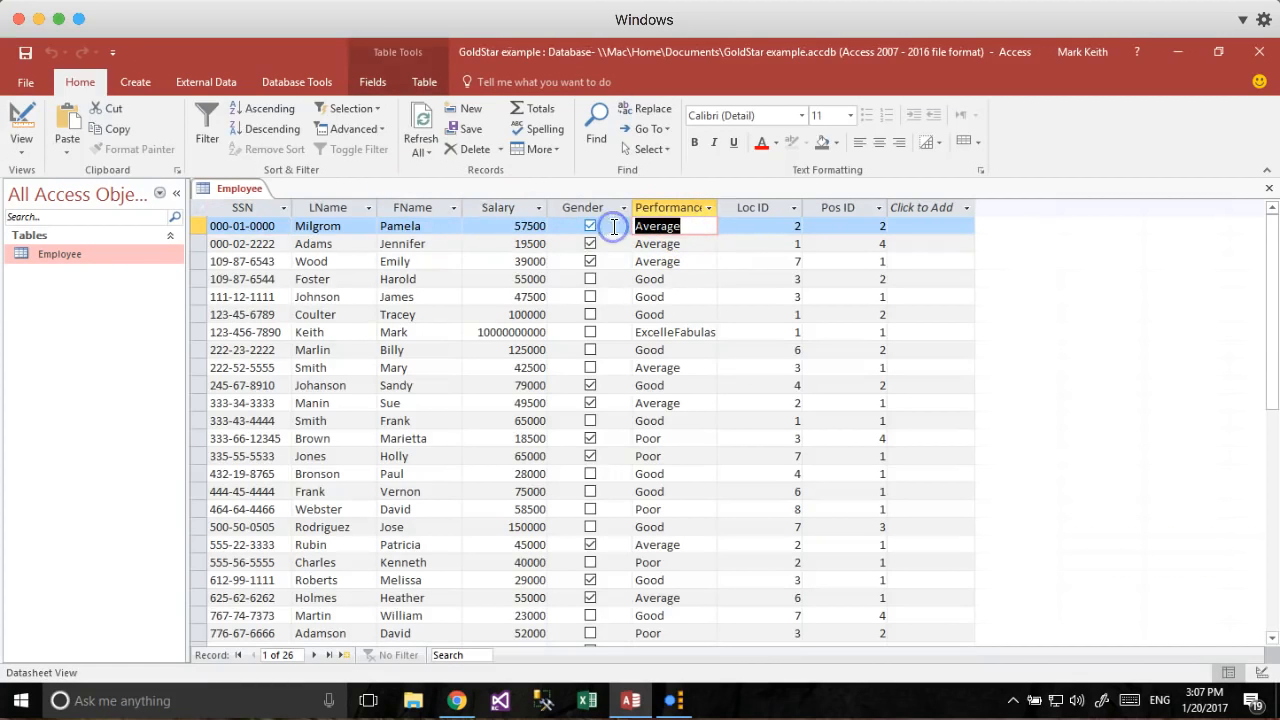
type("2")
key("Down")
type("2")
key("Down")
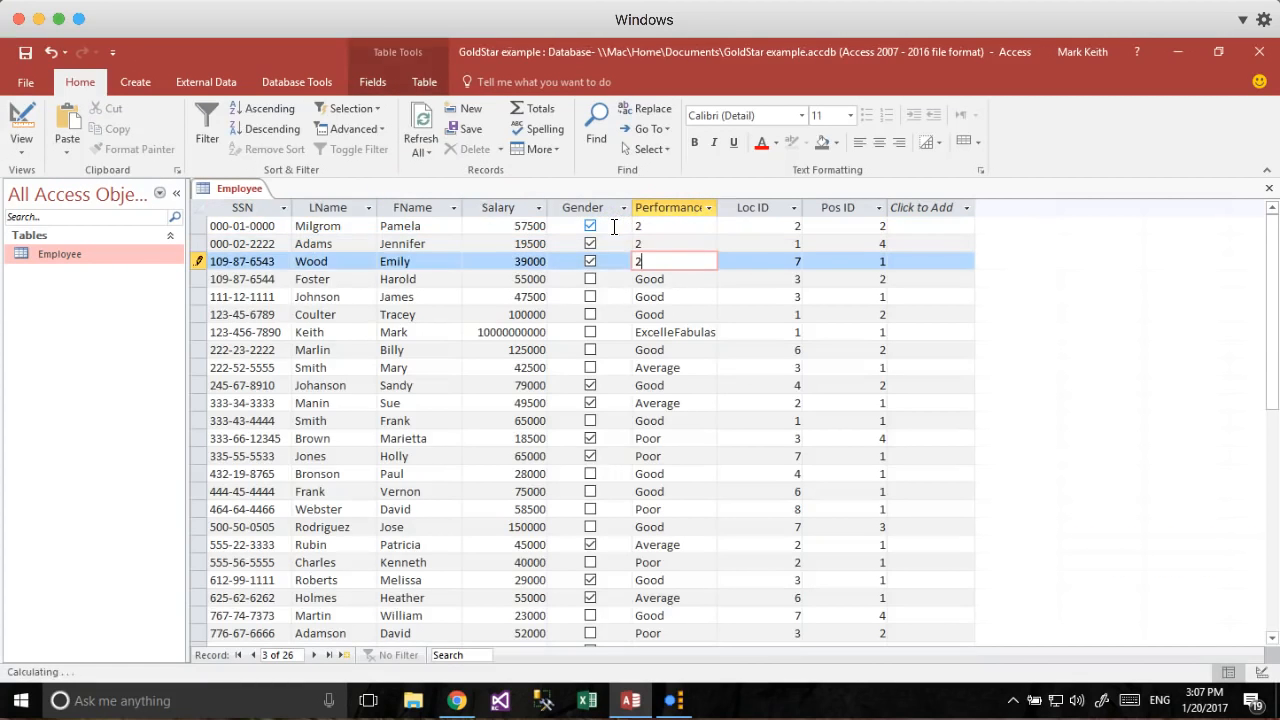
key("Down")
type("3")
key("Down")
type("3")
key("Down")
type("3")
key("Down")
type("4")
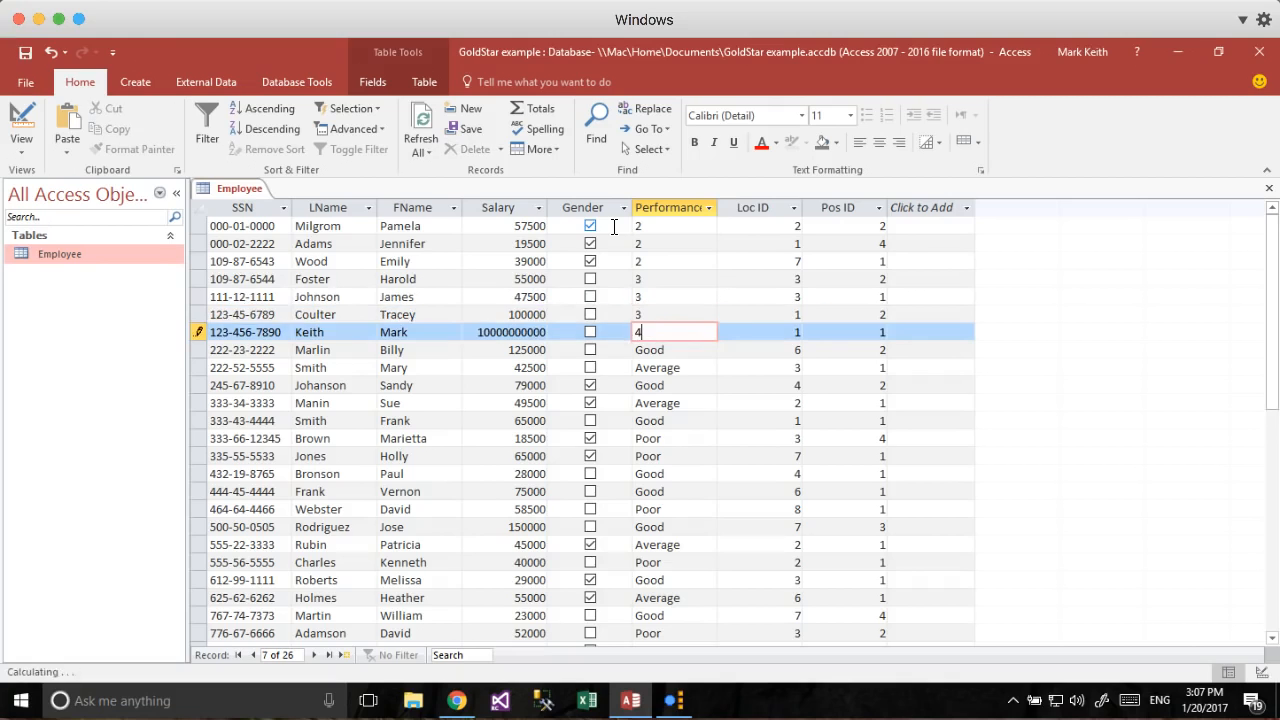
key("Down")
type("3")
key("Down")
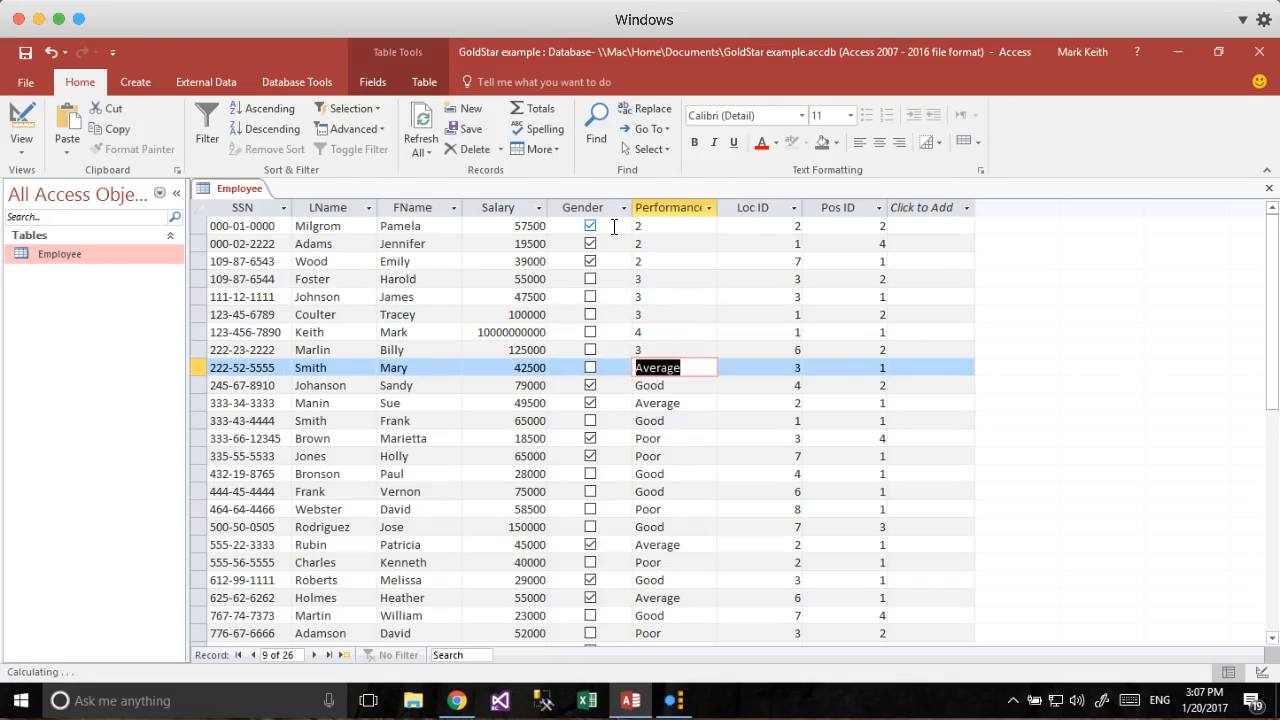
type("2")
key("Down")
type("3")
key("Down")
type("2")
key("Down")
type("3")
key("Down")
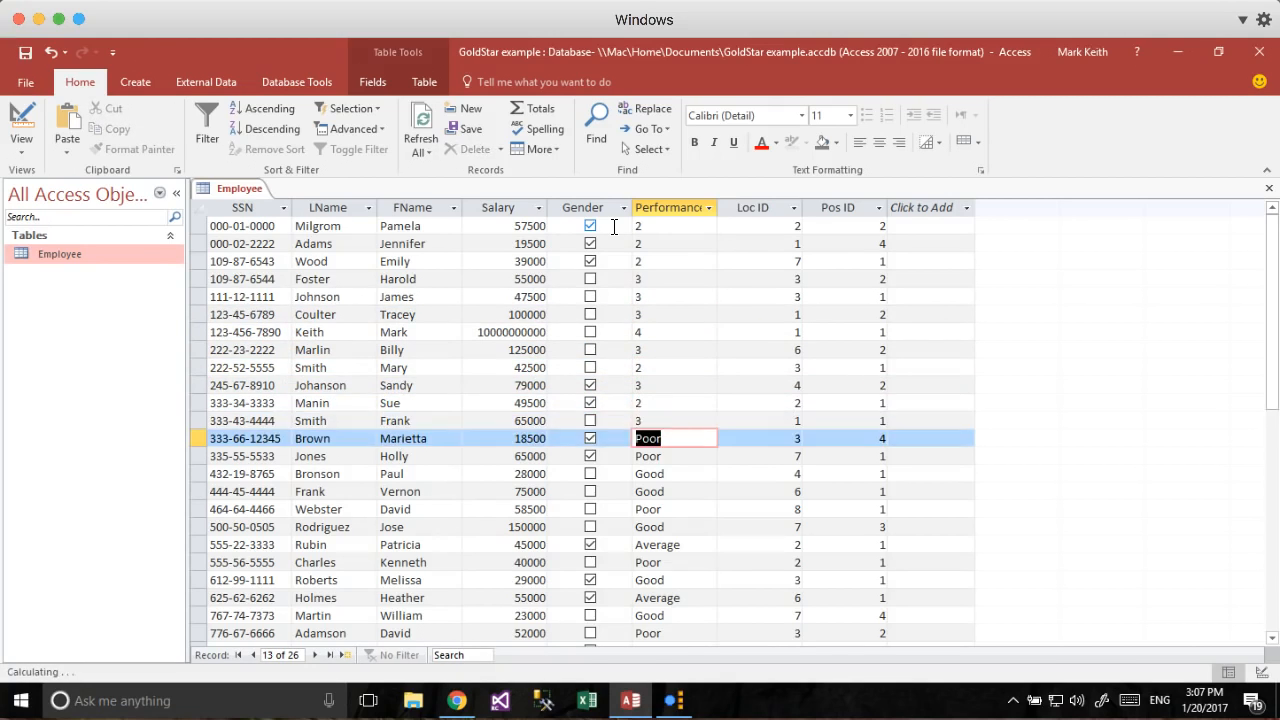
type("1")
key("Down")
type("1")
key("Down")
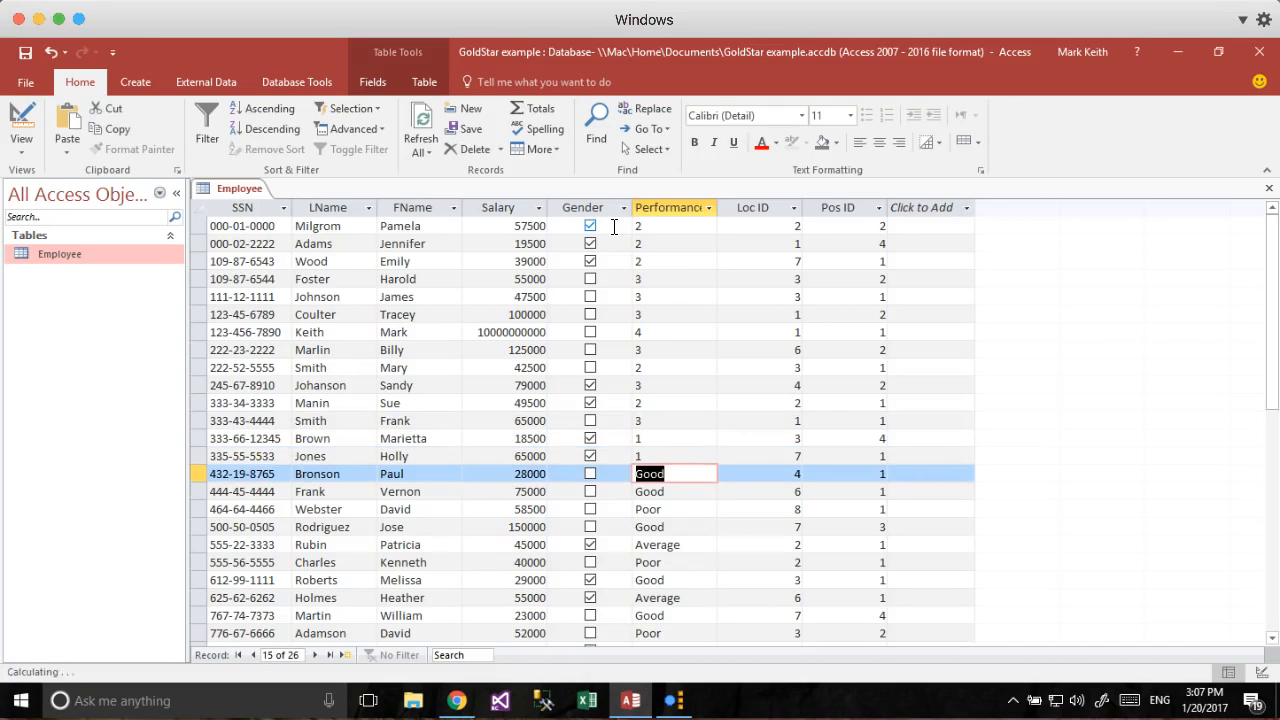
type("3")
key("Down")
type("3")
key("Down")
type("1")
key("Down")
type("3")
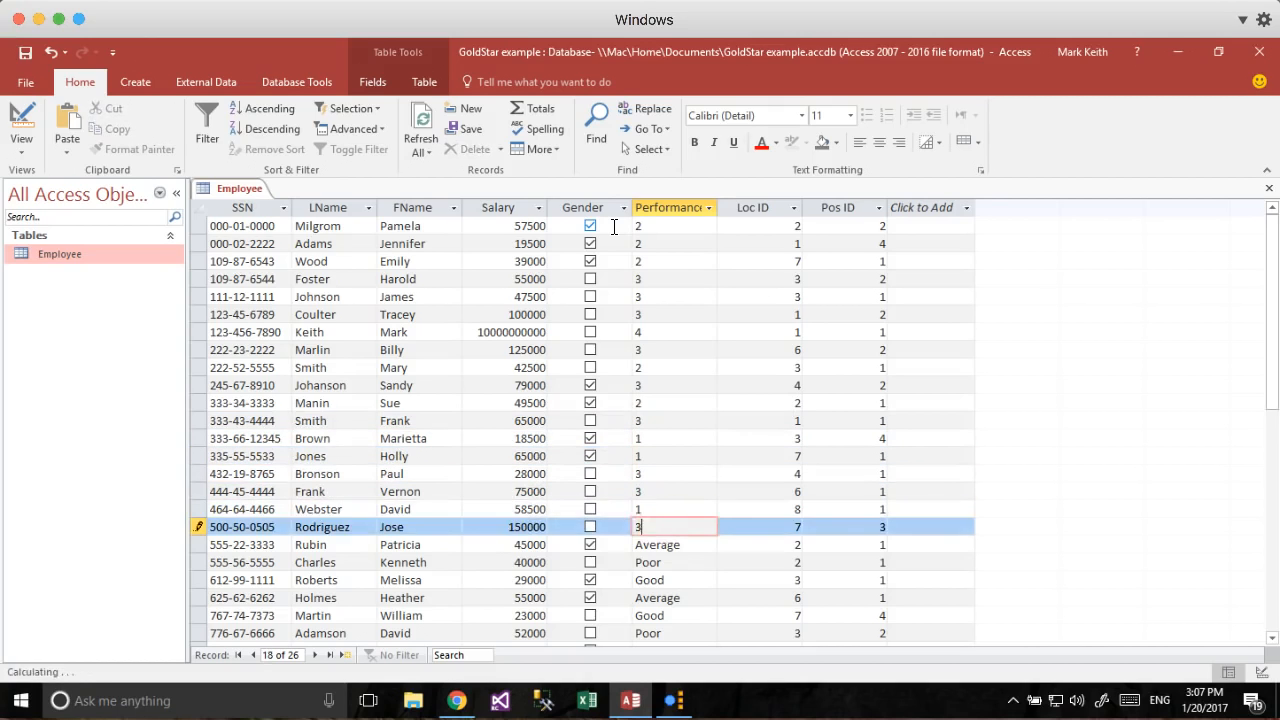
key("Down")
key("2")
key("Down")
type("1")
key("Down")
type("3")
key("Down")
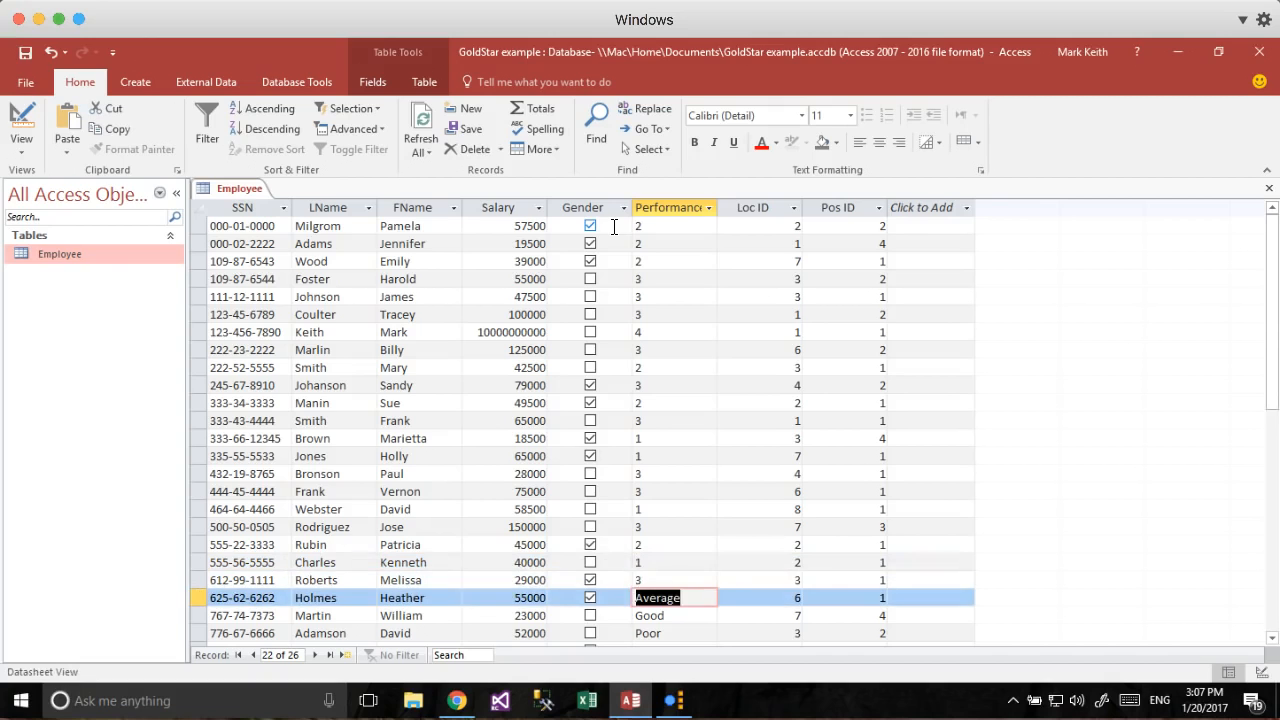
type("2")
key("Down")
type("3")
key("Down")
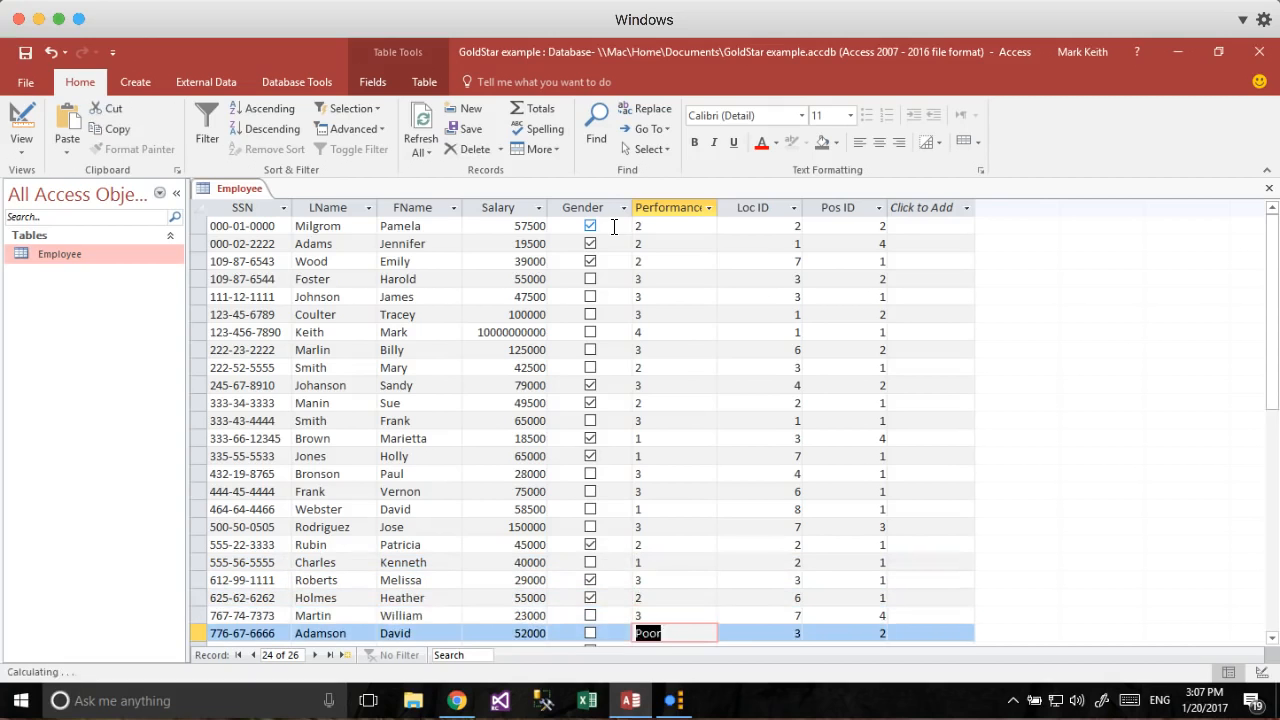
type("1")
key("Down")
type("2")
key("Down")
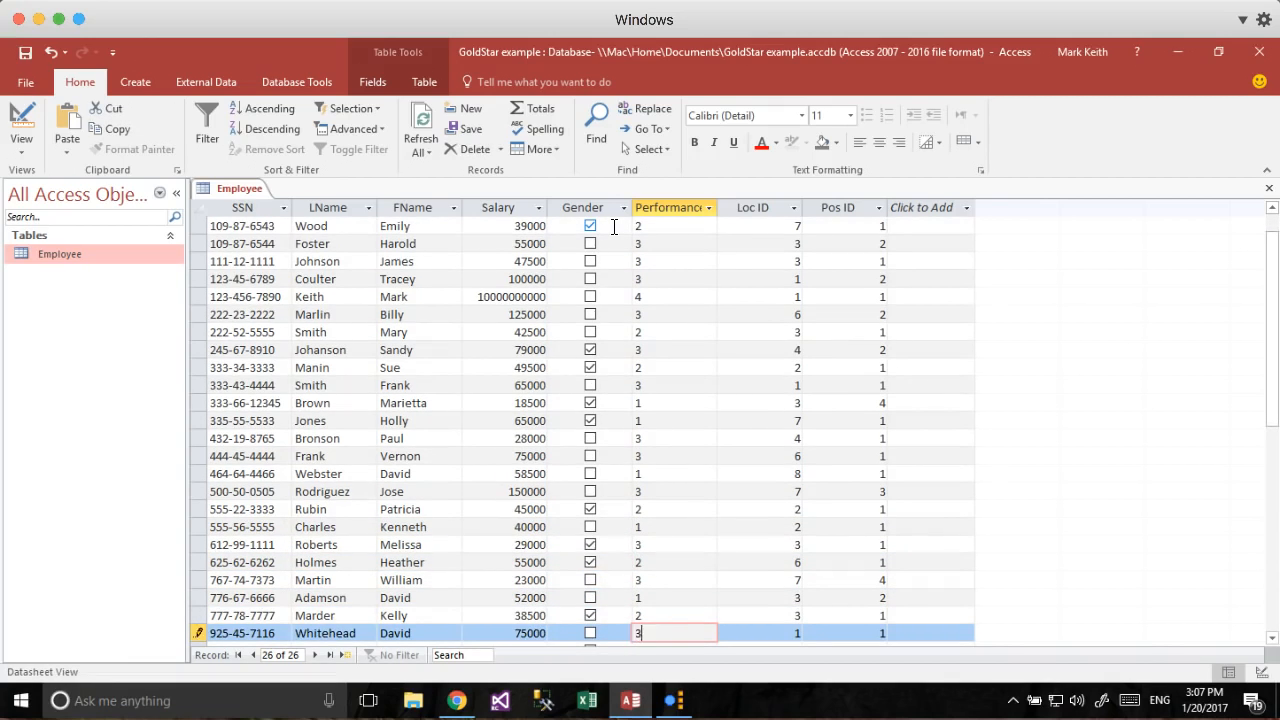
type("3")
key("Down")
key("Up")
key("Up")
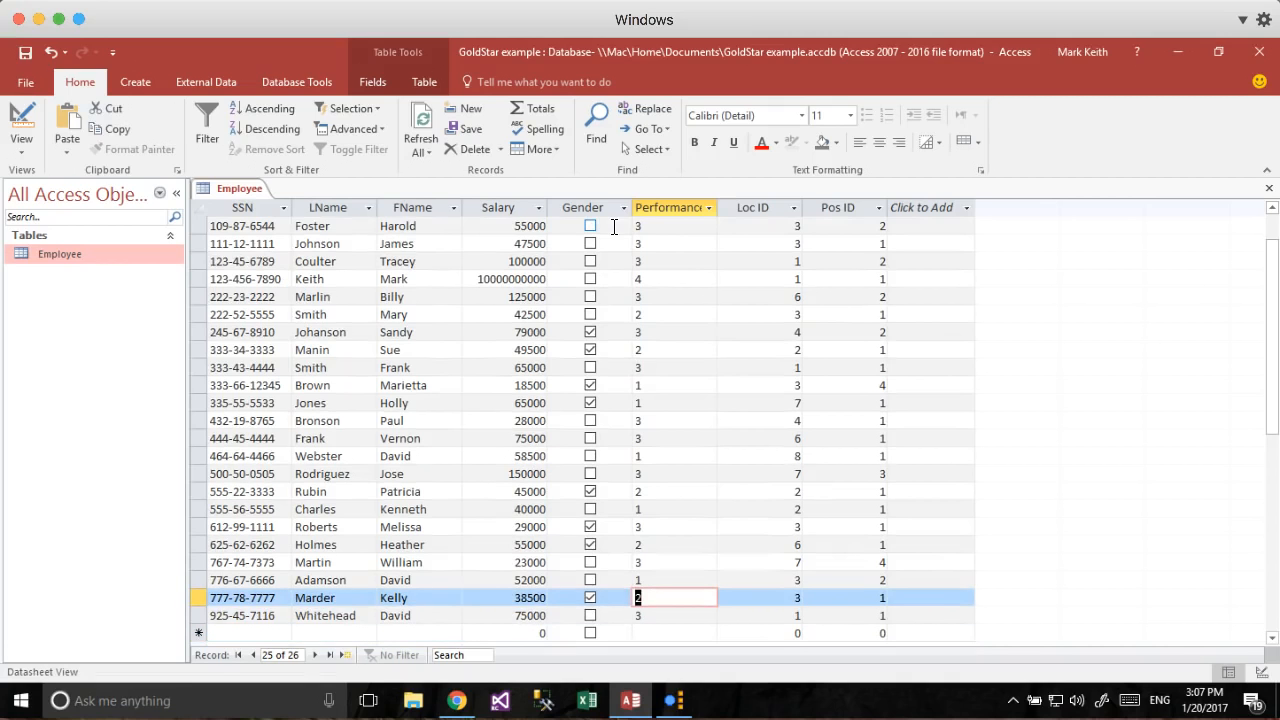
Change the Performance field's data type to Number in Design View.
left_click(21, 125)
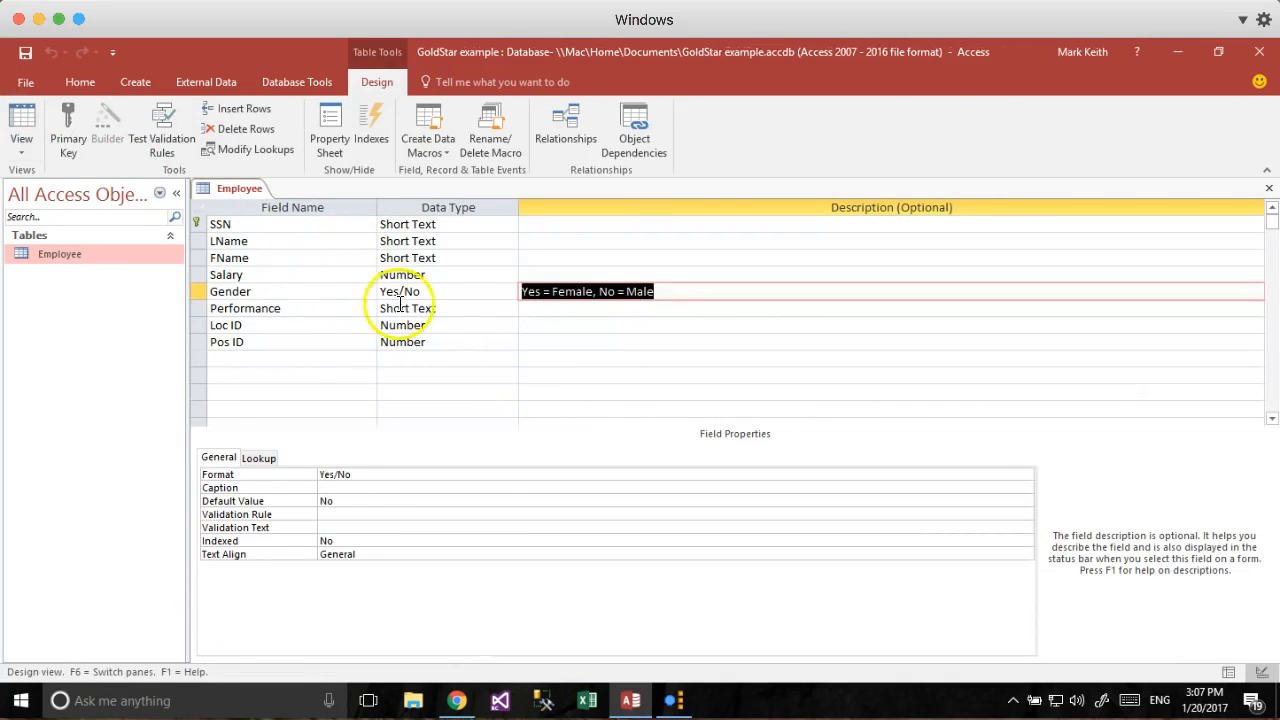
left_click(466, 308)
left_click(510, 309)
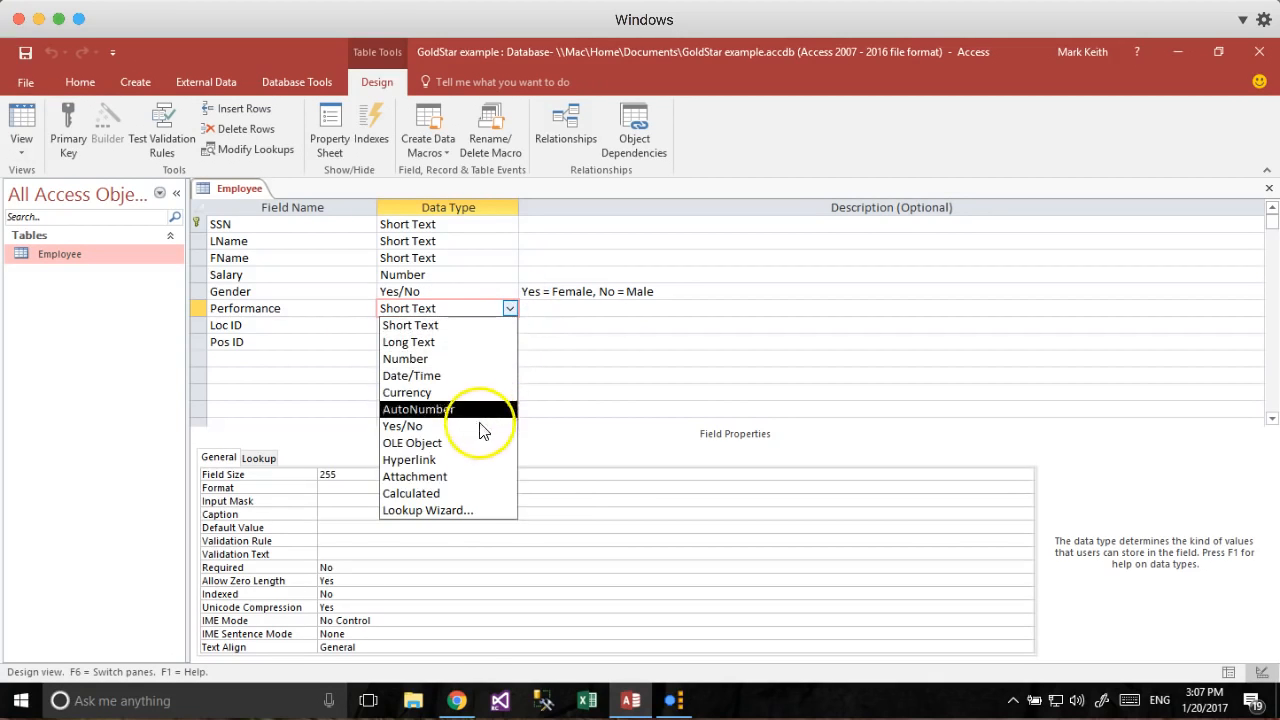
left_click(463, 358)
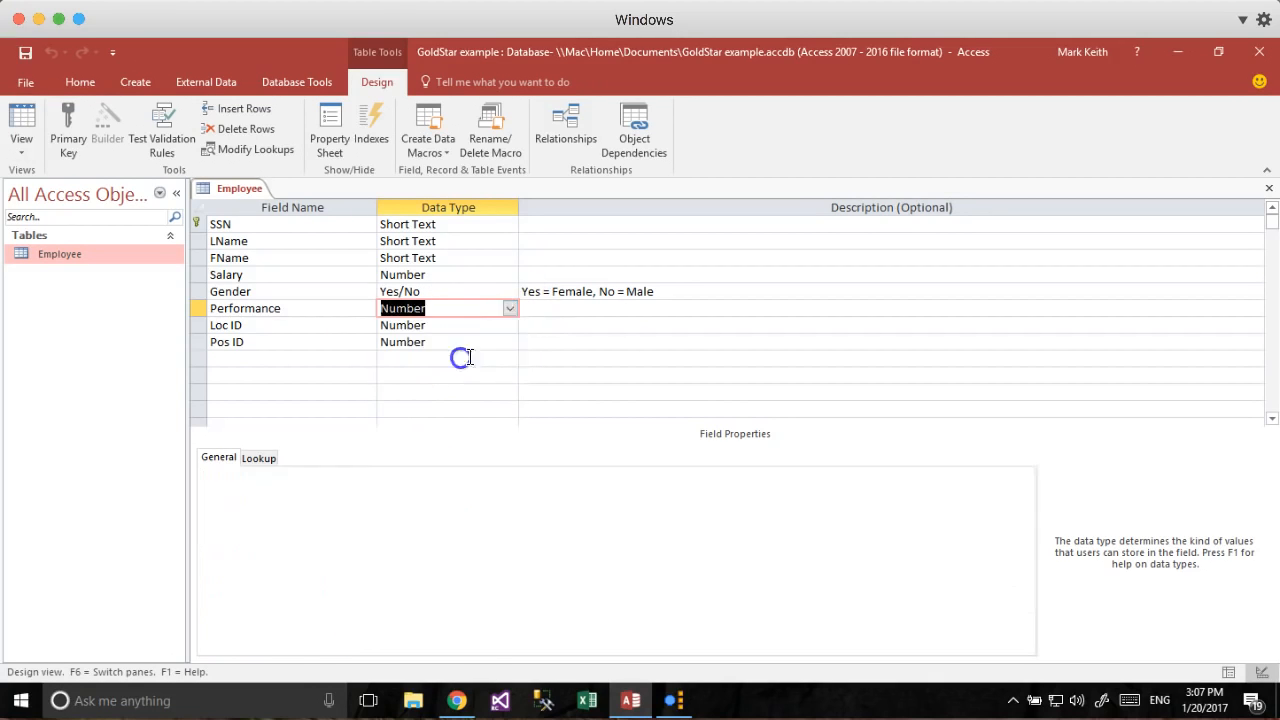
Describe Performance as '1 = Poor, 2 = Average, 3 = Good, 4 = Mark' and save the design.
left_click(551, 306)
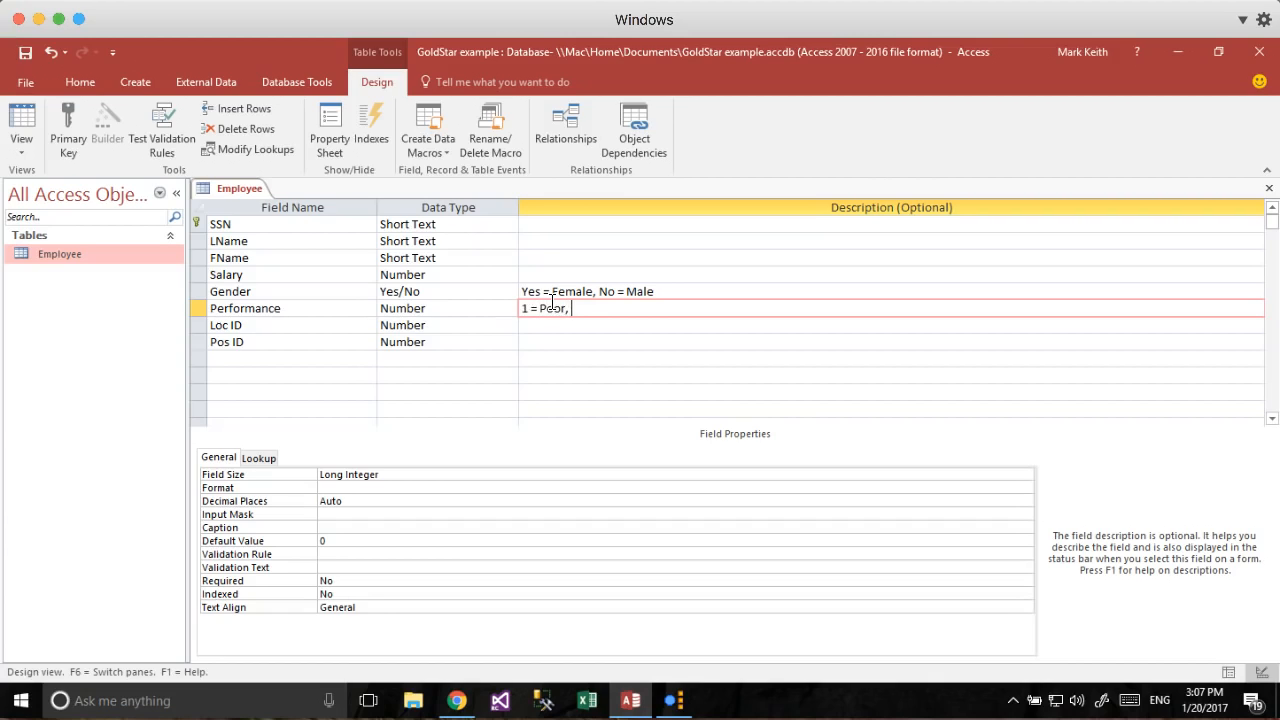
type("1 = Poor, 2 = Average, 3 = Good, 4 = Mark")
left_click(578, 332)
left_click(22, 125)
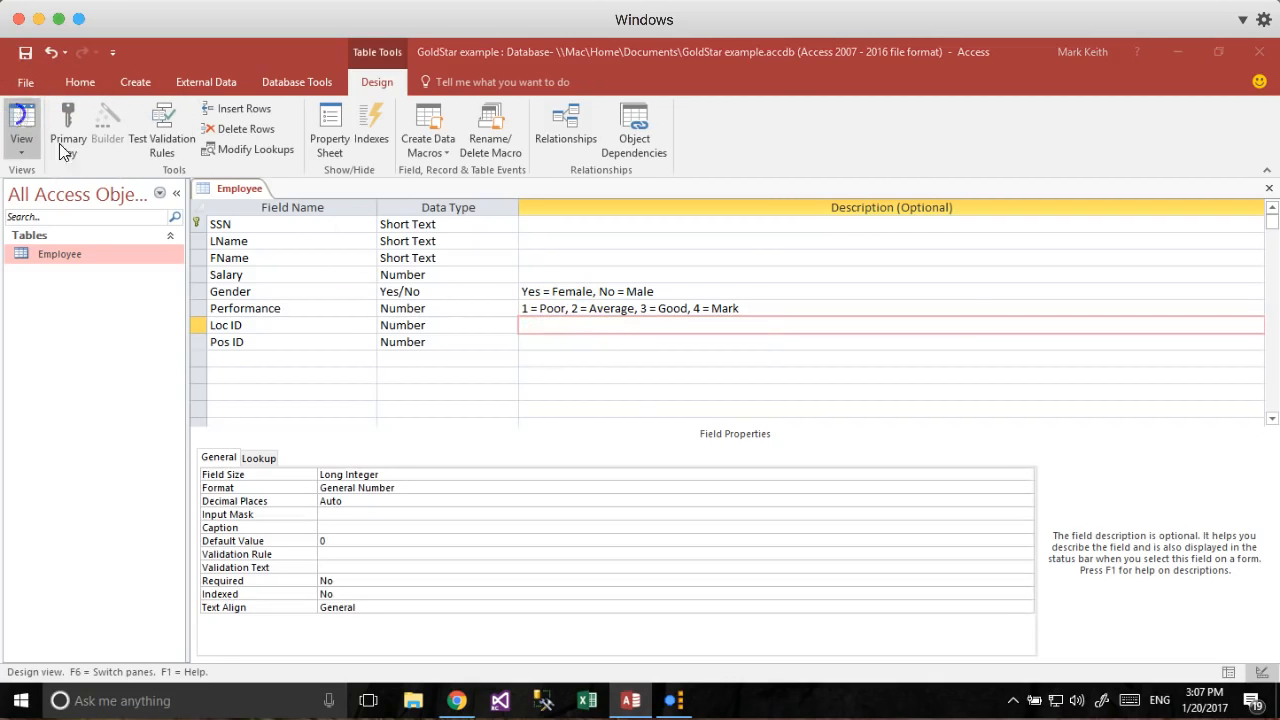
left_click(608, 428)
Accept the data-loss warning and check the Performance column's description in the datasheet.
left_click(599, 426)
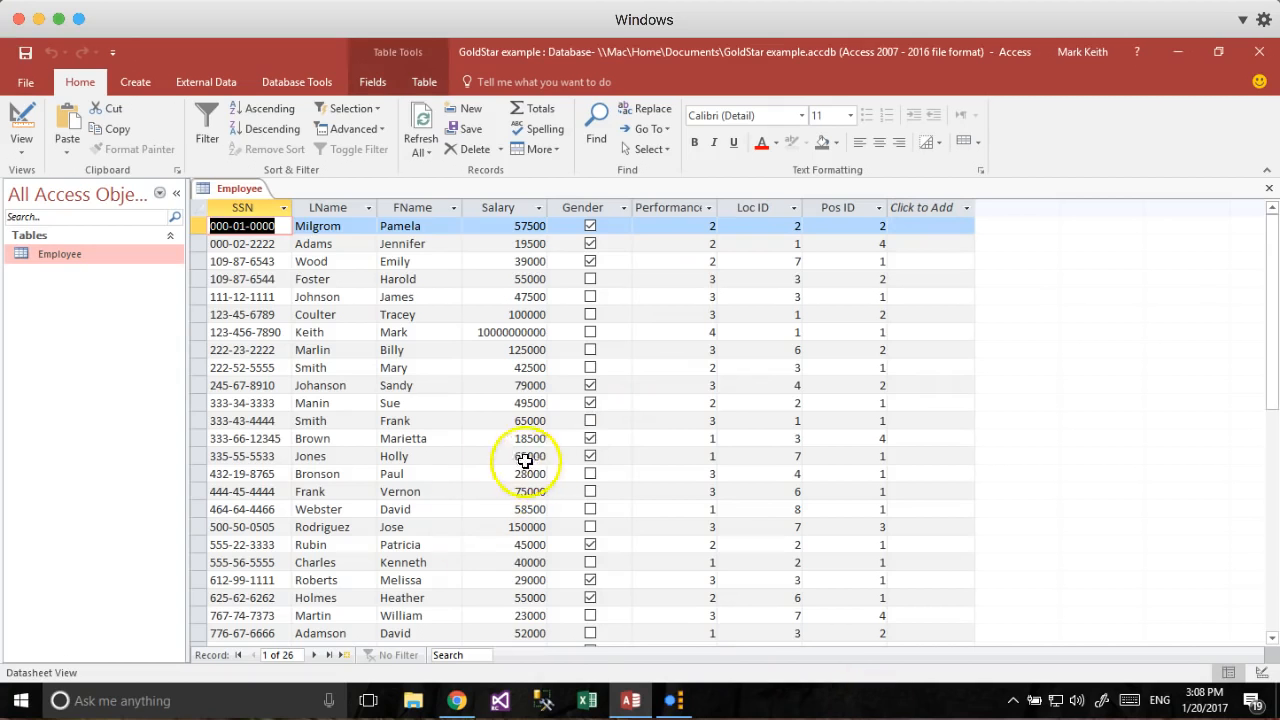
scroll(343, 351, "down", 2)
scroll(343, 352, "up", 2)
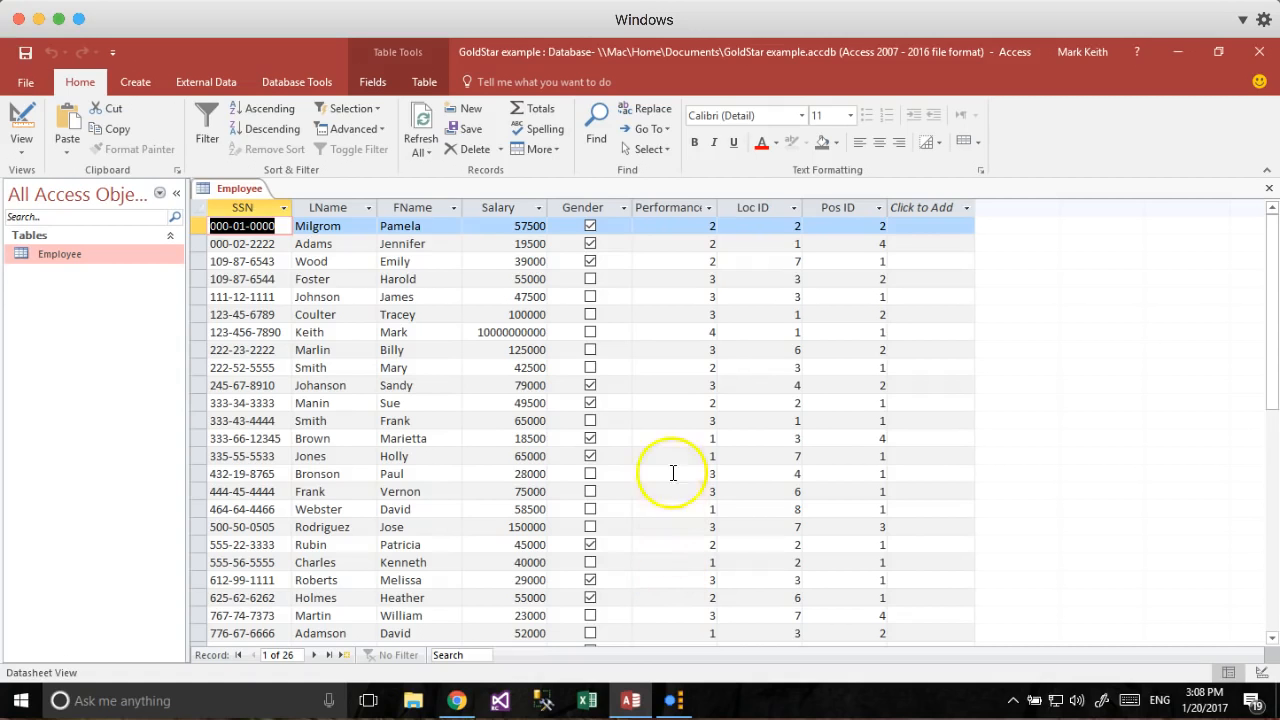
left_click(678, 226)
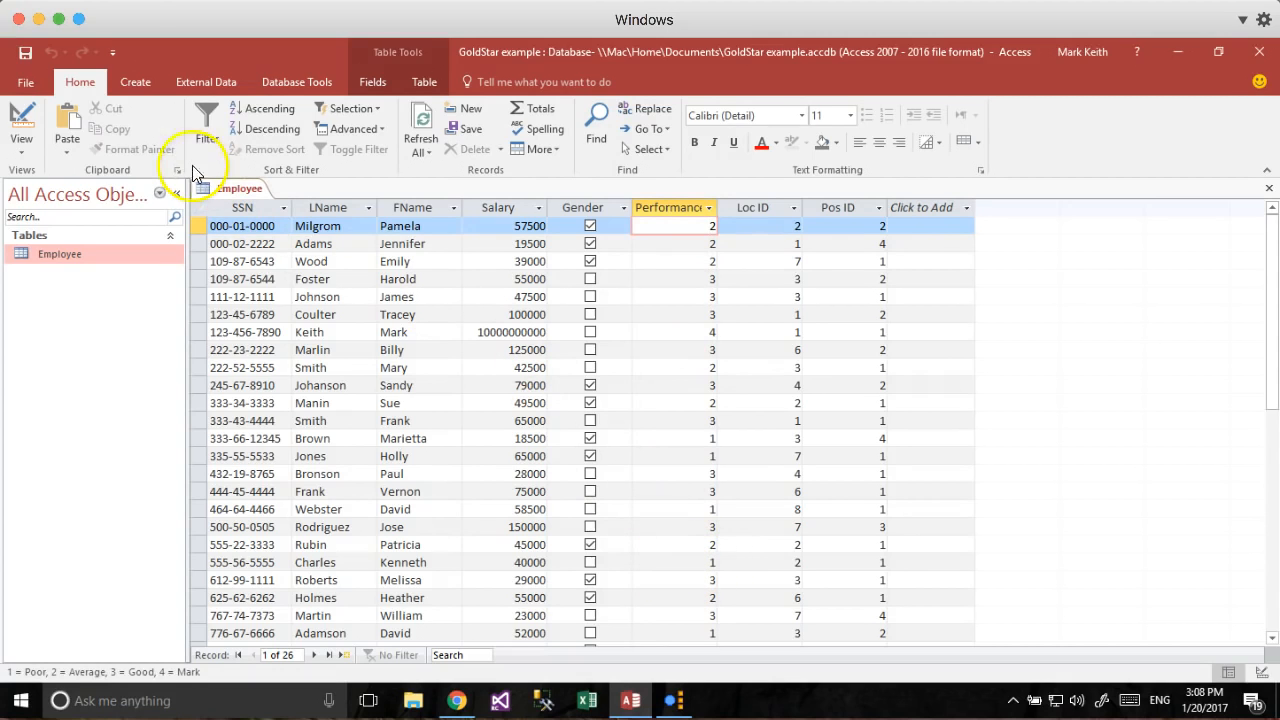
Create a new blank table and save it as 'Officew'.
left_click(125, 82)
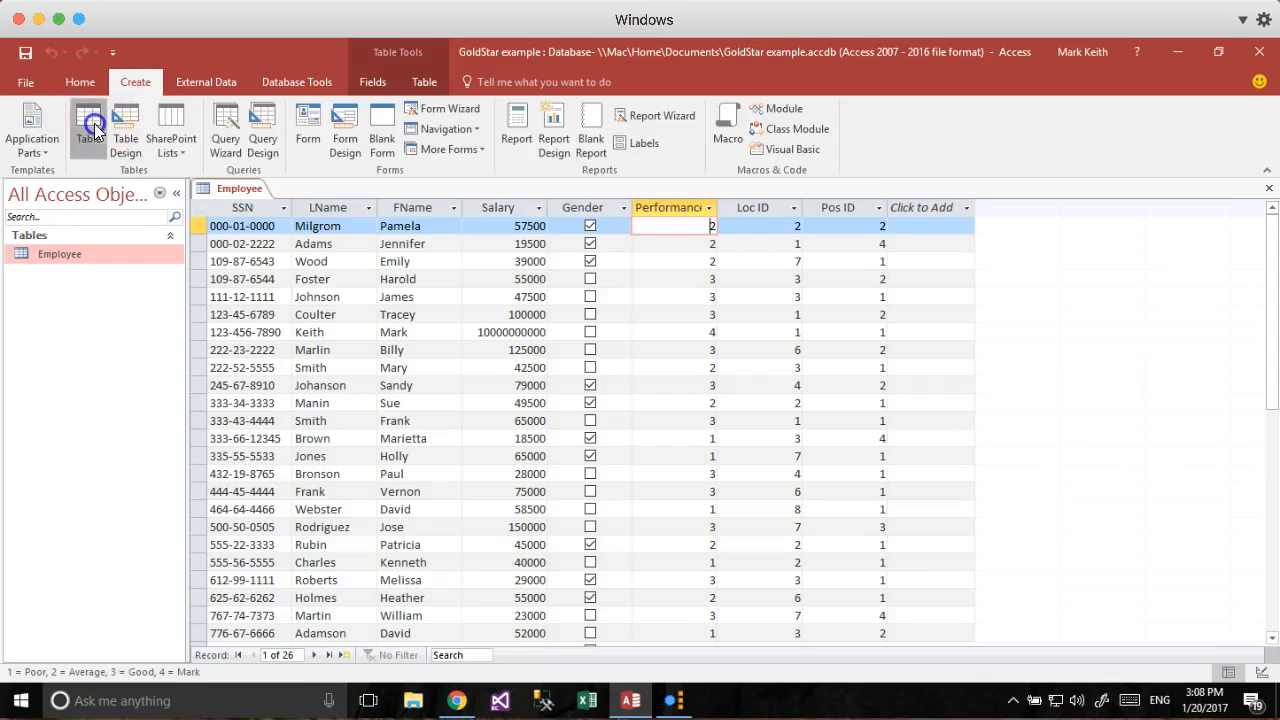
left_click(90, 125)
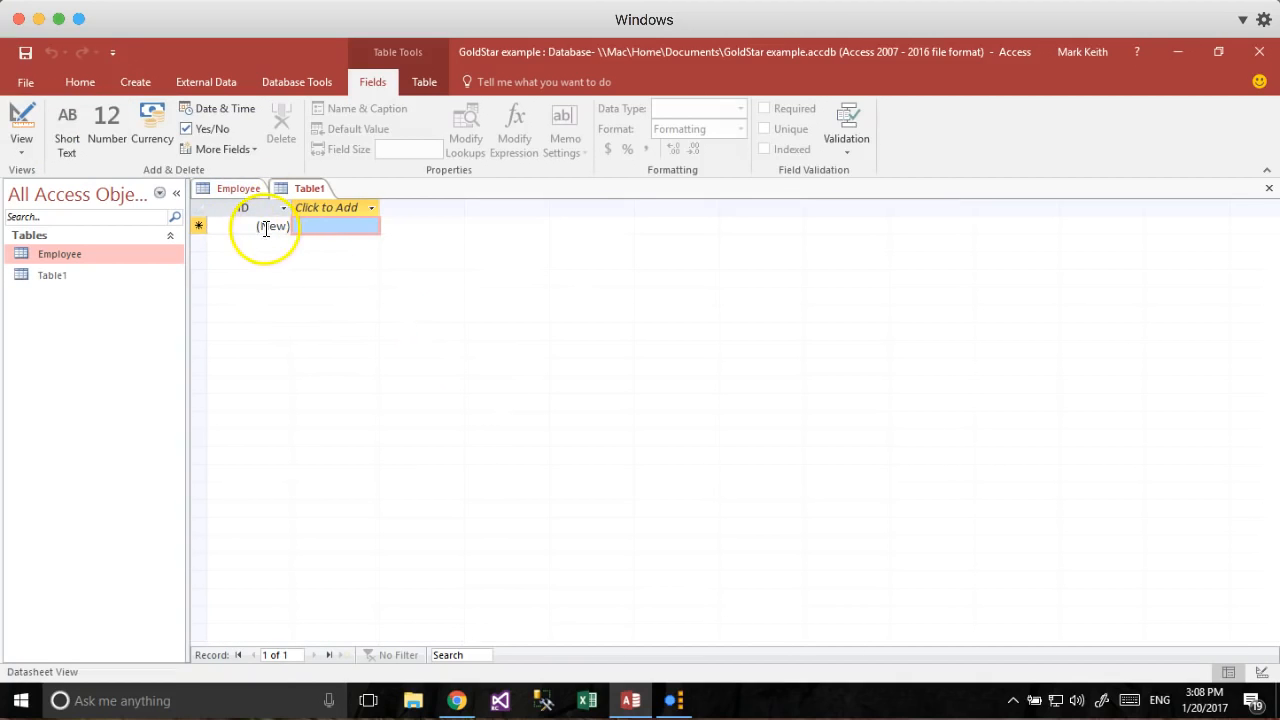
left_click(24, 119)
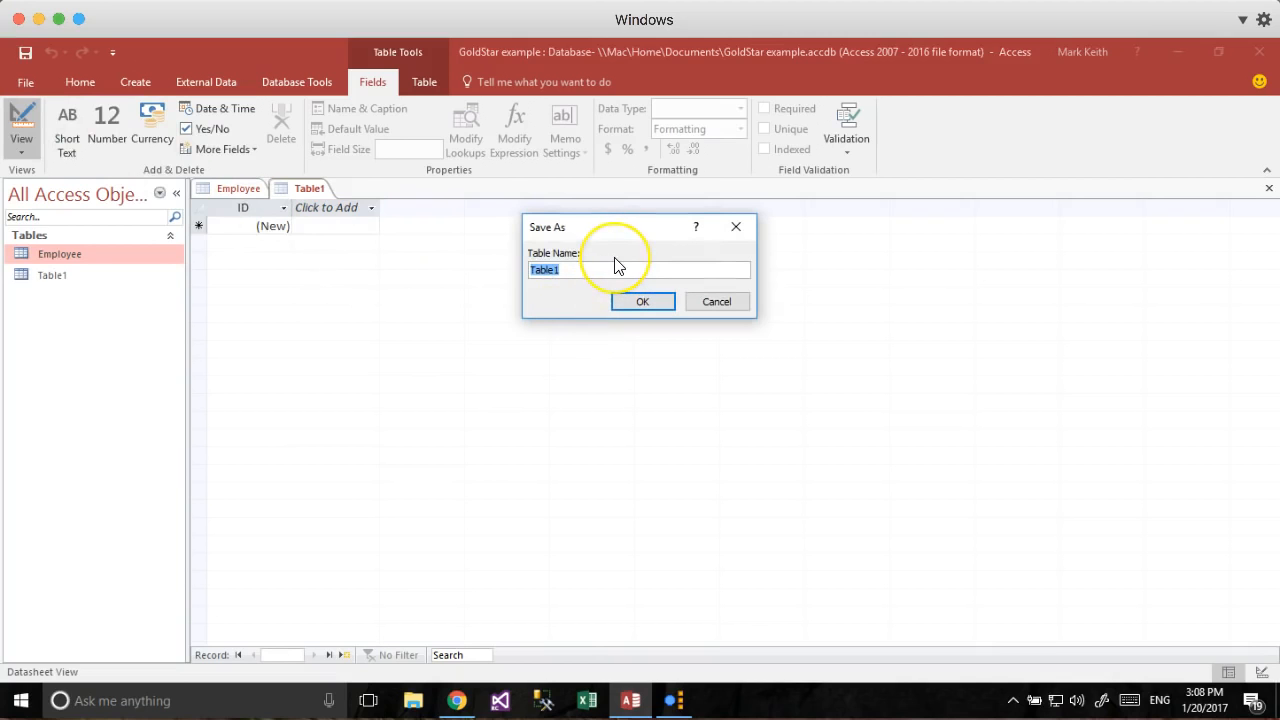
type("Officew")
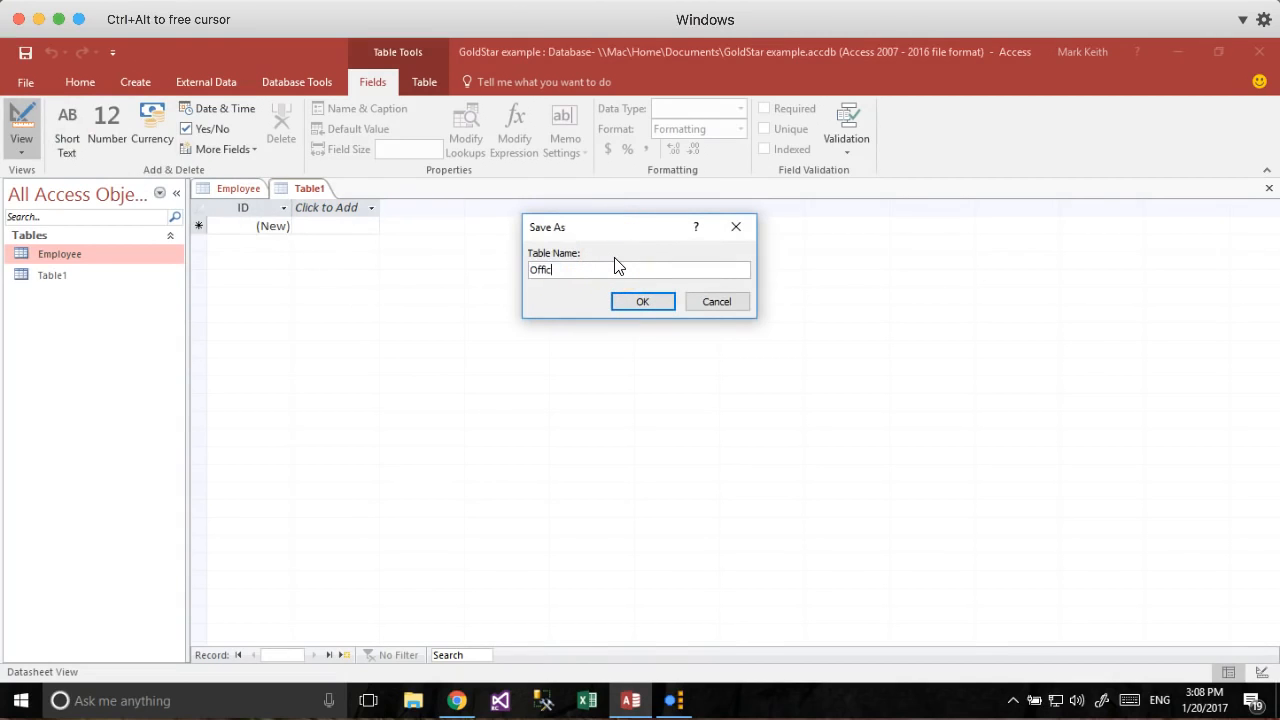
key("Return")
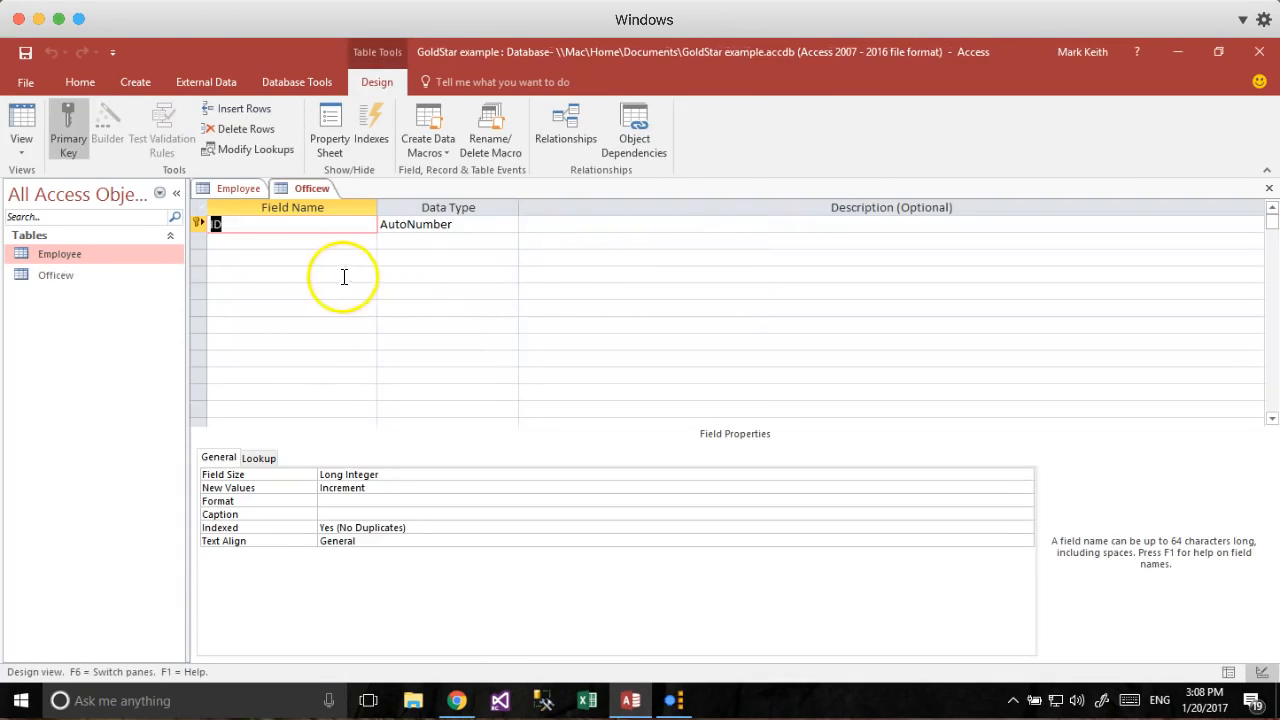
Close Officew, rename it to Office, and open it.
left_click(67, 276)
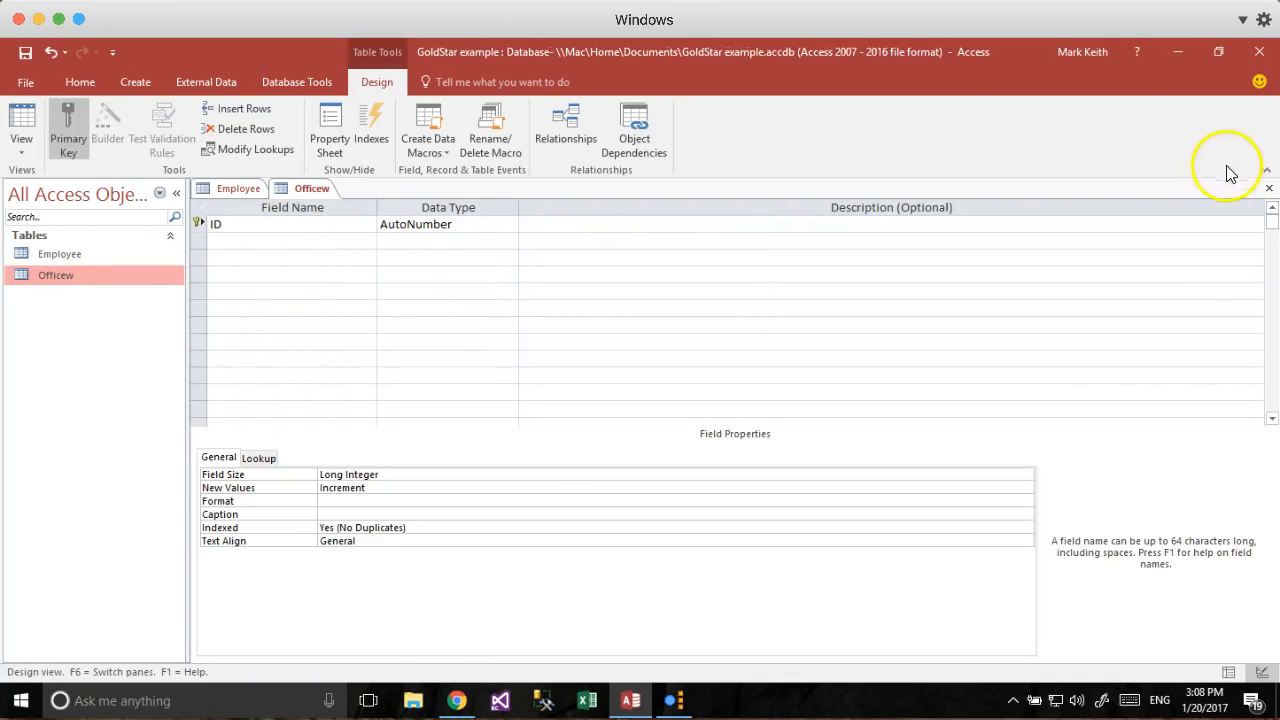
left_click(1268, 188)
right_click(77, 274)
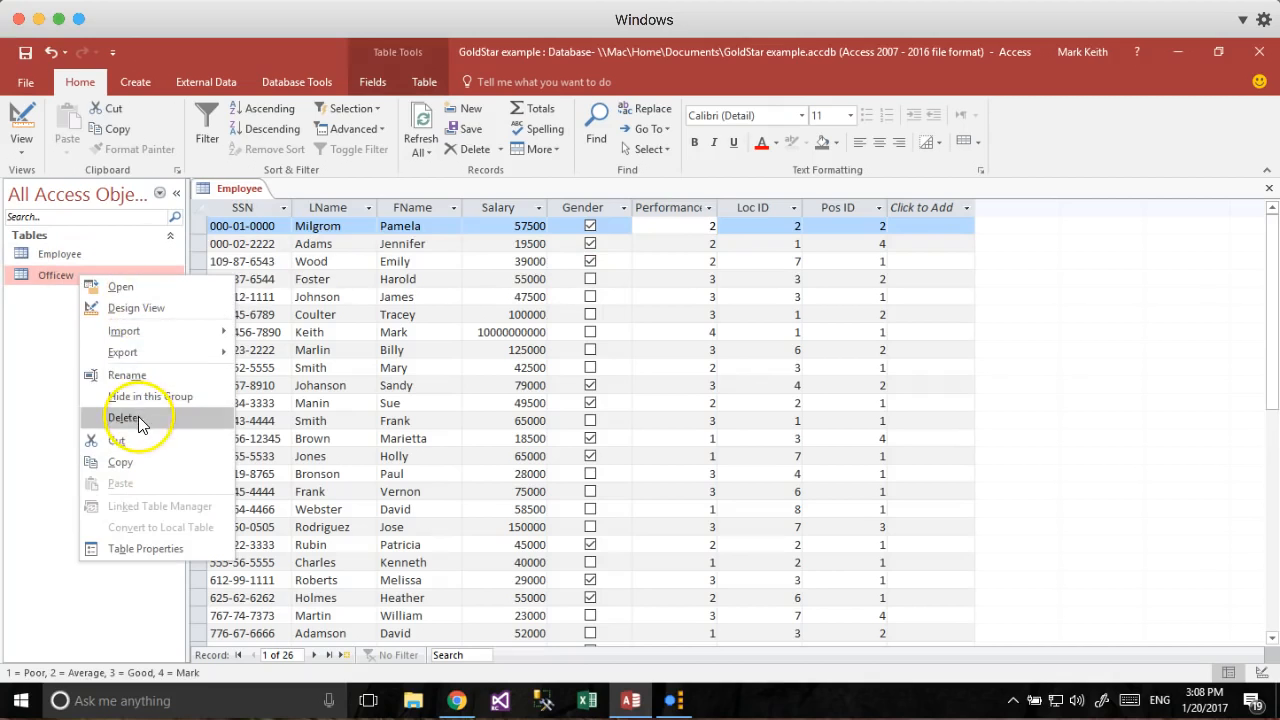
left_click(140, 375)
key("End")
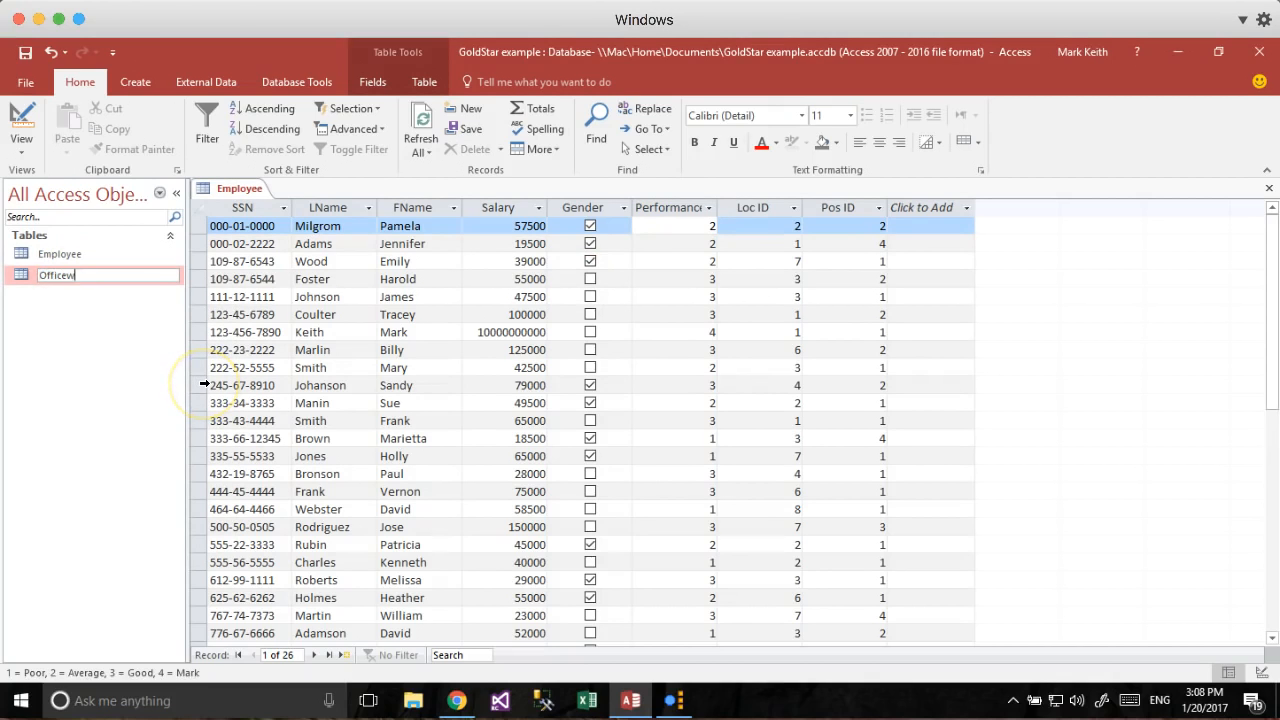
key("Return")
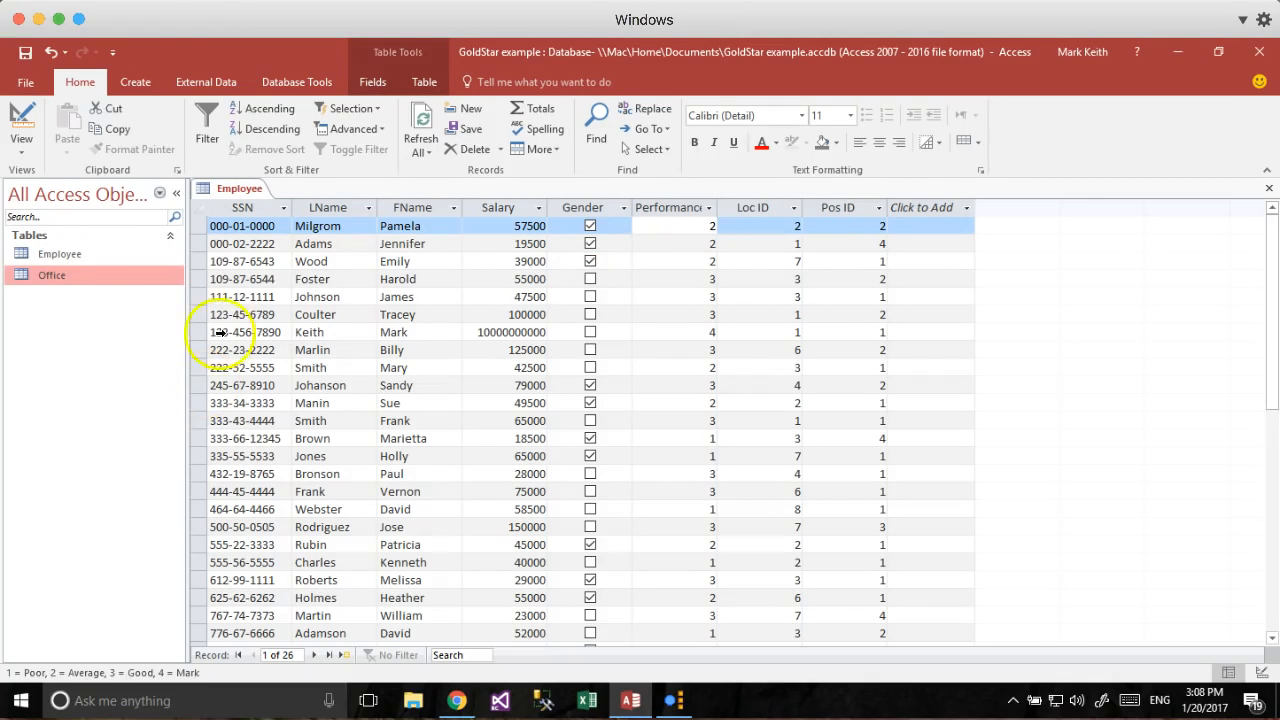
double_click(55, 275)
Rename the Office table's key field from ID to LocID, keeping AutoNumber.
left_click(27, 138)
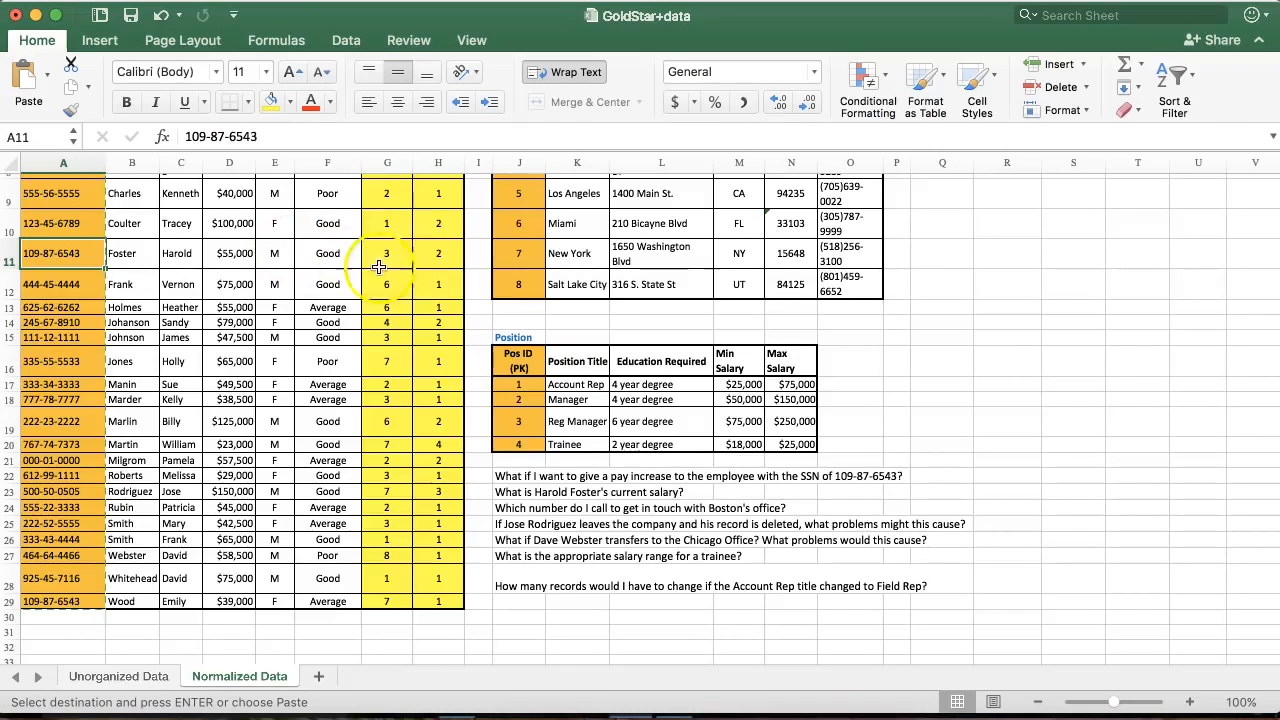
scroll(378, 267, "up", 5)
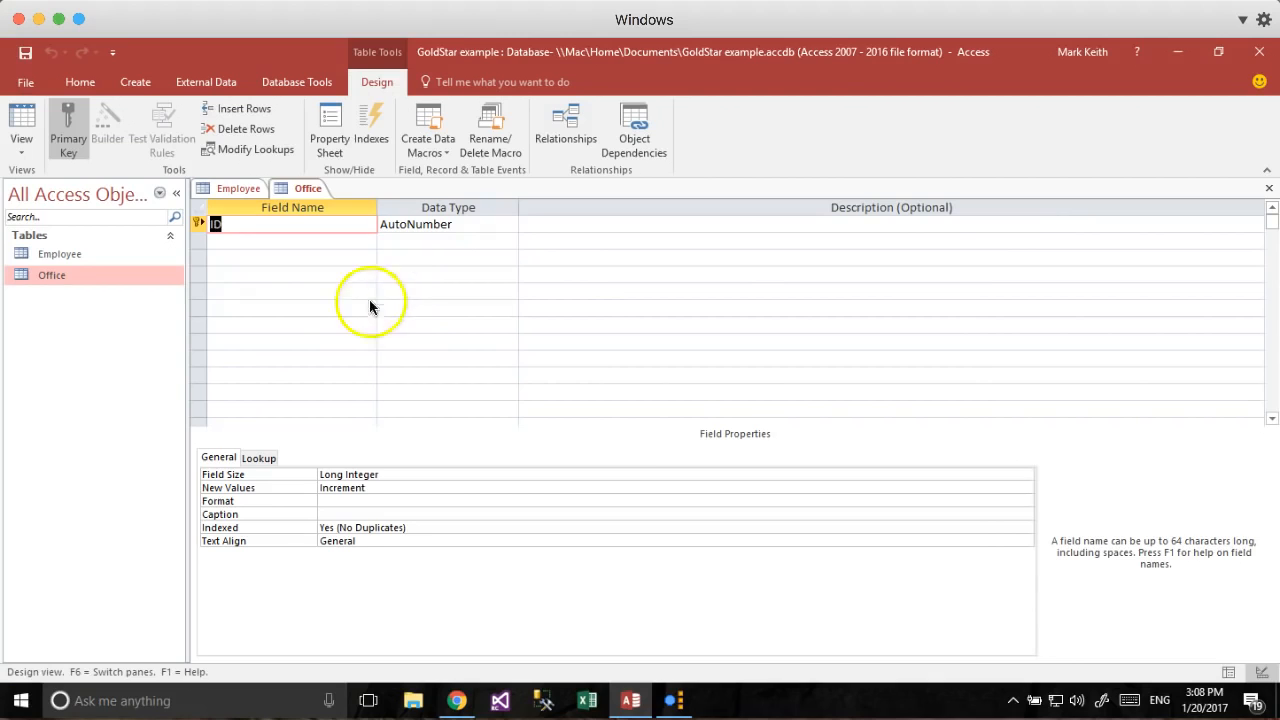
type("Loc ID")
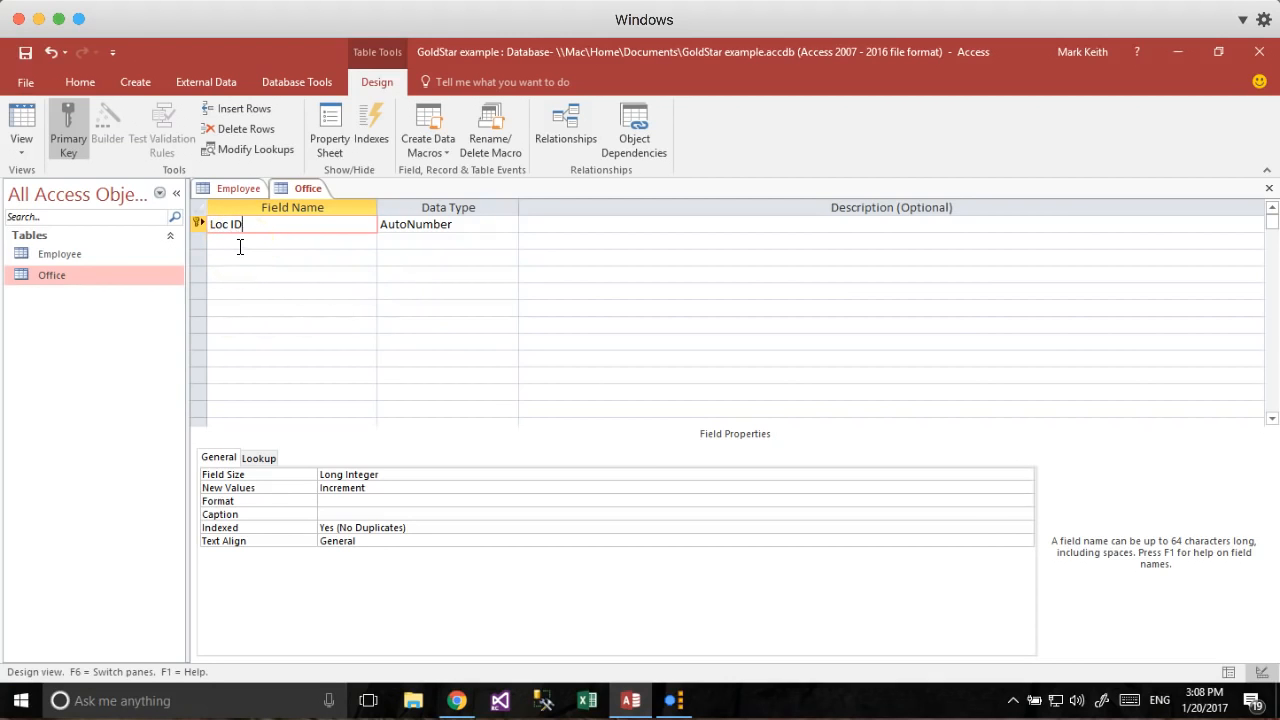
key("Tab")
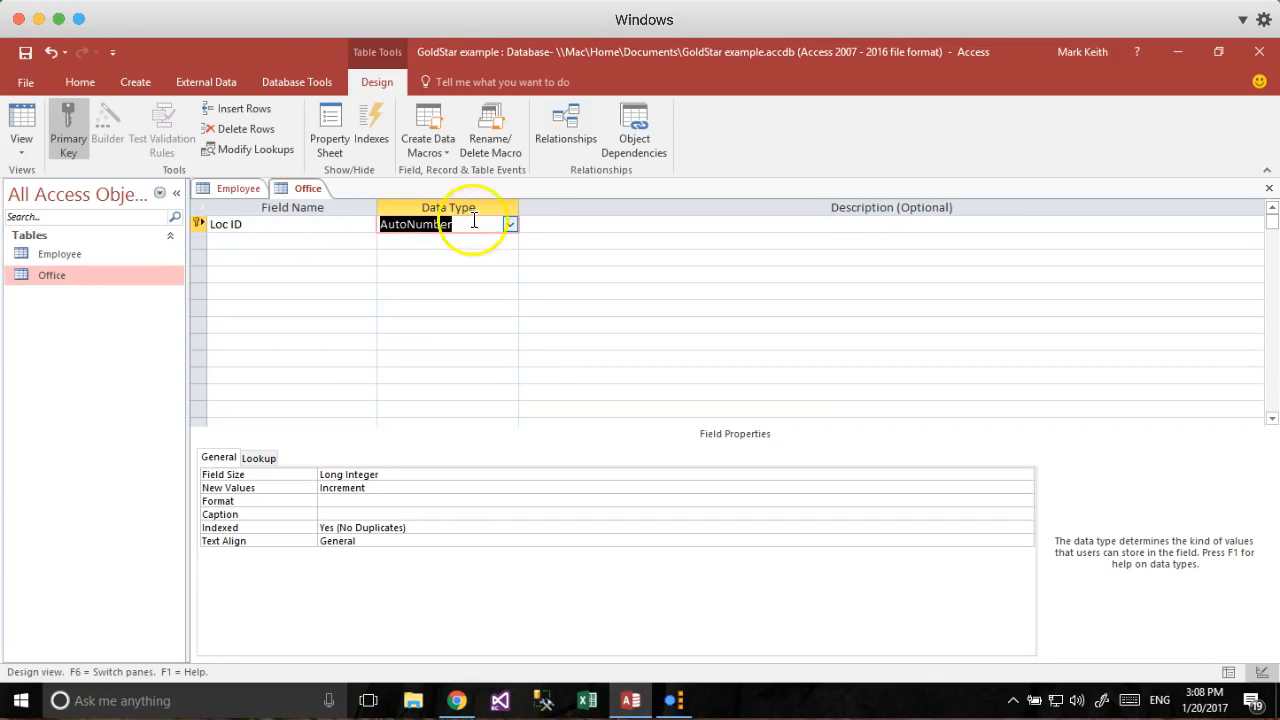
left_click(427, 237)
key("shift+Tab")
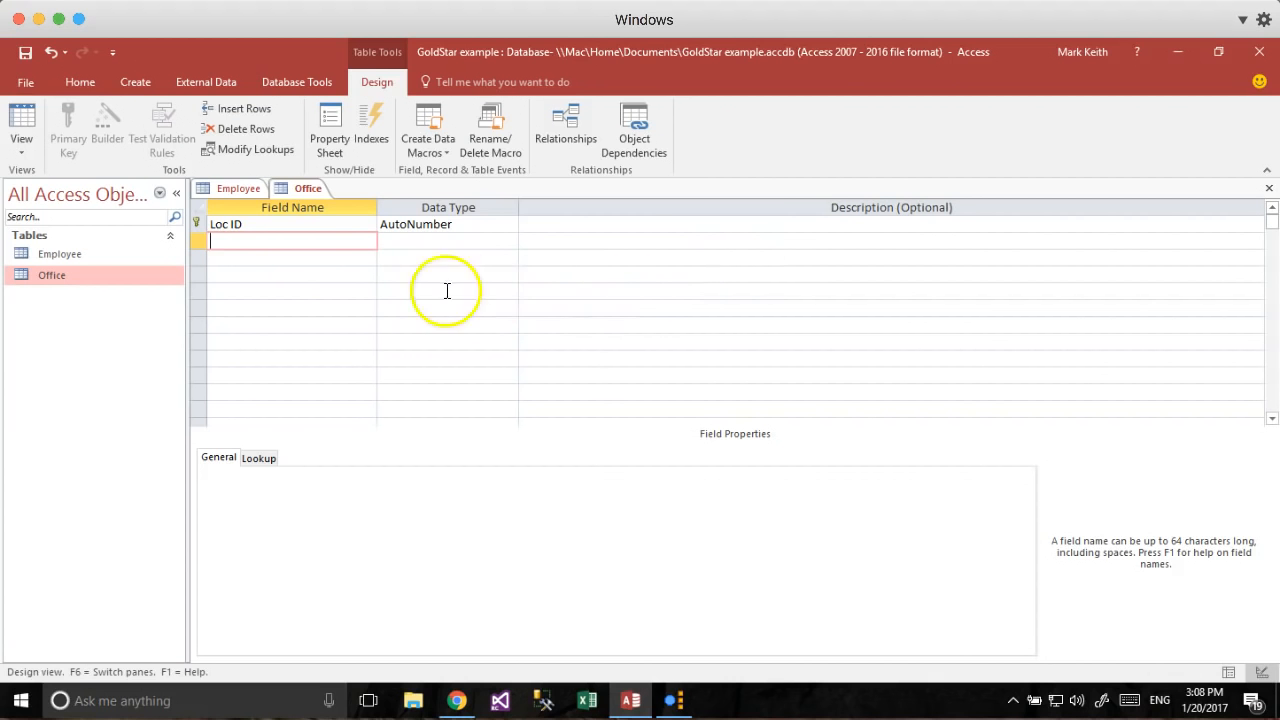
left_click(232, 225)
key("BackSpace")
key("BackSpace")
Add a Short Text field named LocationCity, checking names against the Excel sheet.
key("Down")
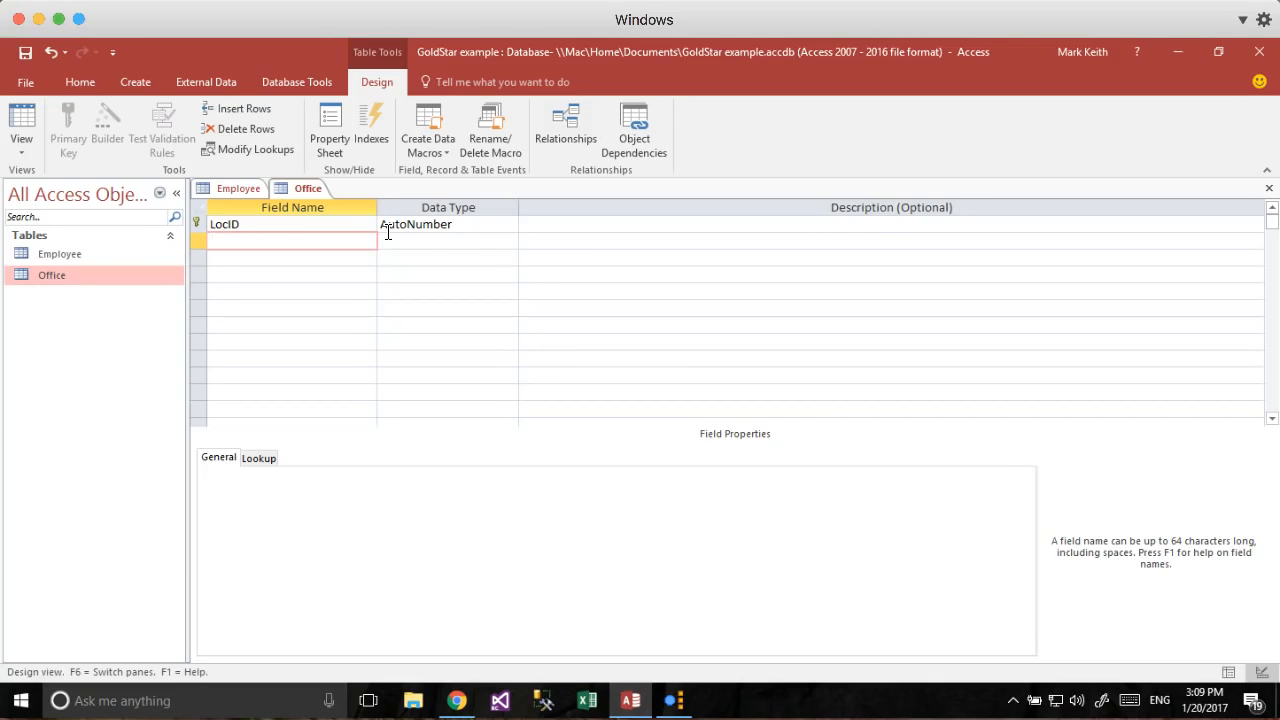
type("ocationCity")
key("Tab")
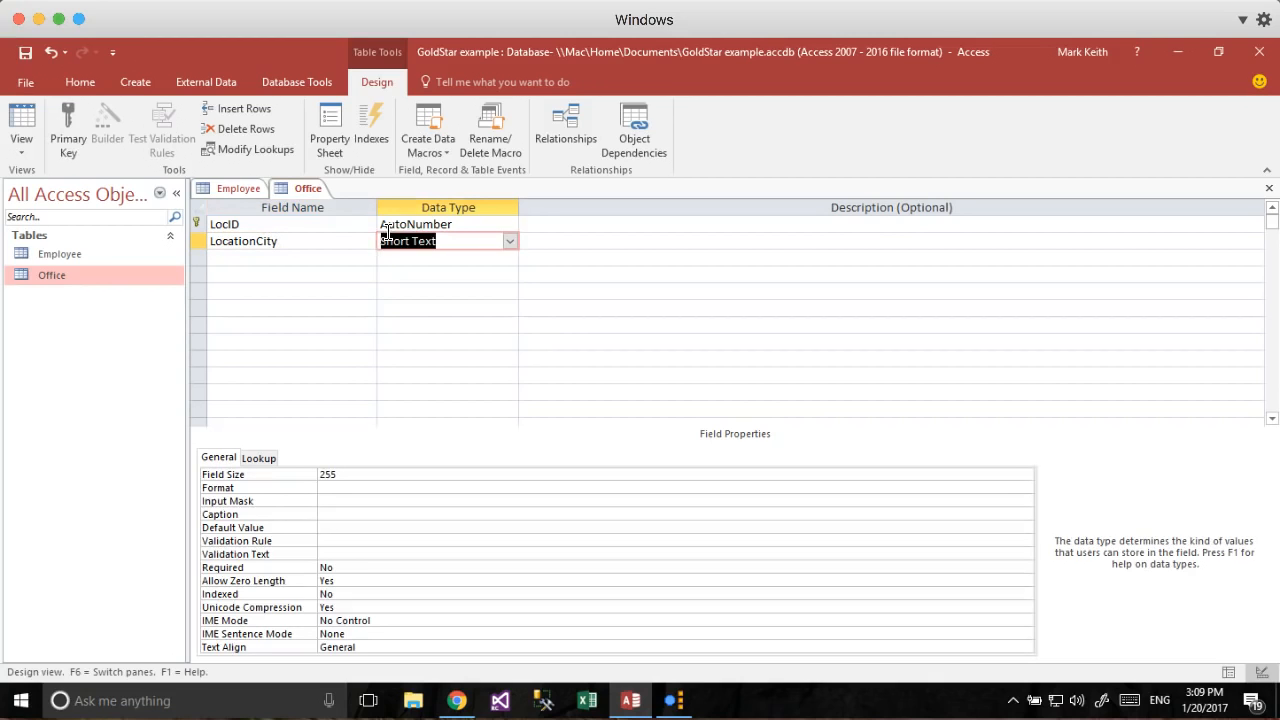
key("Tab")
key("Tab")
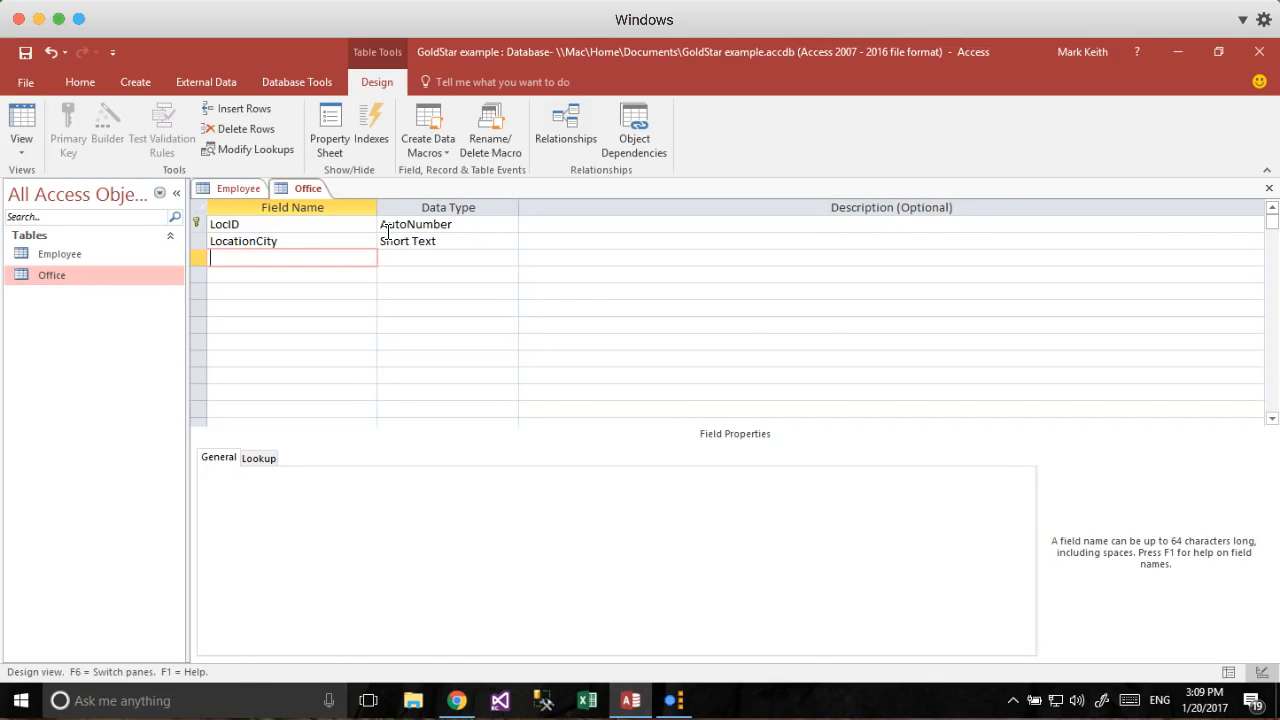
key("super+Tab")
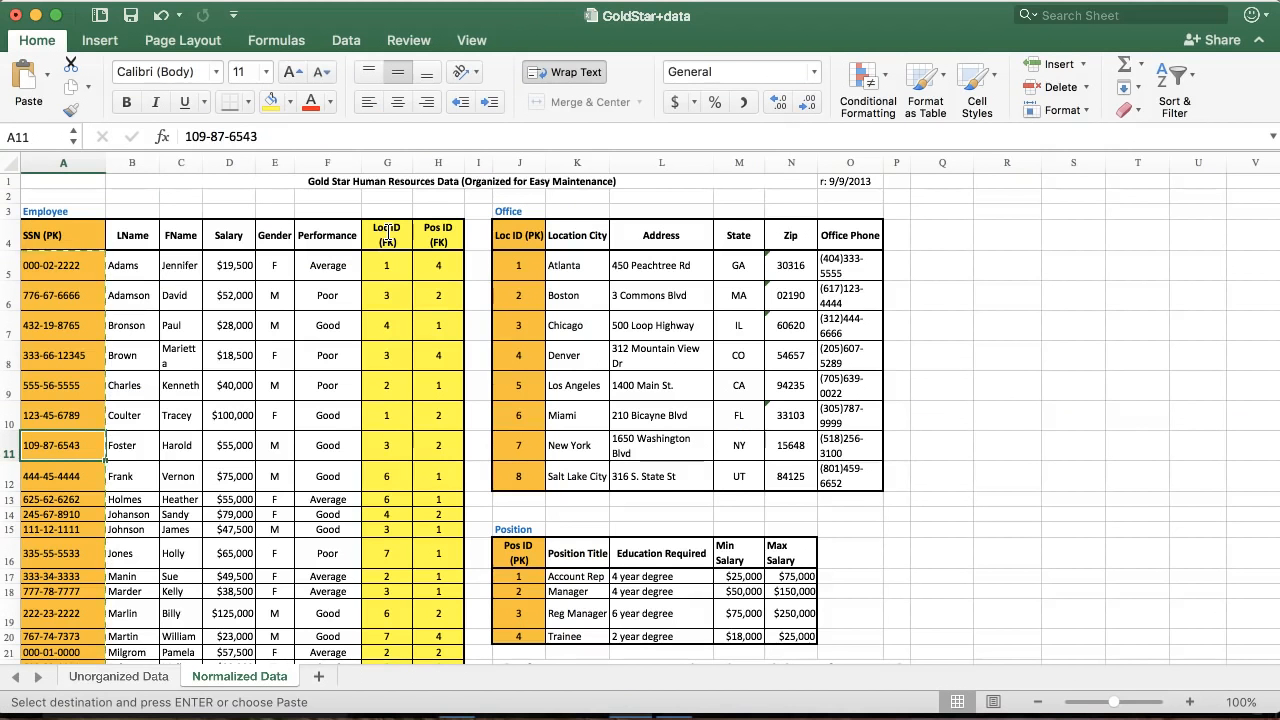
key("super+Tab")
Add Address and State as Short Text fields in the Office table.
type("Address")
key("Tab")
key("Tab")
key("Tab")
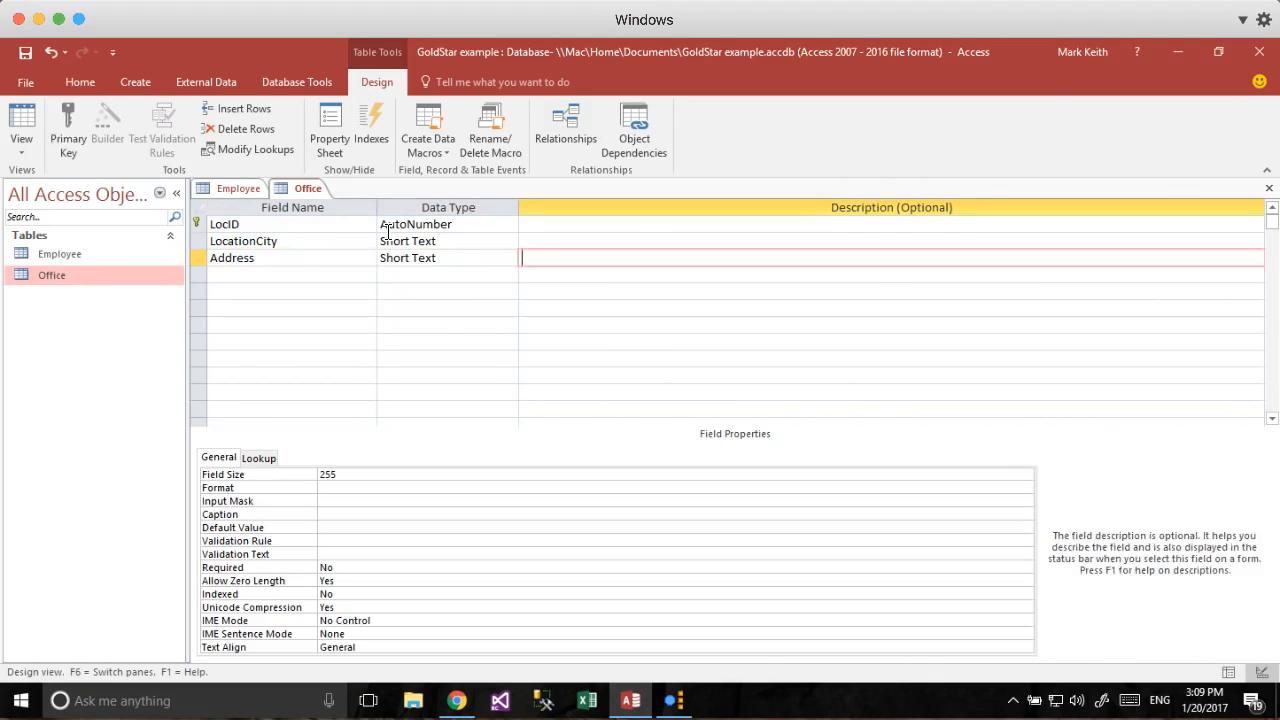
key("super+Tab")
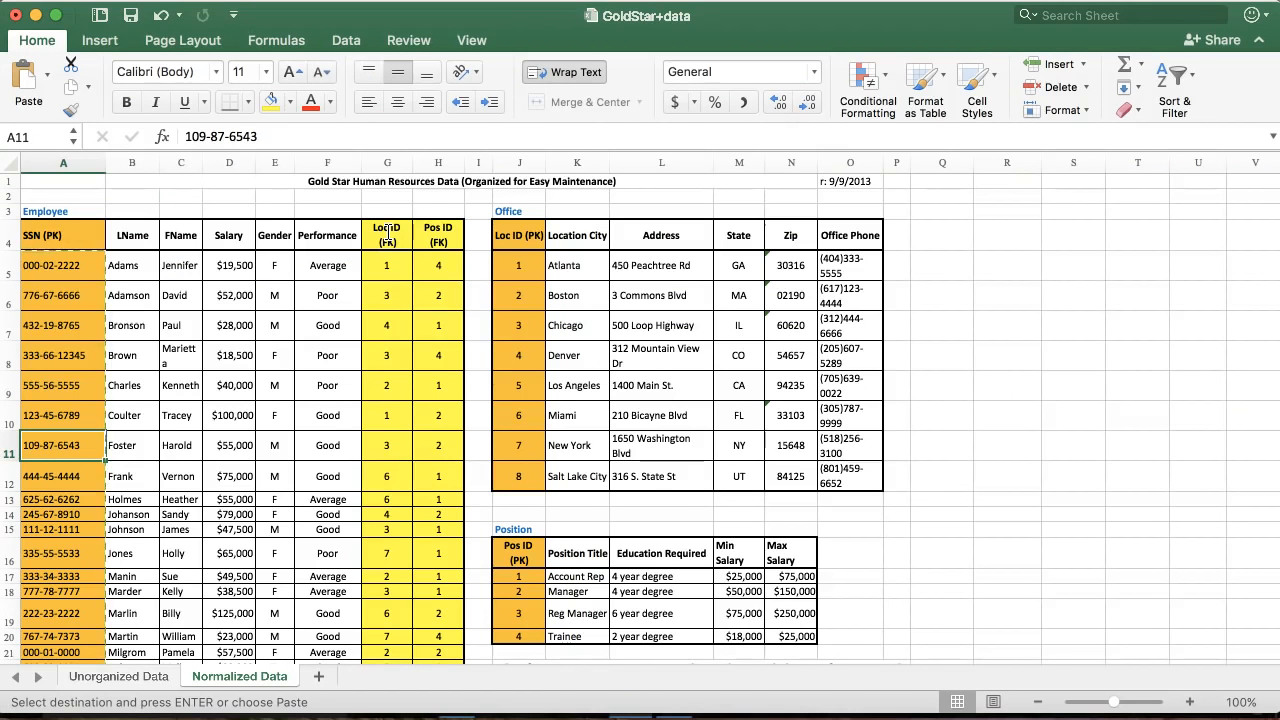
key("super+Tab")
type("State")
key("Tab")
key("Tab")
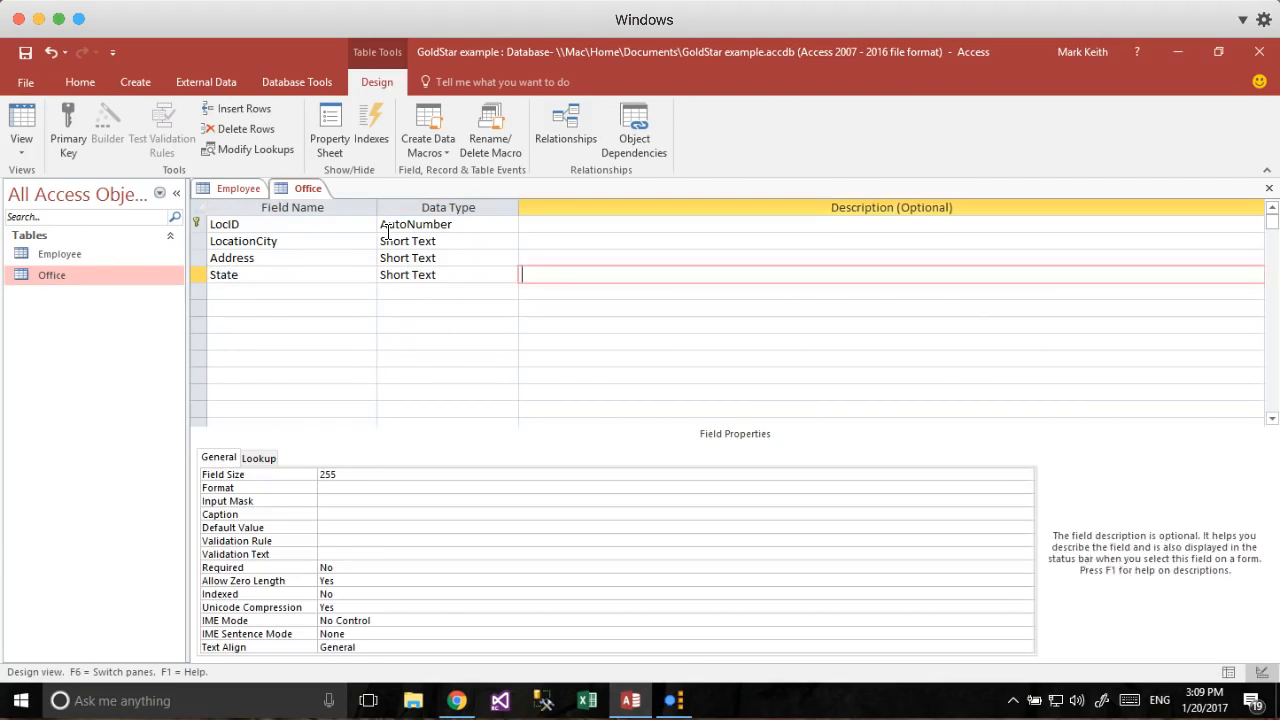
Add Zip and OfficePhone fields, both with the Number data type.
key("Tab")
type("Zip")
key("Tab")
key("Tab")
key("shift+Tab")
type("nu")
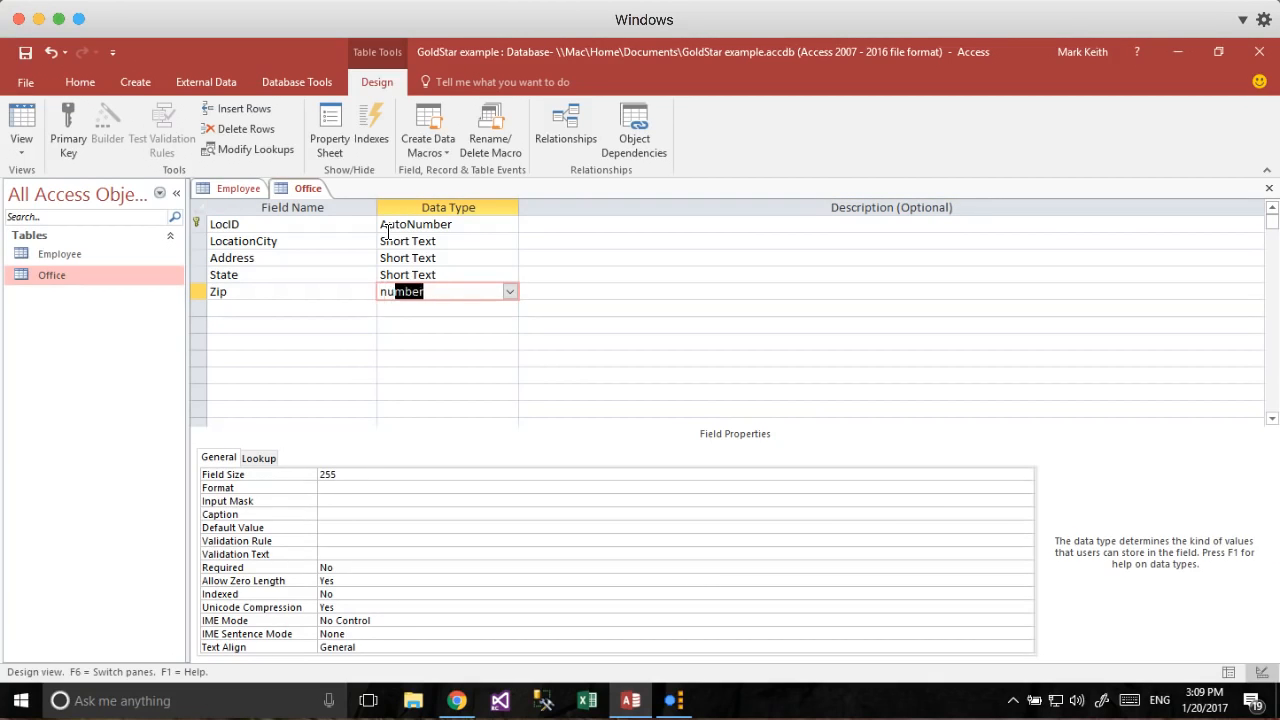
key("Tab")
key("Tab")
type("OfficePHone")
key("BackSpace")
key("BackSpace")
key("BackSpace")
key("BackSpace")
type("hone")
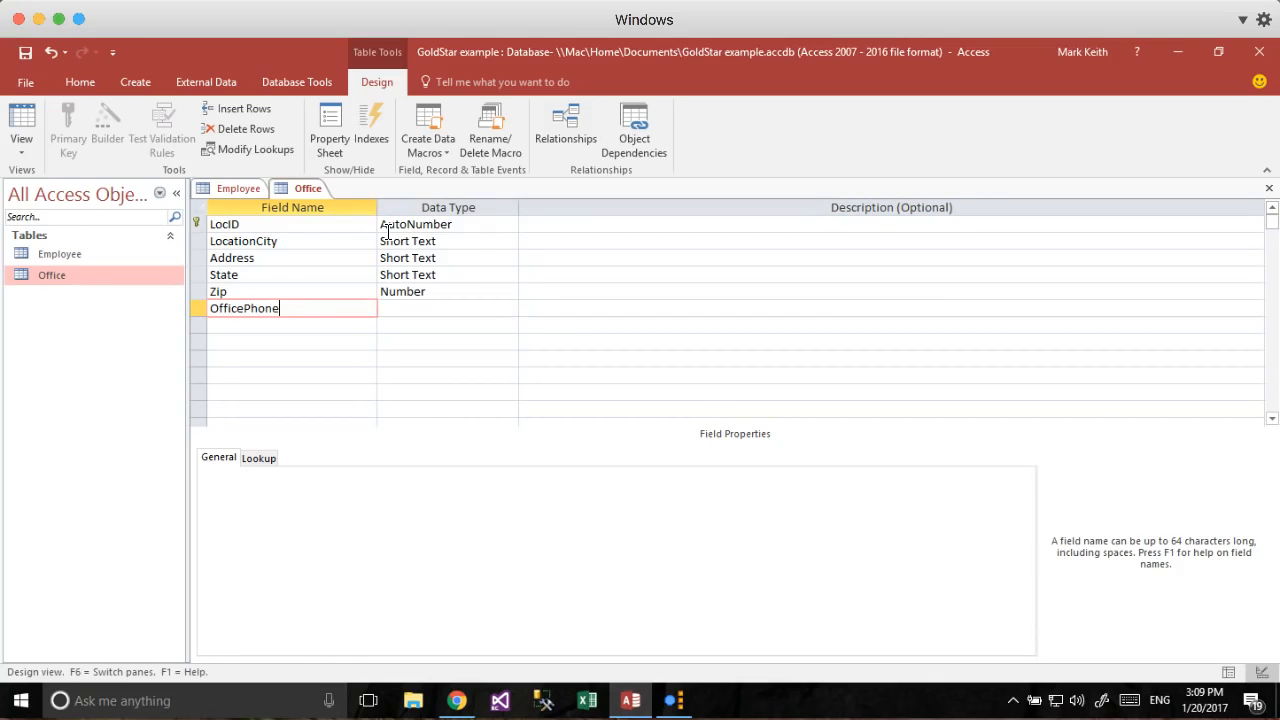
key("Tab")
type("n")
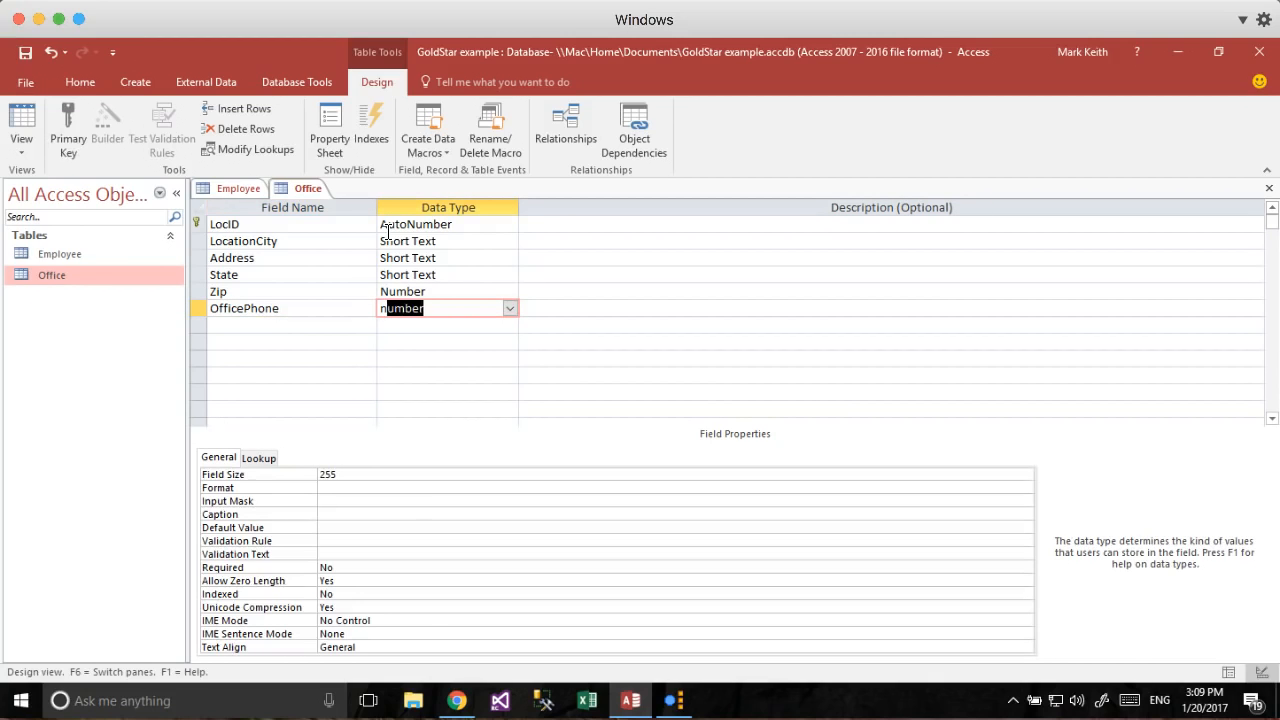
key("Tab")
key("Tab")
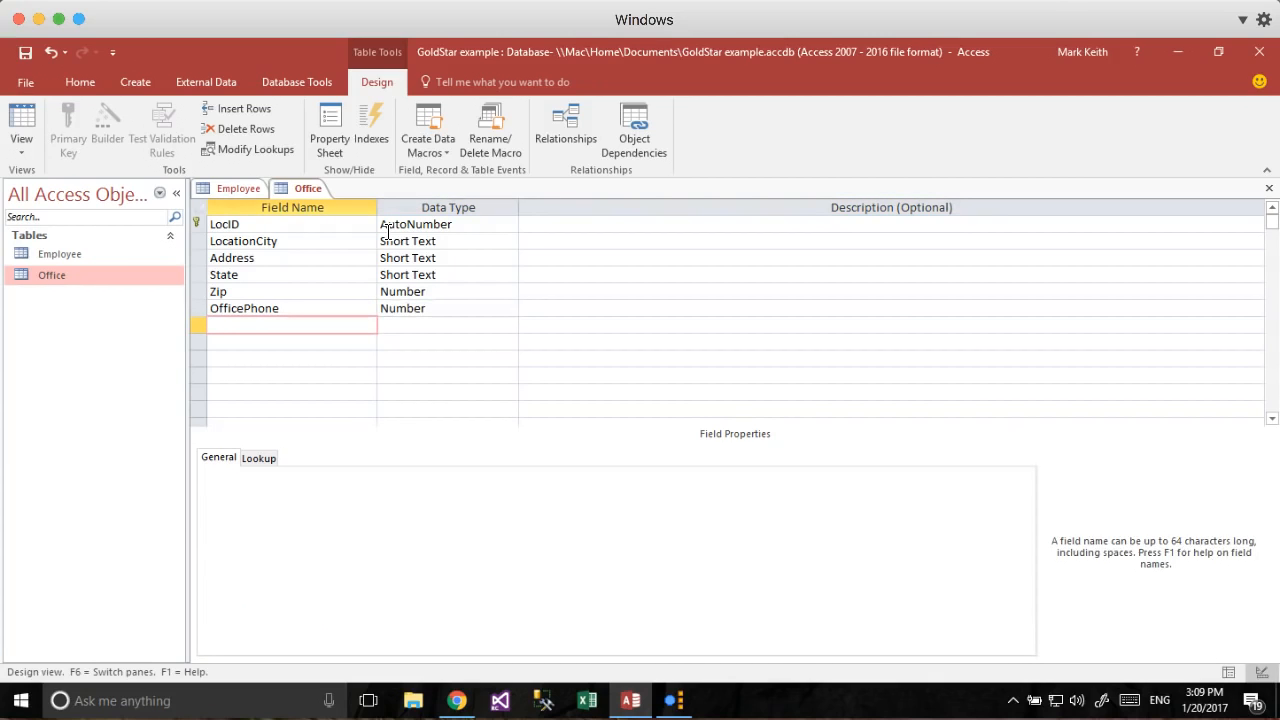
Change the State field size from 255 to 2.
left_click(465, 274)
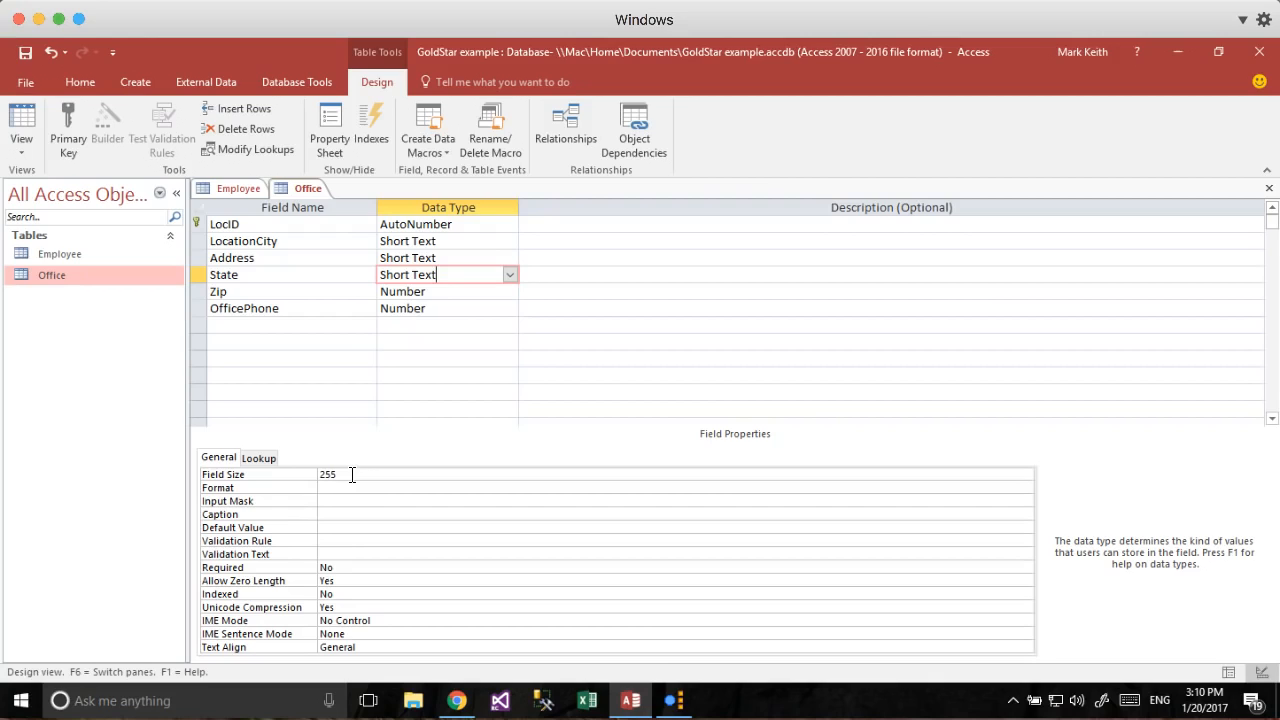
left_click_drag(352, 475, 294, 475)
type("2")
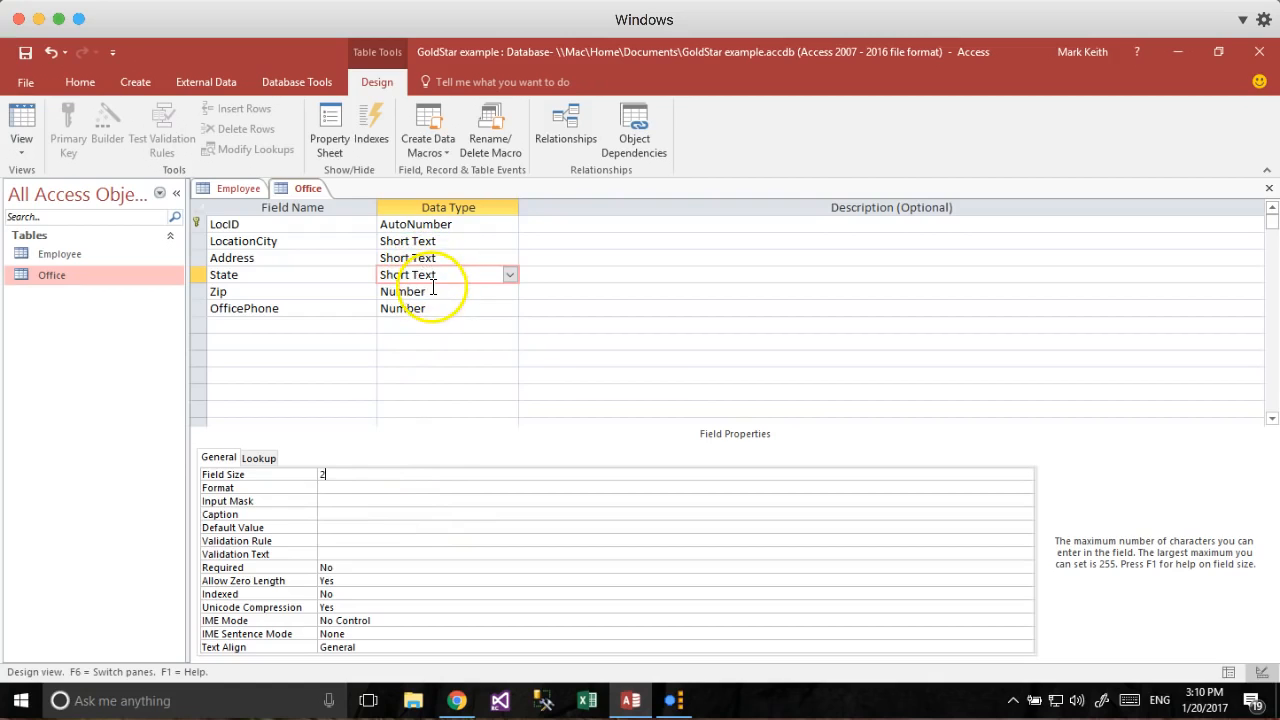
left_click(380, 487)
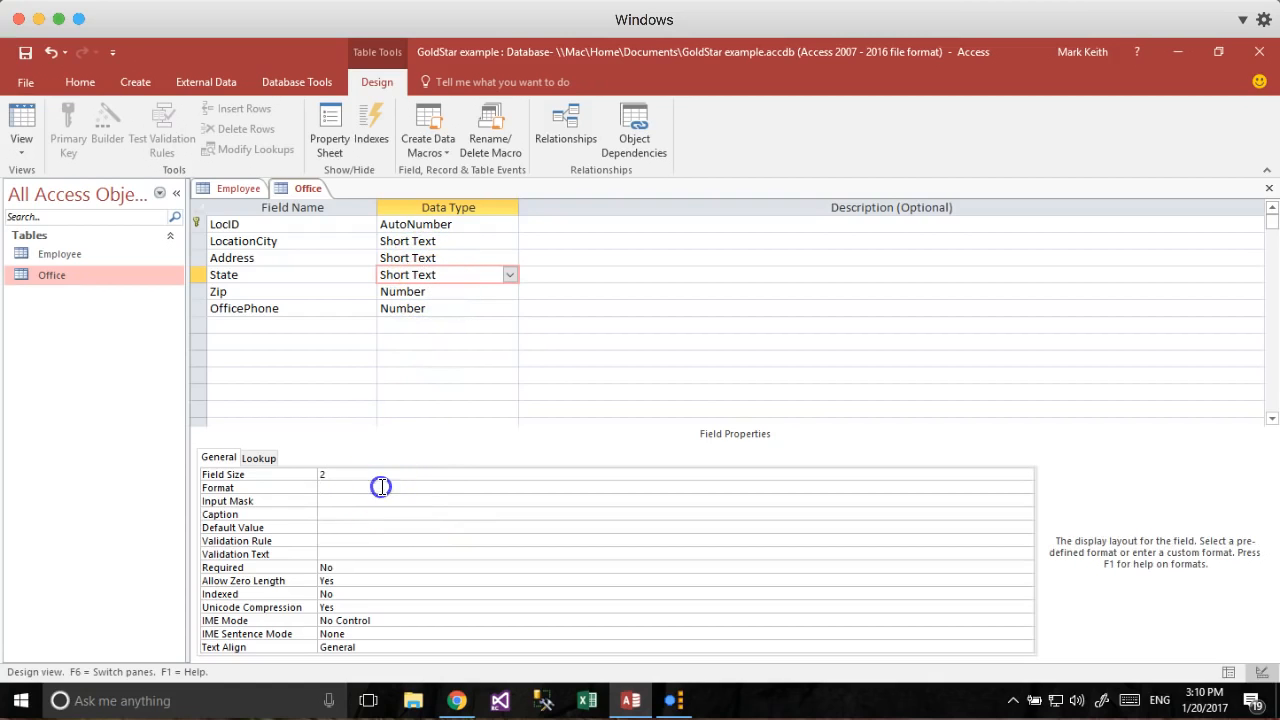
left_click(327, 500)
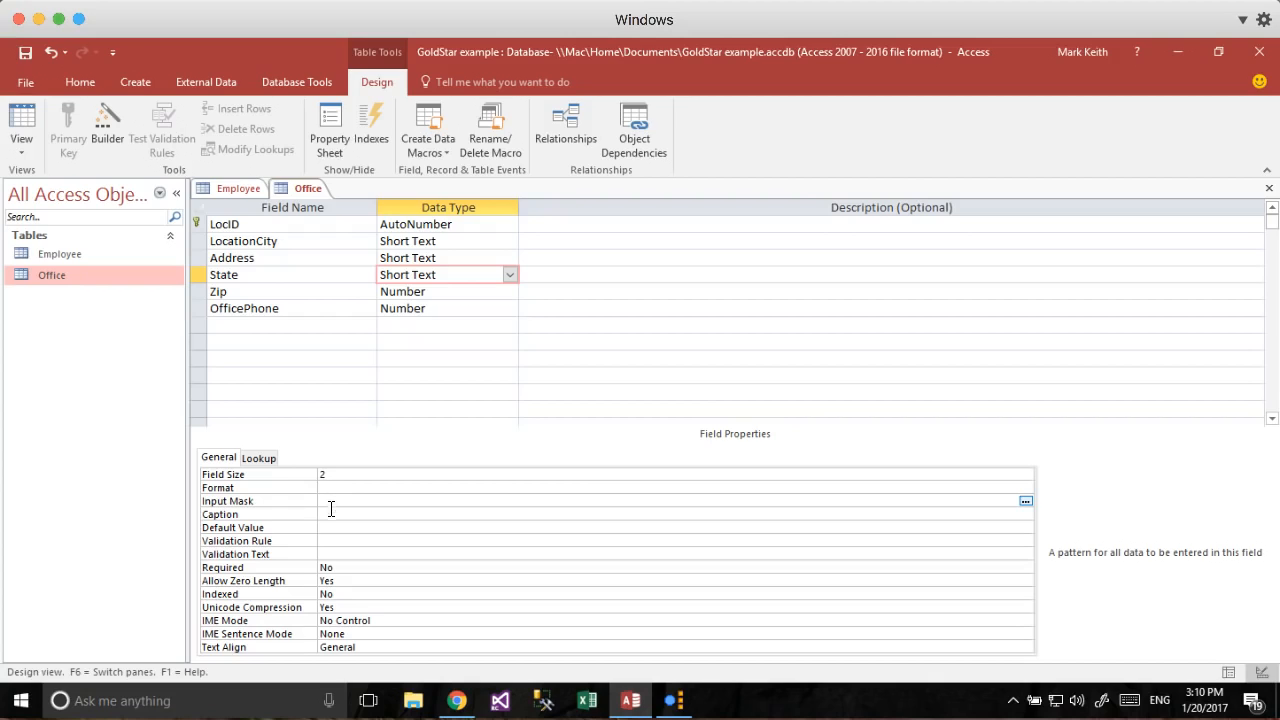
Enter CA as State's default value, then delete it again.
left_click(327, 528)
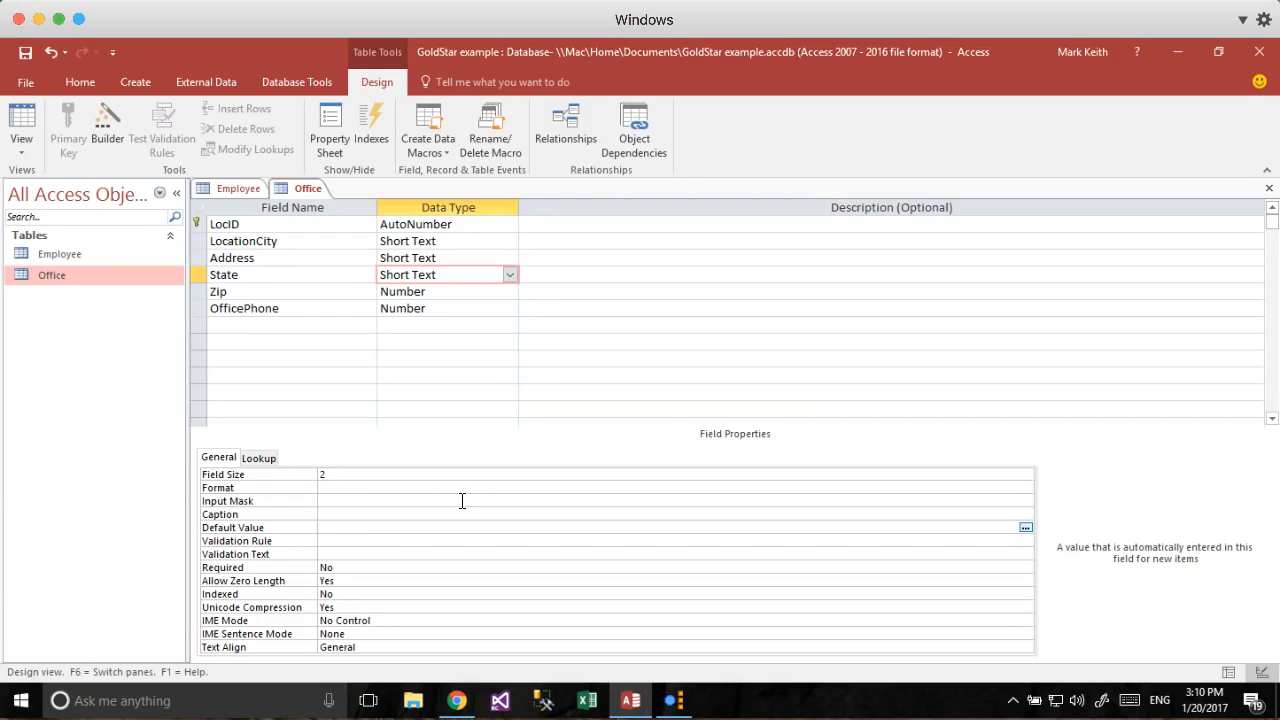
key("Return")
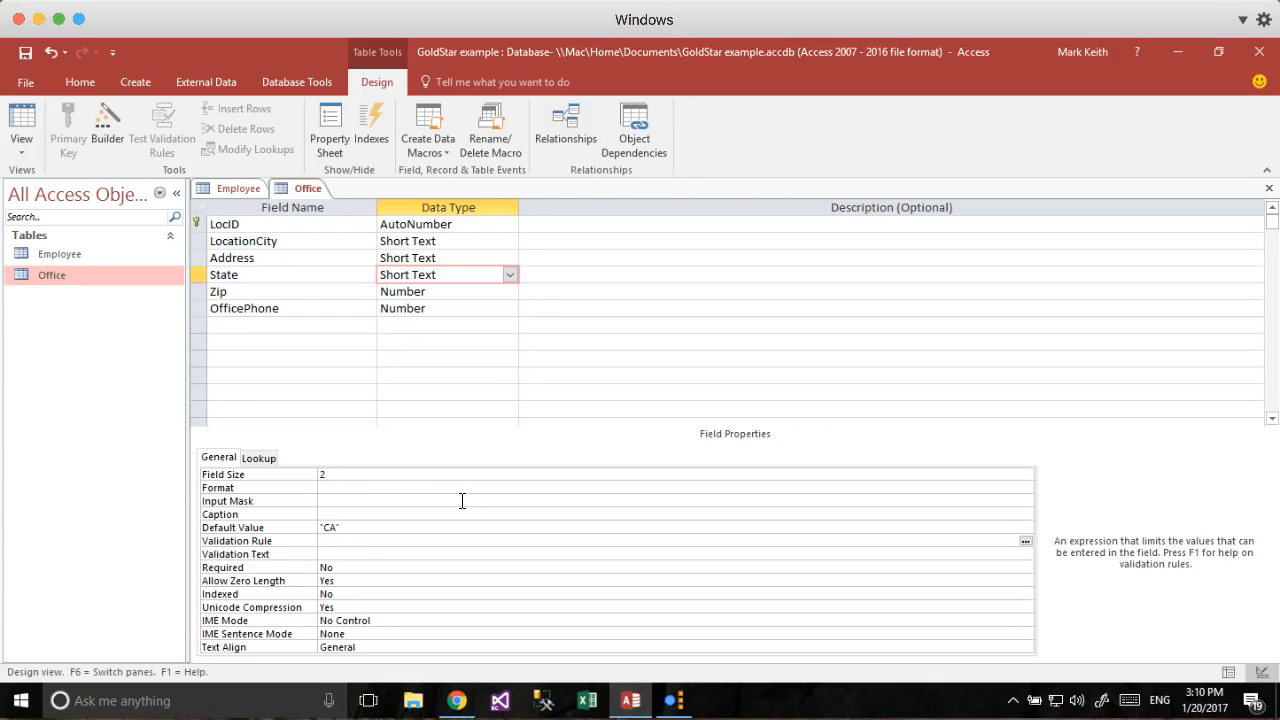
left_click(350, 526)
double_click(350, 526)
key("Delete")
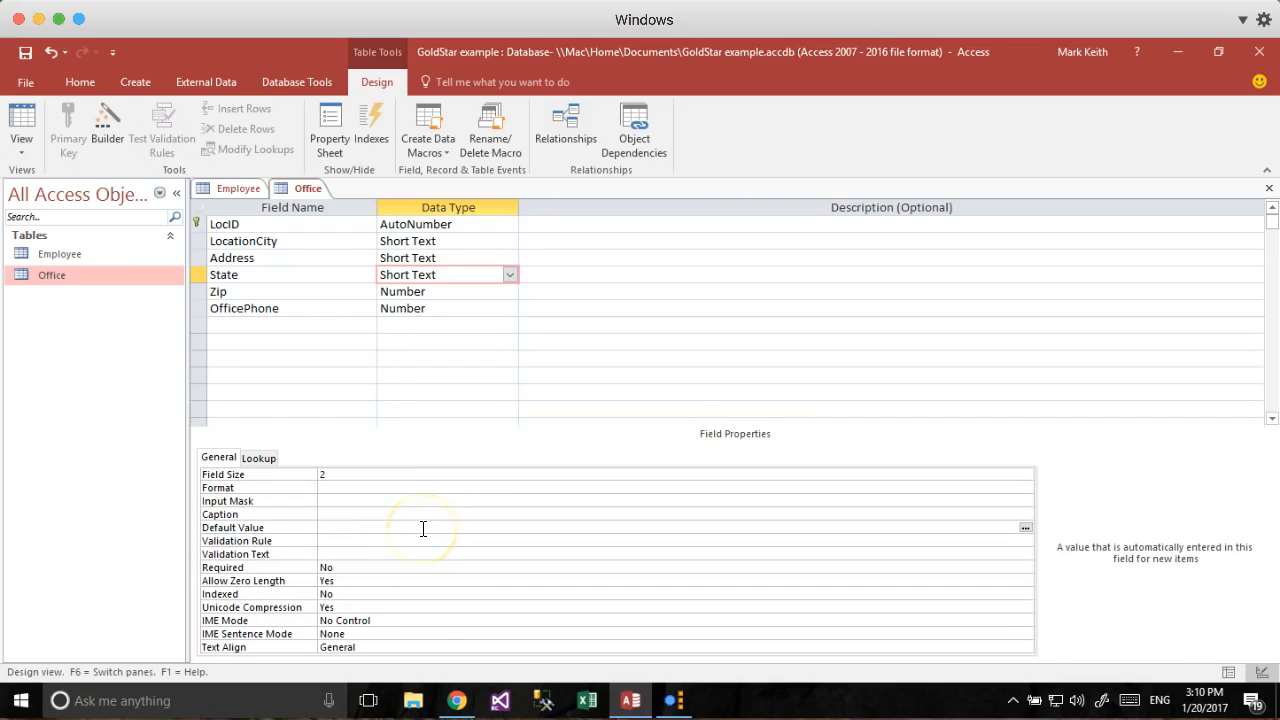
Keep State's Required property at No, then review the LocID and LocationCity fields.
left_click(343, 570)
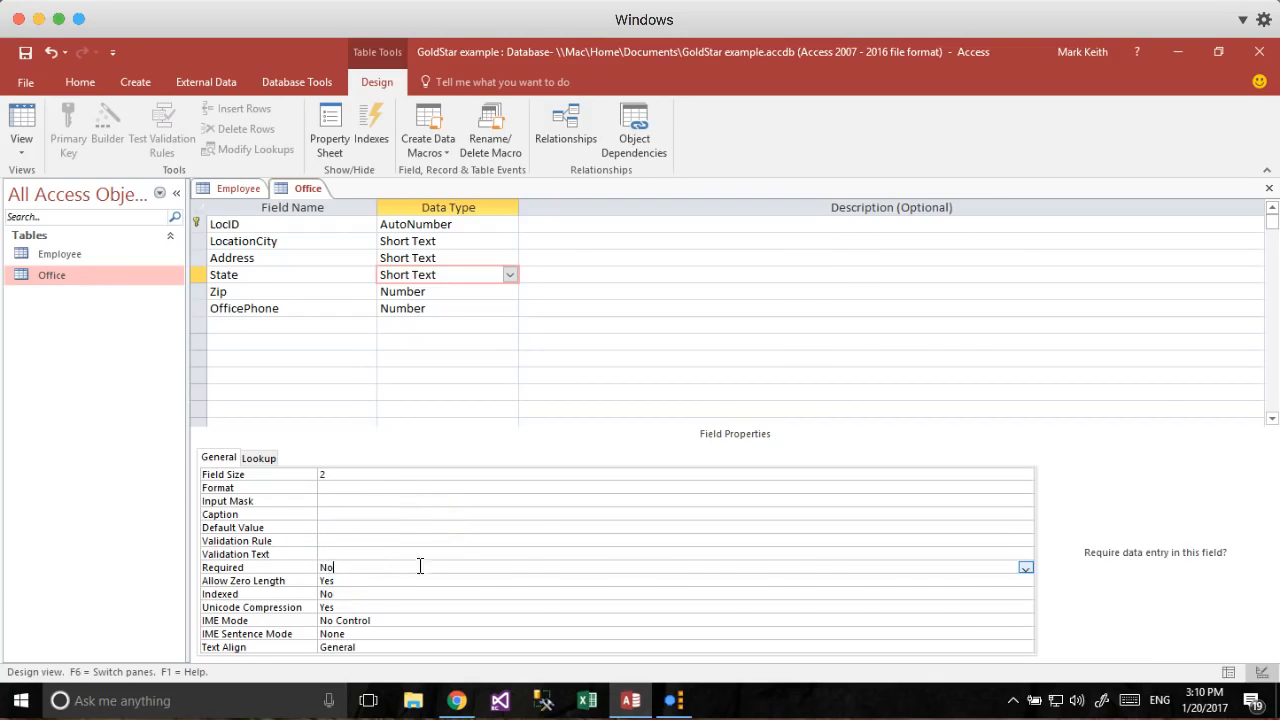
left_click(1026, 568)
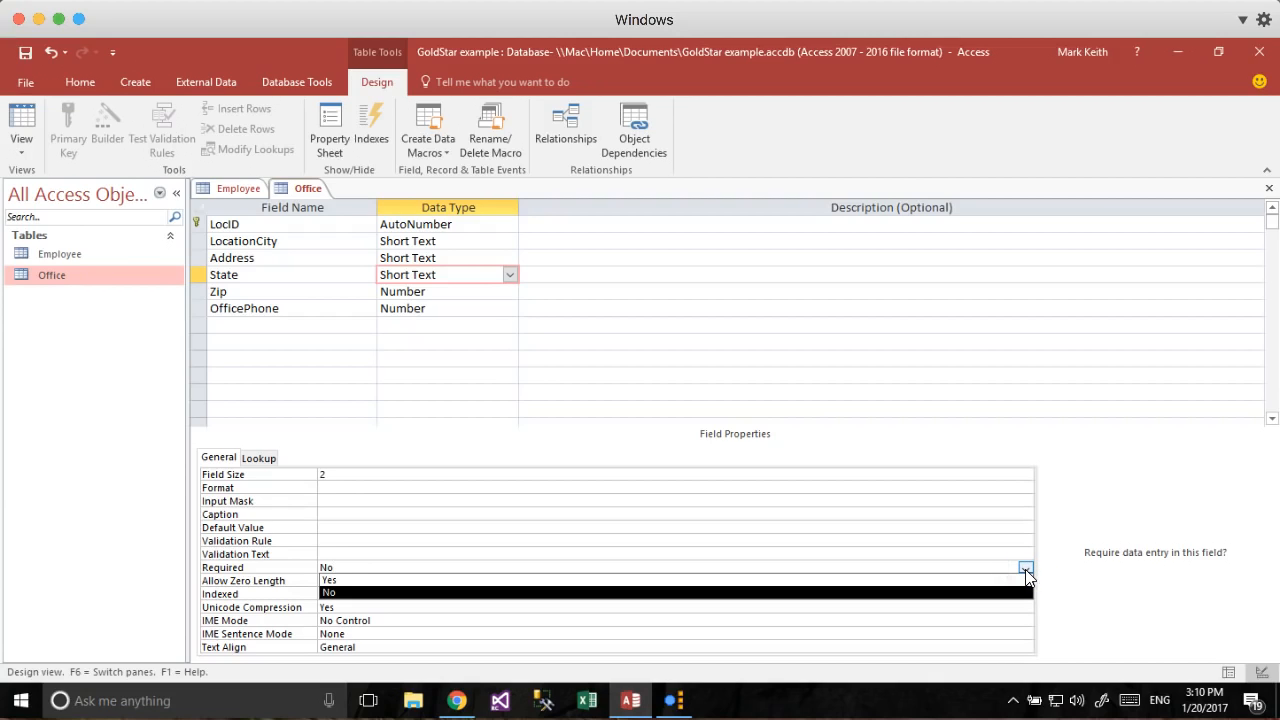
left_click(1026, 569)
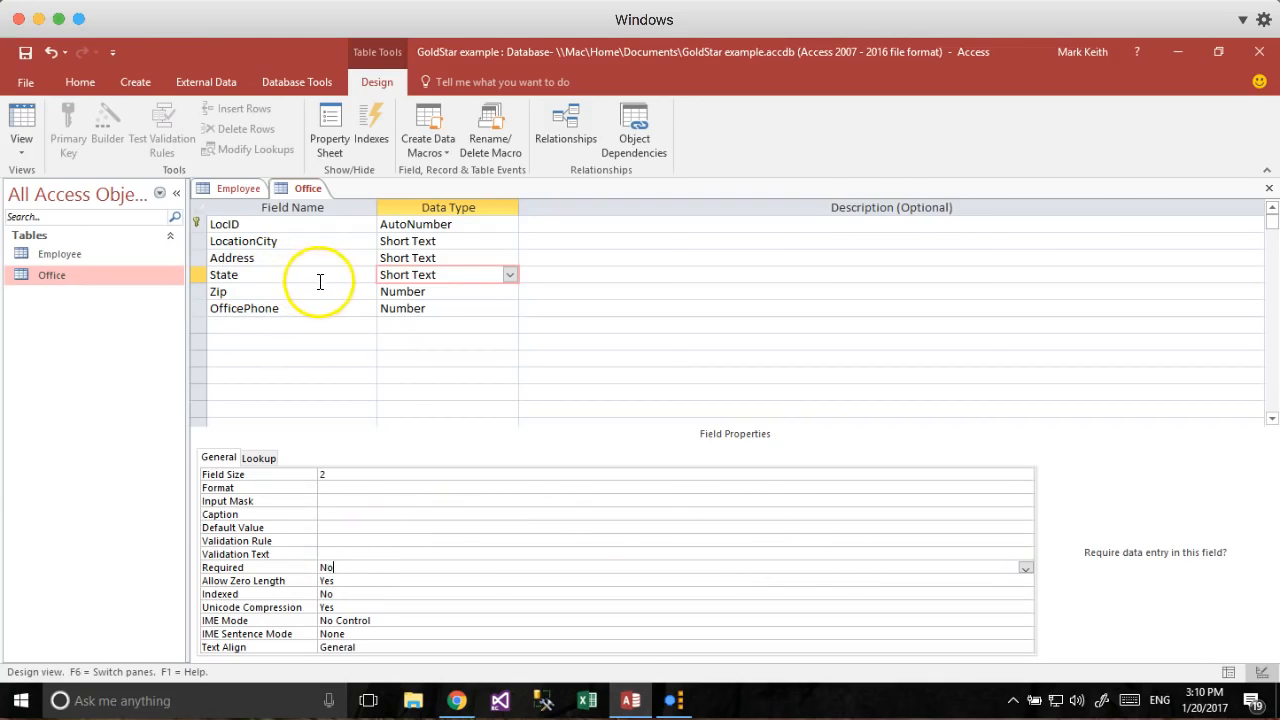
left_click(477, 227)
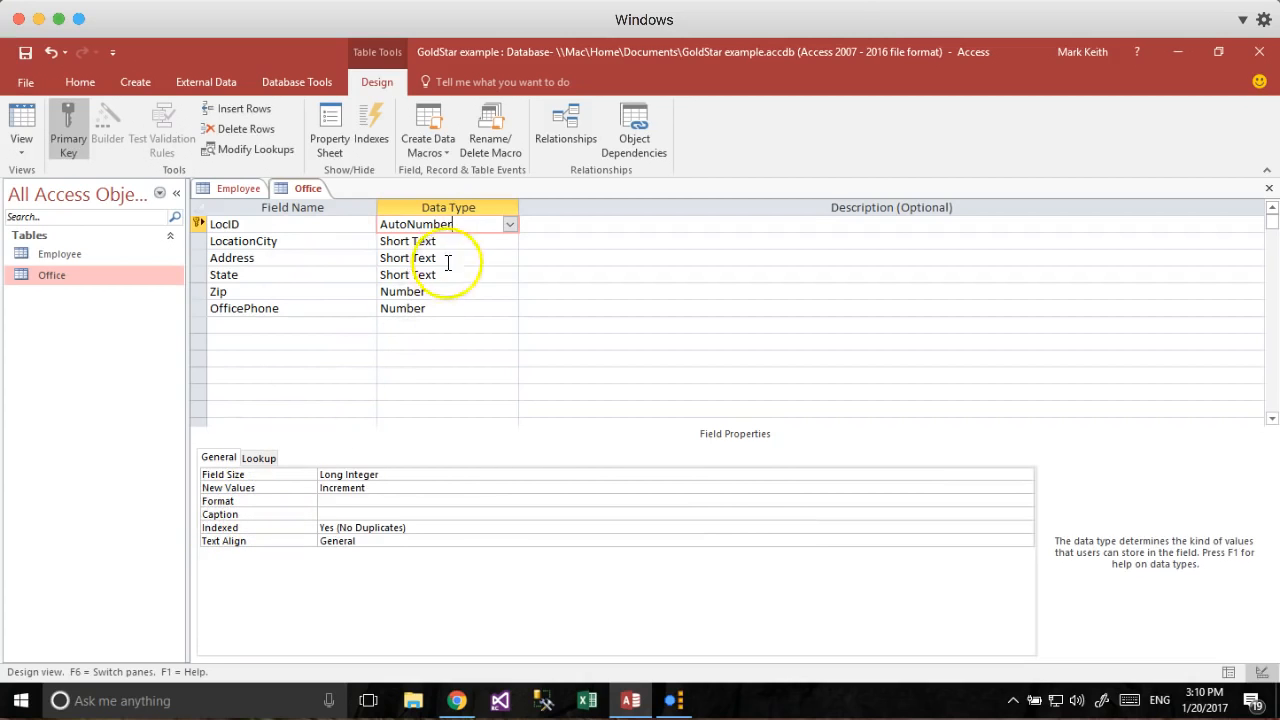
left_click(345, 227)
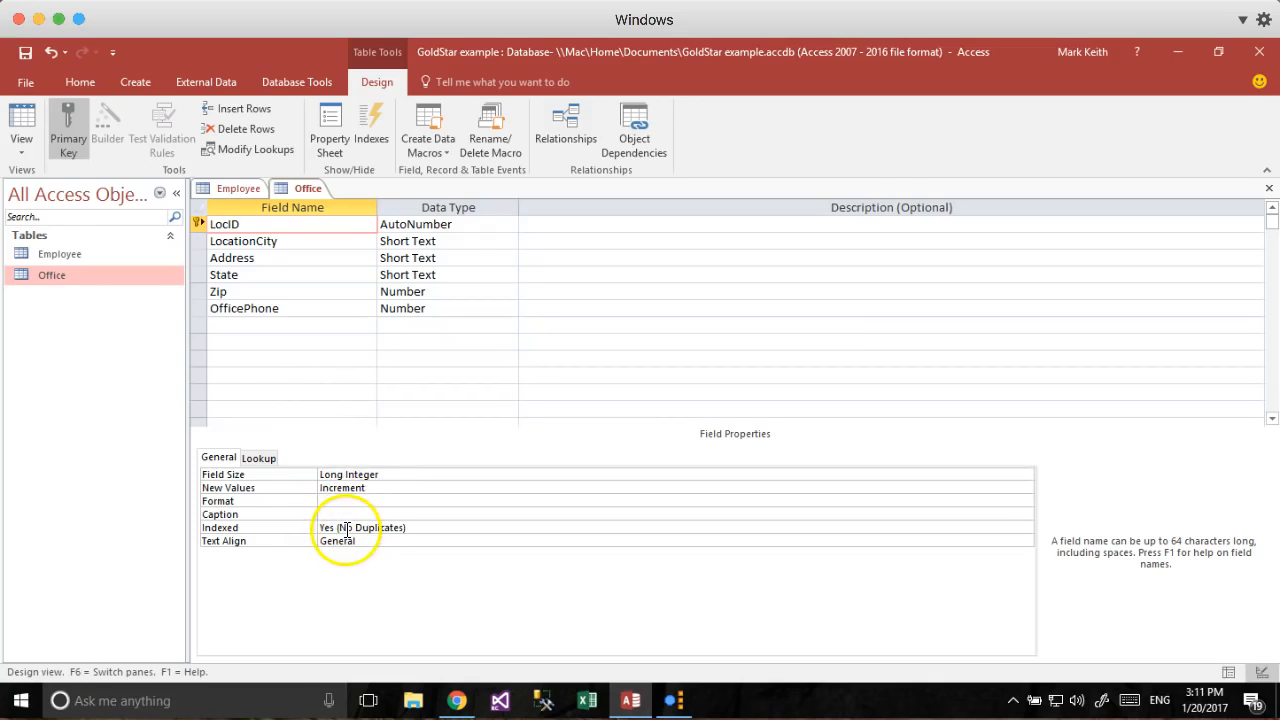
left_click(329, 243)
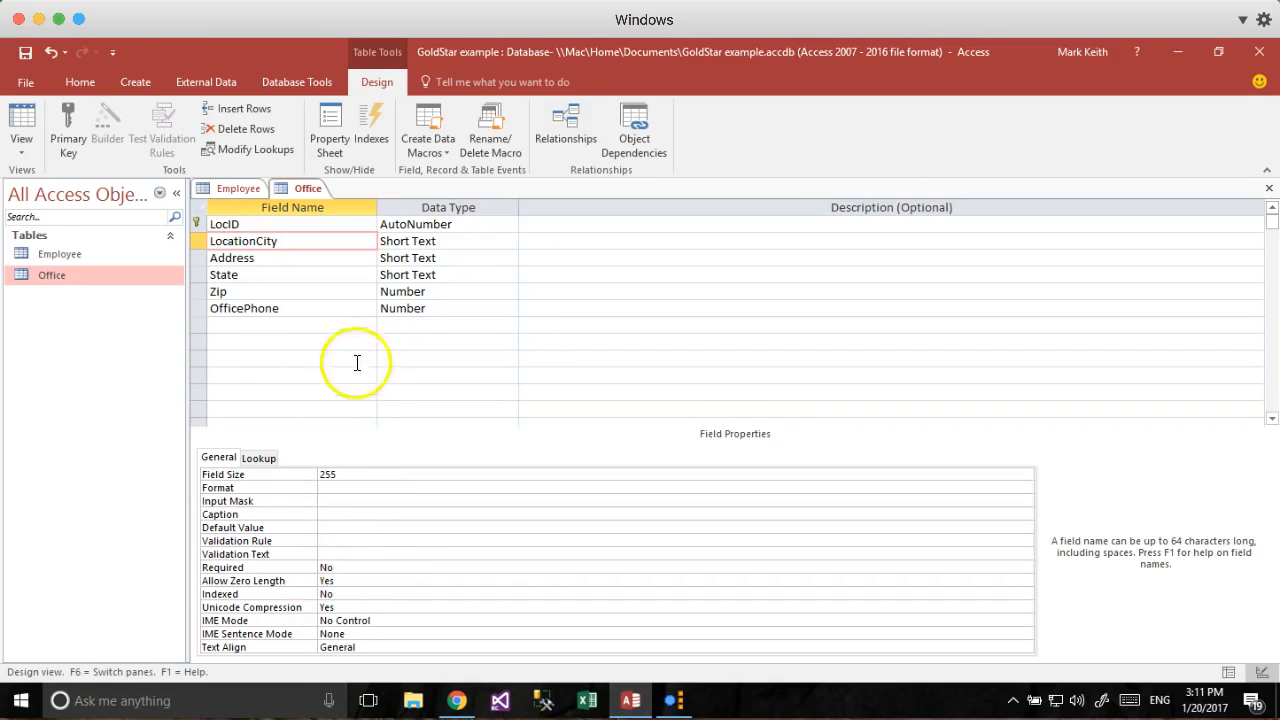
Set the Zip field size to Integer.
left_click(443, 292)
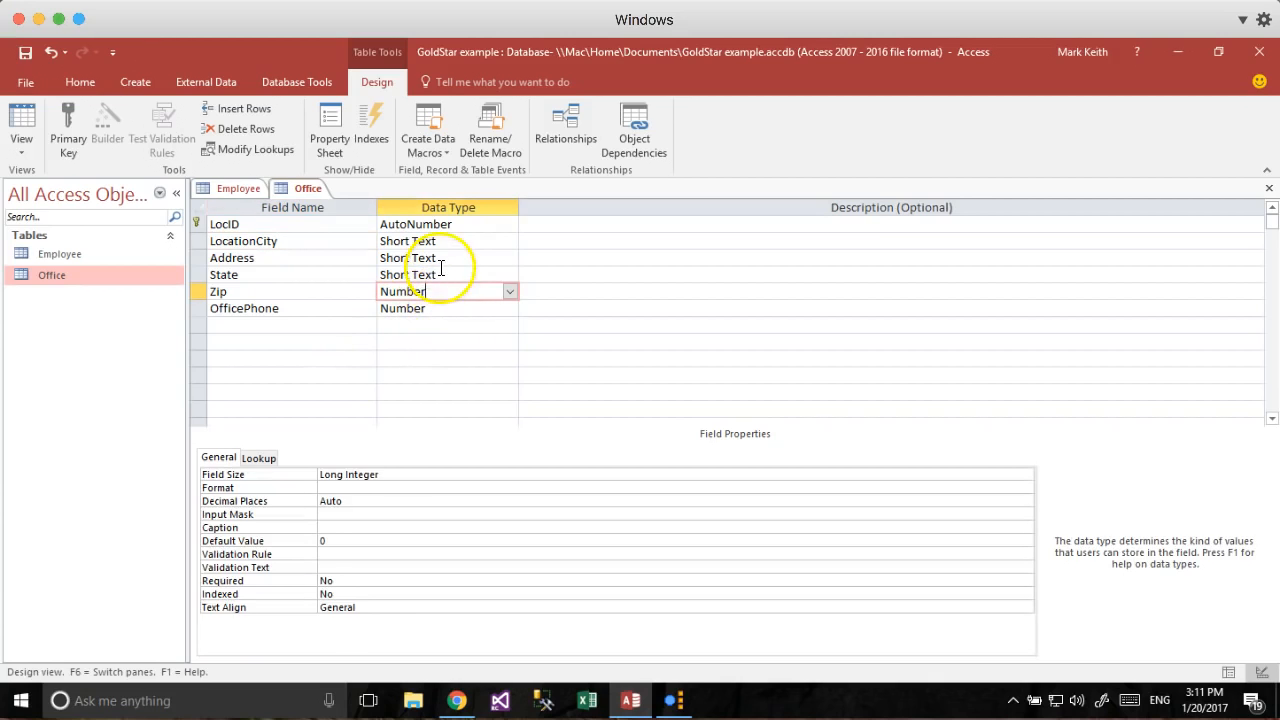
left_click(440, 271)
left_click(447, 291)
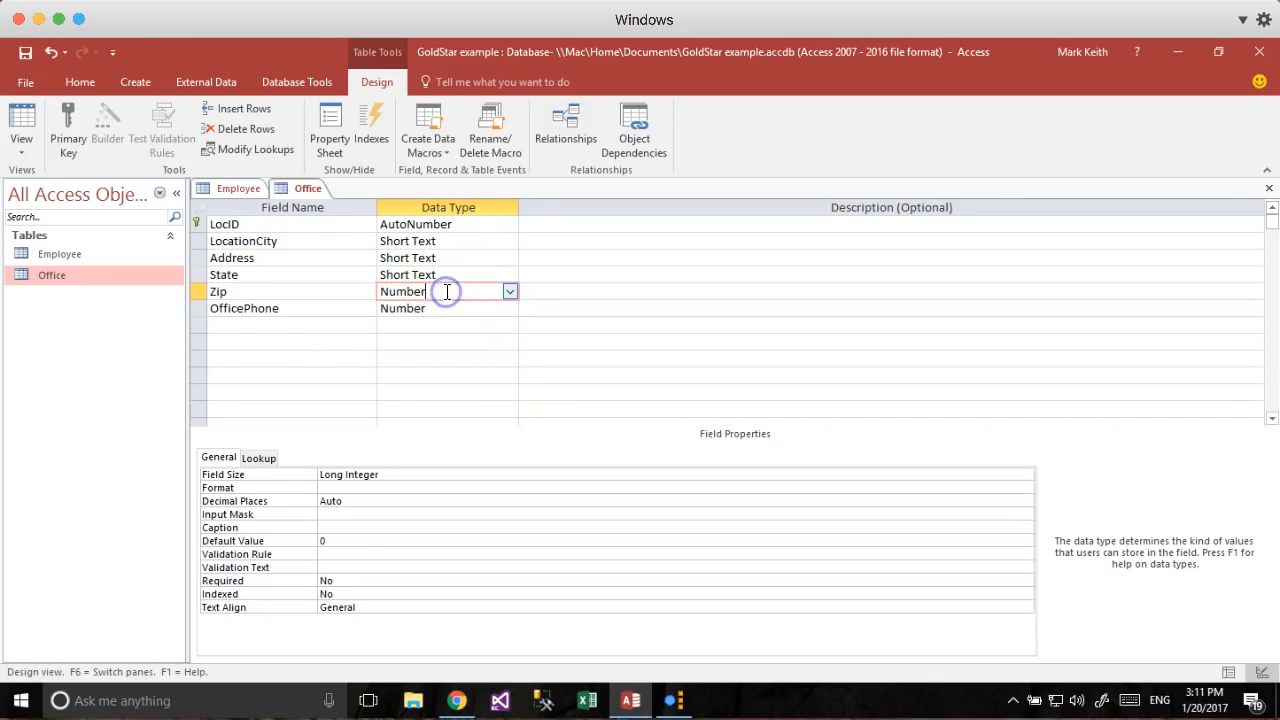
left_click(371, 470)
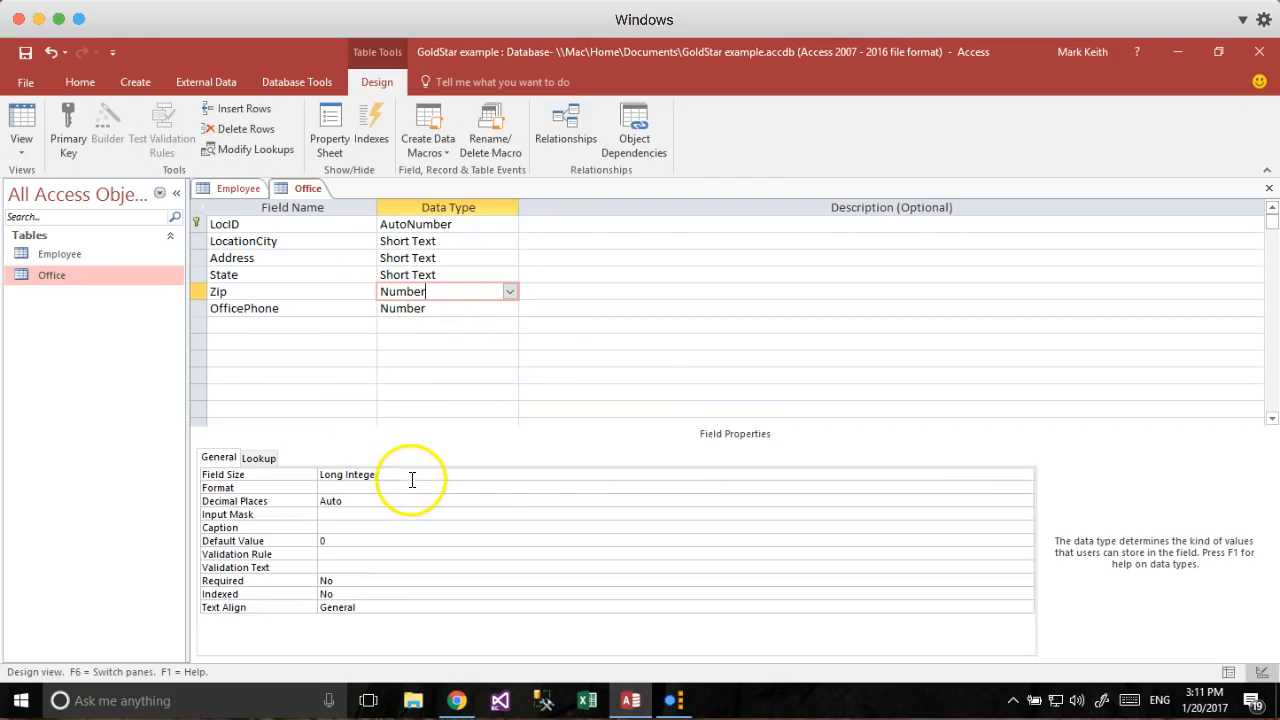
left_click(728, 472)
left_click(1025, 474)
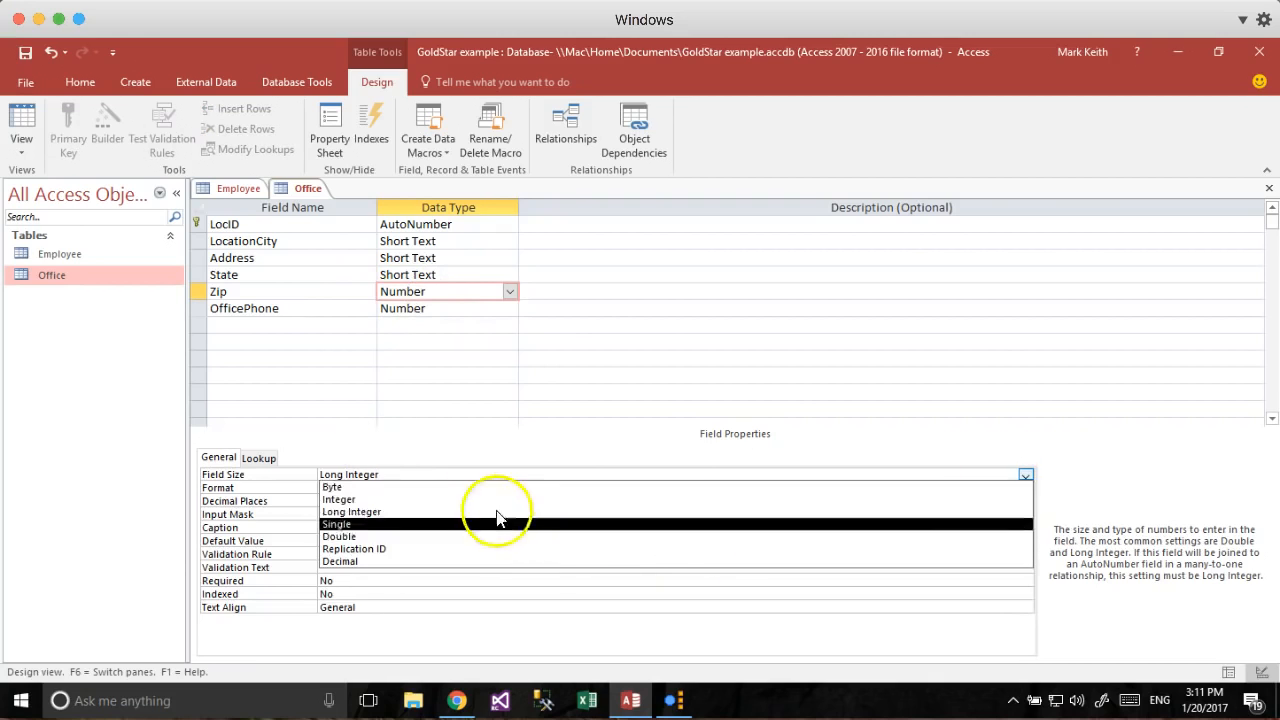
left_click(414, 500)
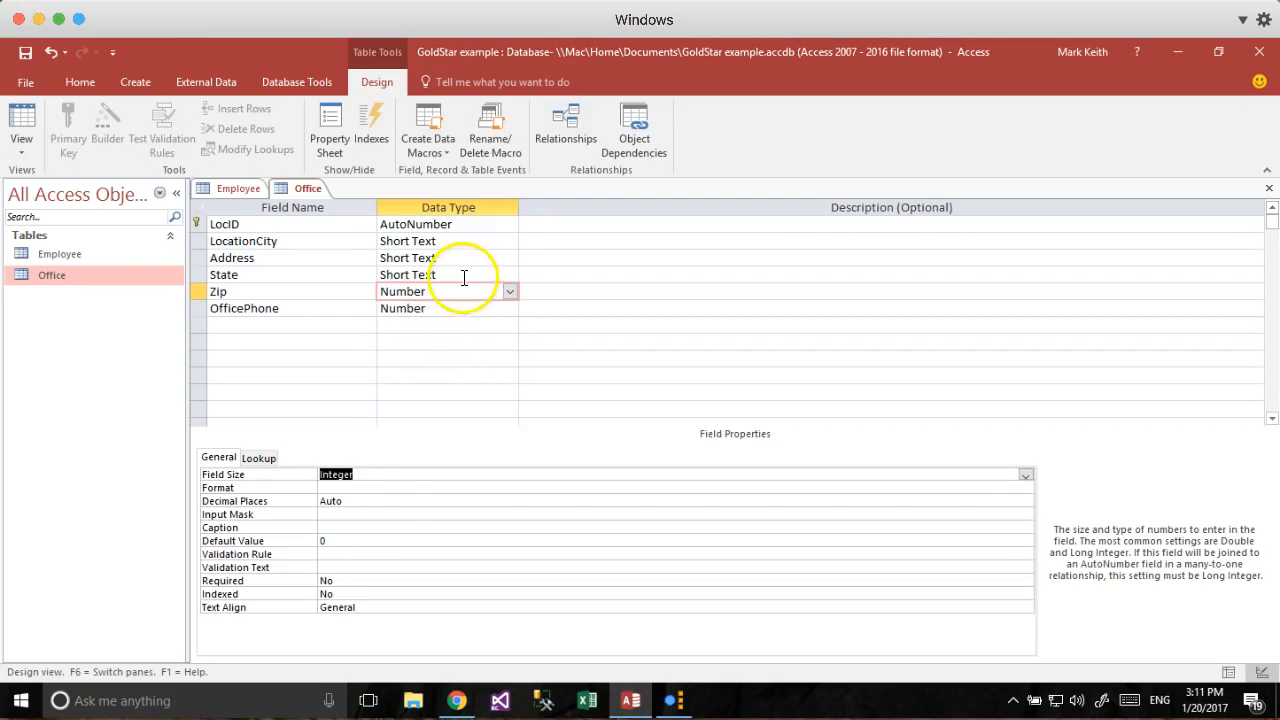
Leave the OfficePhone field size as Long Integer.
left_click(457, 309)
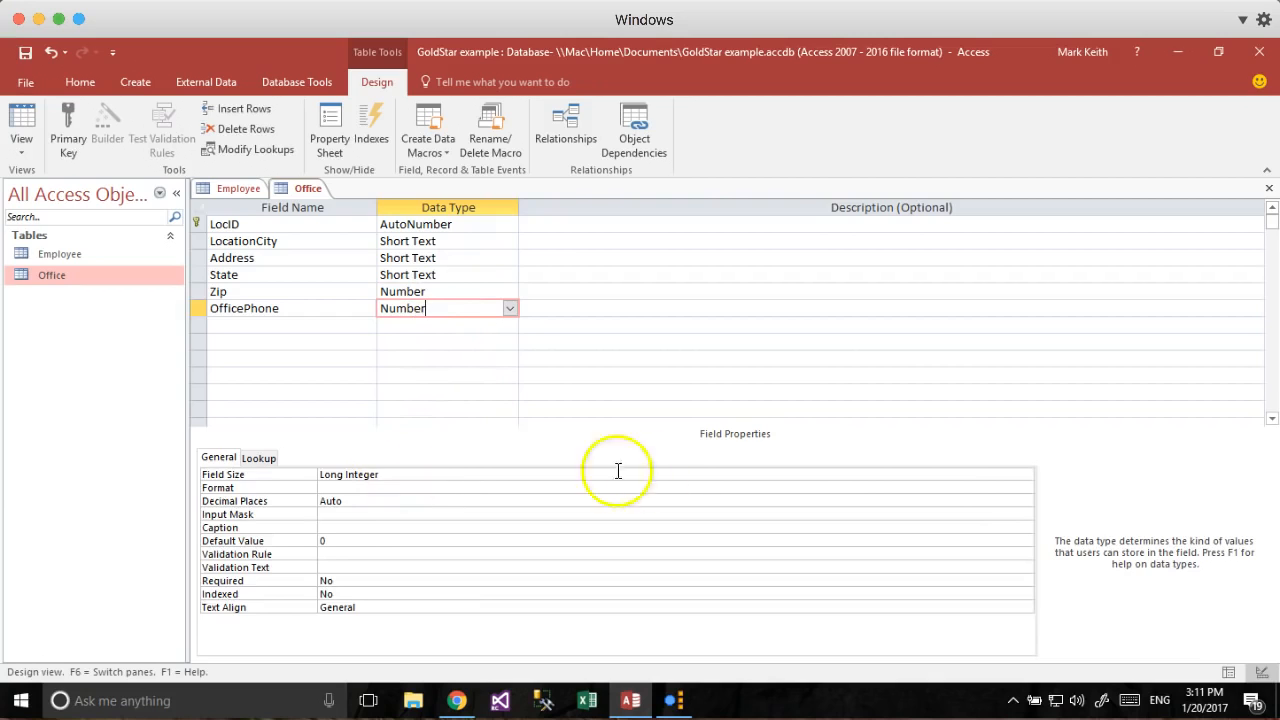
left_click(950, 474)
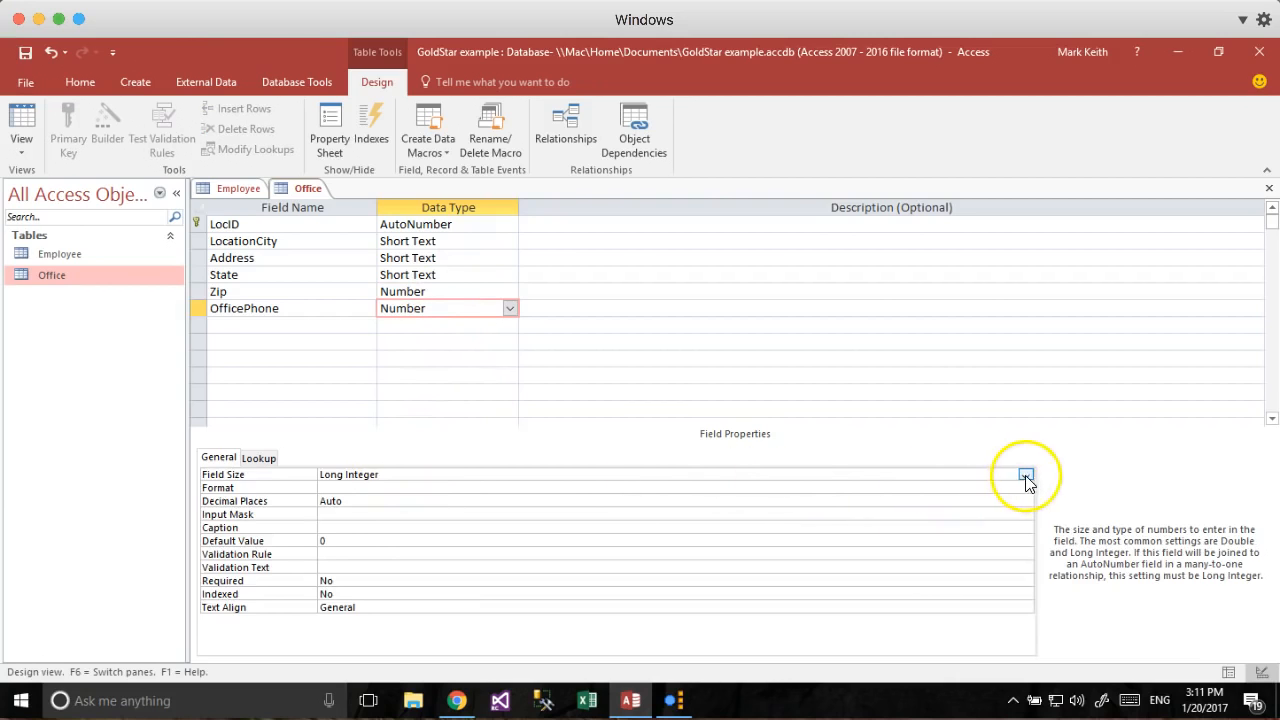
left_click(1025, 476)
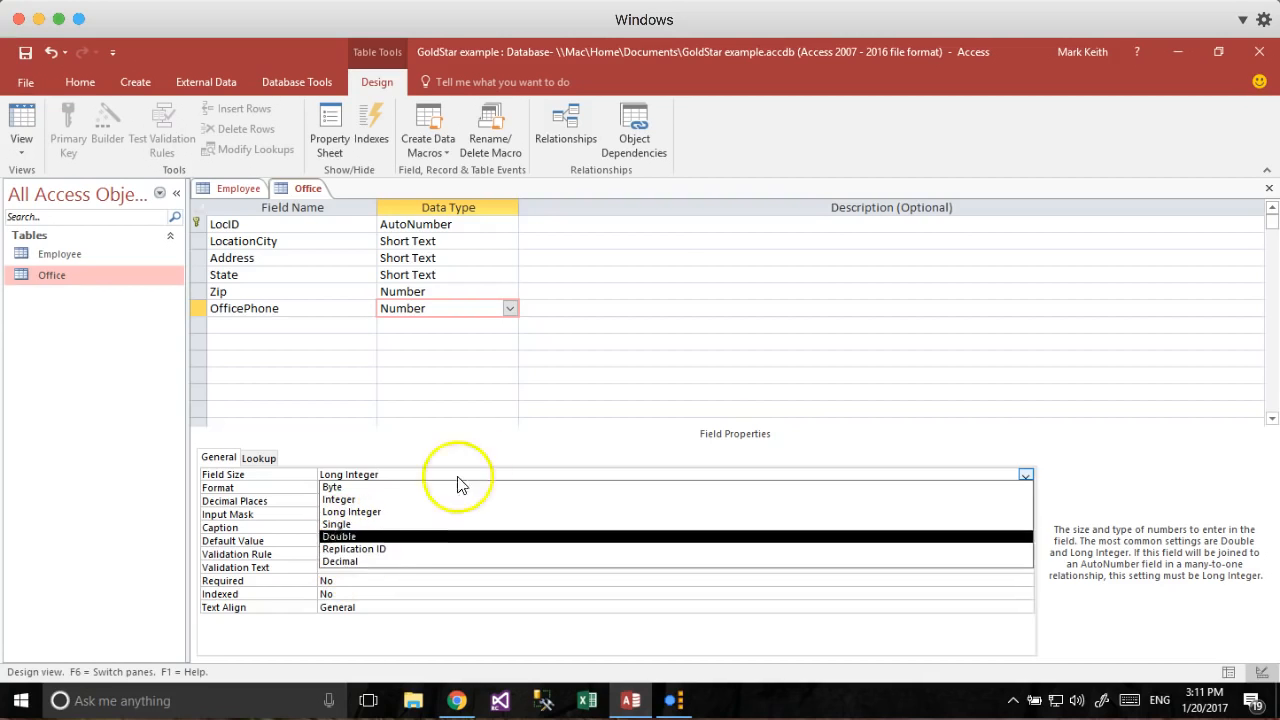
left_click(505, 456)
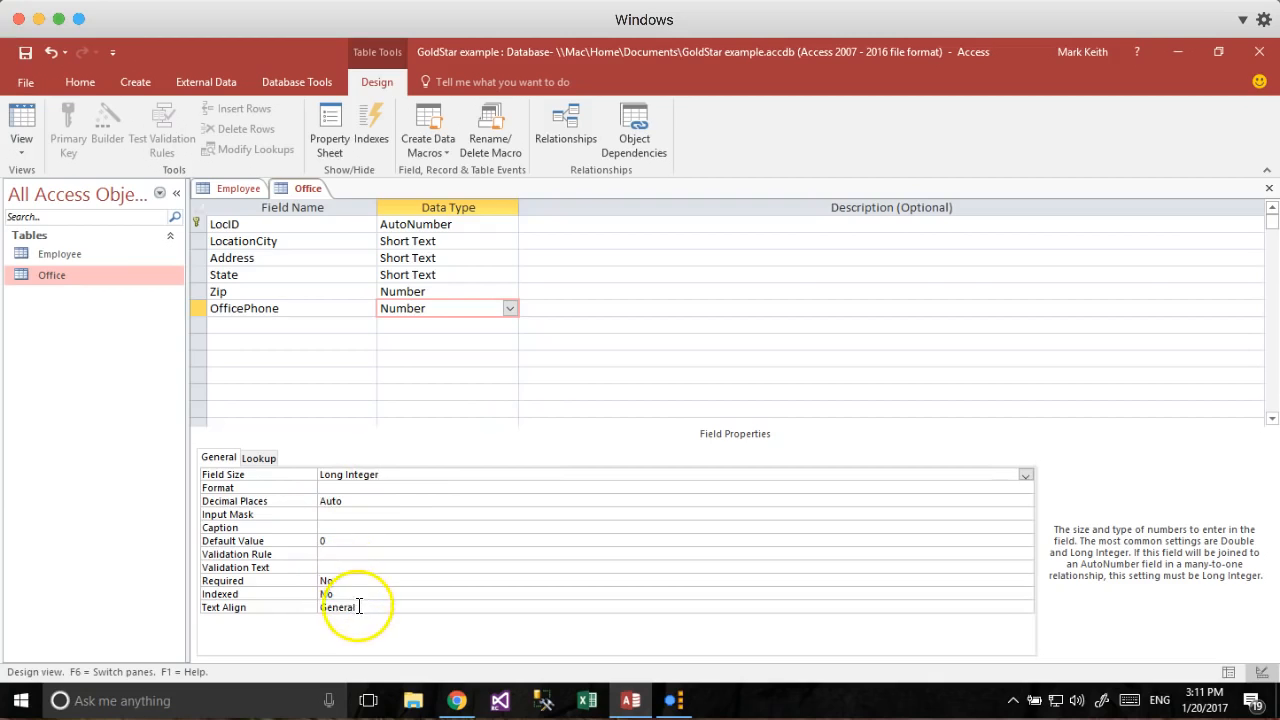
left_click(345, 556)
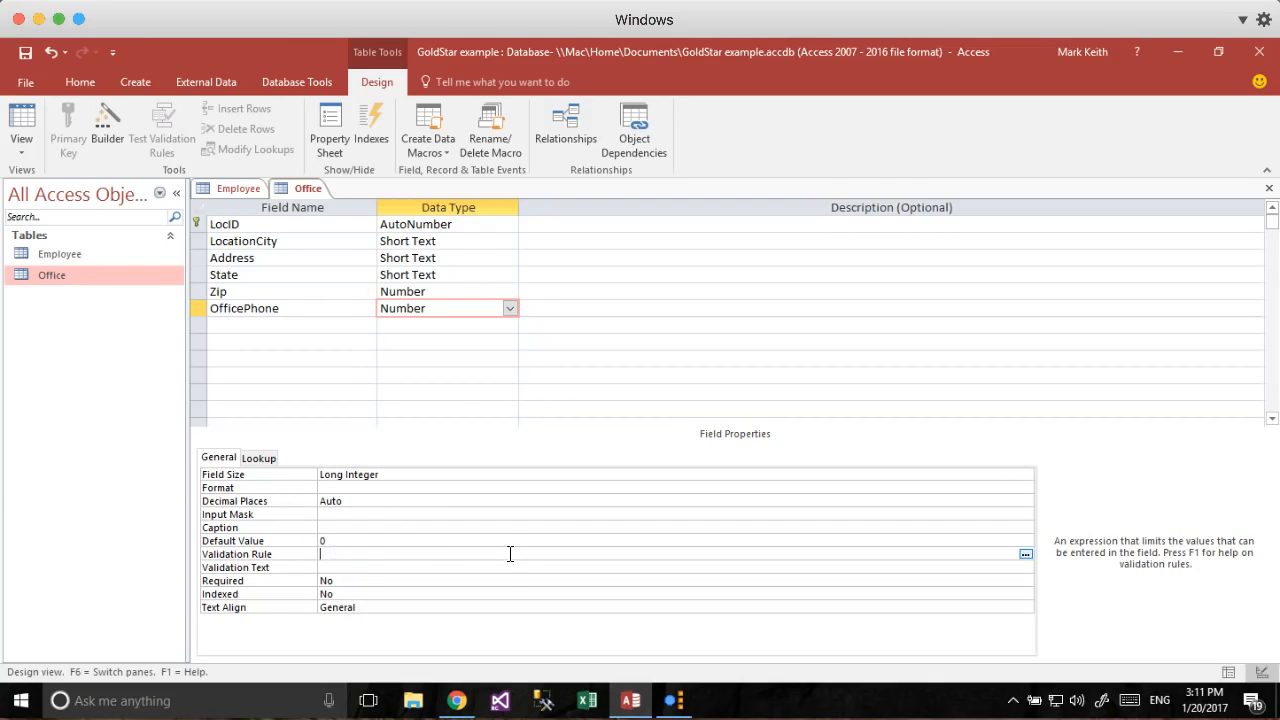
Give both Zip and OfficePhone the validation rule >0.
left_click(412, 554)
left_click(446, 289)
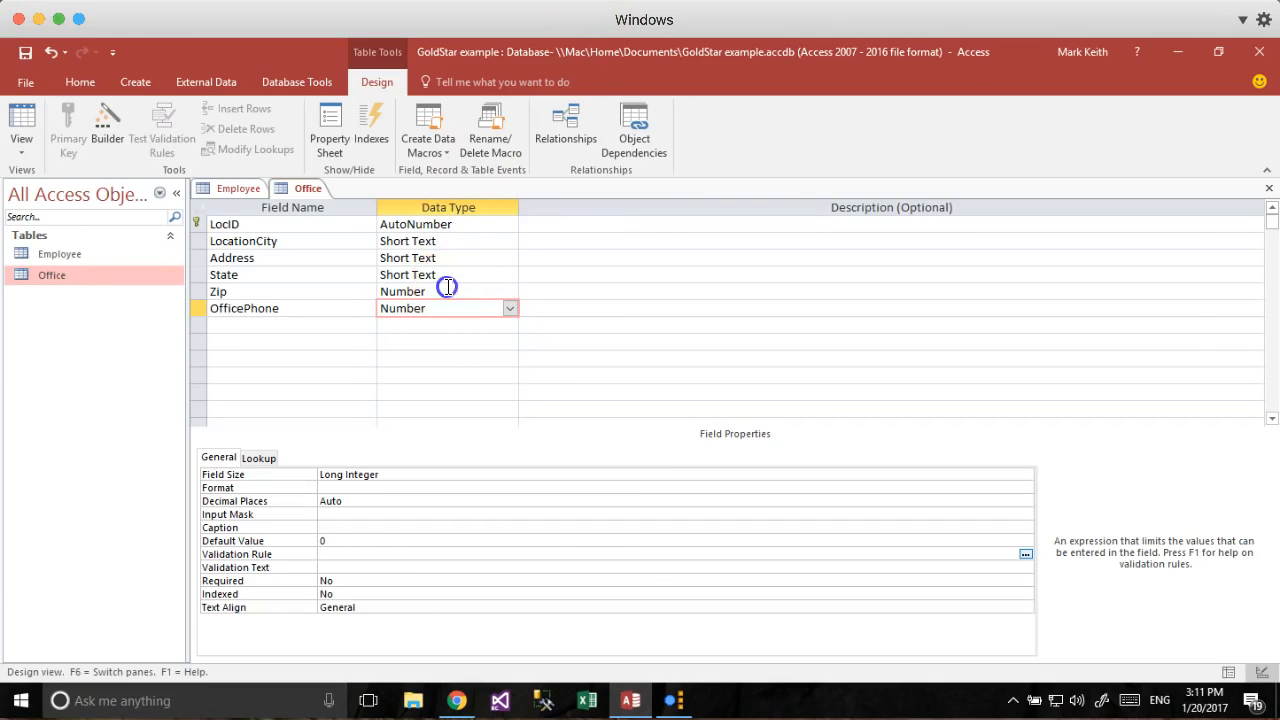
left_click(350, 554)
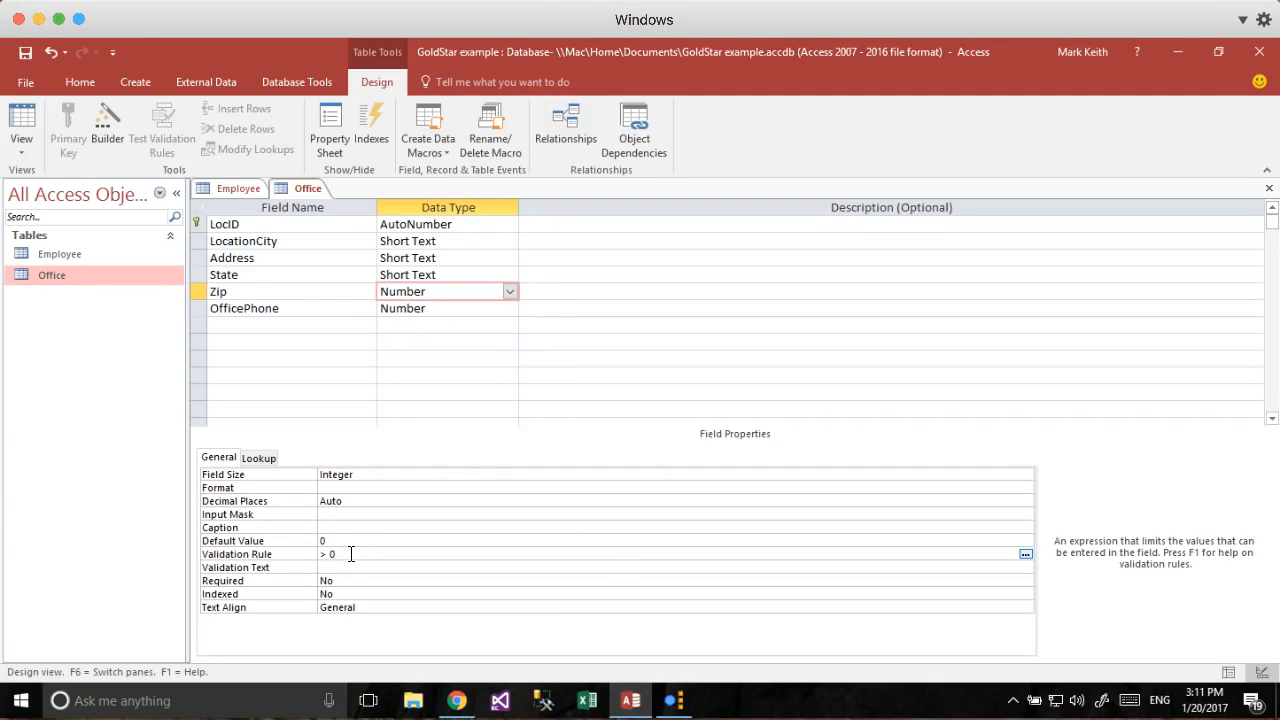
key("Return")
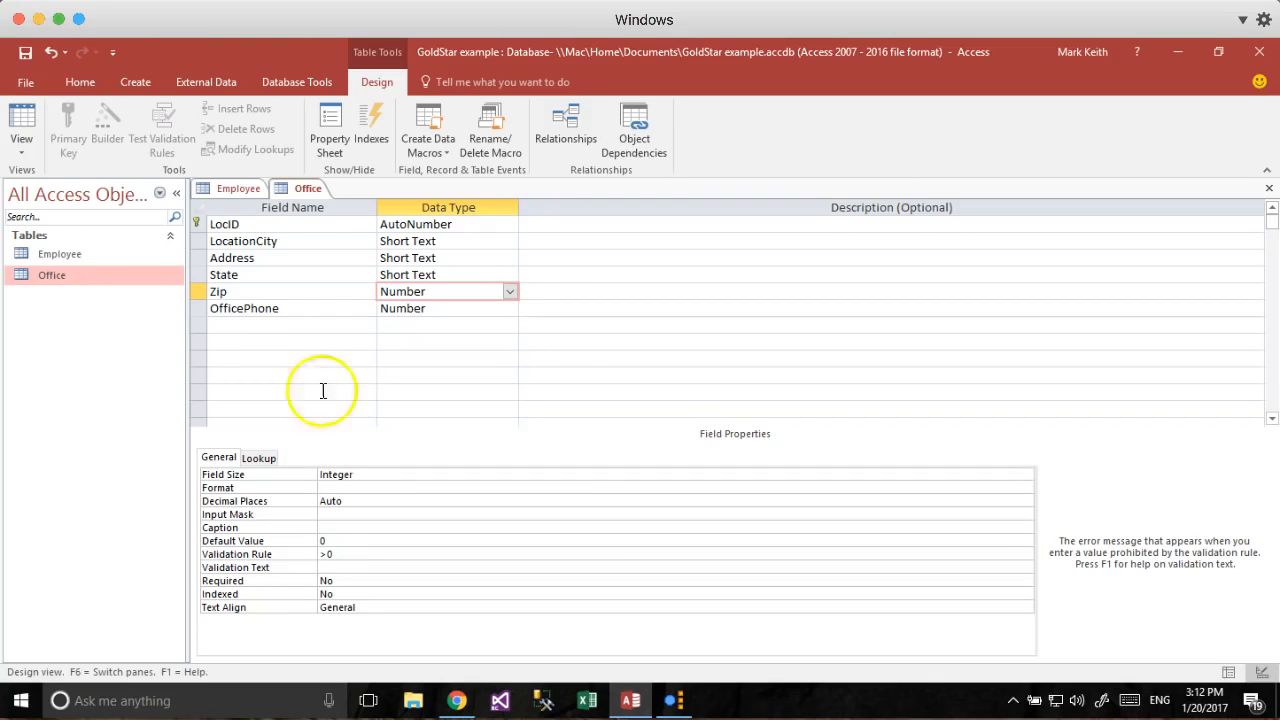
left_click(455, 310)
left_click(372, 552)
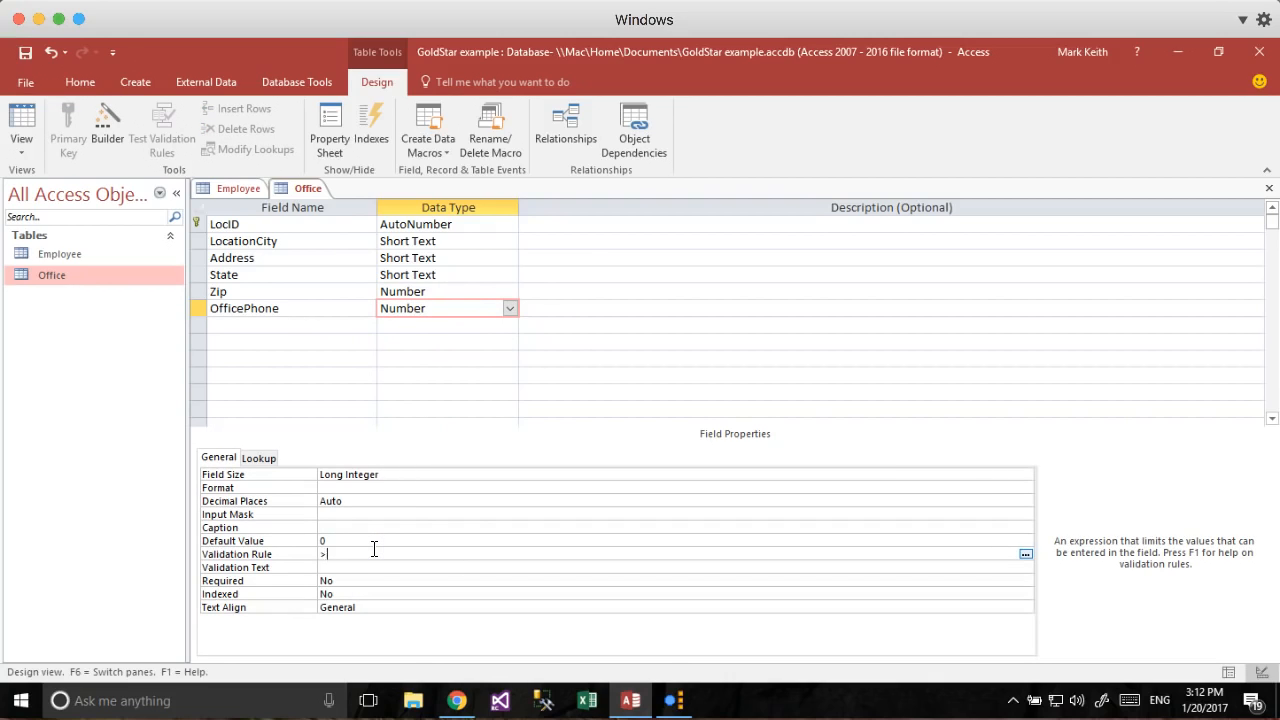
type(">0")
key("Return")
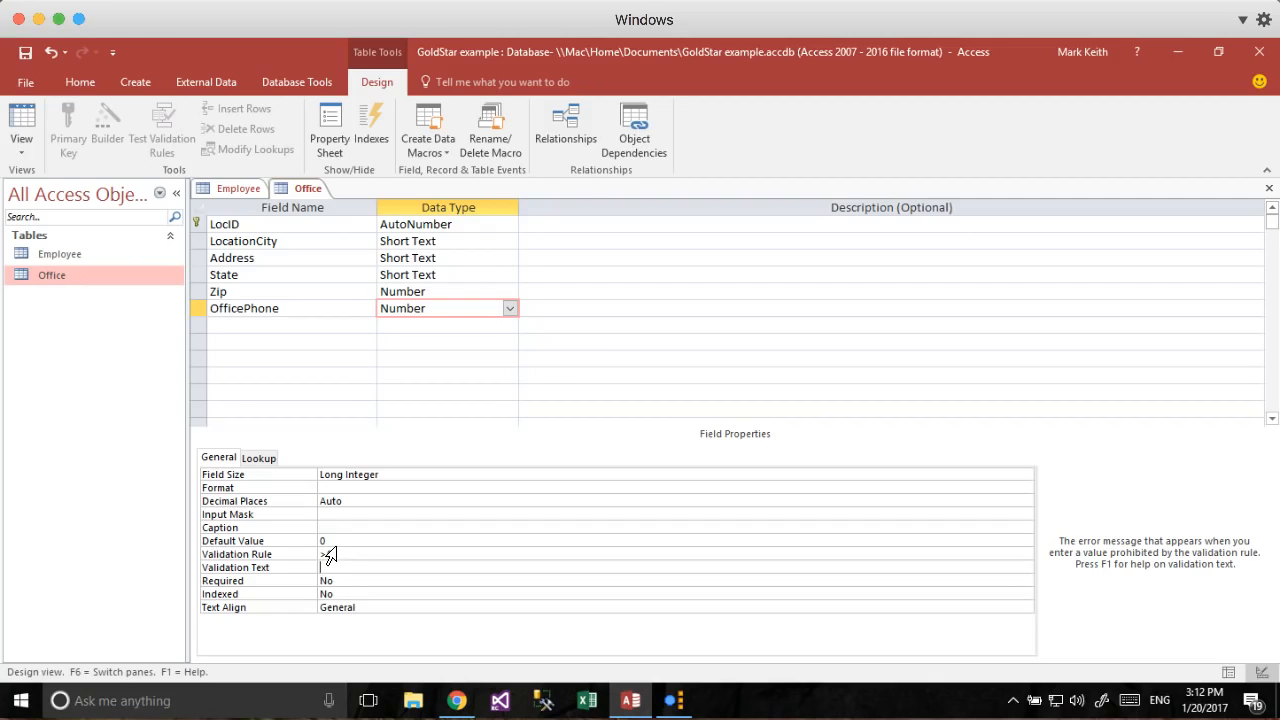
Save the Office table in Datasheet View and start entering Atlanta as LocationCity.
left_click(21, 125)
left_click(612, 423)
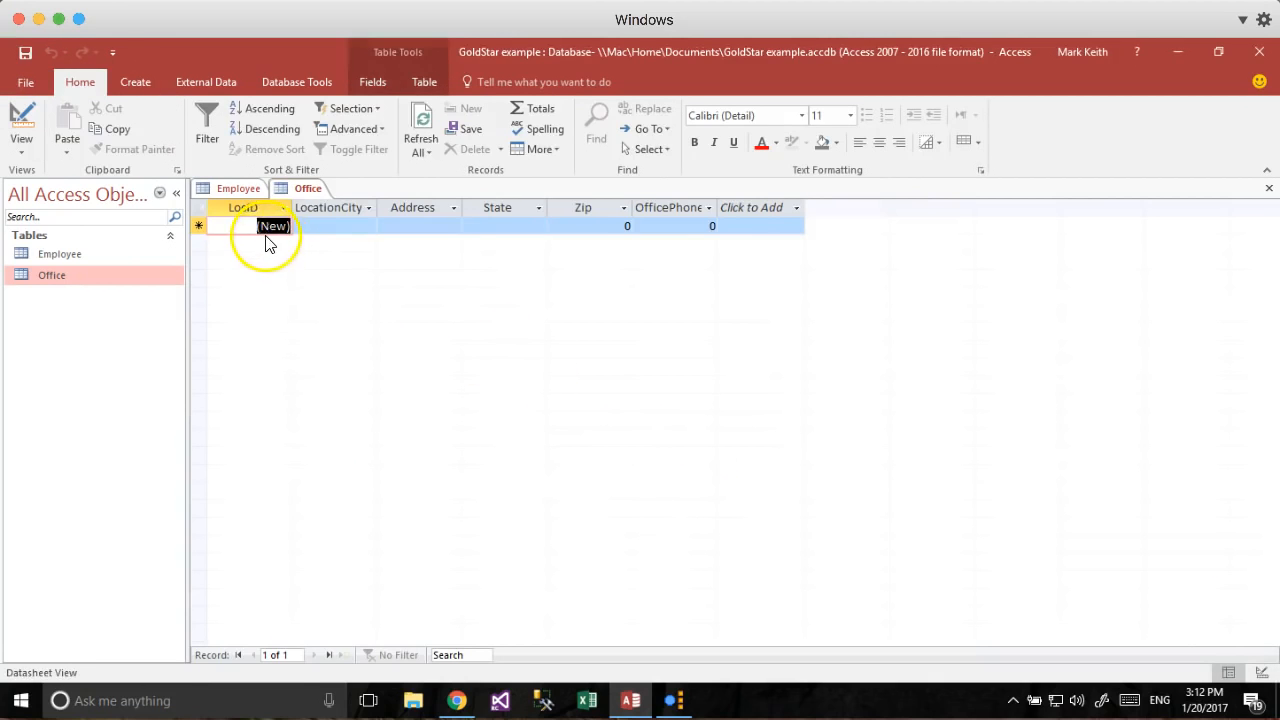
key("super+Tab")
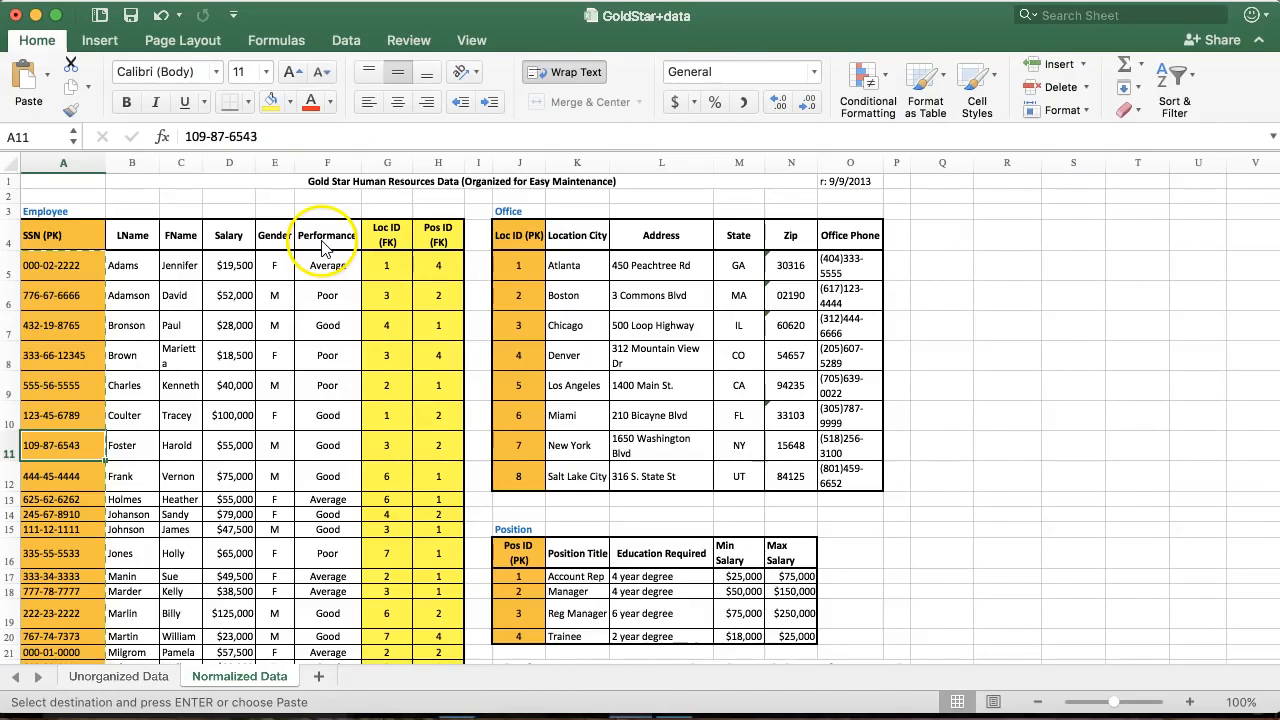
key("super+Tab")
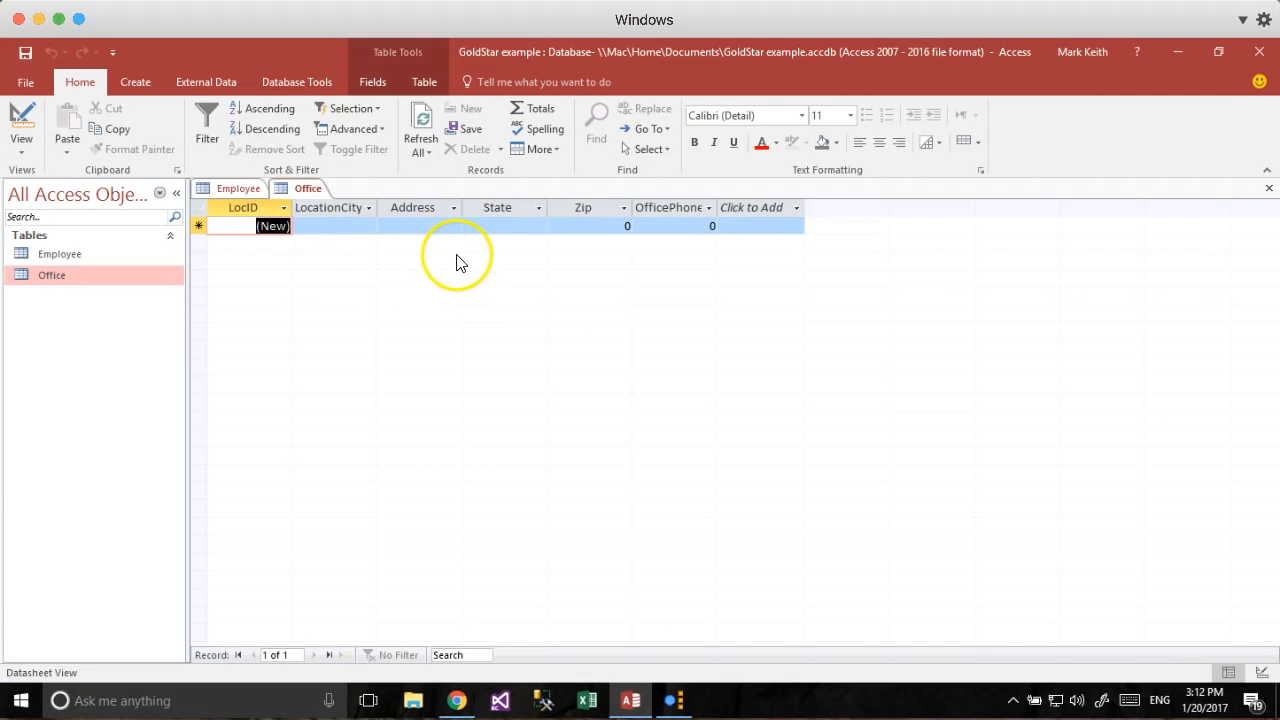
key("Tab")
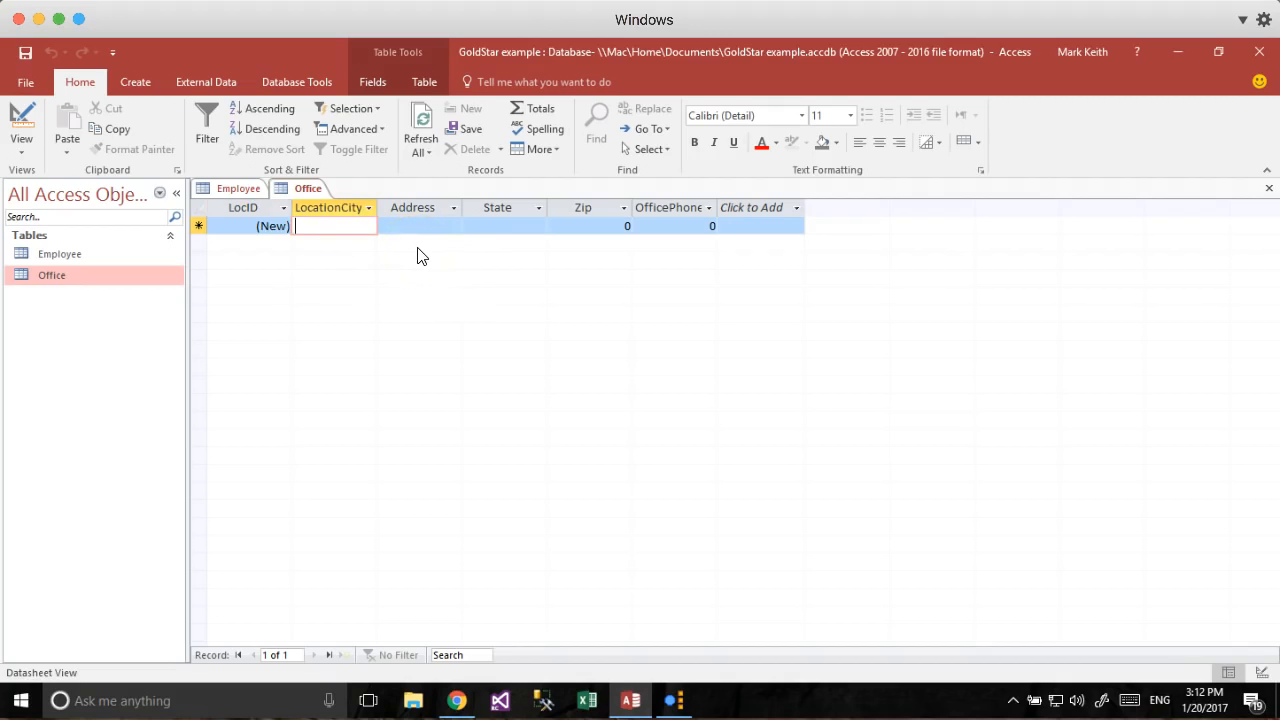
type("Atlanta")
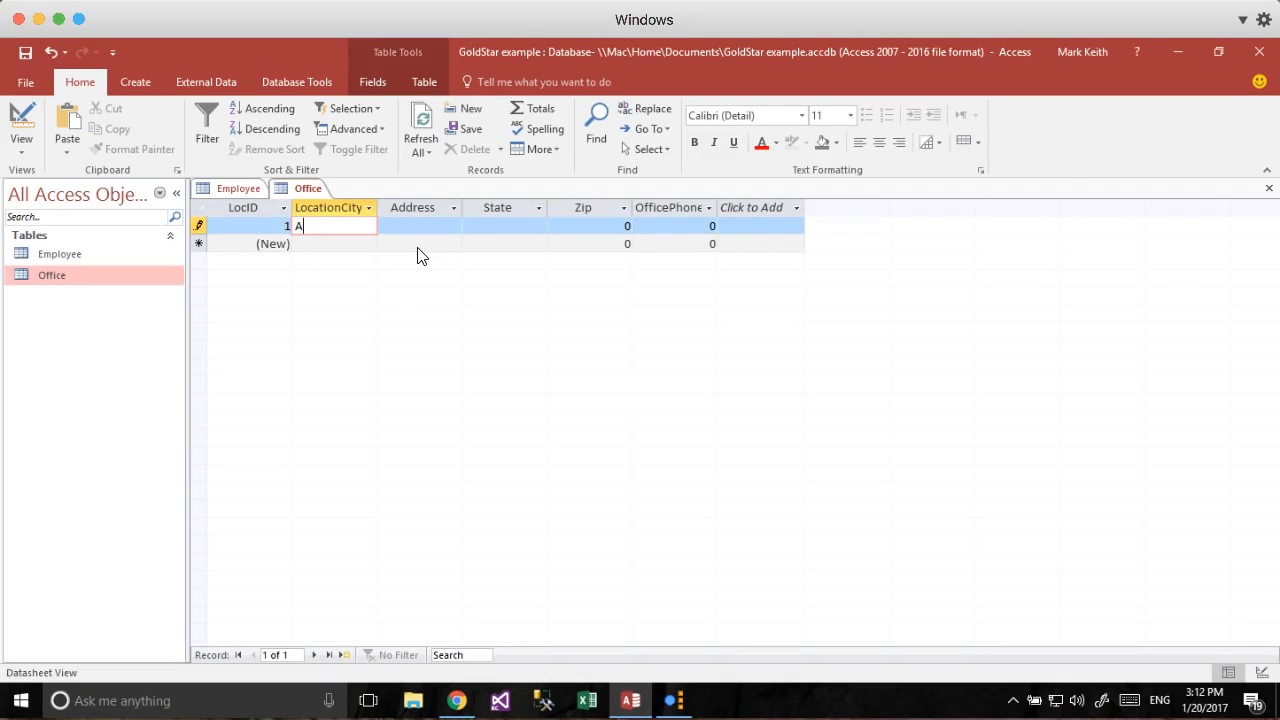
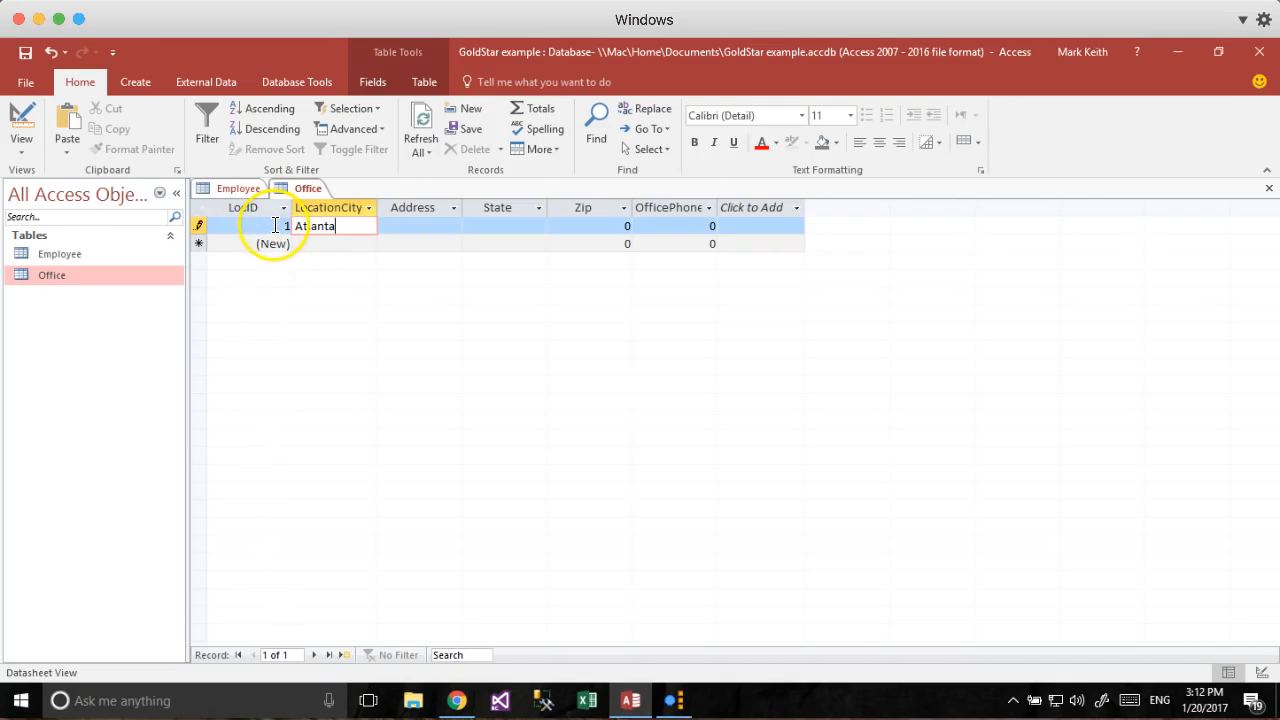
Enter 'some address' for the Atlanta office and keep UT as its state.
key("Tab")
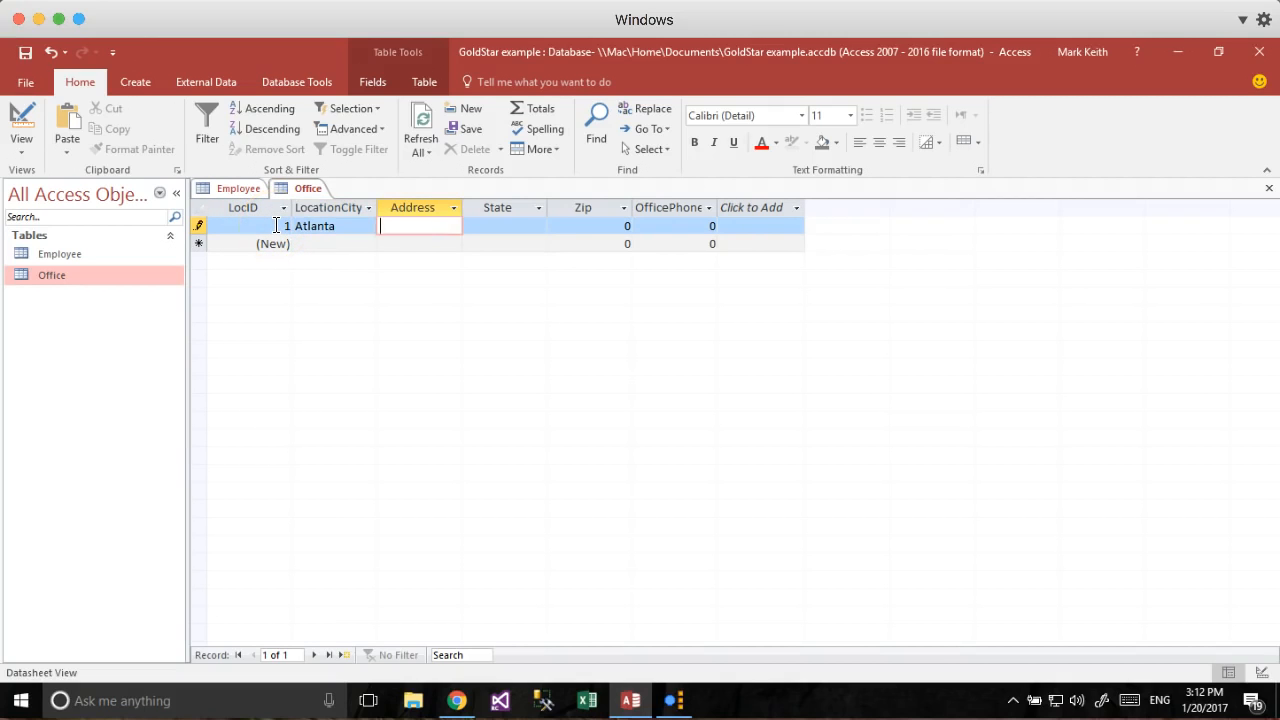
type("some address")
key("Tab")
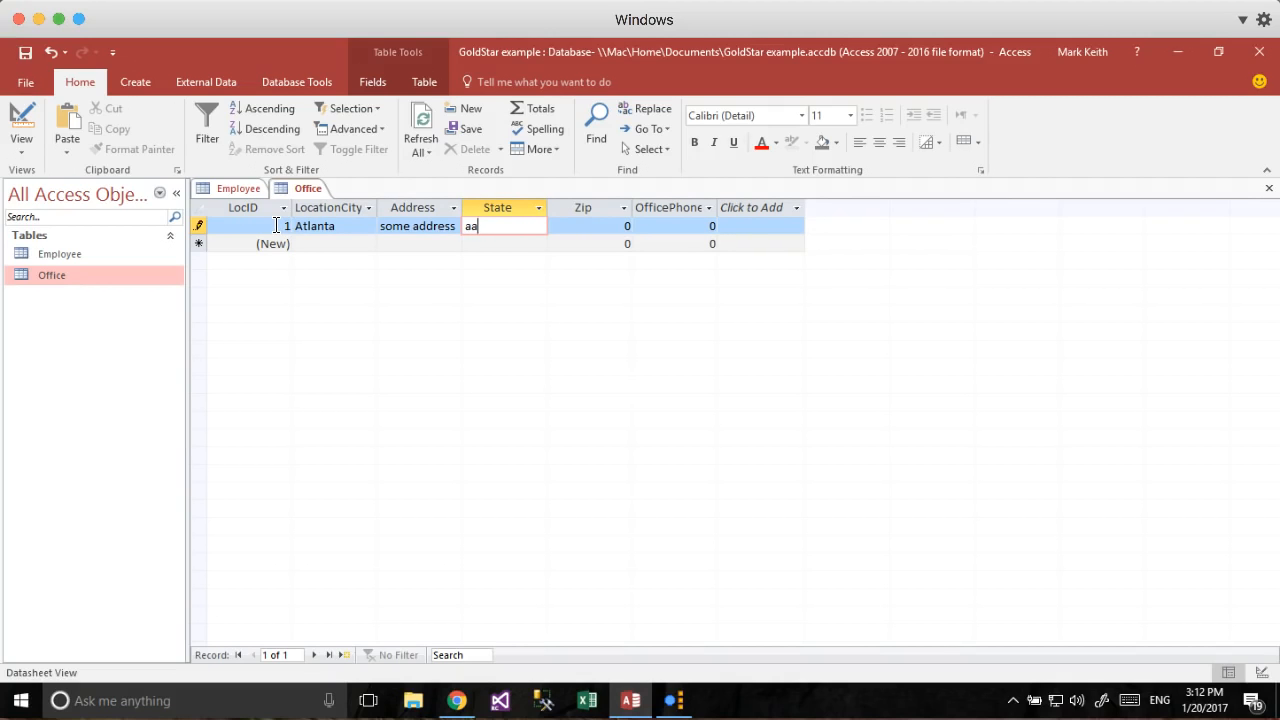
key("Tab")
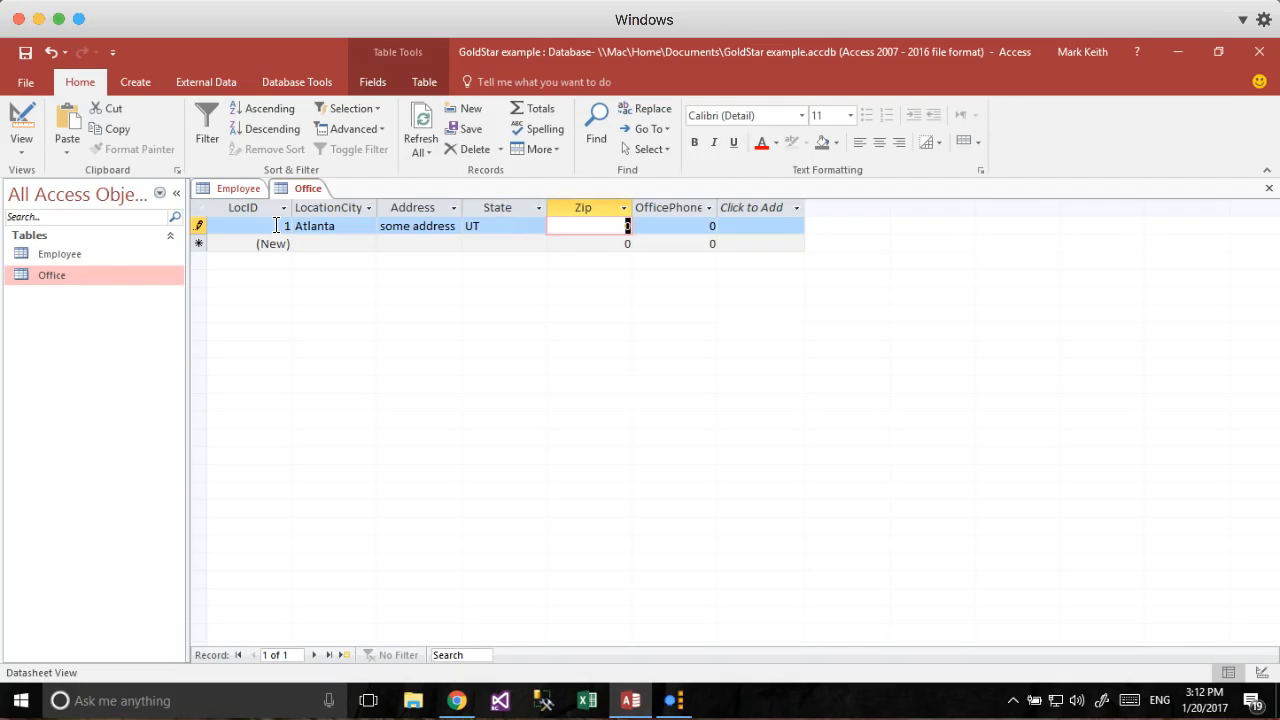
Set the Atlanta zip to 8460 after the negative and too-long values are rejected.
key("BackSpace")
type("-34524")
key("Tab")
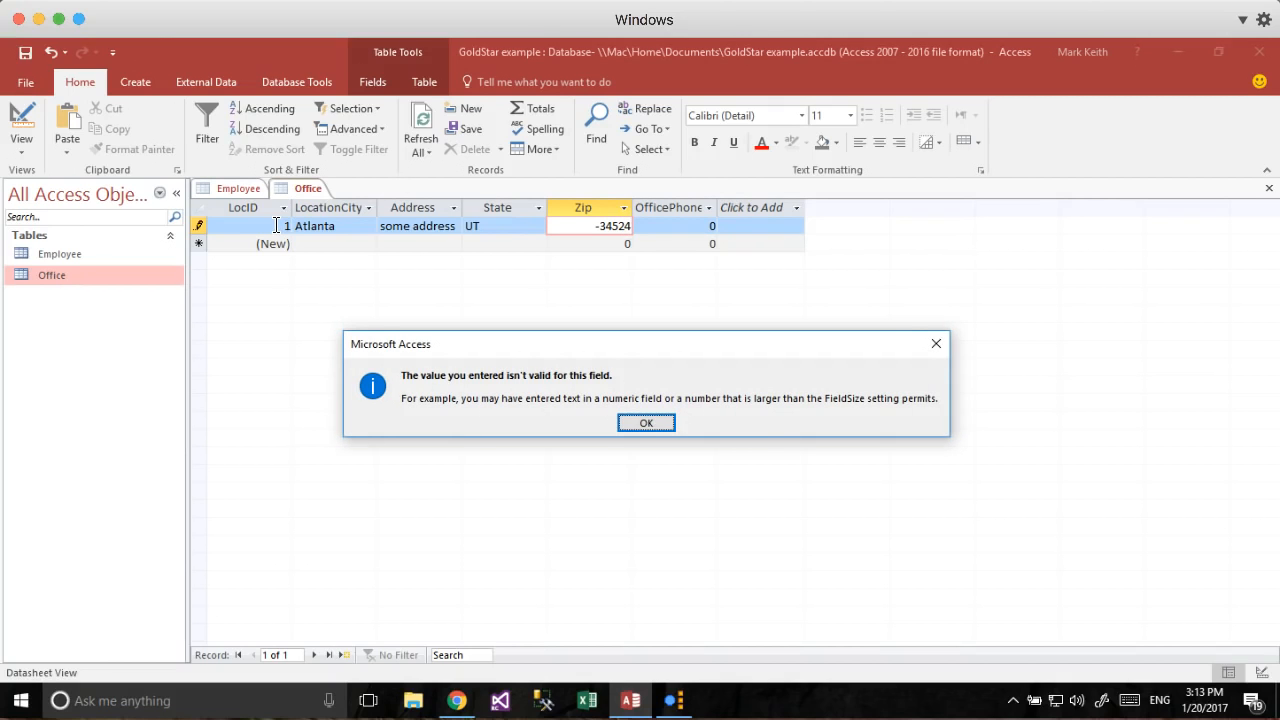
key("Return")
key("BackSpace")
key("BackSpace")
key("BackSpace")
key("BackSpace")
key("shift+Tab")
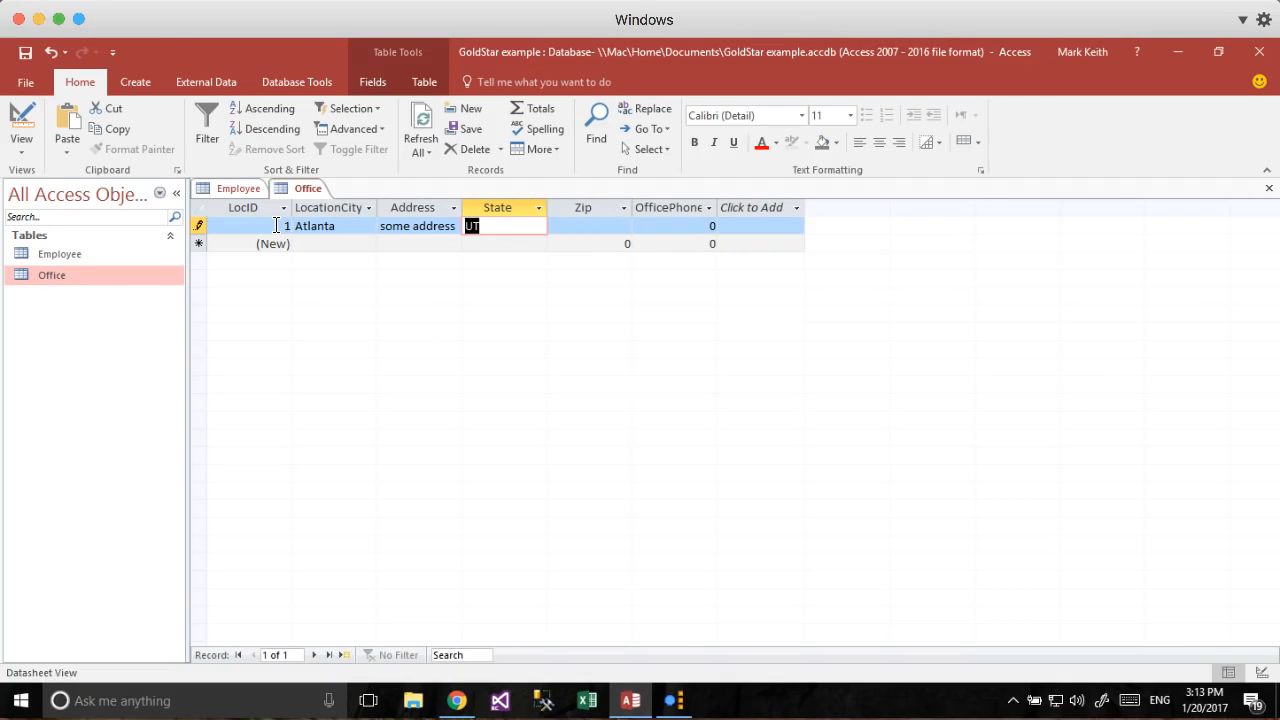
key("Tab")
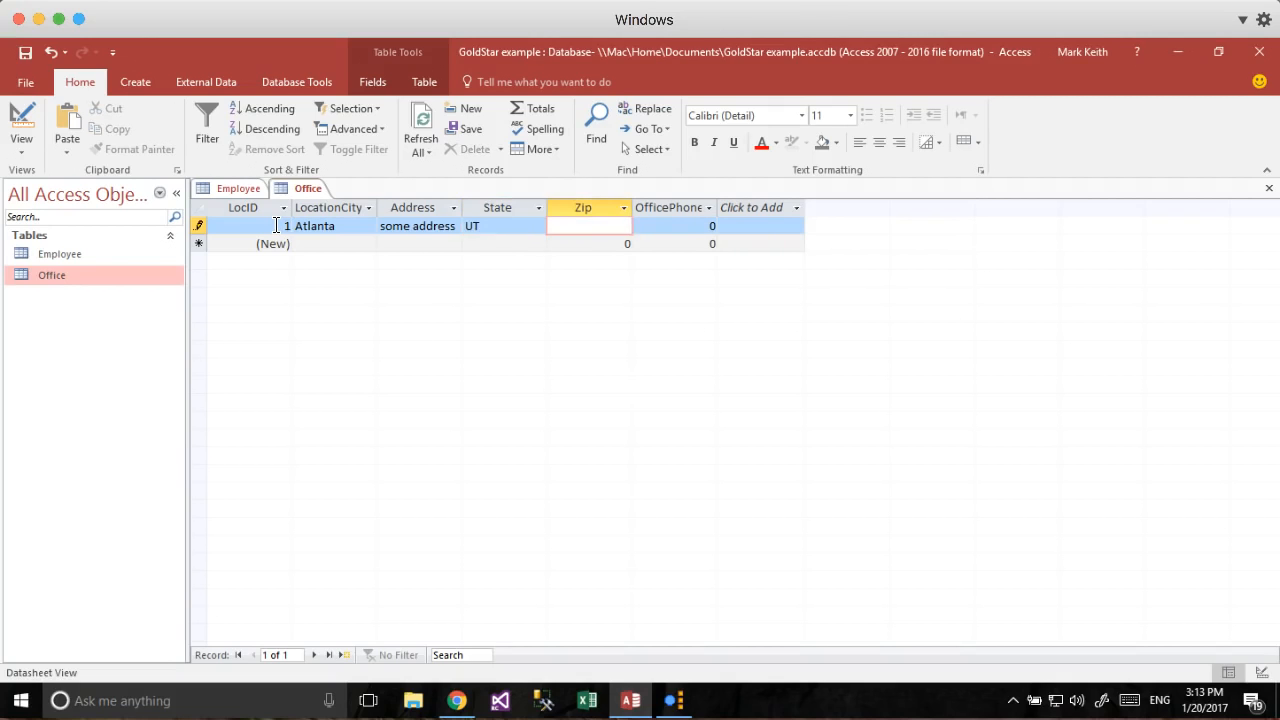
key("Return")
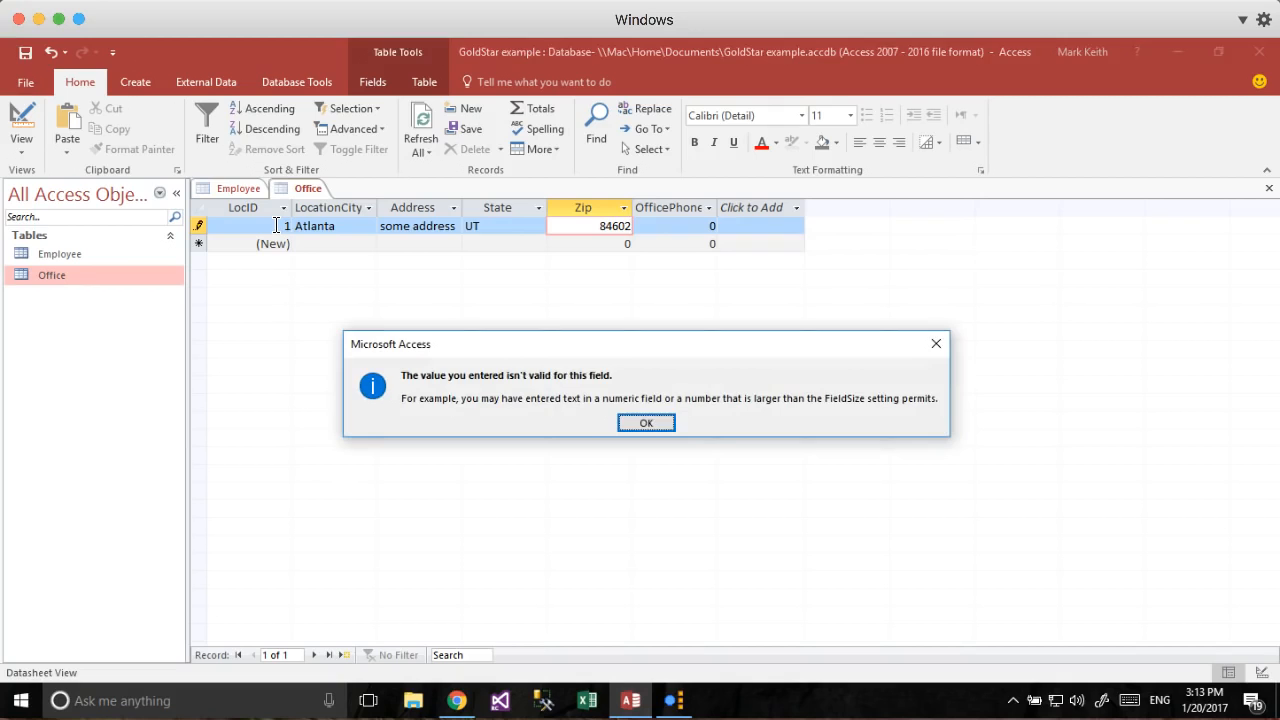
key("Return")
key("BackSpace")
key("Tab")
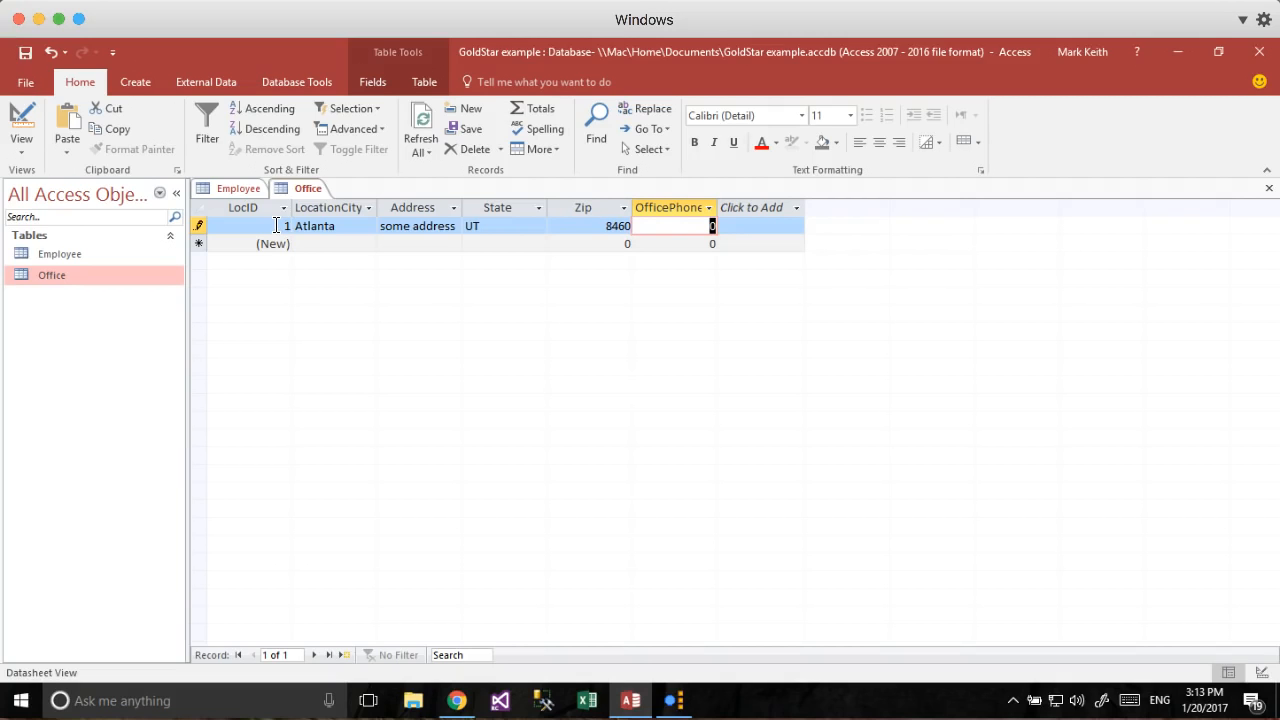
type("1234567890")
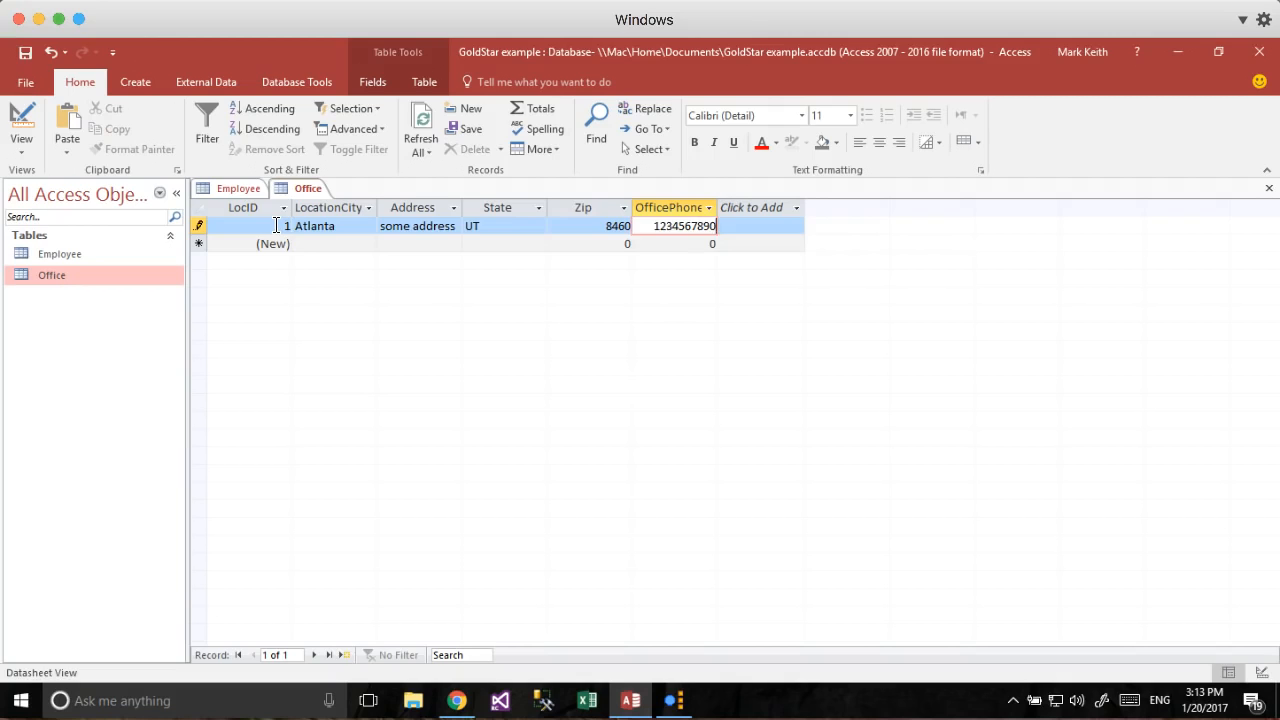
key("Down")
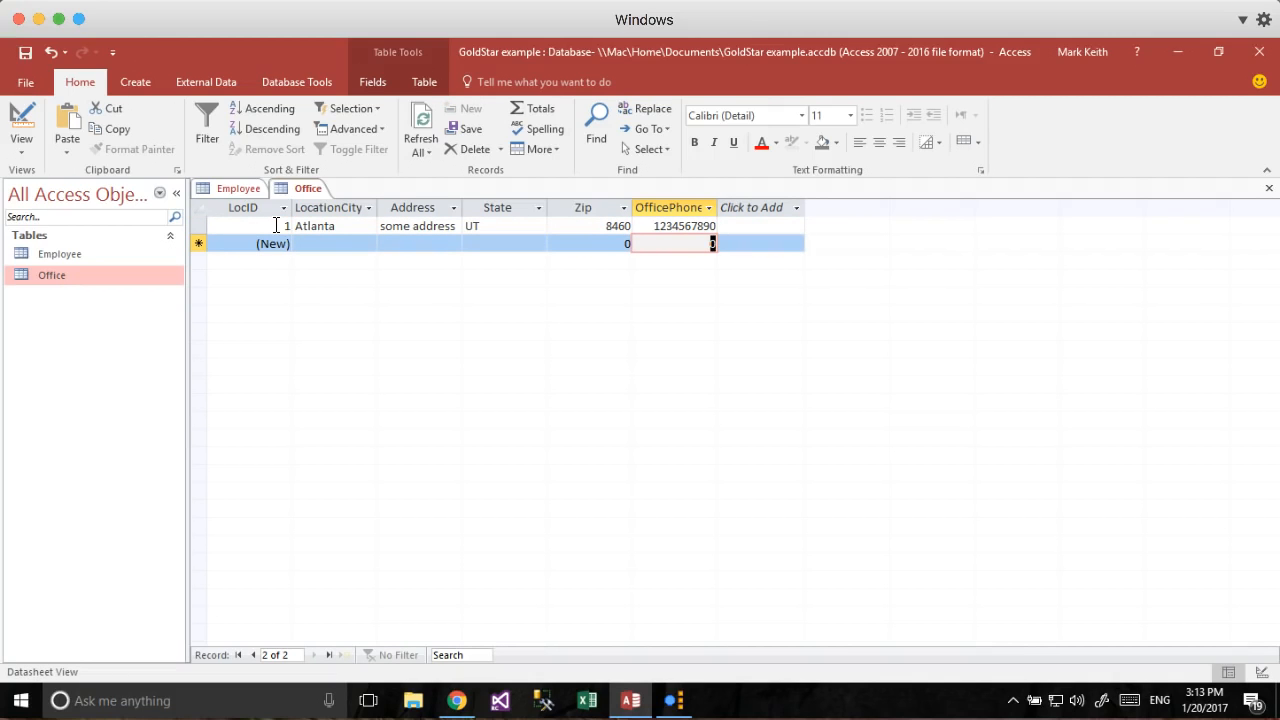
key("Left")
key("Left")
key("Left")
key("Left")
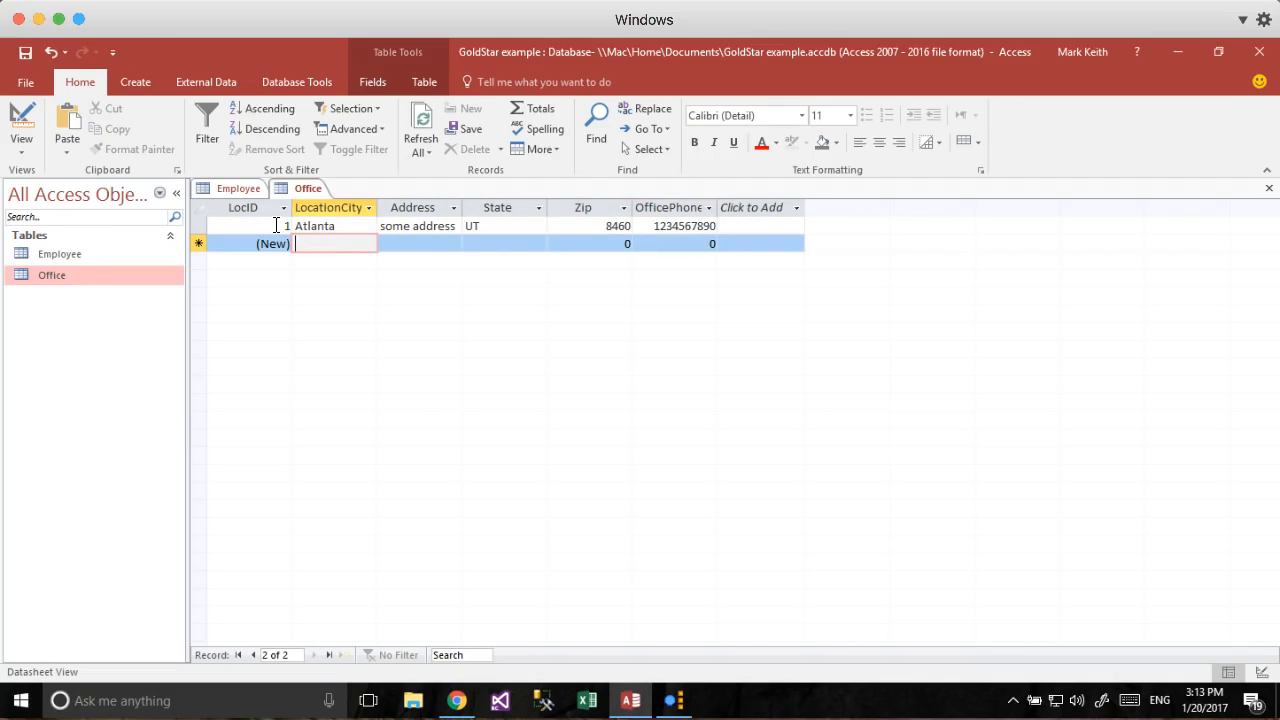
type("Chicago")
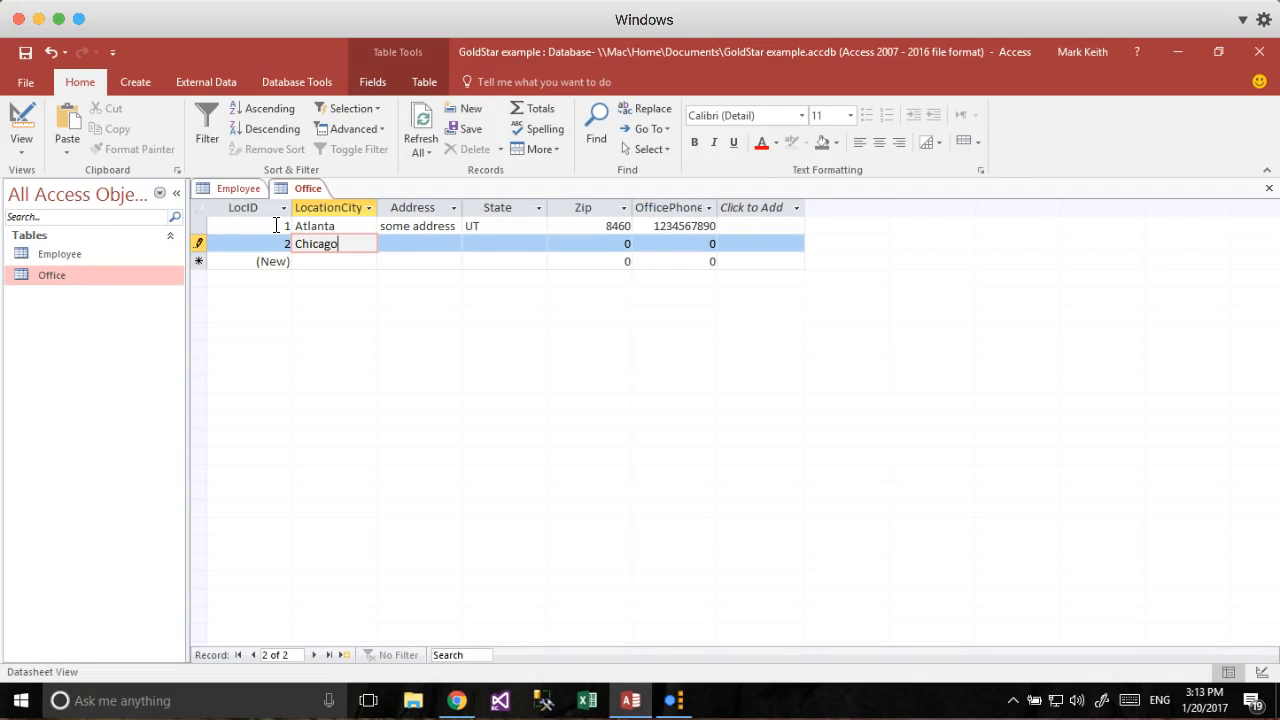
key("Tab")
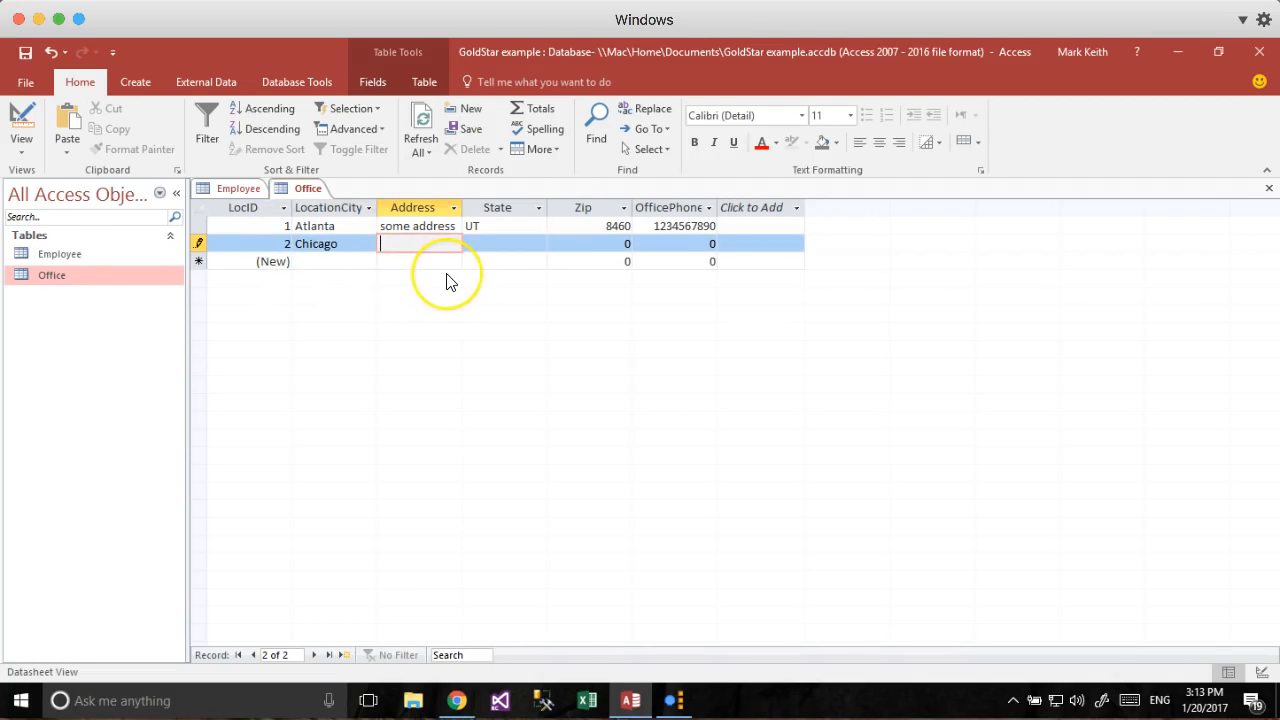
Copy the office rows from Atlanta down in the GoldStar Excel workbook.
left_click(443, 247)
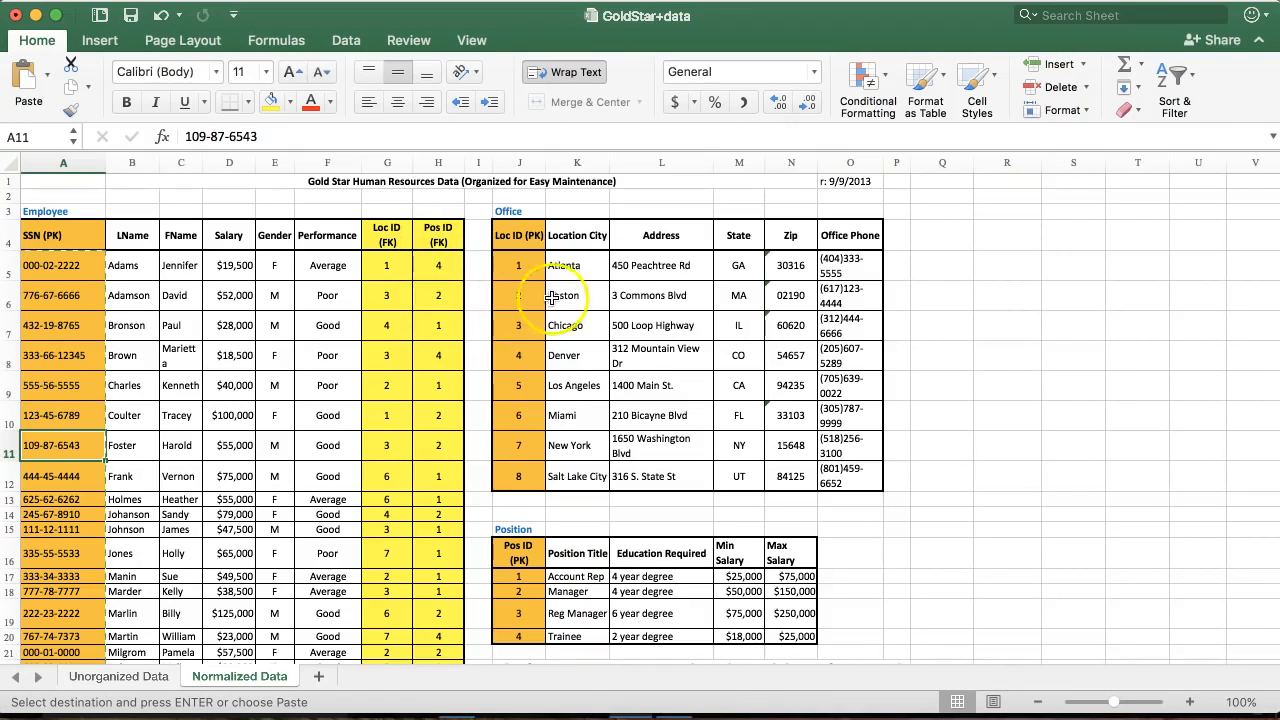
left_click(588, 266)
left_click_drag(588, 266, 848, 465)
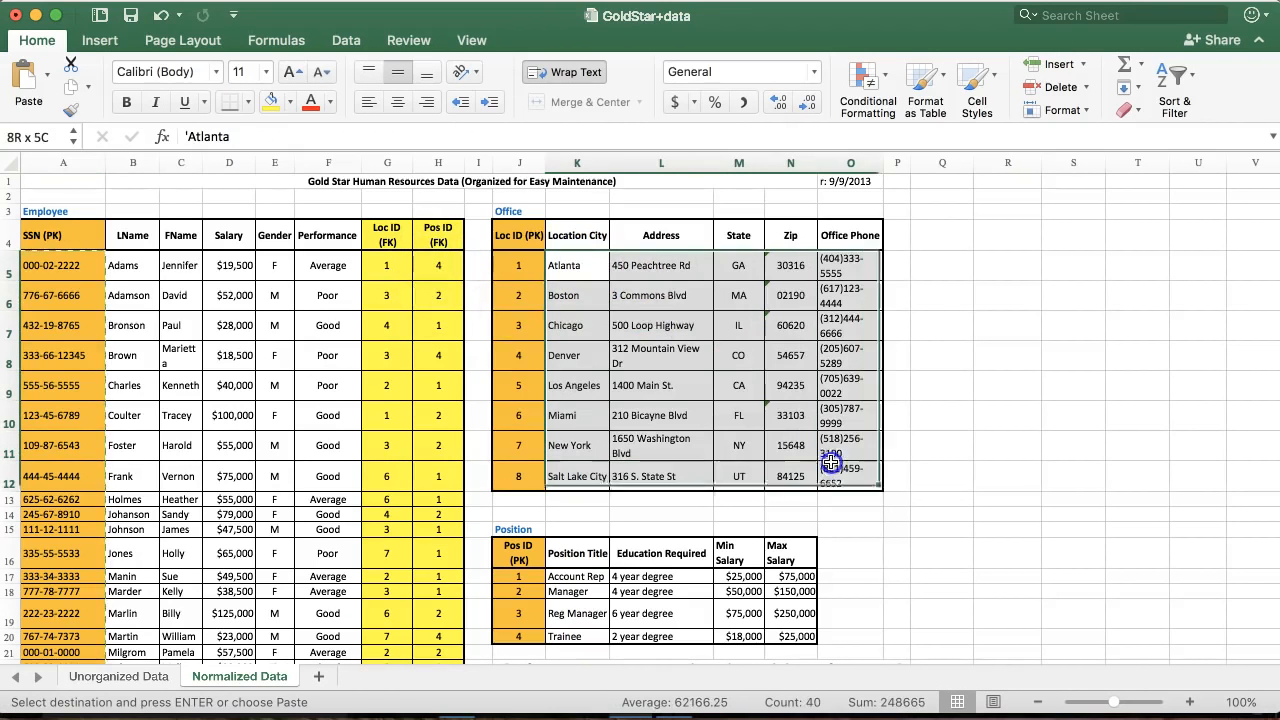
key("cmd+c")
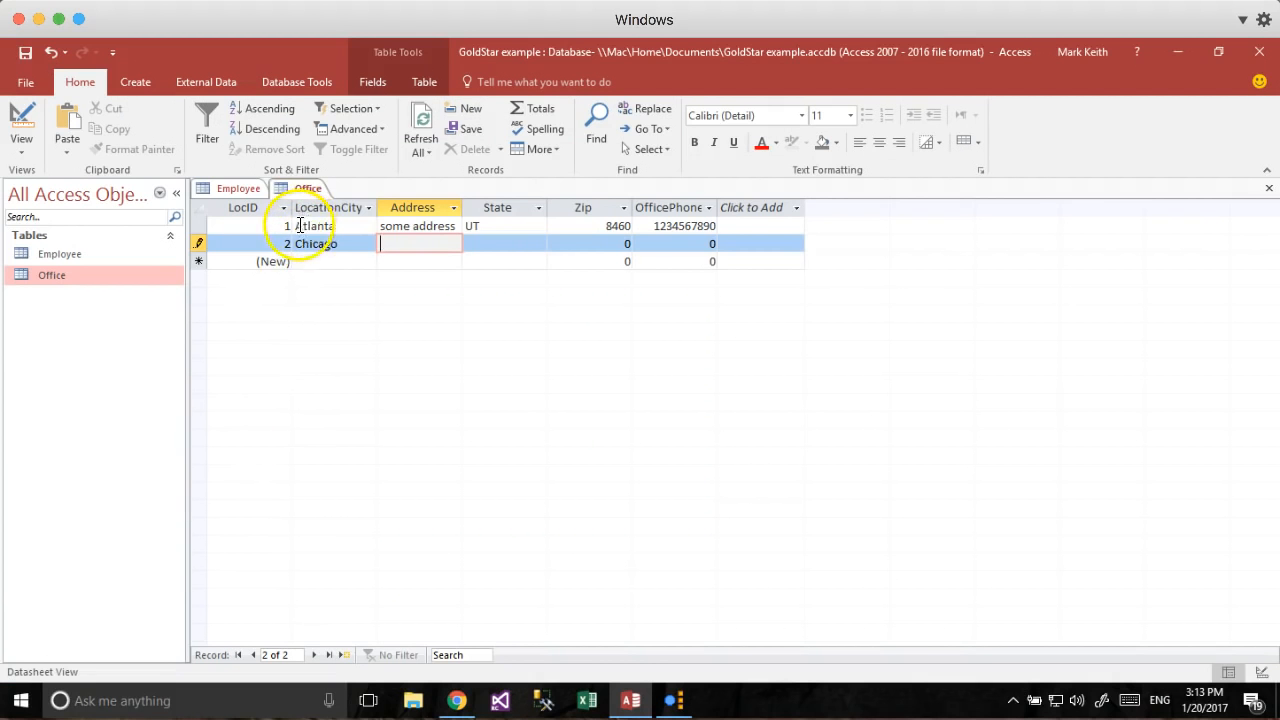
Discard the unsaved Chicago record and try pasting over Atlanta, which fails as too long.
left_click(300, 226)
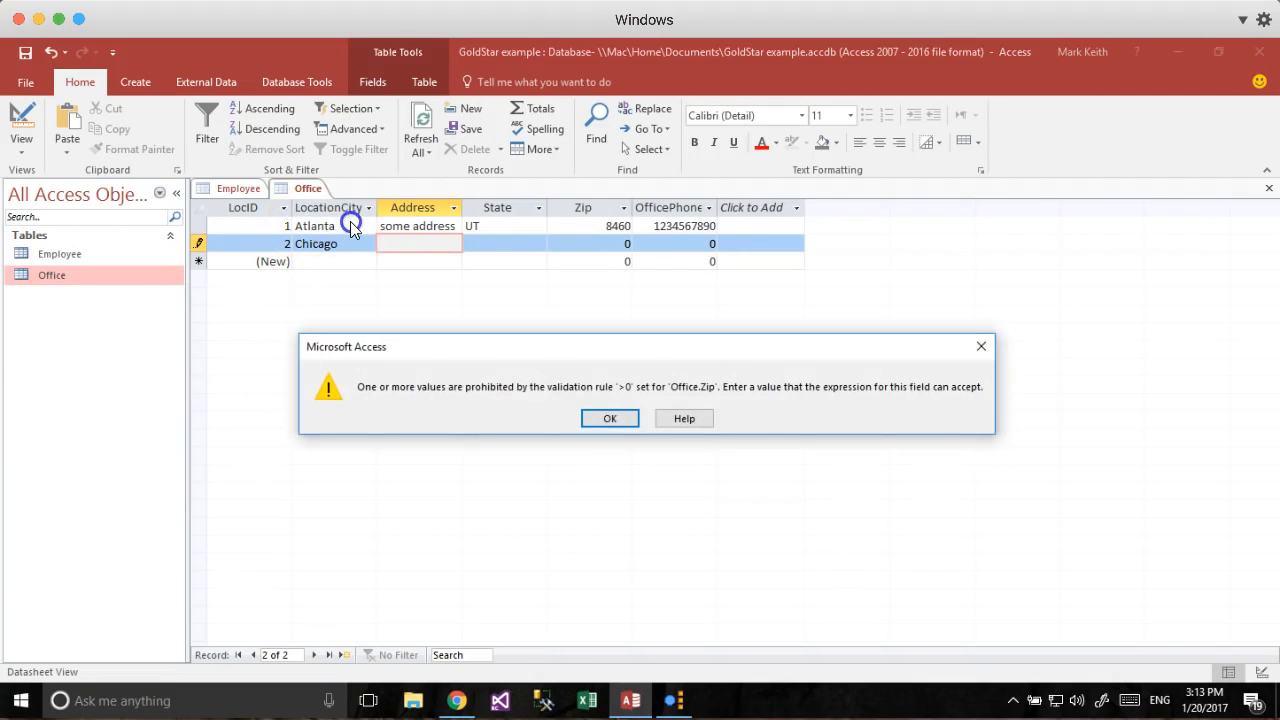
left_click(608, 418)
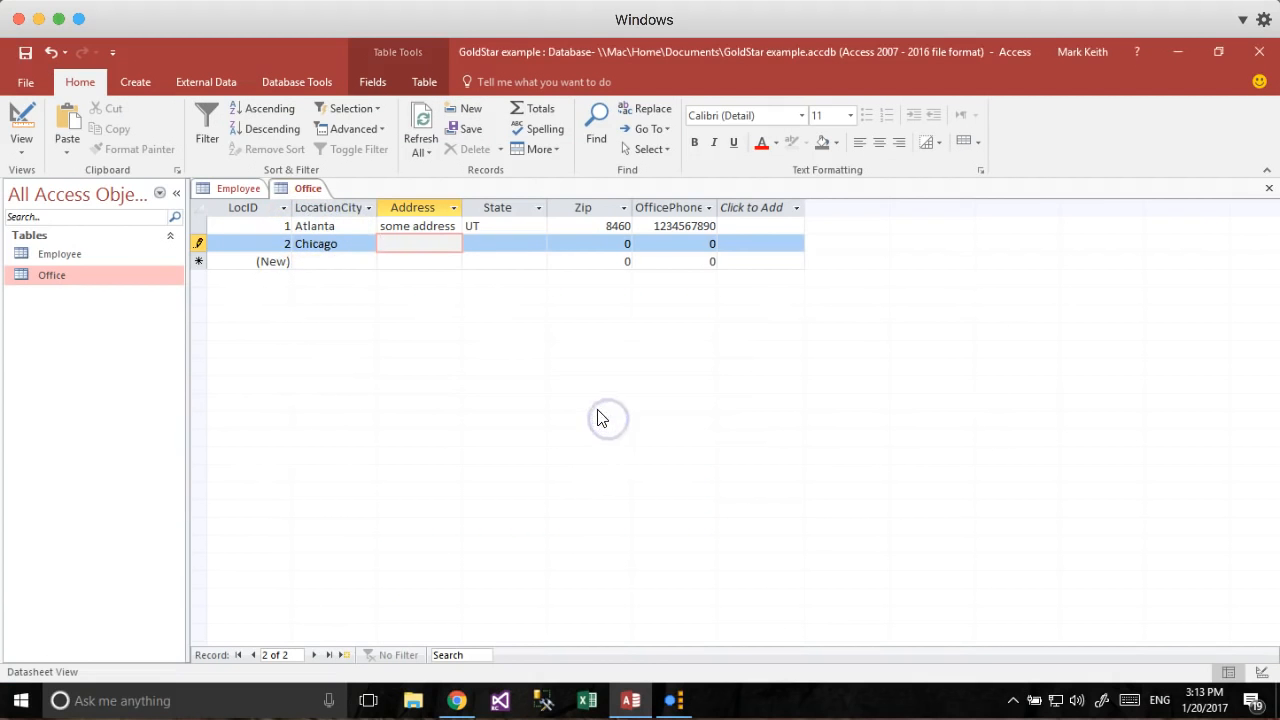
key("Escape")
double_click(301, 228)
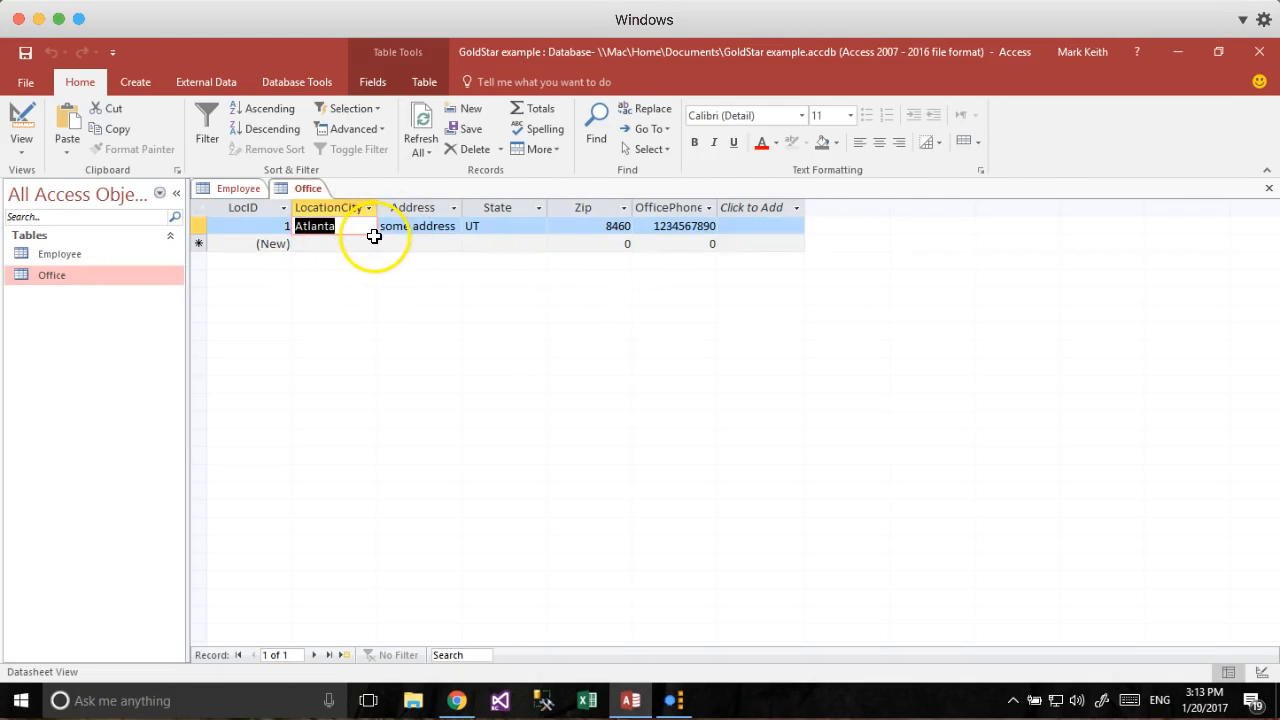
key("BackSpace")
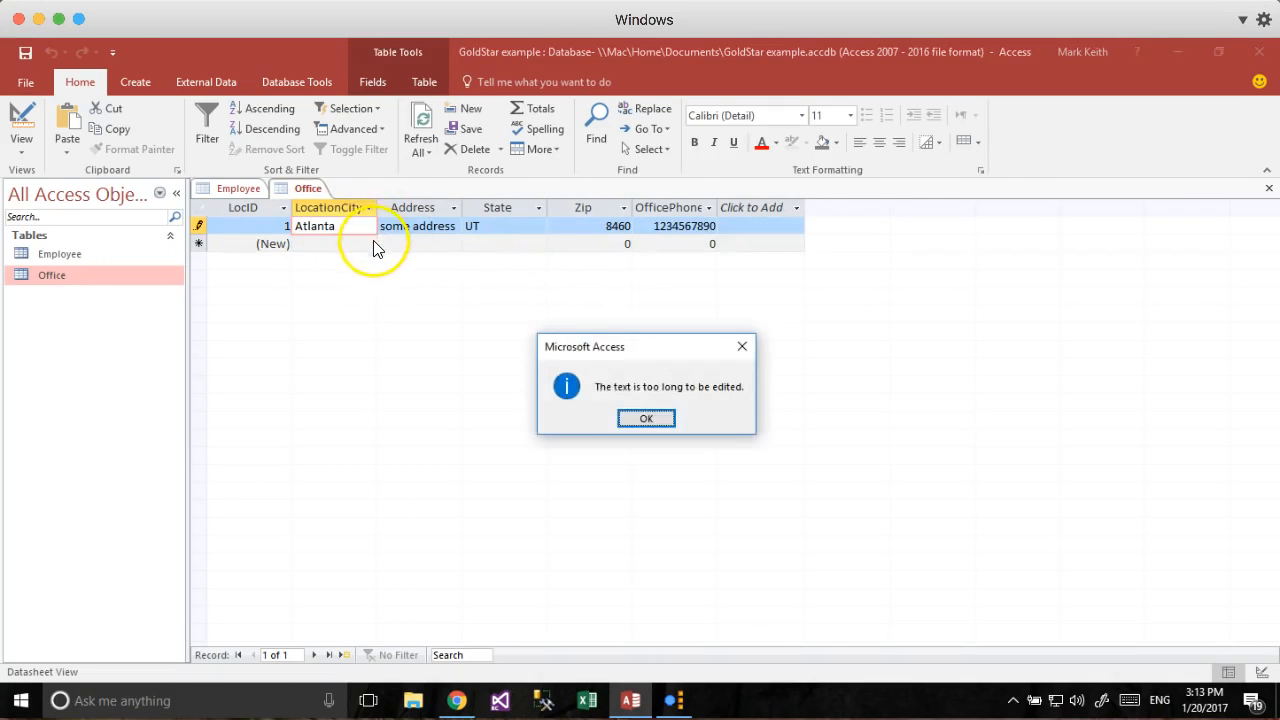
left_click(643, 420)
key("Down")
key("Up")
key("BackSpace")
key("Return")
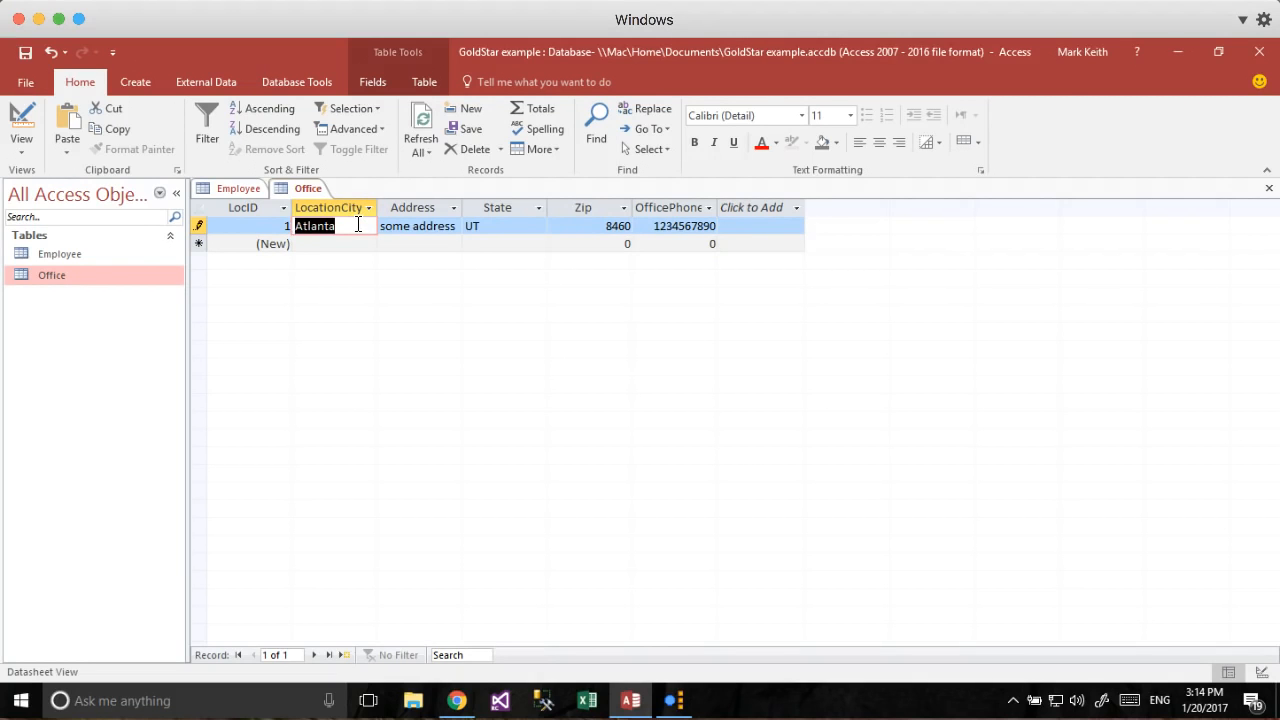
Copy the Boston to Salt Lake City rows and paste them as new Office records, which also fails.
key("super+Tab")
left_click_drag(580, 296, 846, 467)
key("super+c")
key("super+Tab")
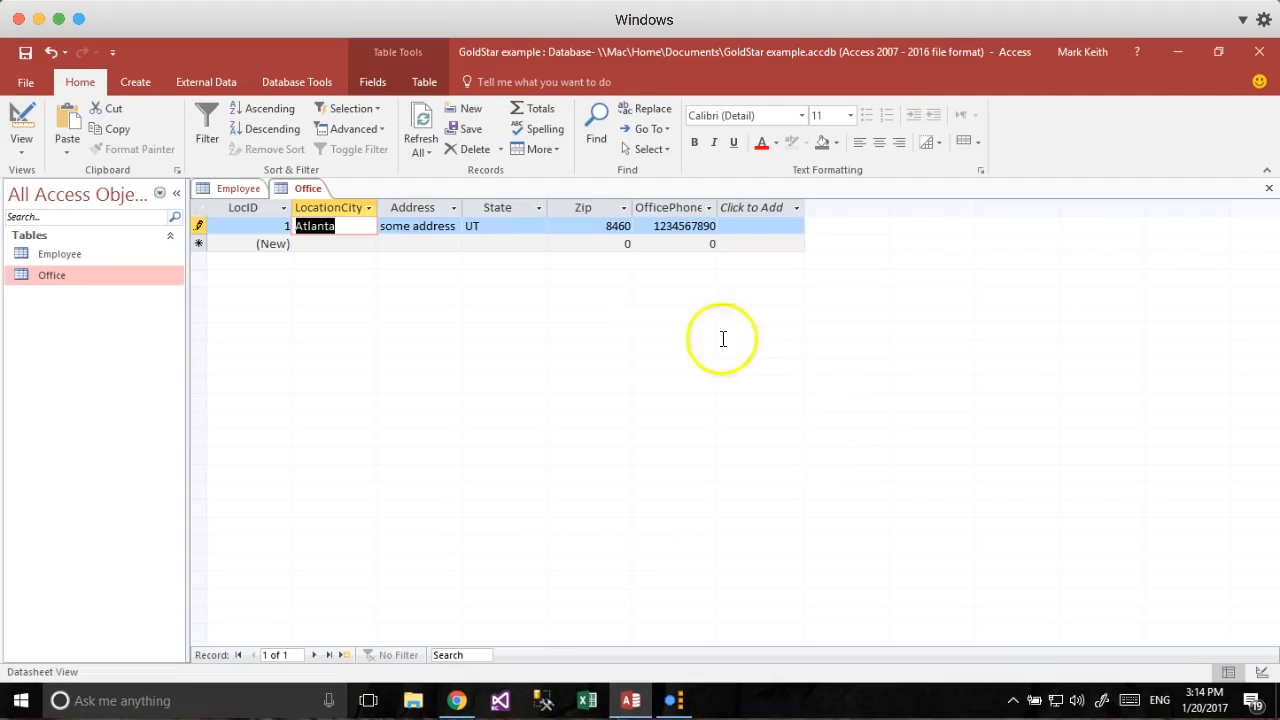
left_click(346, 243)
key("super+v")
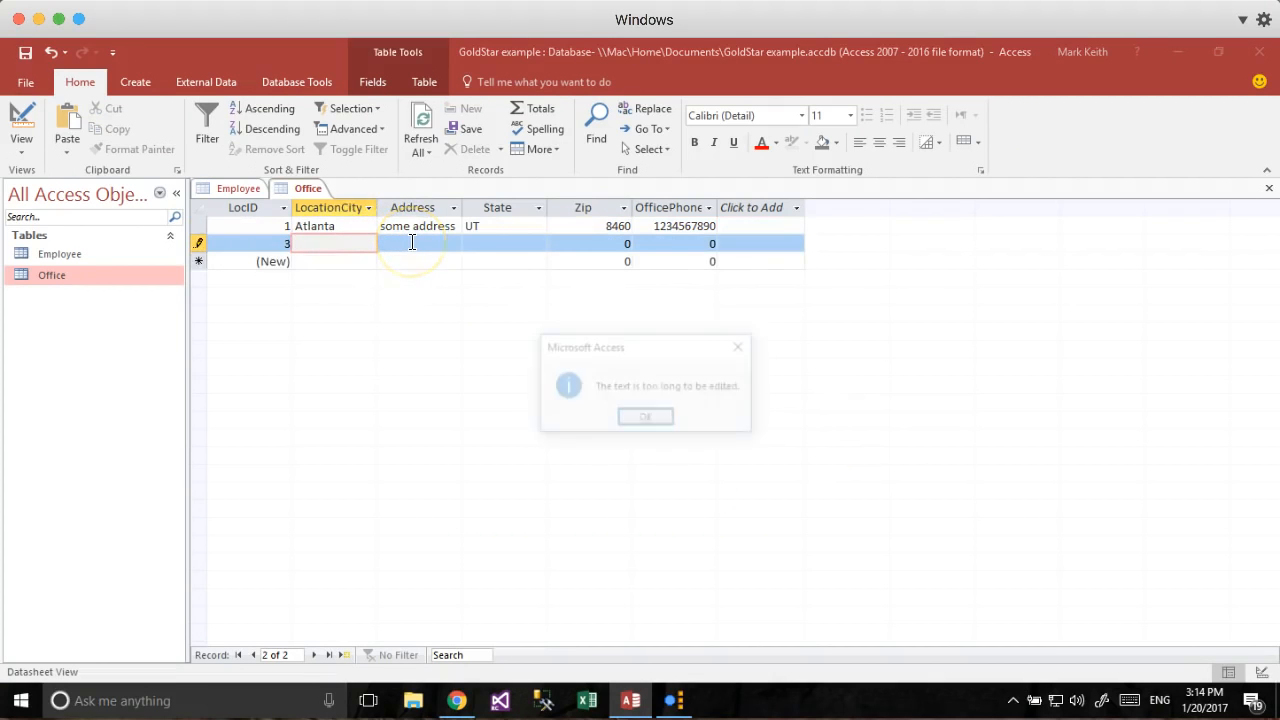
left_click(658, 421)
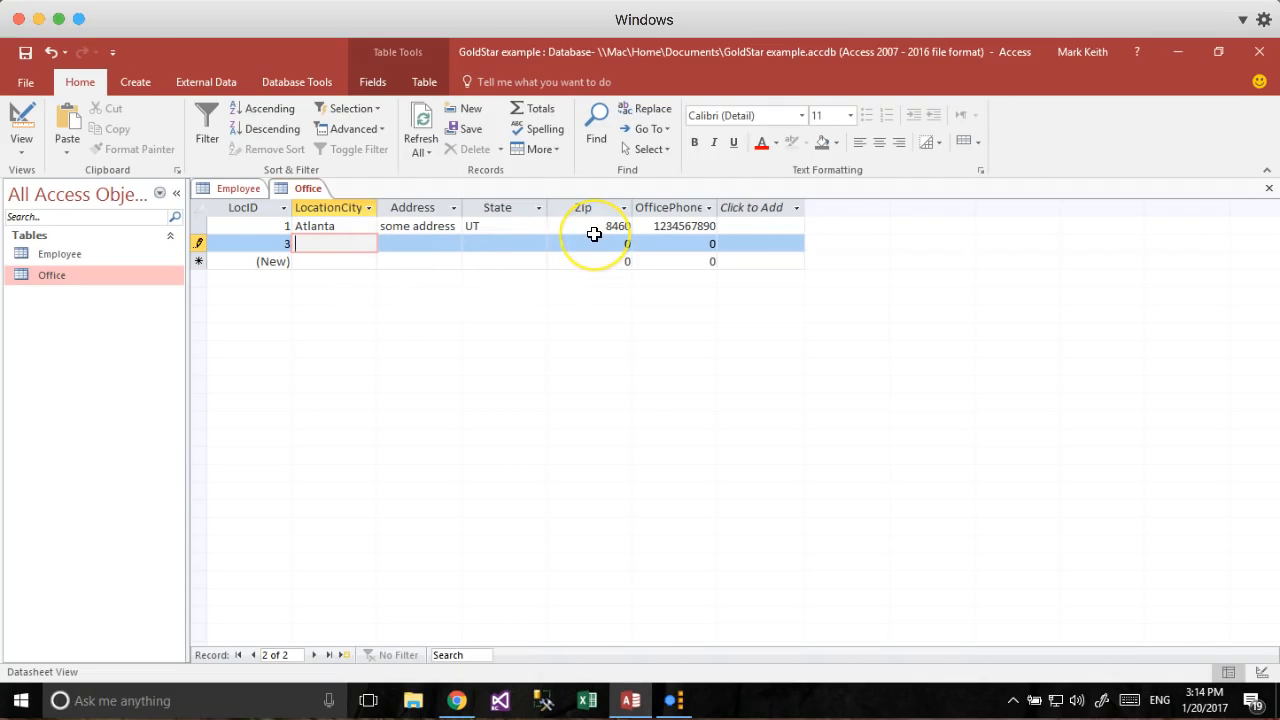
Close the Office table without the unsaved record, then delete the table.
right_click(302, 192)
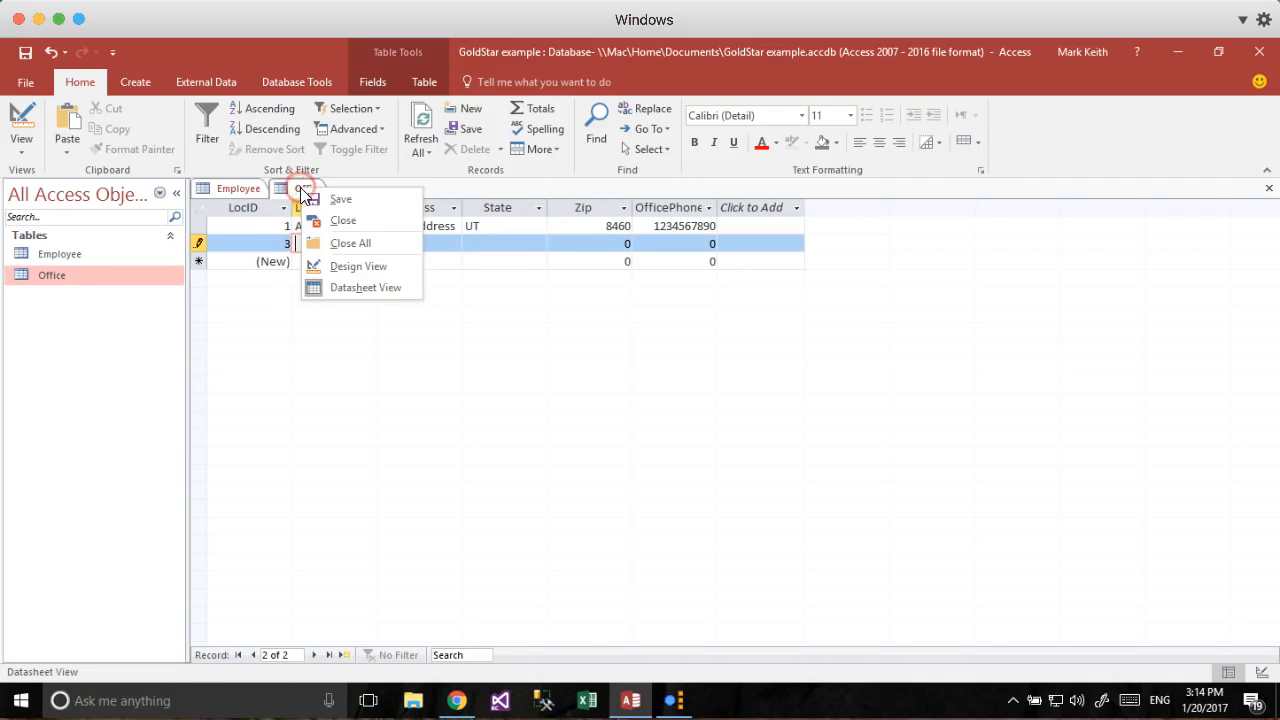
left_click(345, 220)
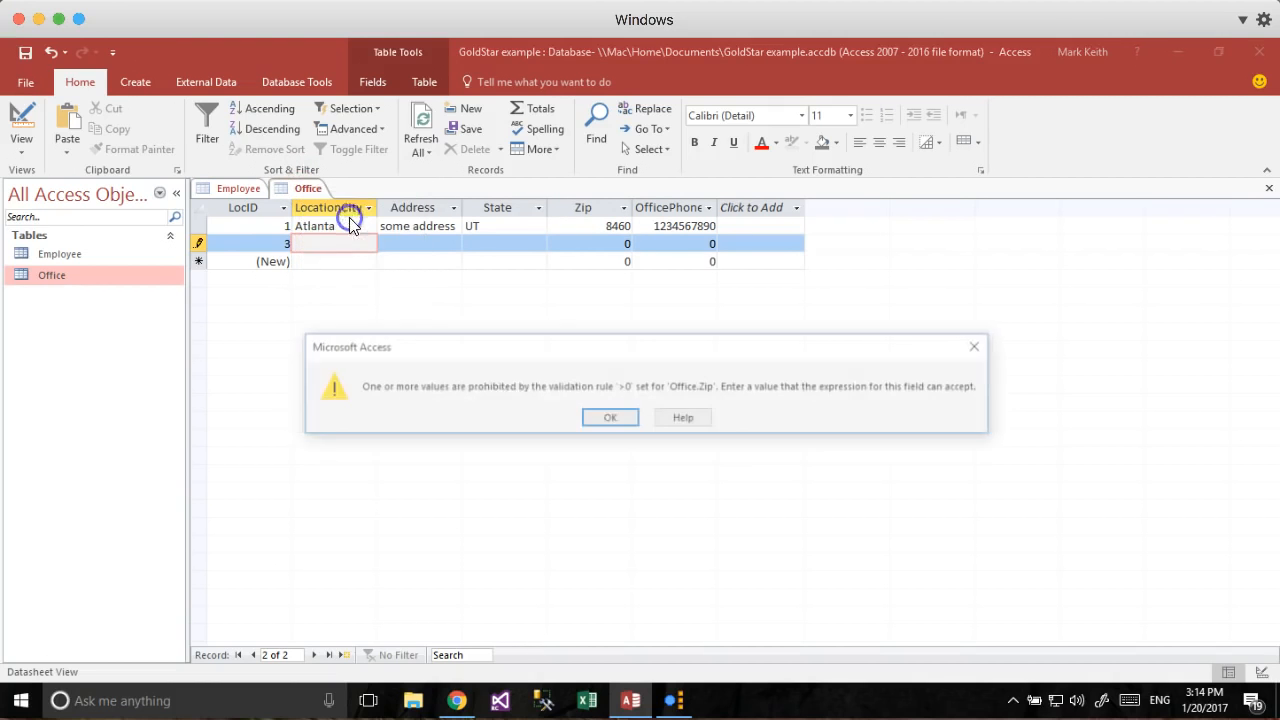
left_click(608, 420)
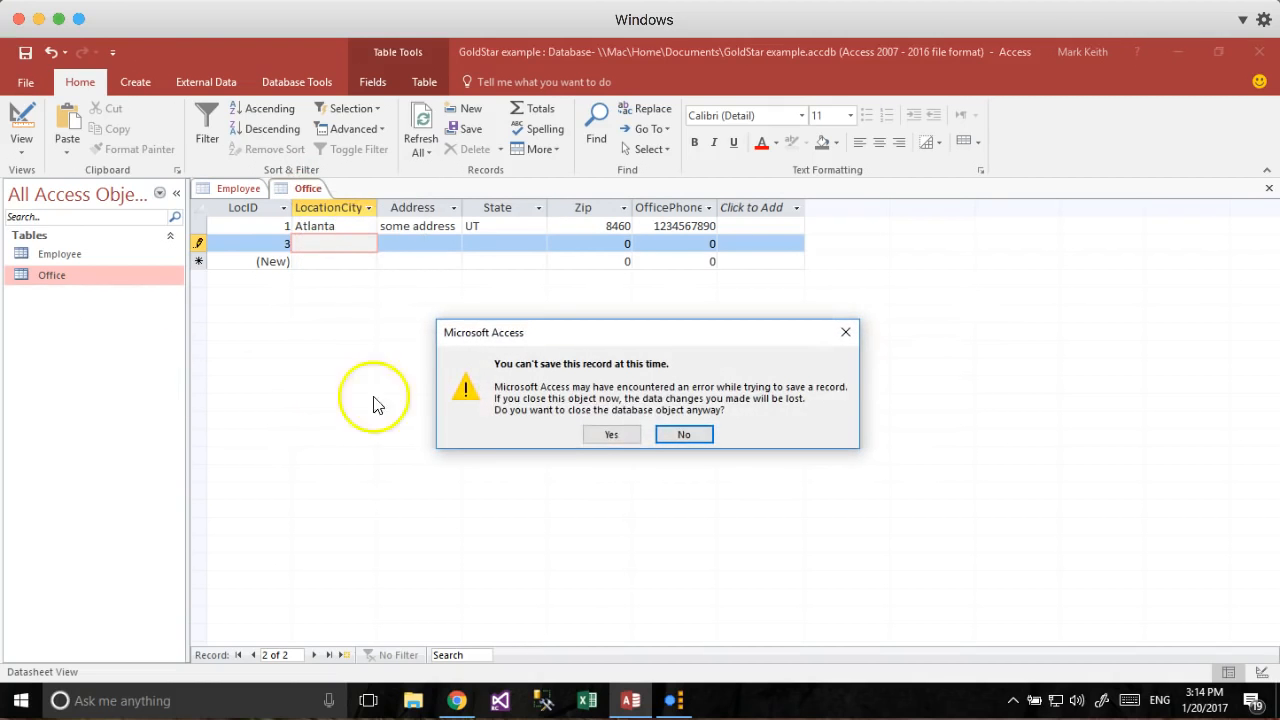
left_click(614, 436)
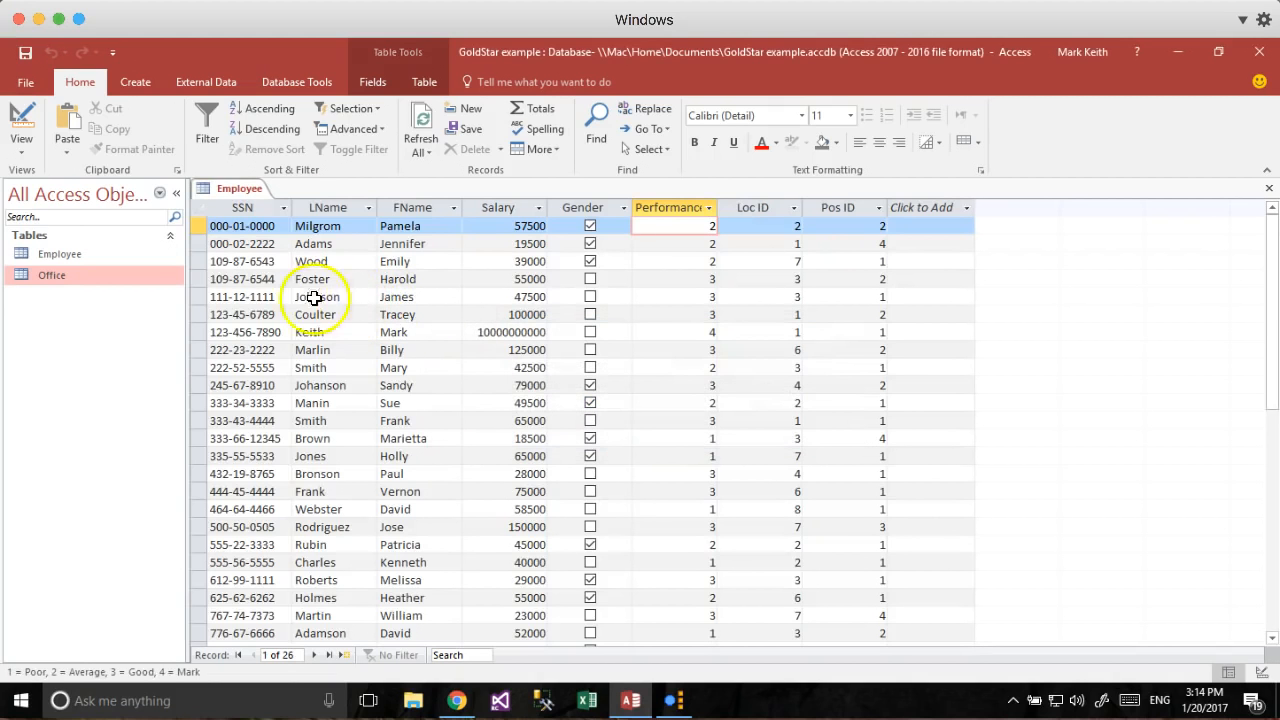
right_click(52, 279)
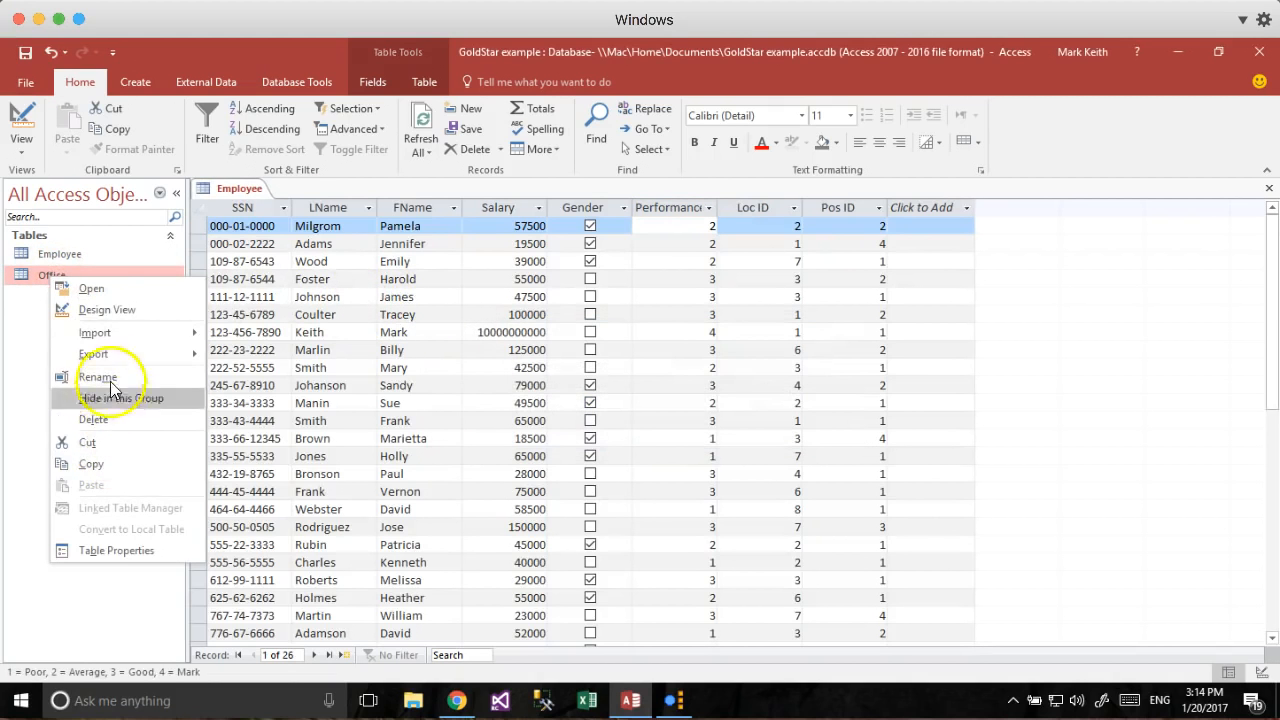
left_click(119, 420)
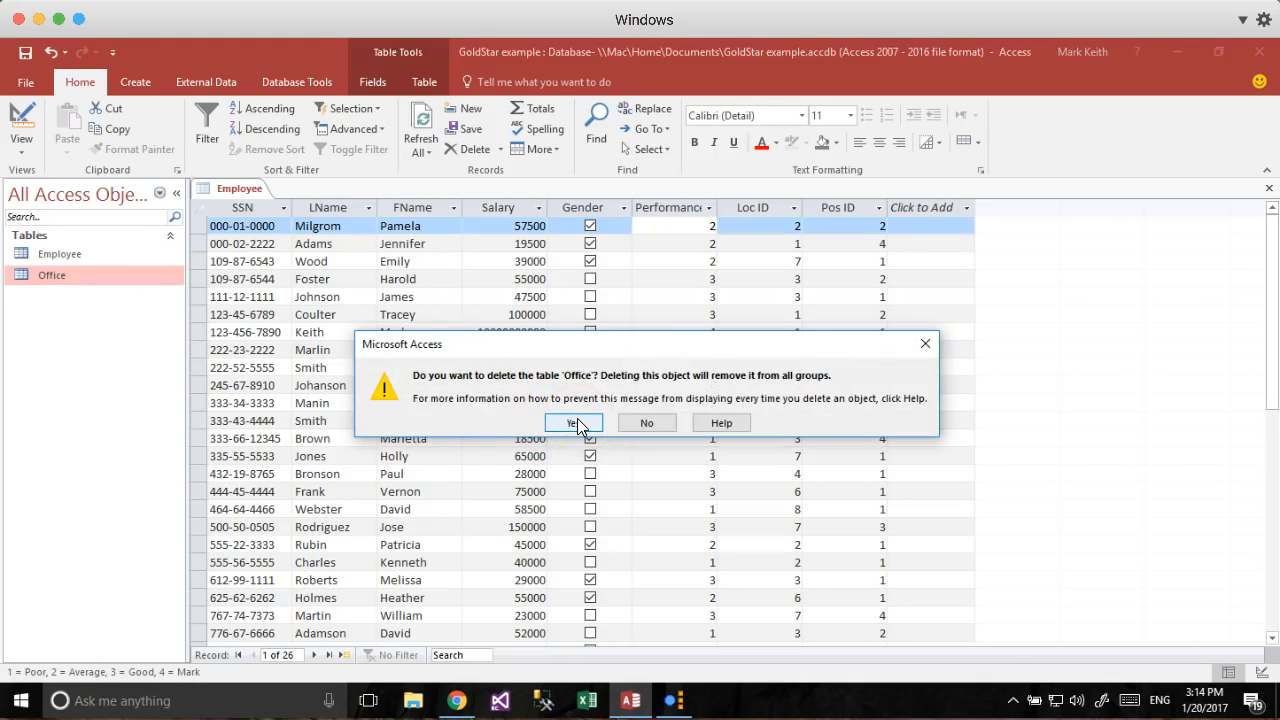
left_click(576, 423)
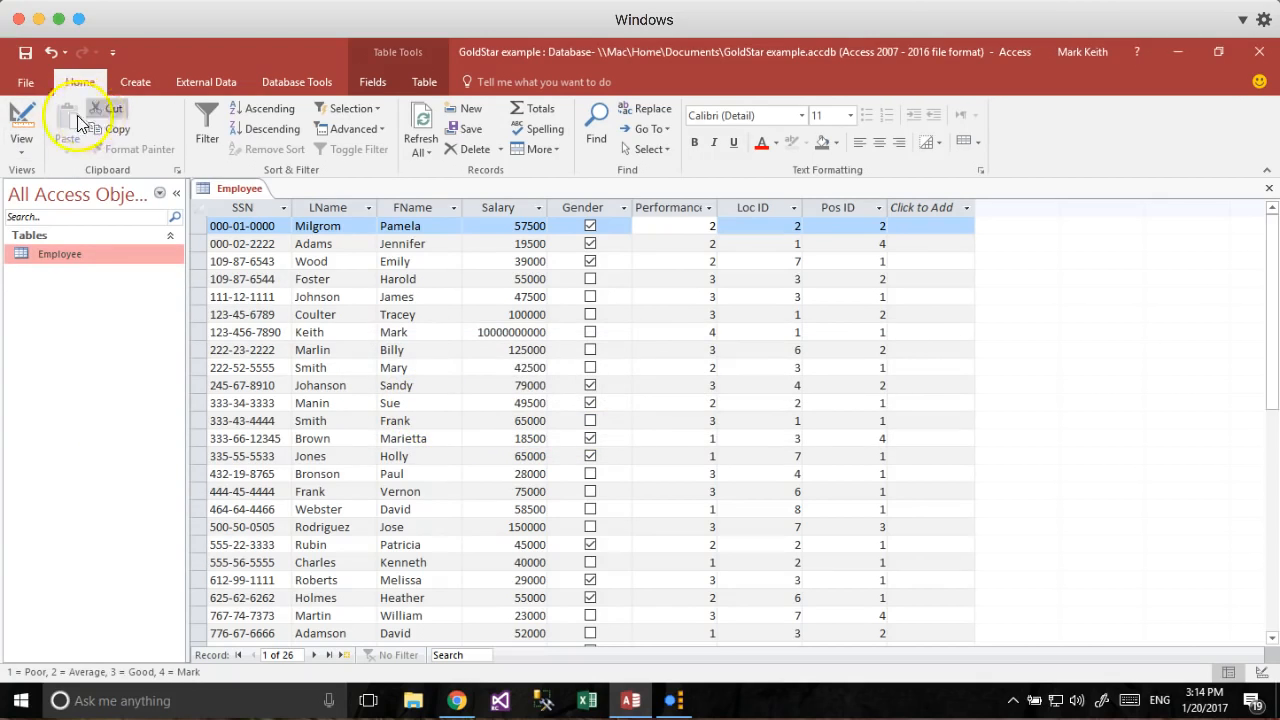
Create a blank table and paste the eight copied office records into it.
left_click(140, 82)
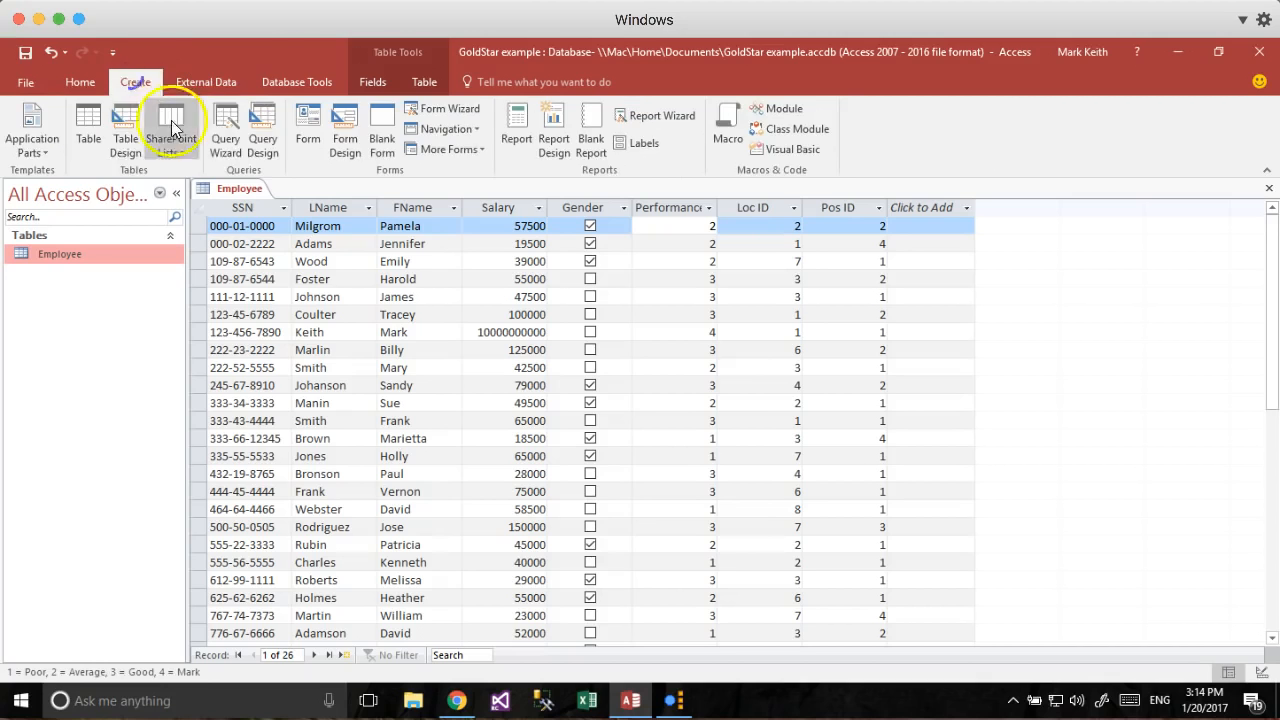
left_click(88, 128)
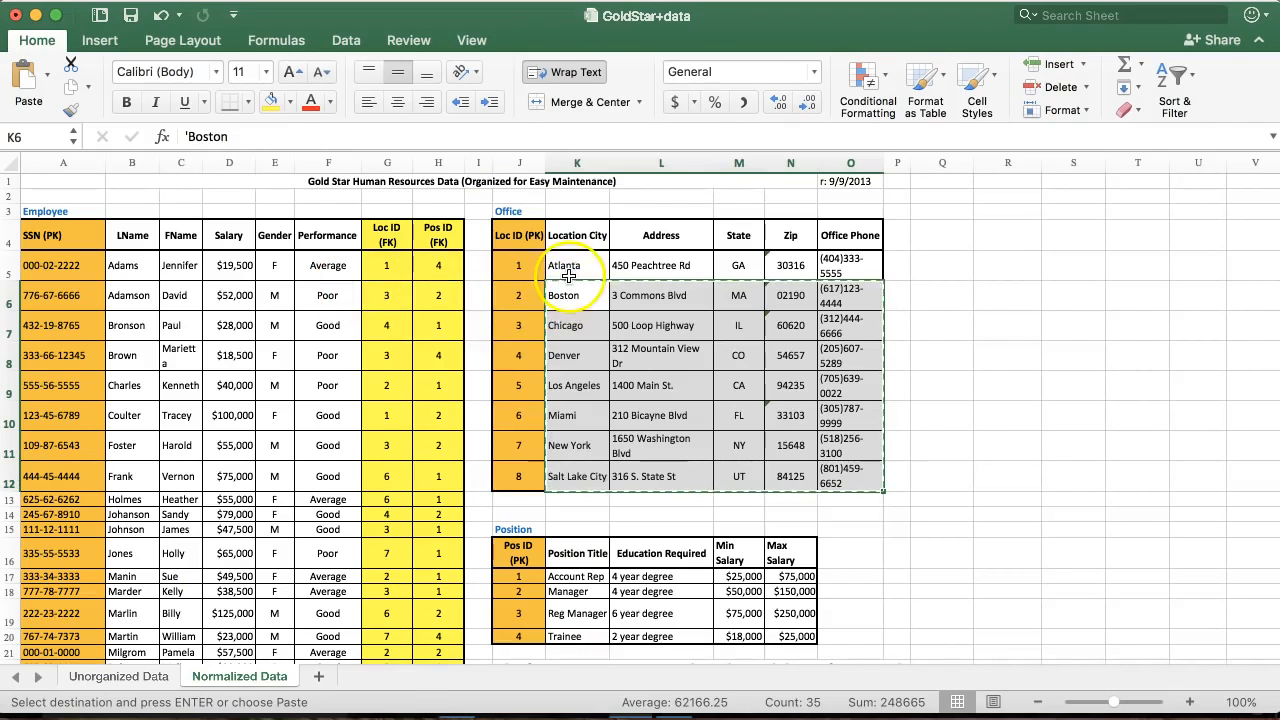
left_click_drag(563, 266, 826, 478)
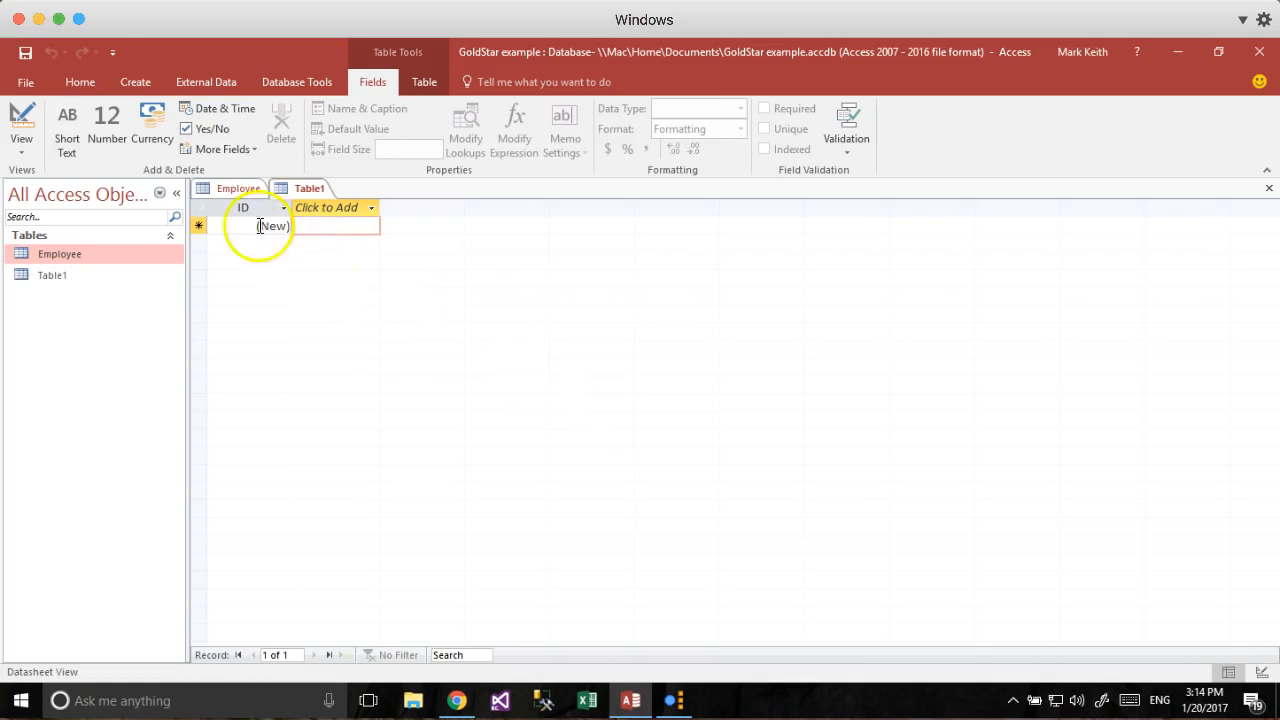
key("super")
key("super")
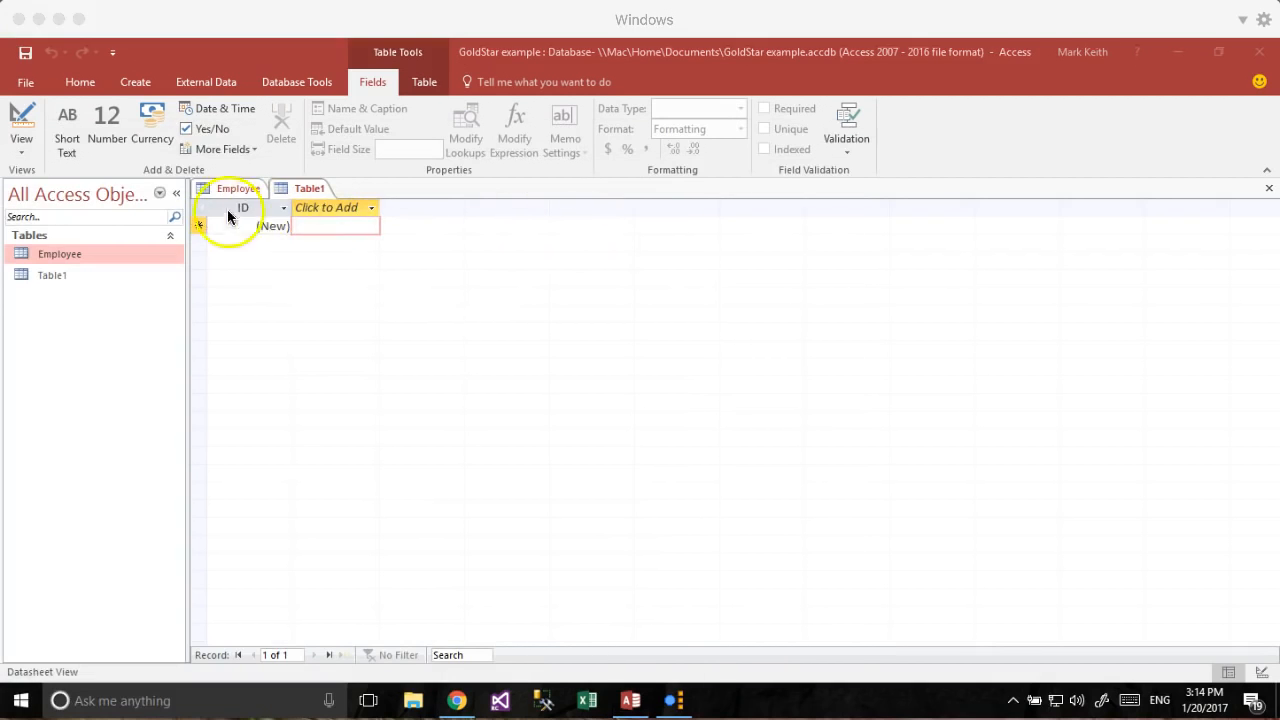
left_click(199, 208)
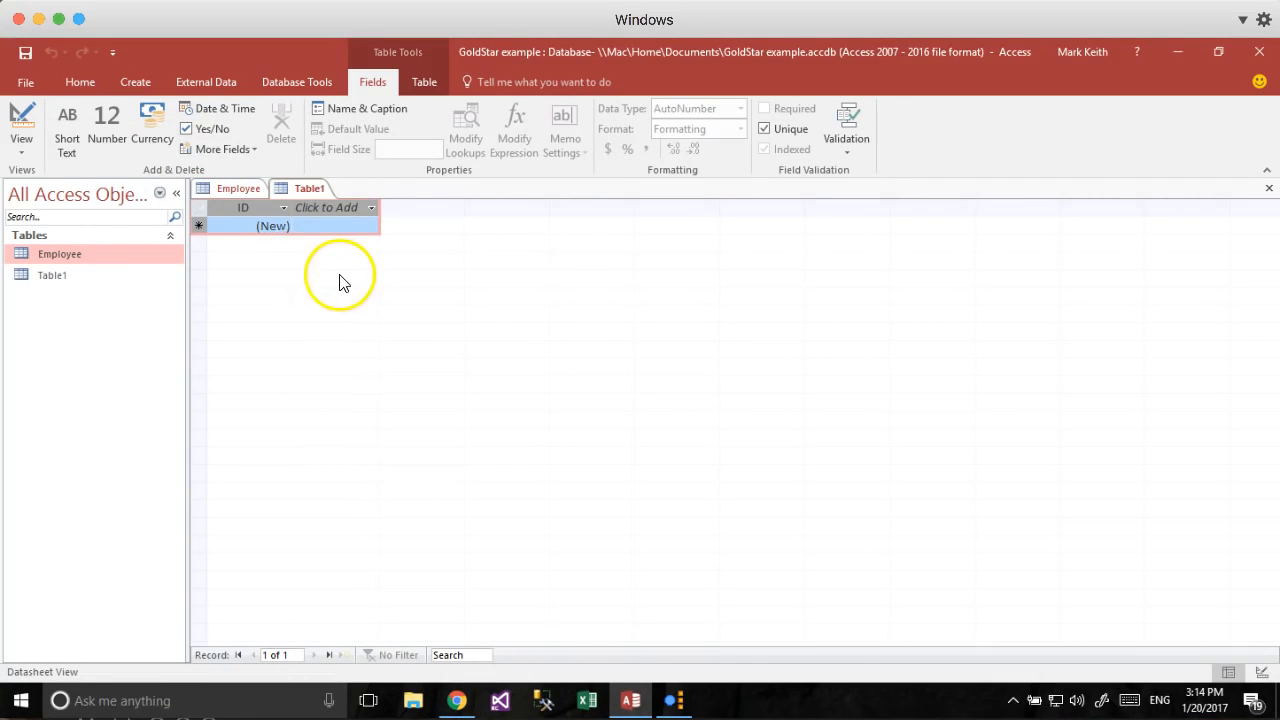
key("ctrl+v")
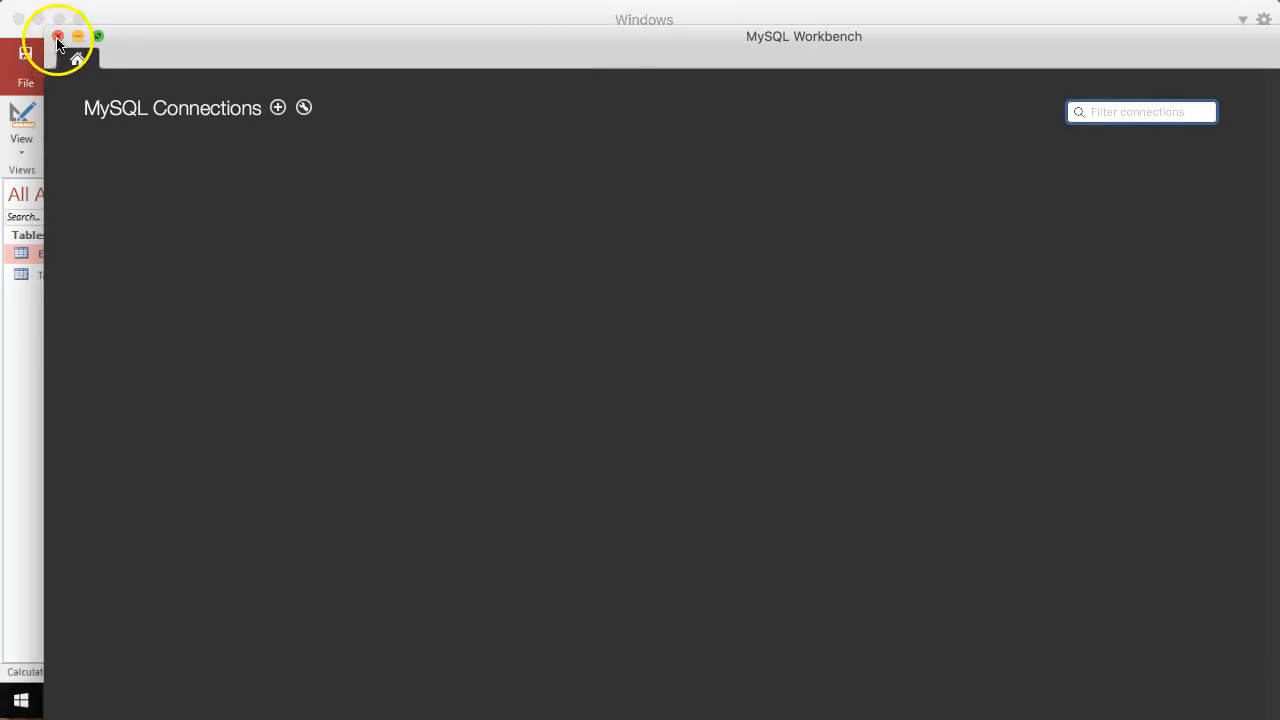
left_click(57, 37)
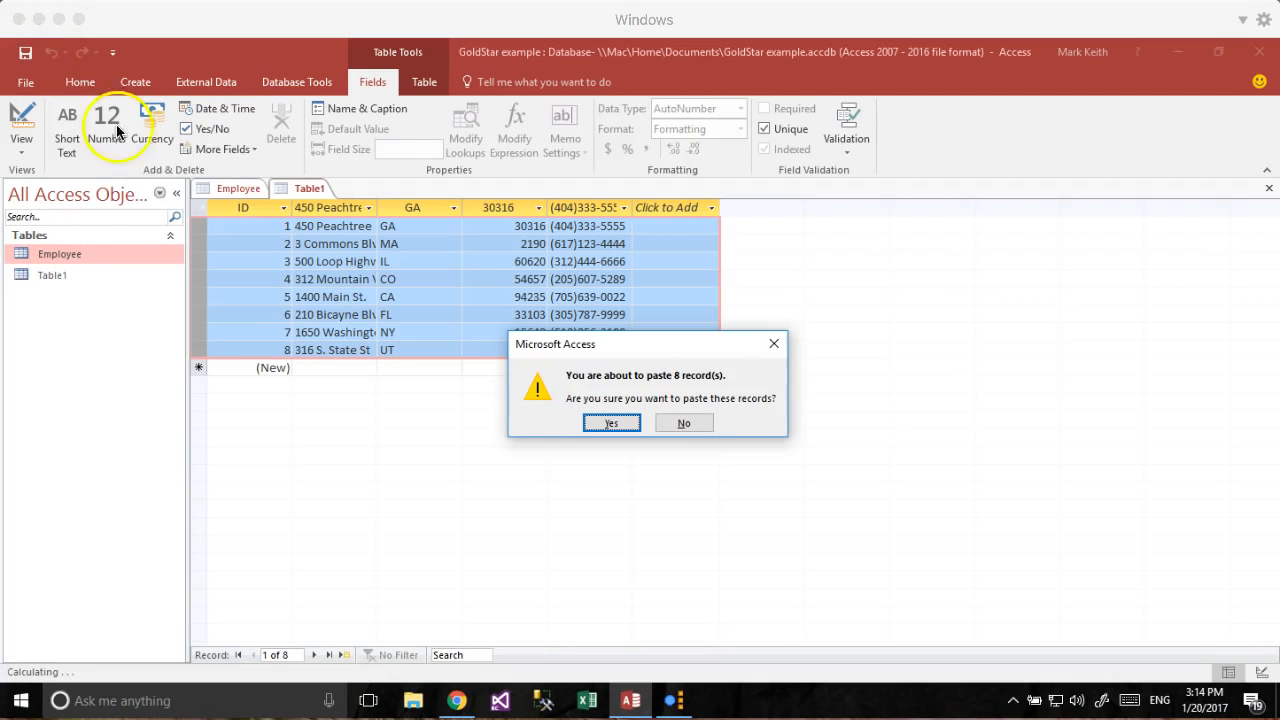
left_click(614, 423)
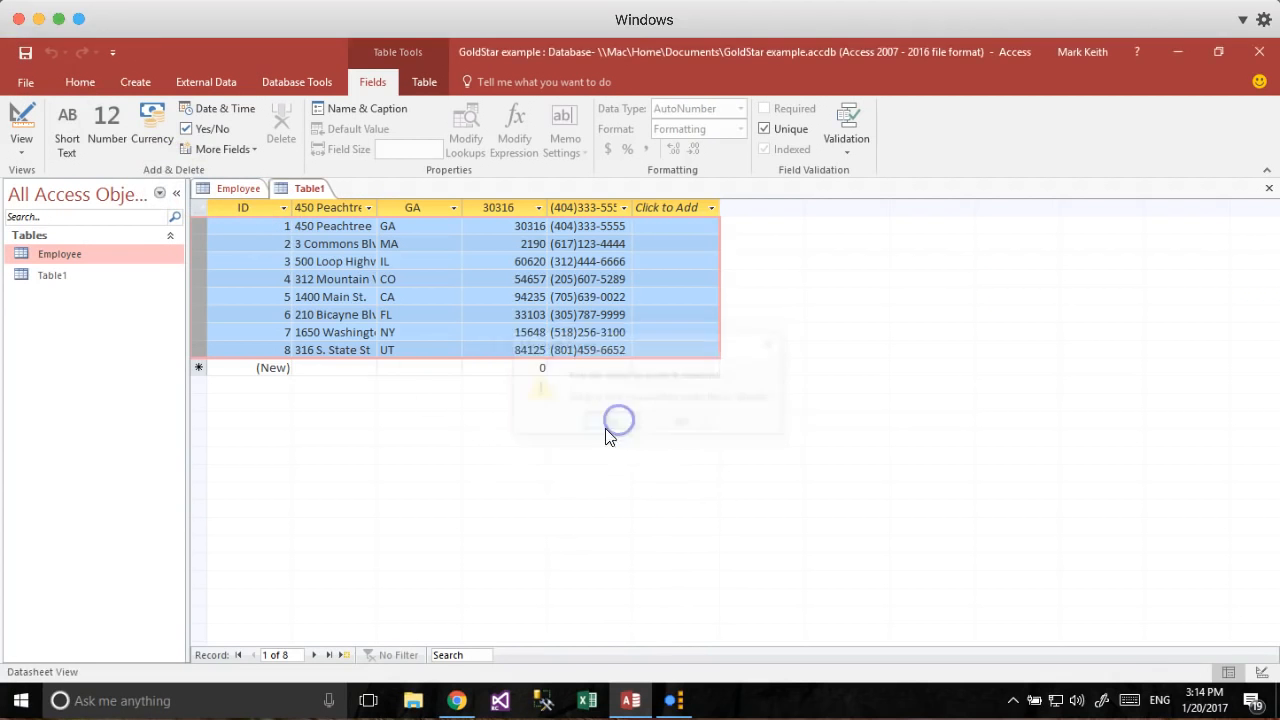
Insert an empty field before the address column, save the table as Office, and close it.
left_click(326, 237)
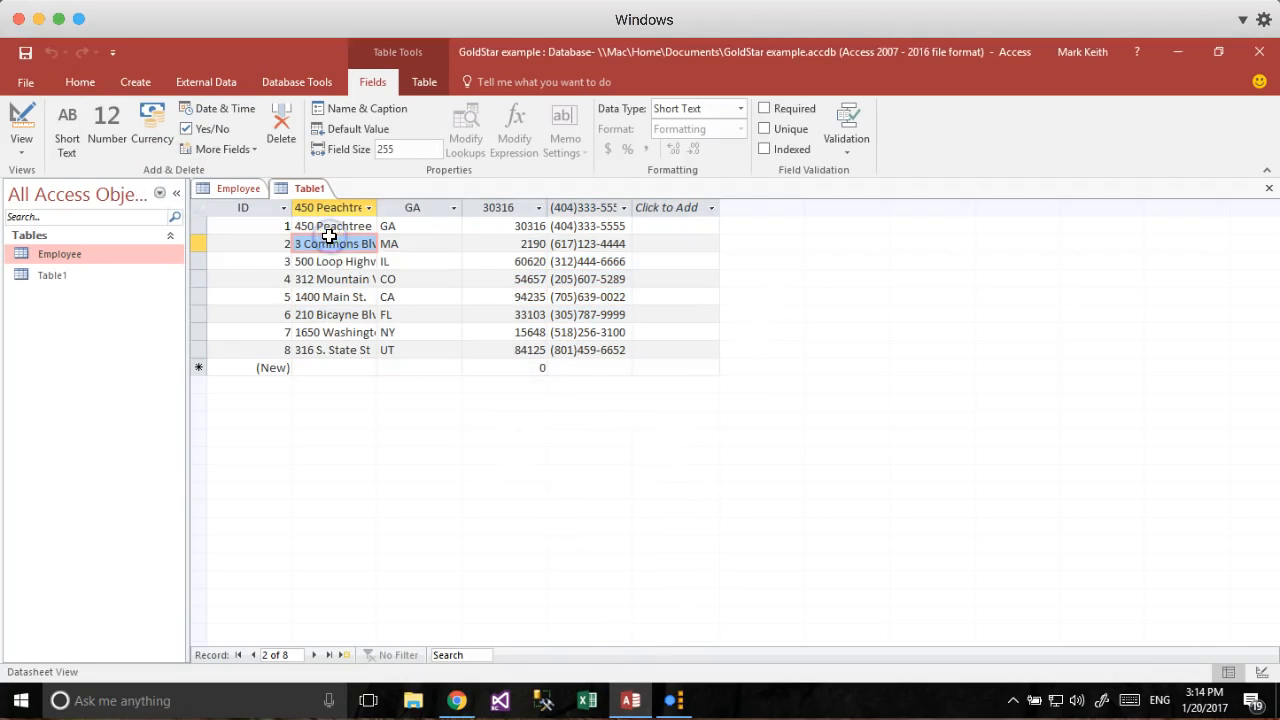
right_click(328, 207)
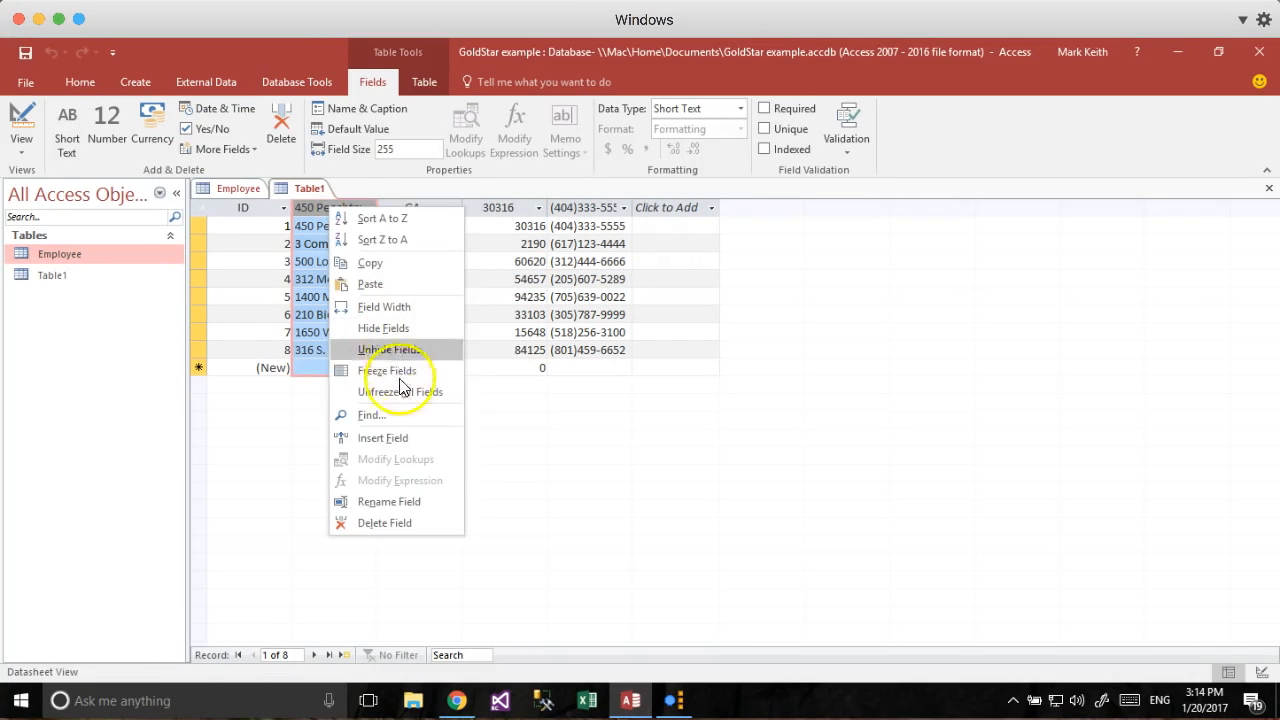
left_click(397, 438)
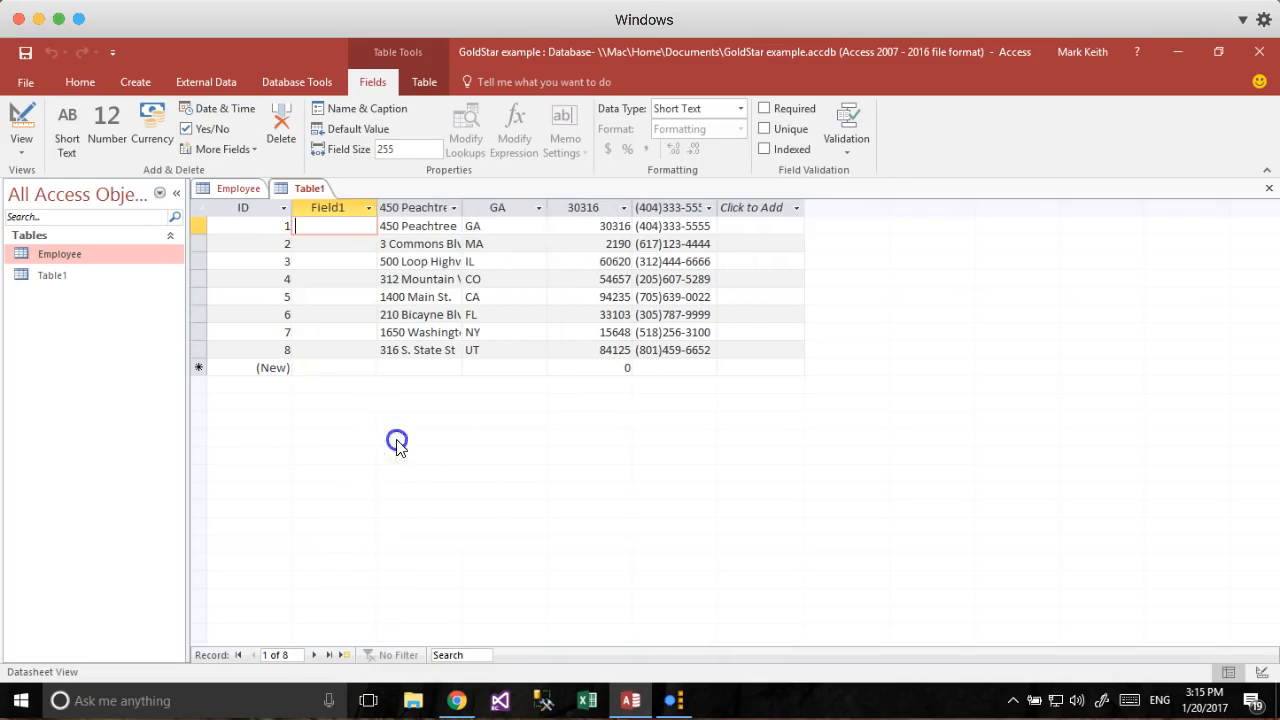
left_click(22, 125)
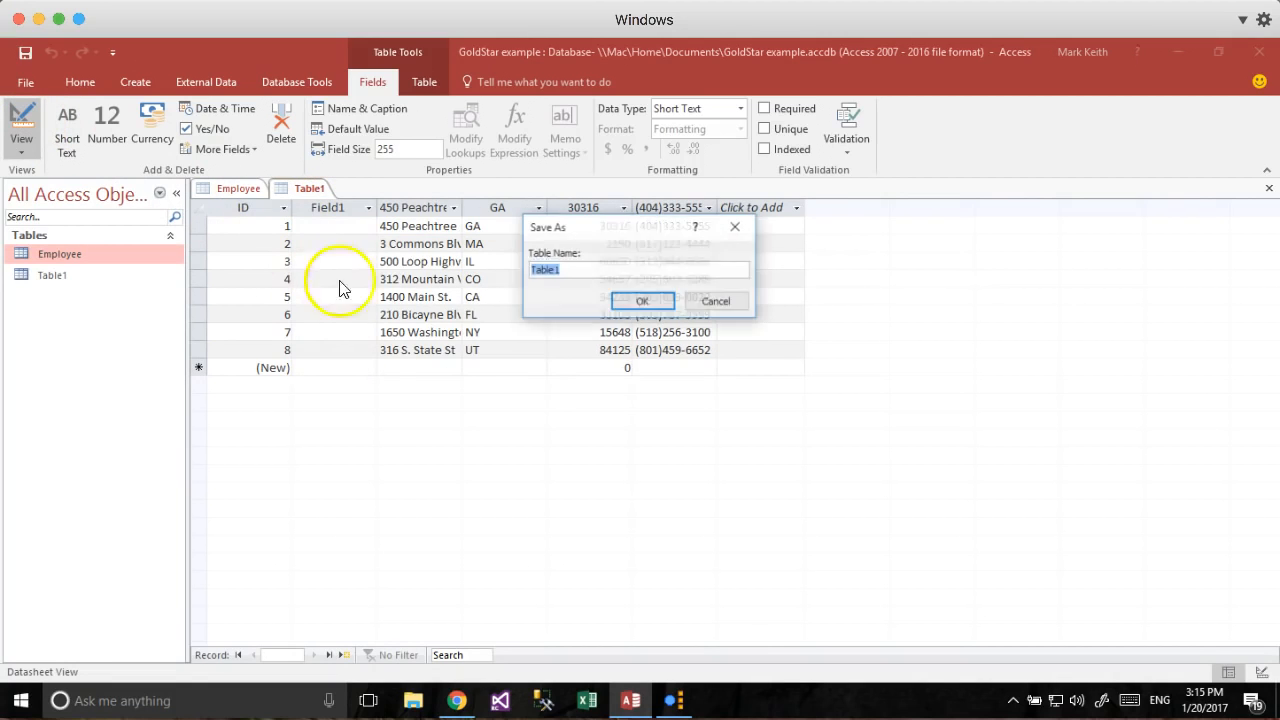
type("Office")
left_click(641, 301)
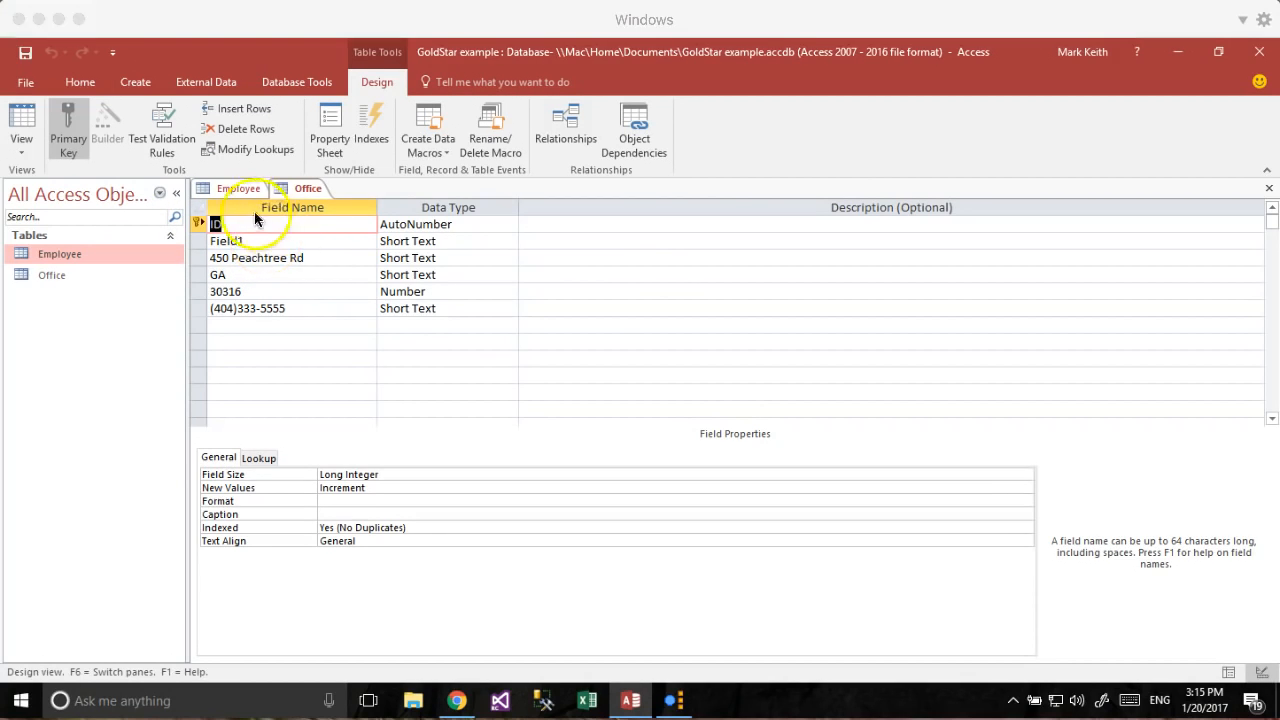
right_click(304, 189)
left_click(363, 219)
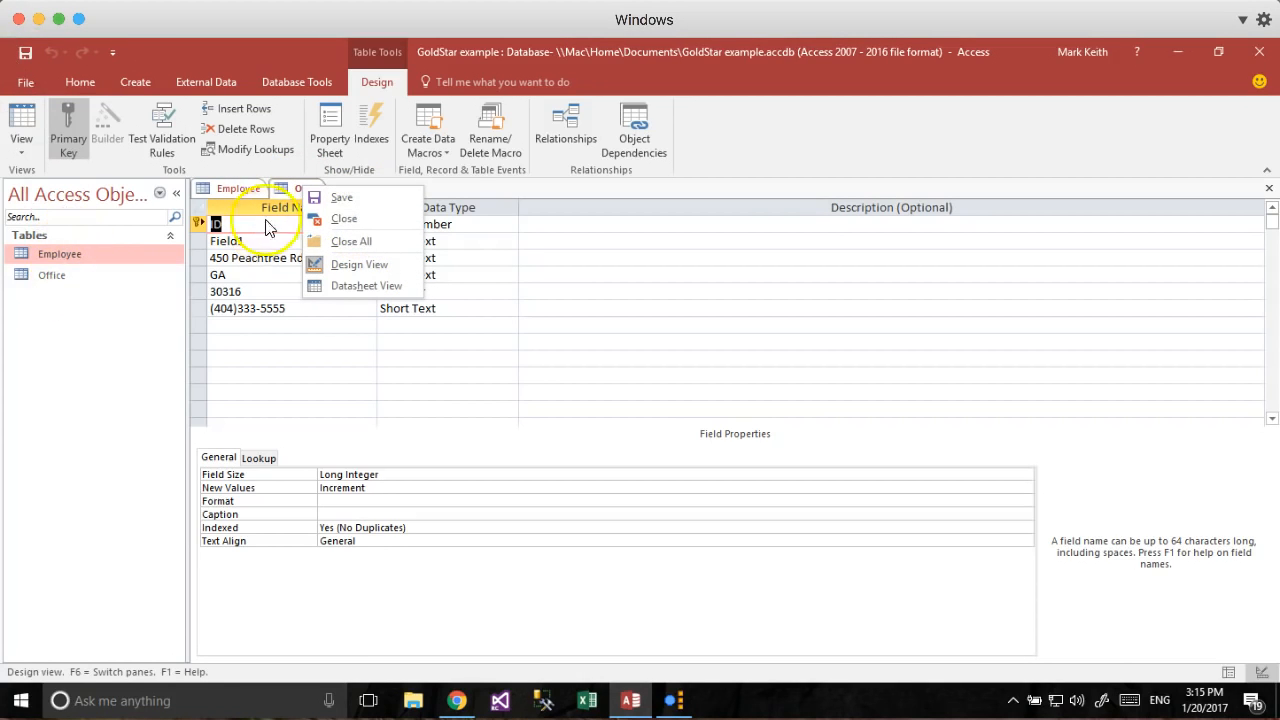
left_click(344, 218)
Delete the Office table from the navigation pane again and create a new blank Table1.
right_click(50, 276)
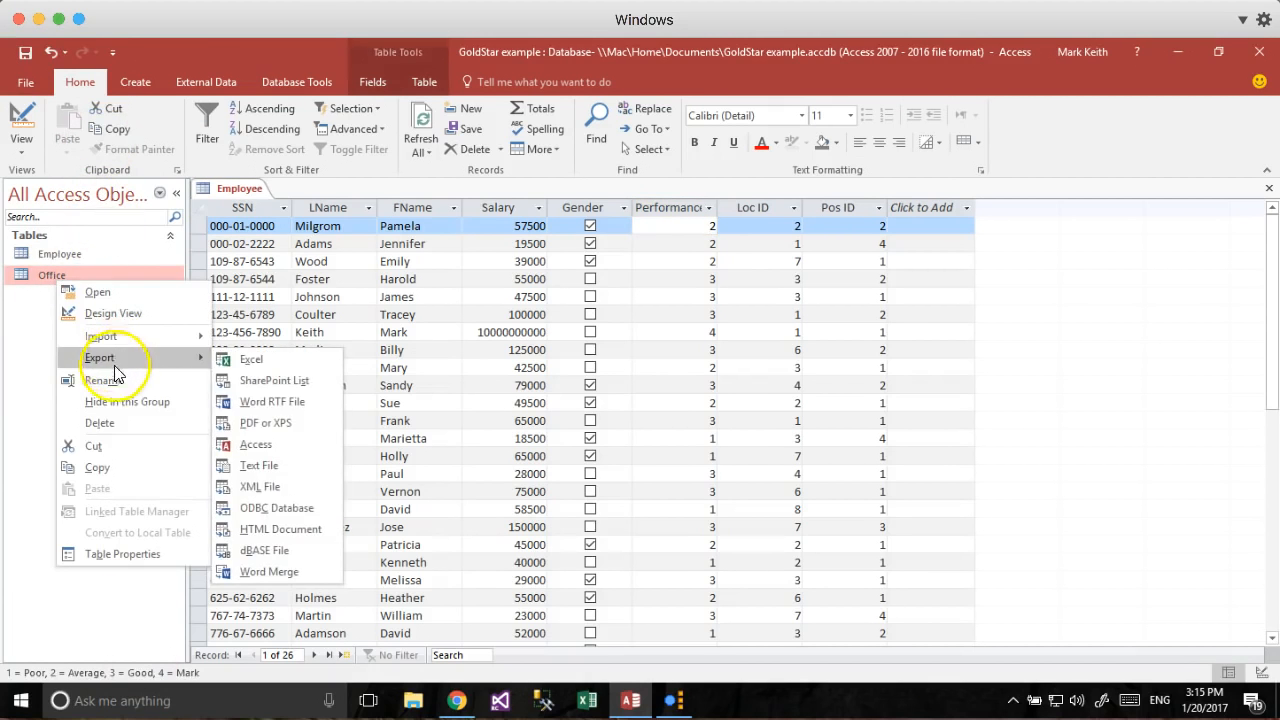
left_click(100, 422)
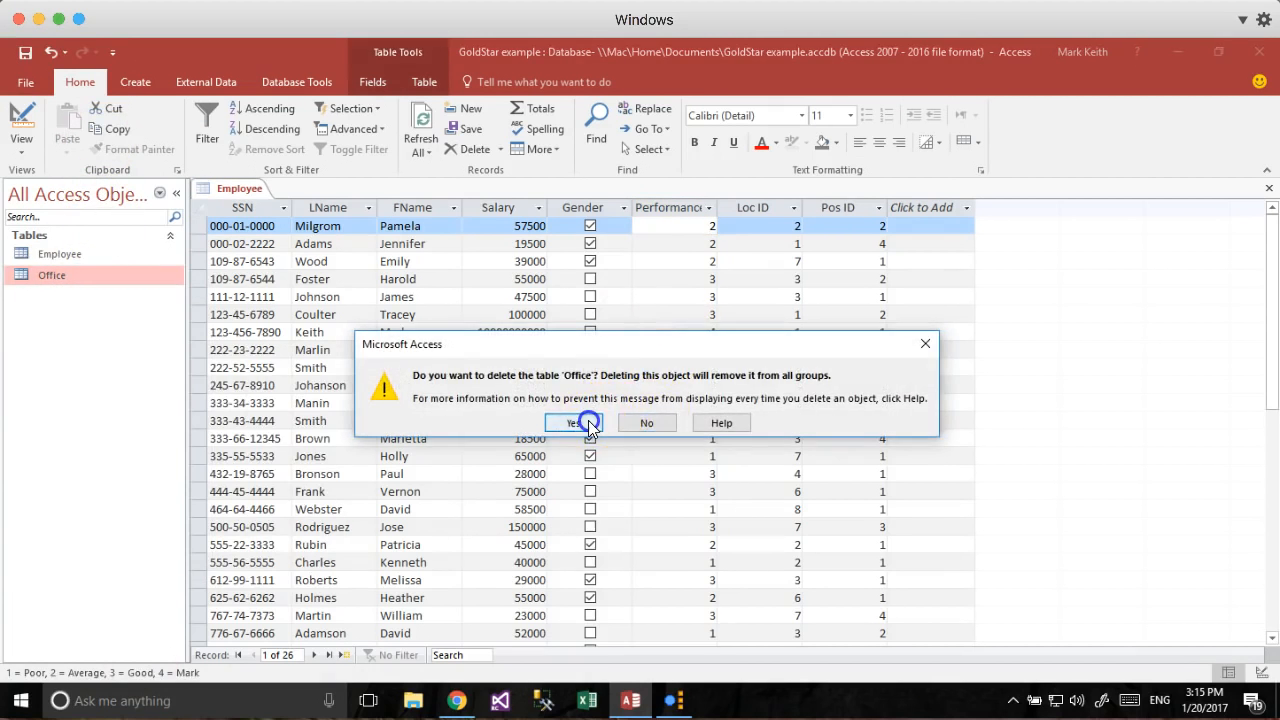
left_click(580, 422)
left_click(135, 82)
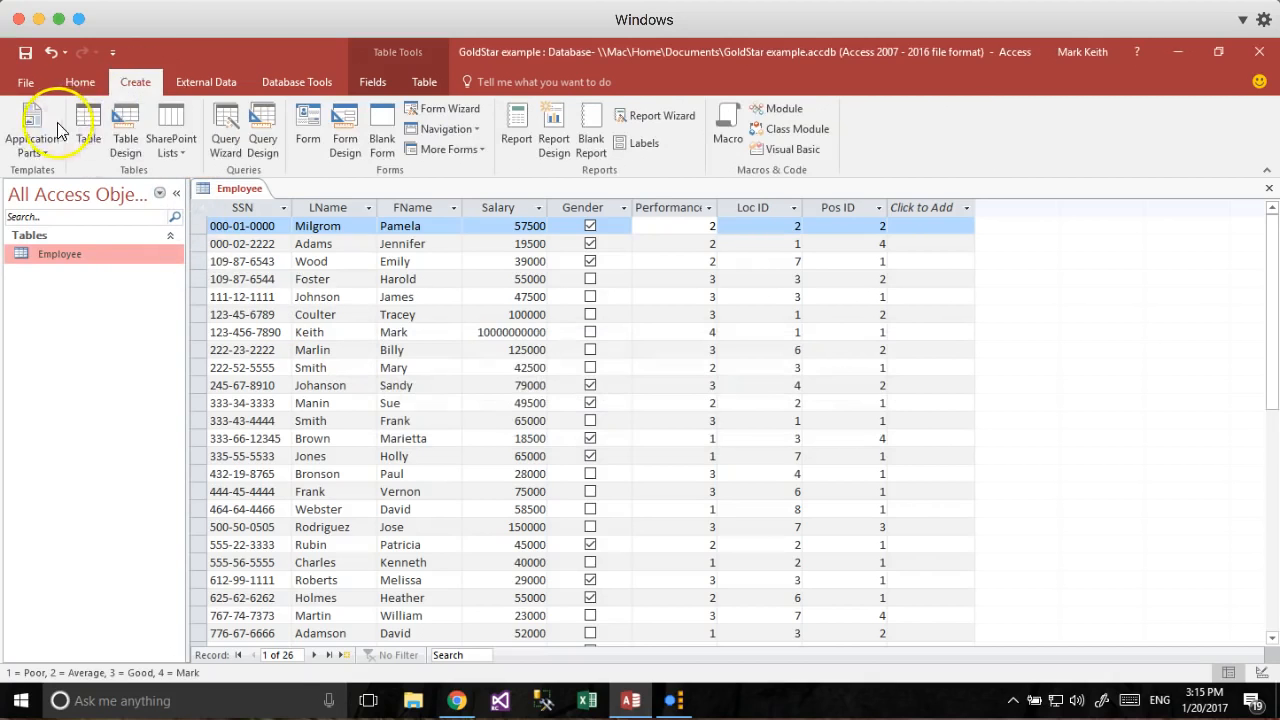
left_click(65, 128)
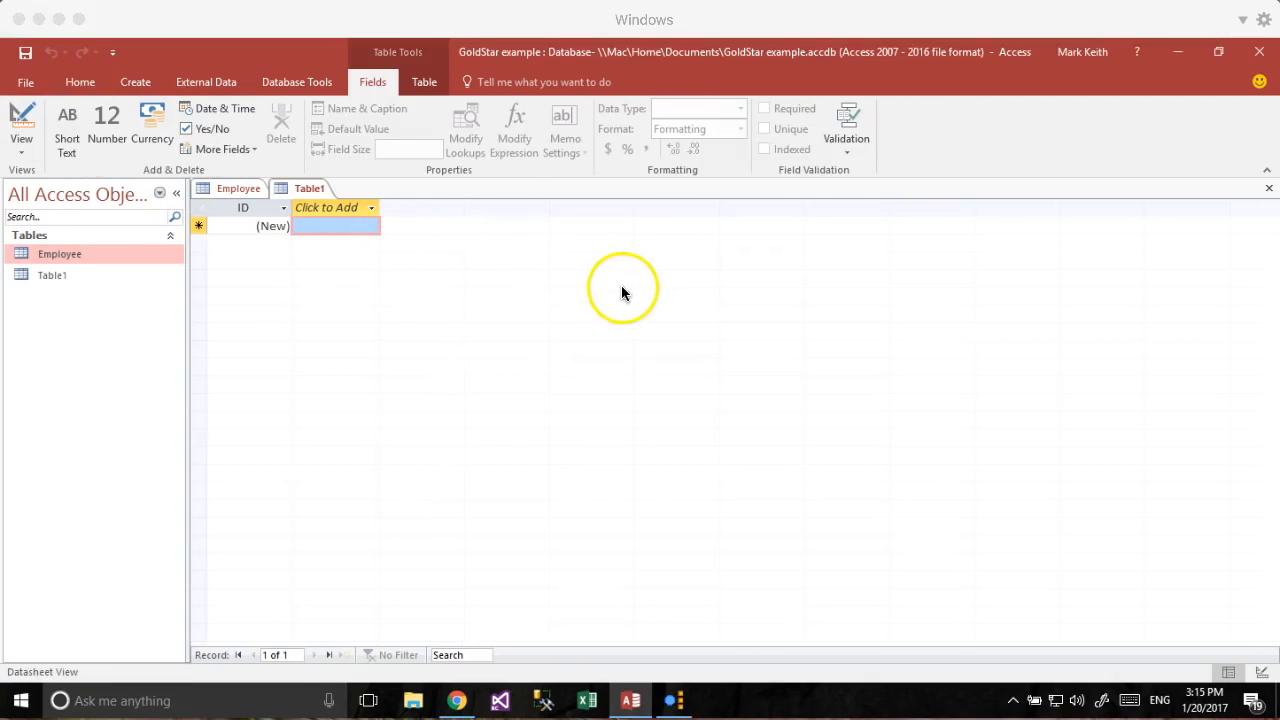
key("super+Tab")
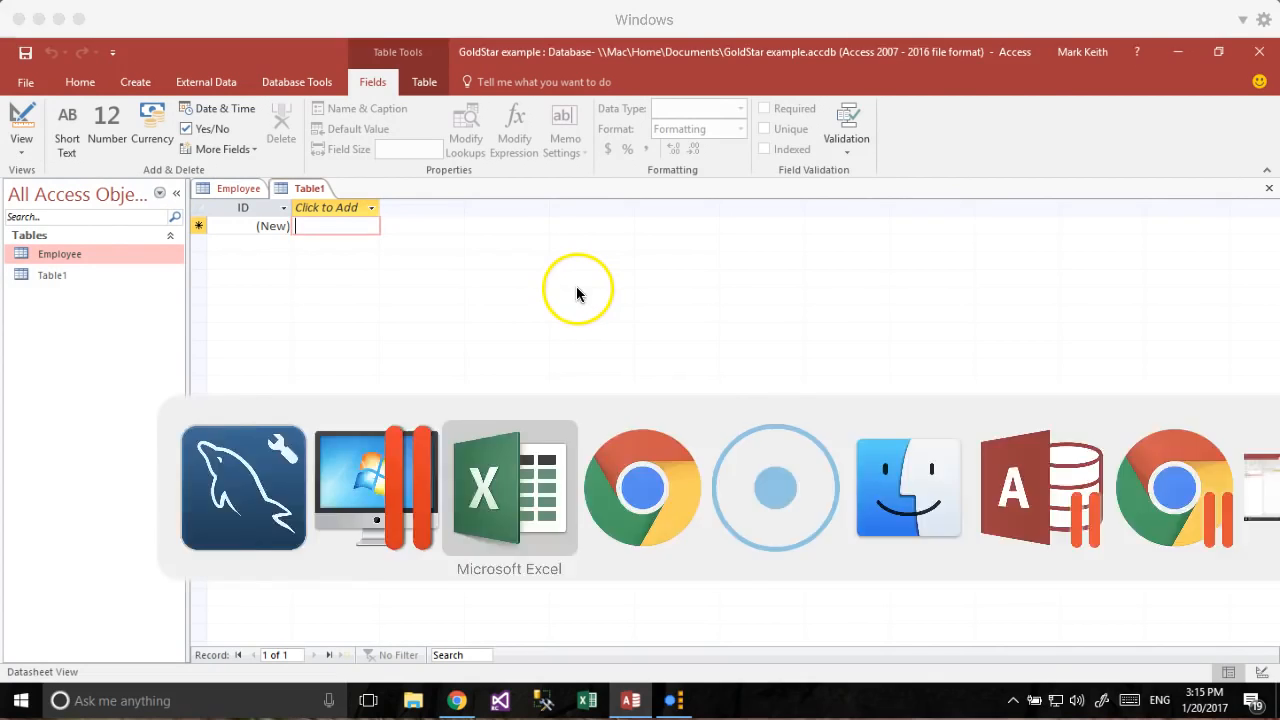
Copy Excel range J4:O12, the Office block from Loc ID (PK) to Office Phone with headers.
left_click_drag(572, 238, 850, 481)
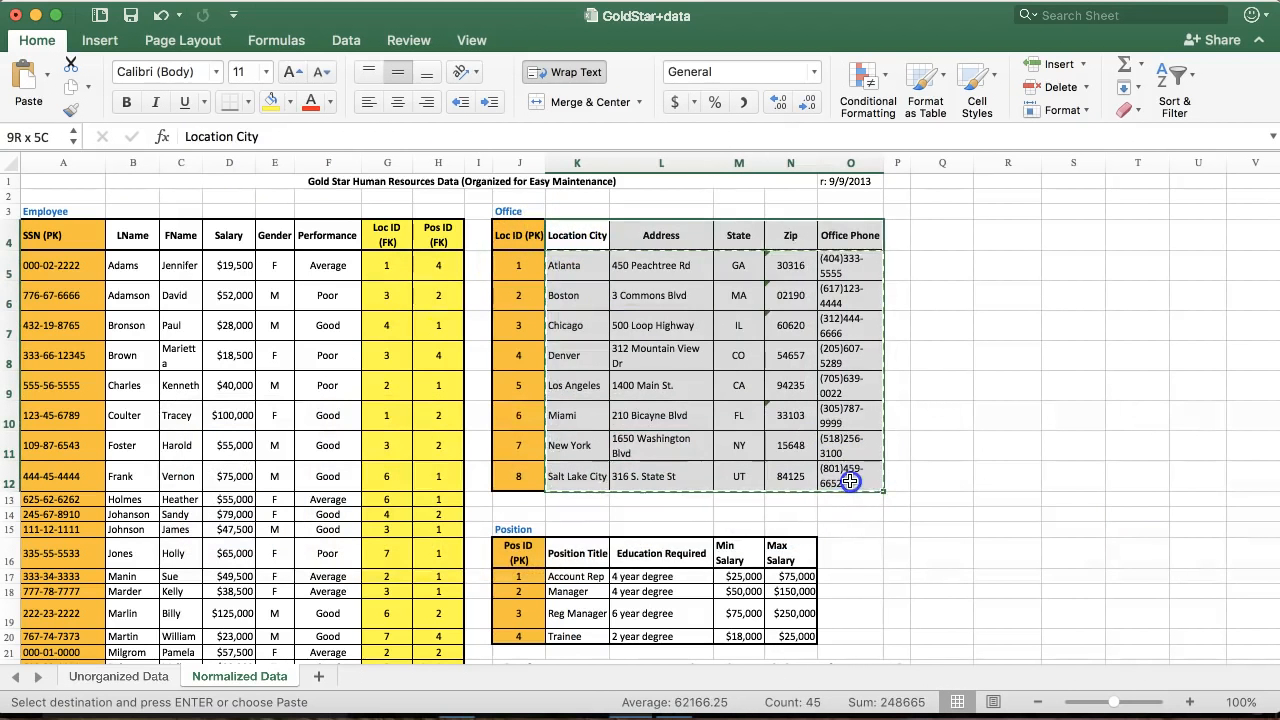
left_click_drag(508, 236, 828, 472)
key("super+c")
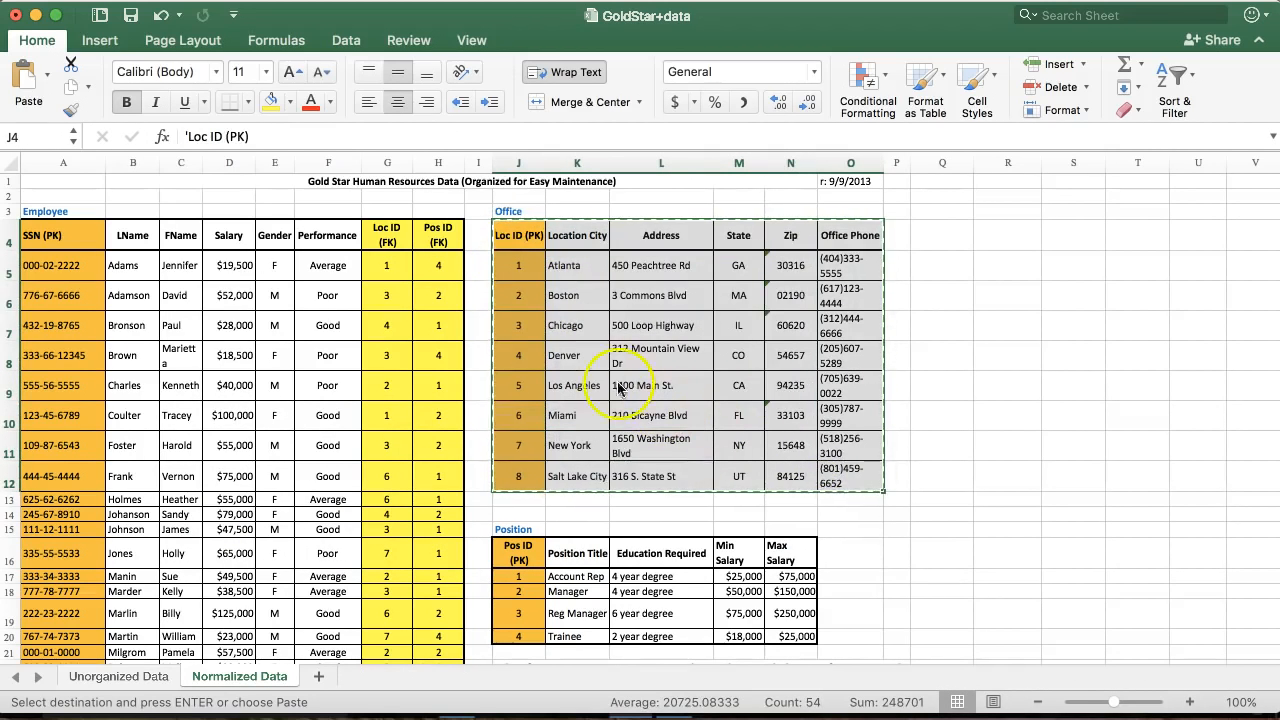
Paste the eight Office records with their headers into the blank table.
key("super+Tab")
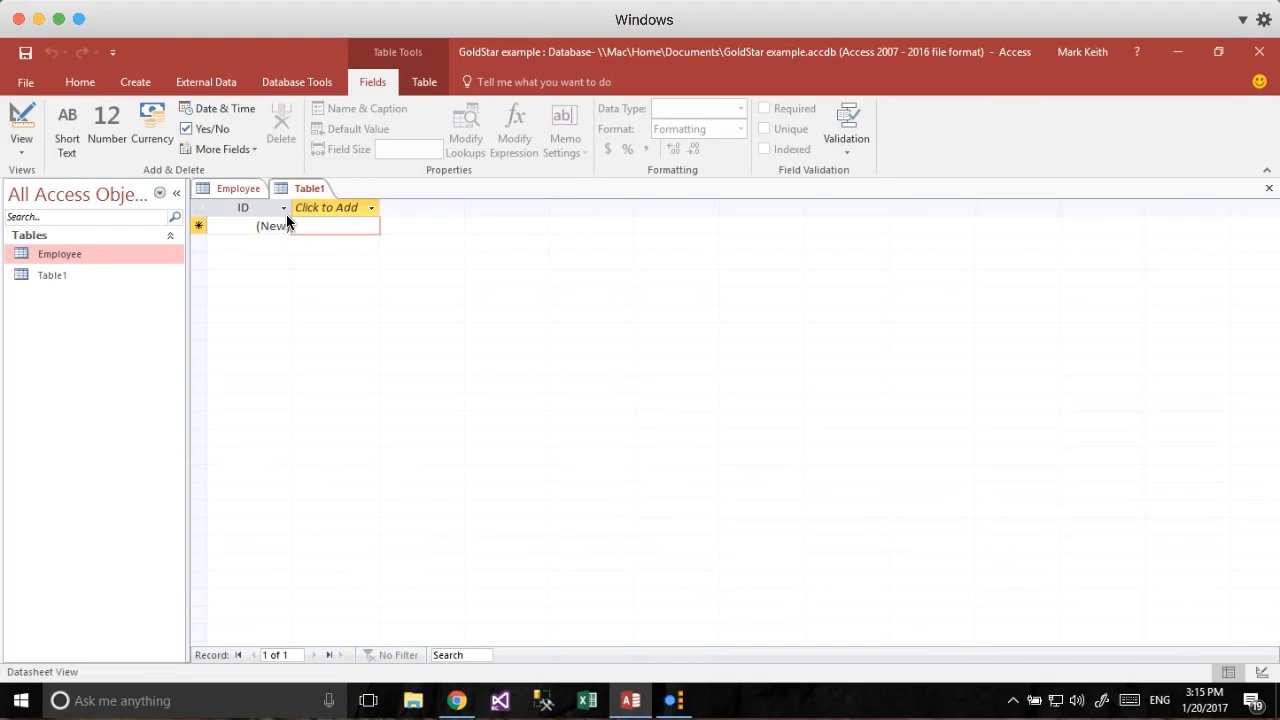
left_click(197, 212)
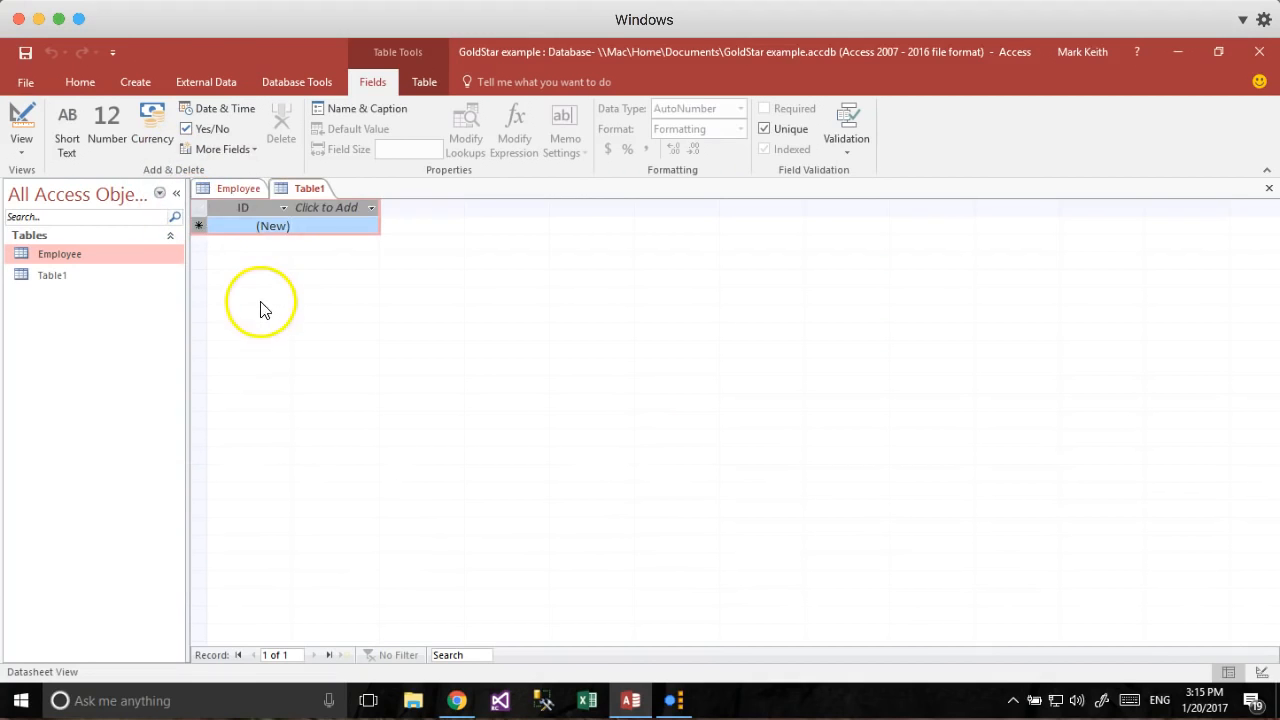
key("ctrl+v")
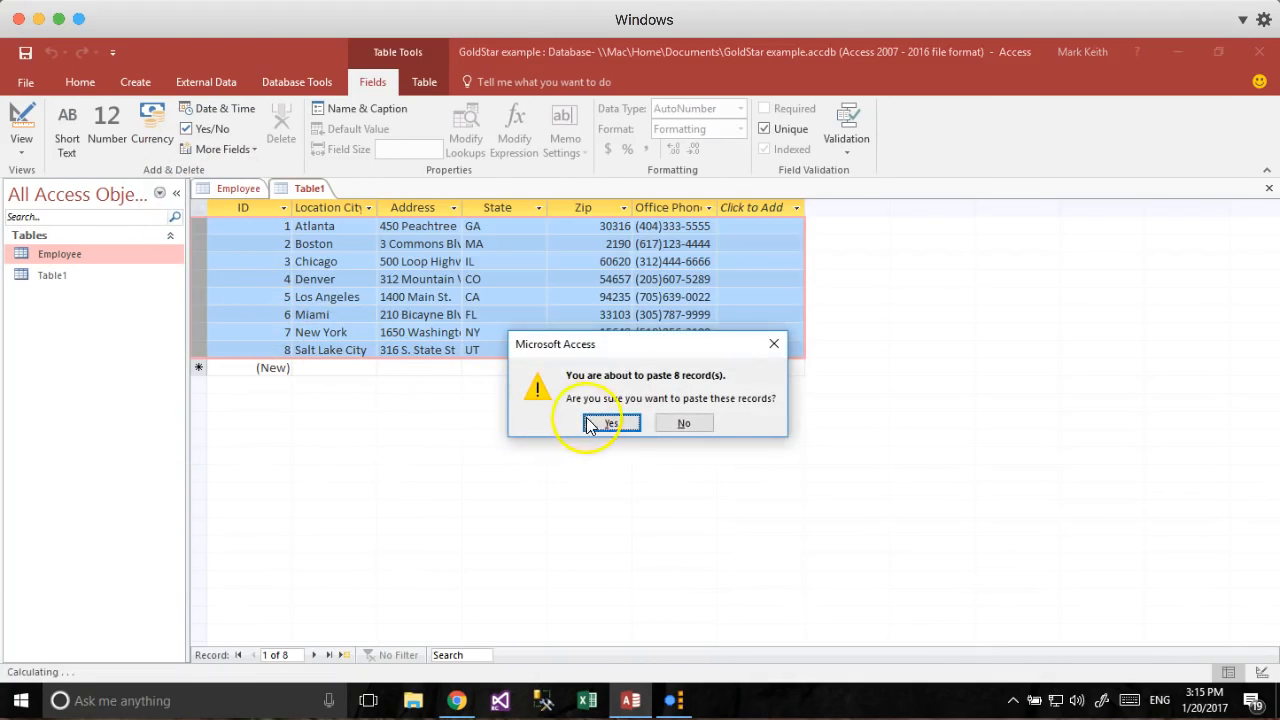
left_click(610, 423)
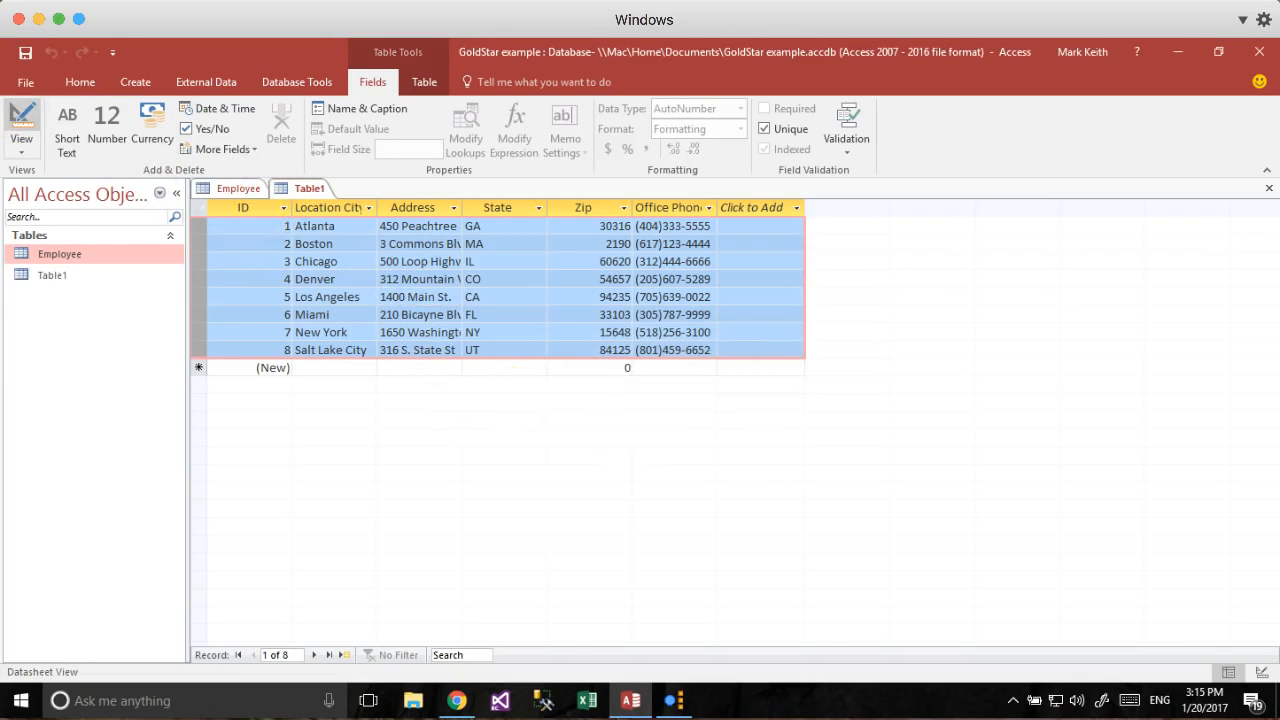
Save the table as Office keyed on LocID, return to its datasheet, and create a new blank table.
left_click(20, 120)
type("Office")
left_click(616, 294)
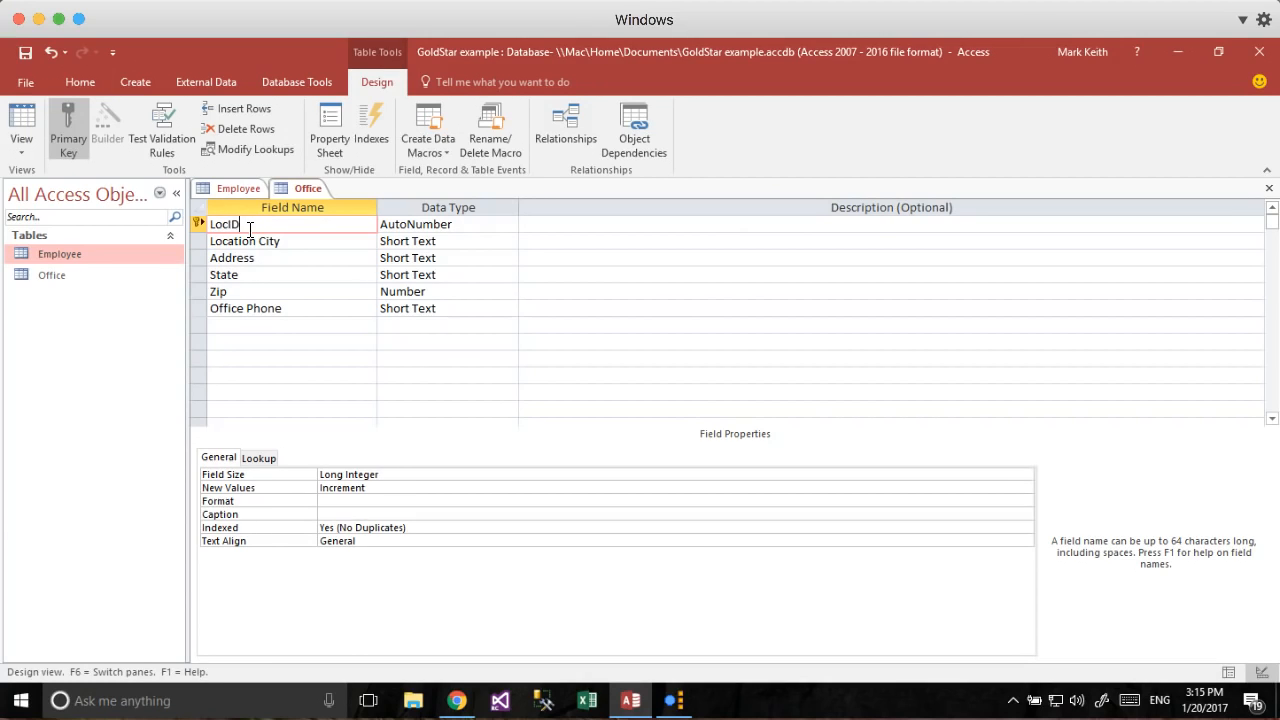
key("Down")
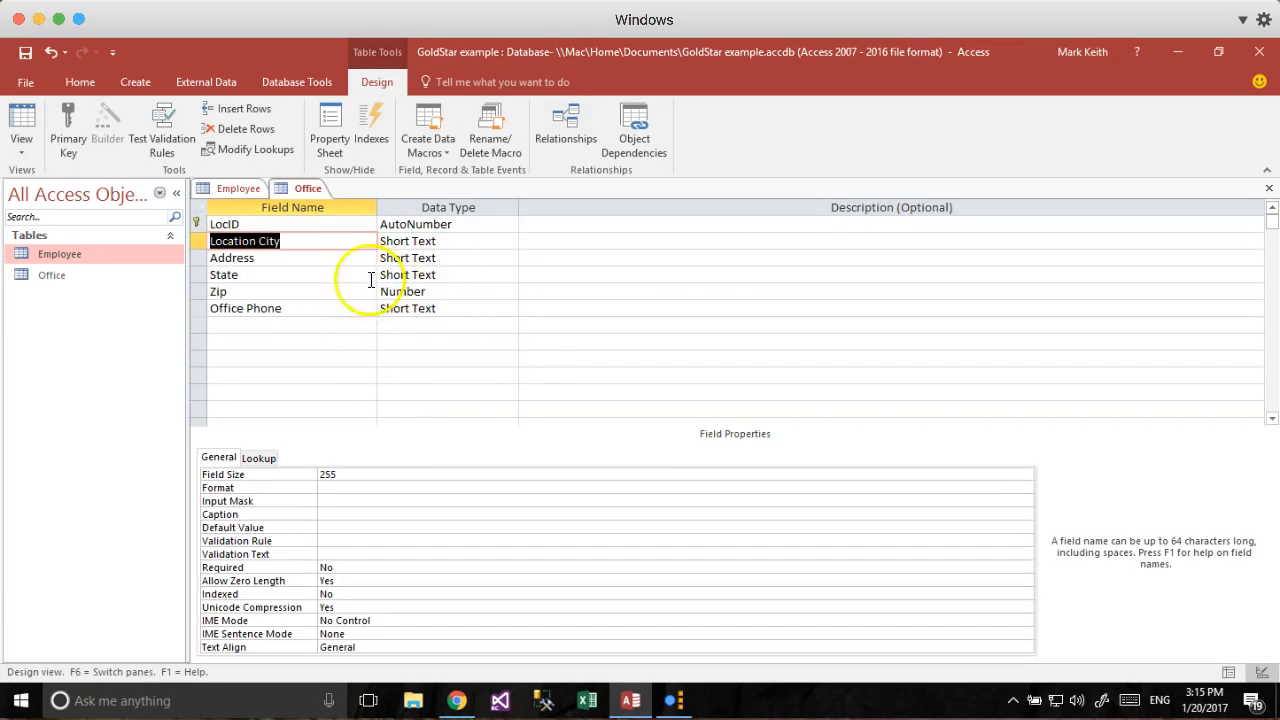
left_click(21, 118)
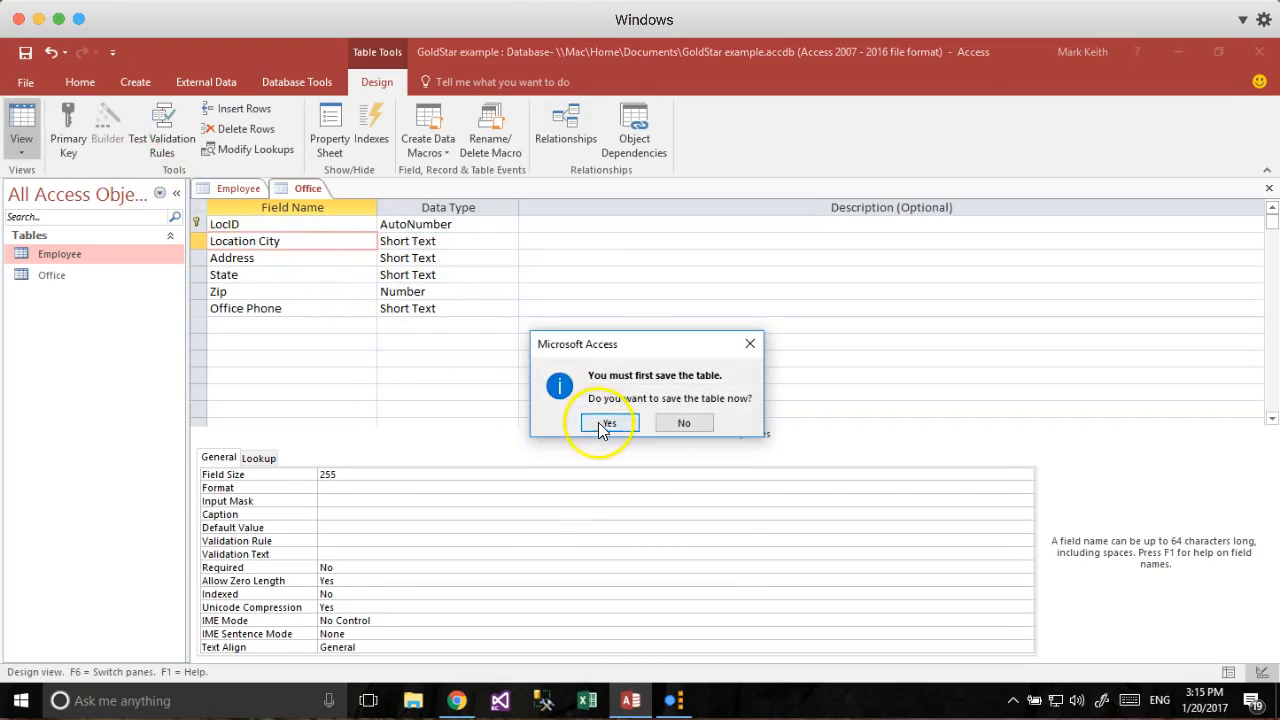
left_click(603, 422)
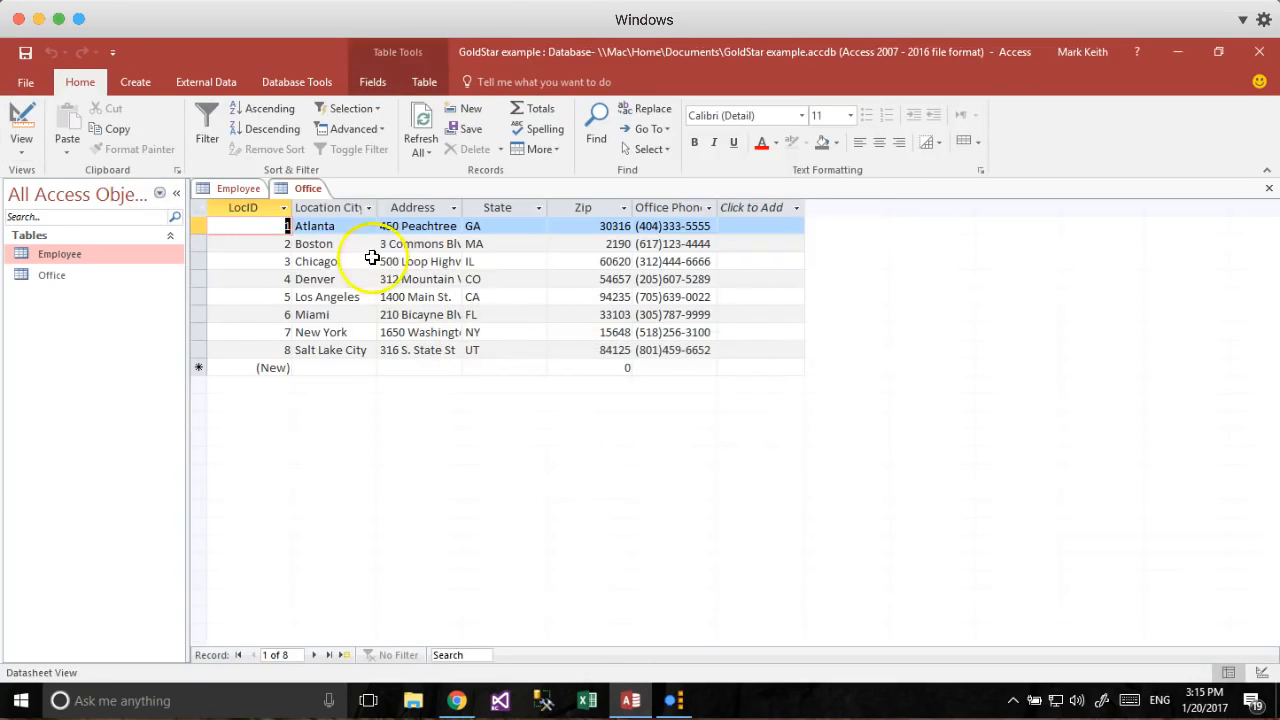
left_click(135, 82)
left_click(87, 125)
Copy the Position range J16:N20 from Excel and paste its four records into the new table.
key("super+Tab")
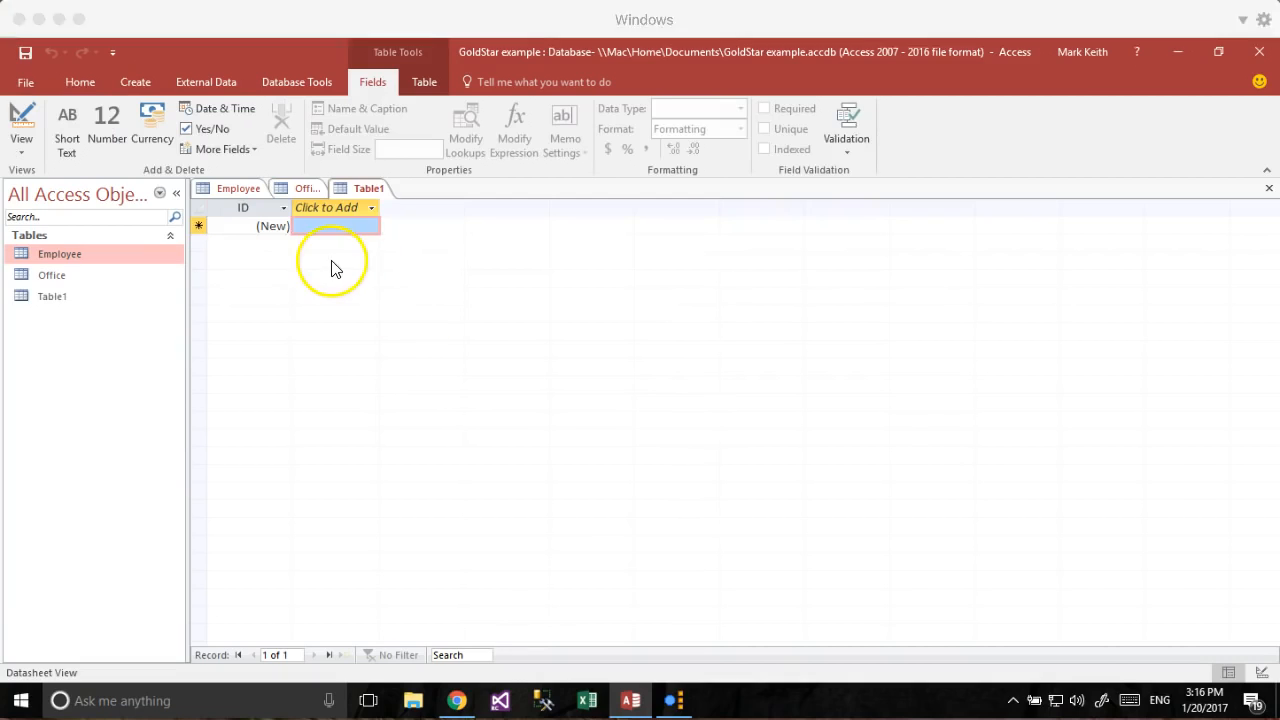
left_click_drag(523, 559, 779, 636)
key("super+c")
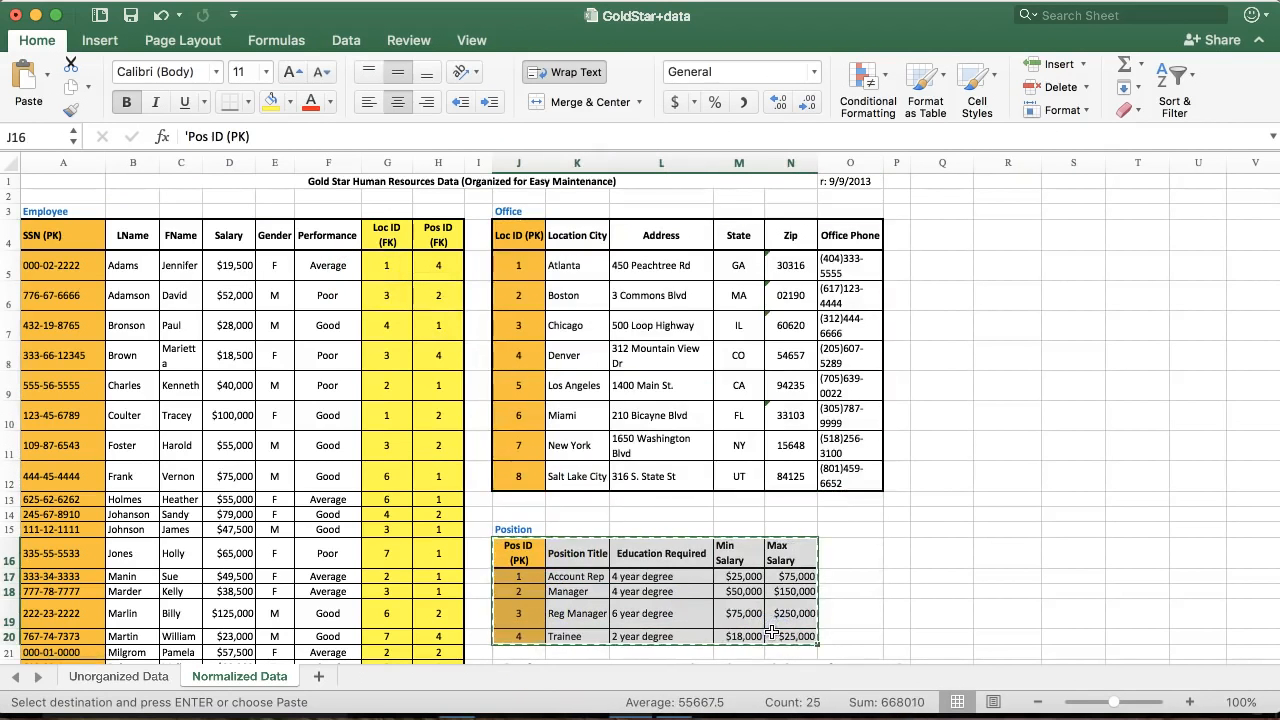
key("super+Tab")
left_click(197, 206)
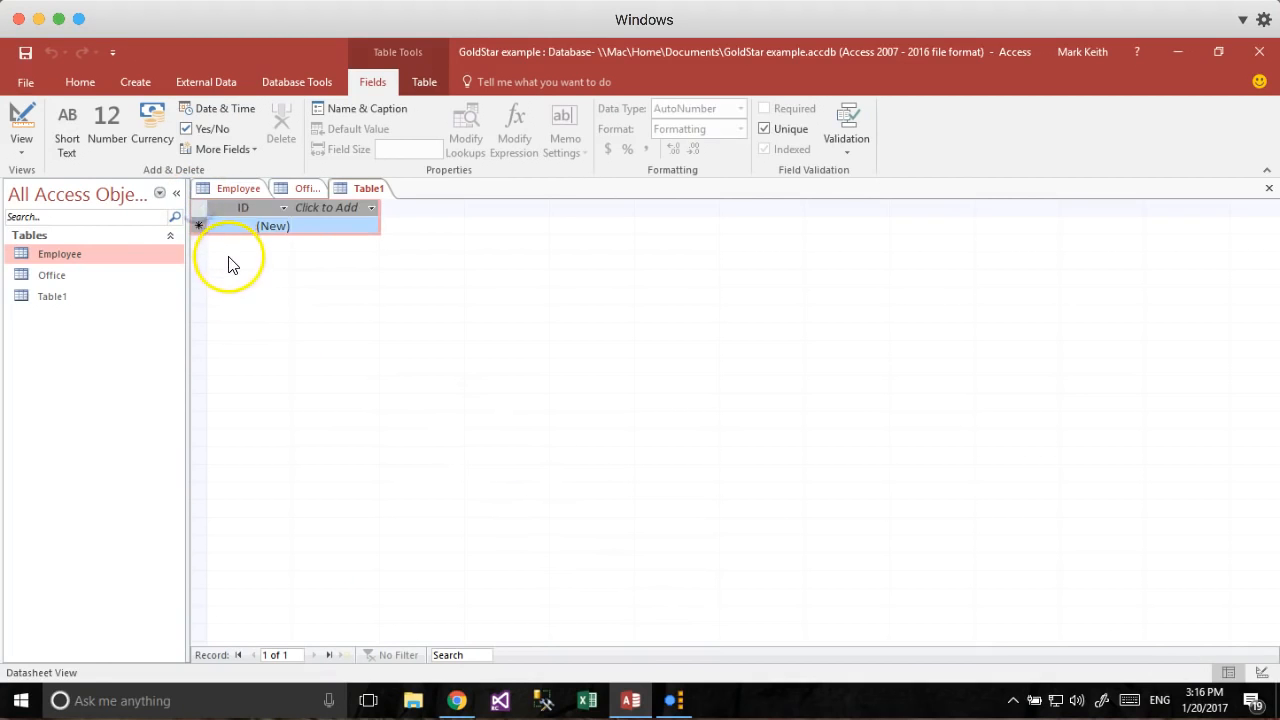
key("ctrl+v")
left_click(590, 420)
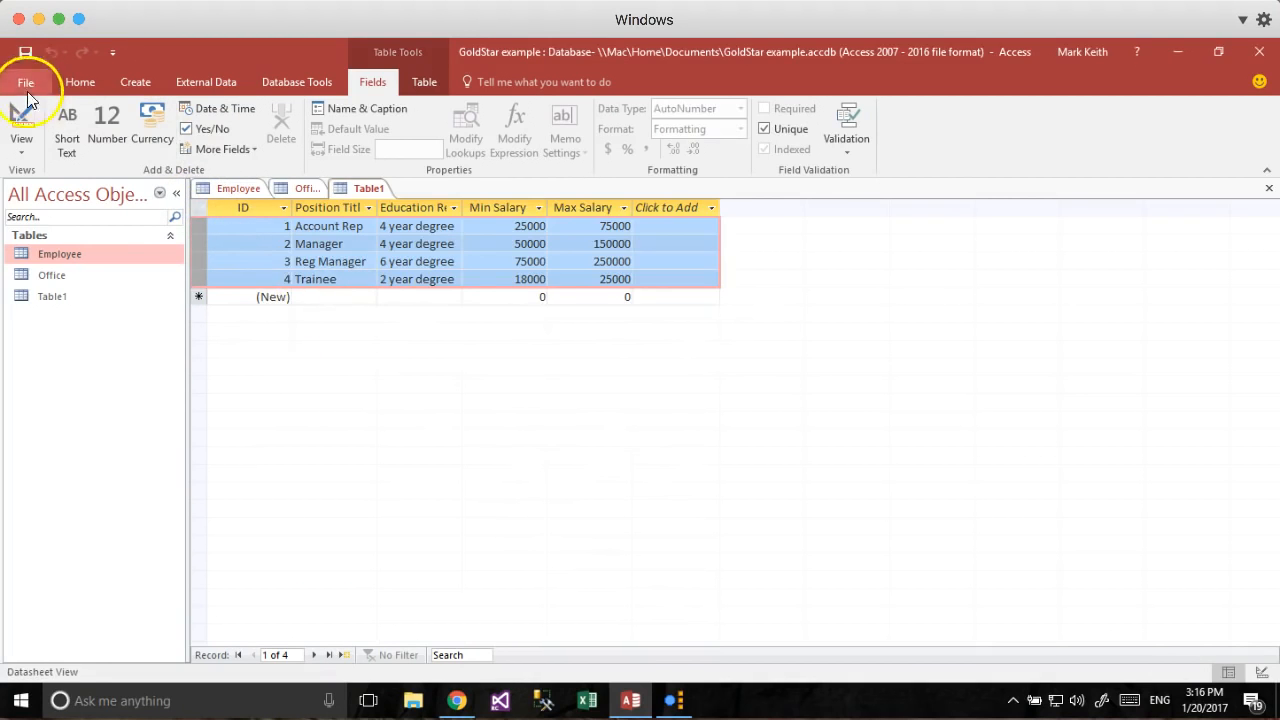
Save the new table as Position and return it to Datasheet View.
left_click(21, 125)
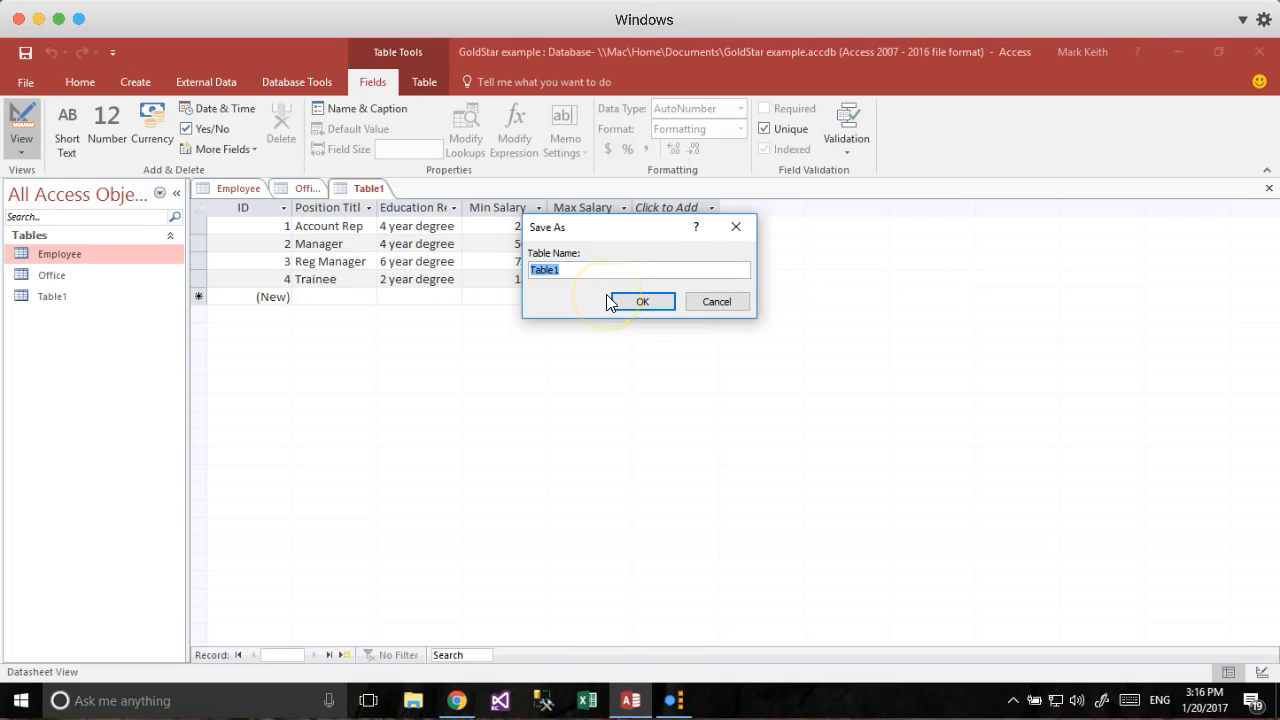
type("Position")
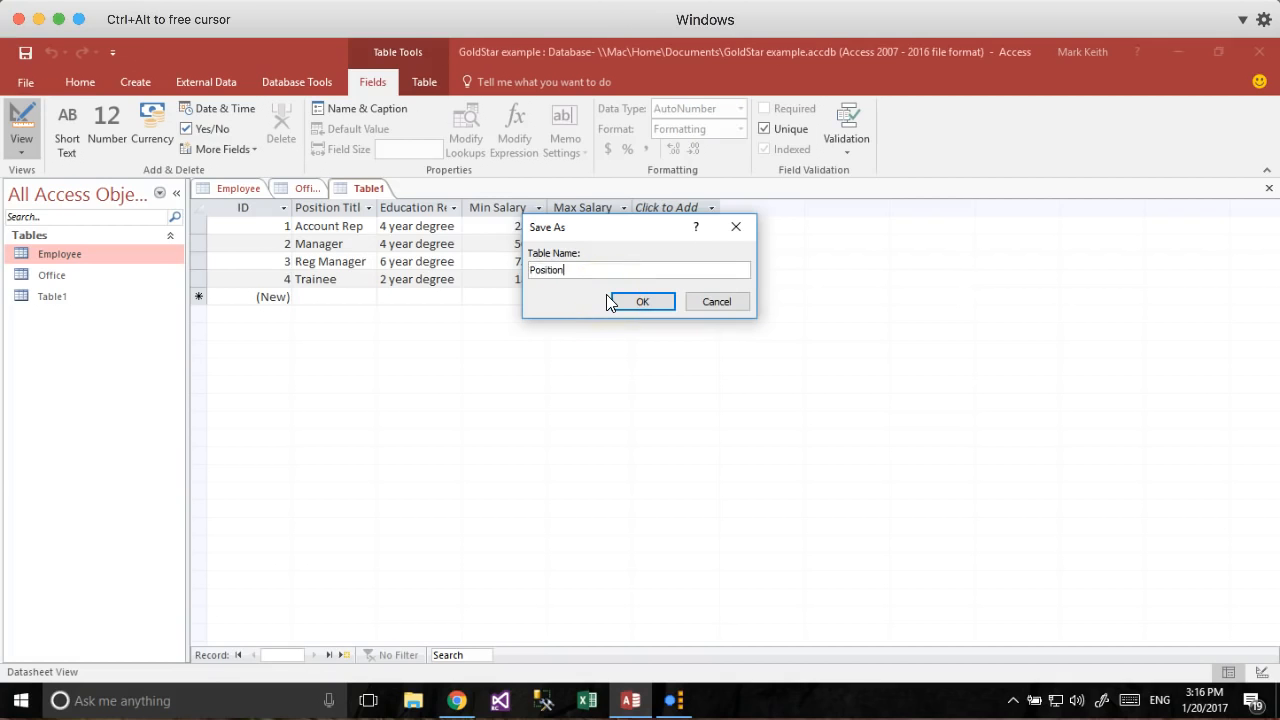
key("Return")
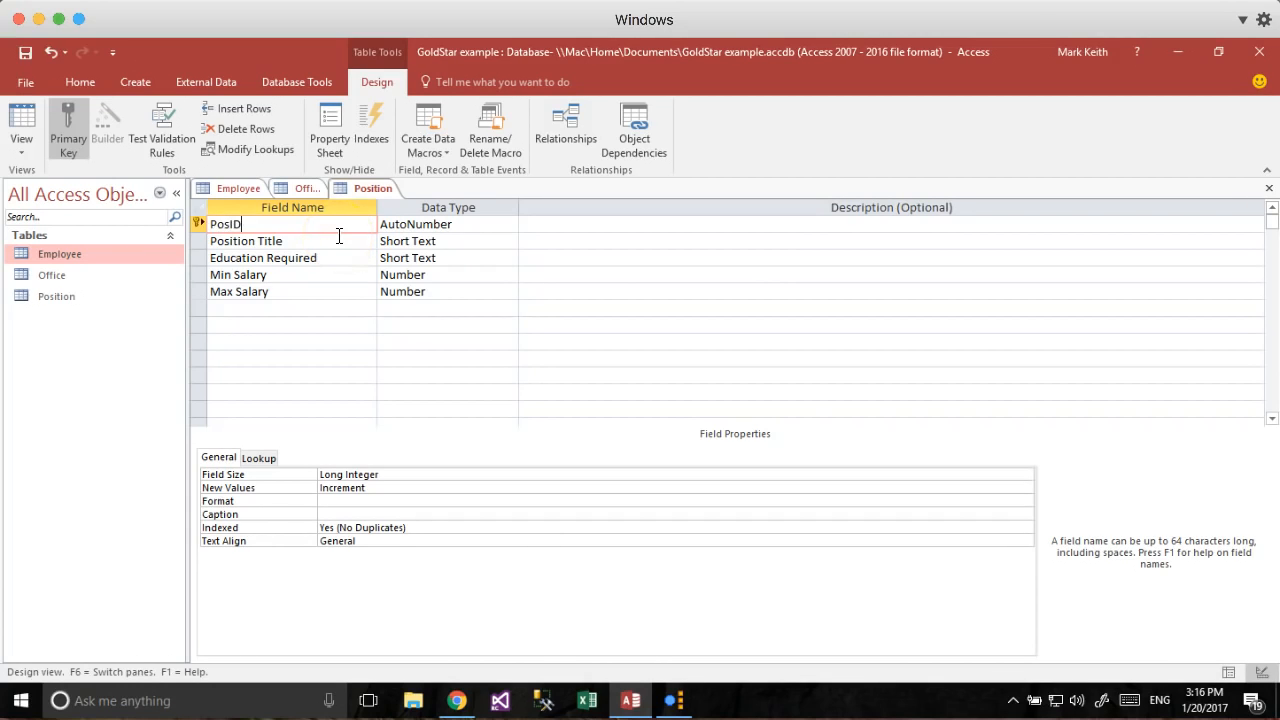
key("Tab")
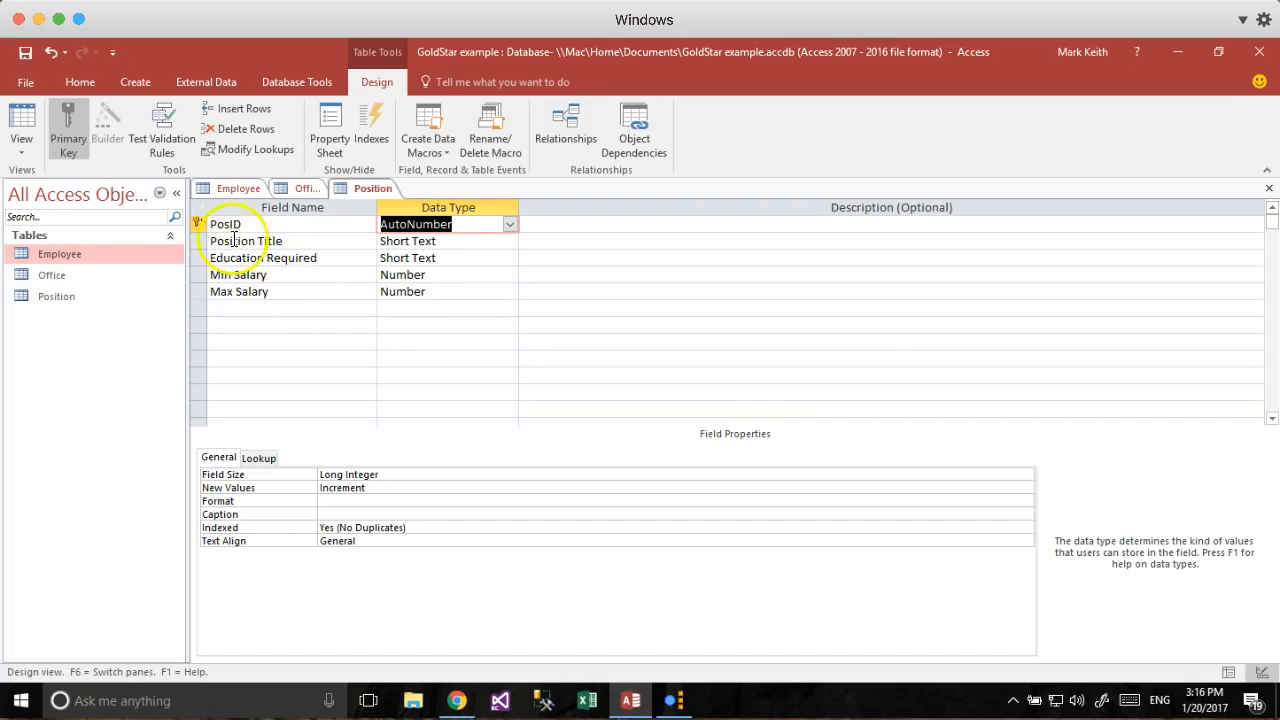
left_click(22, 125)
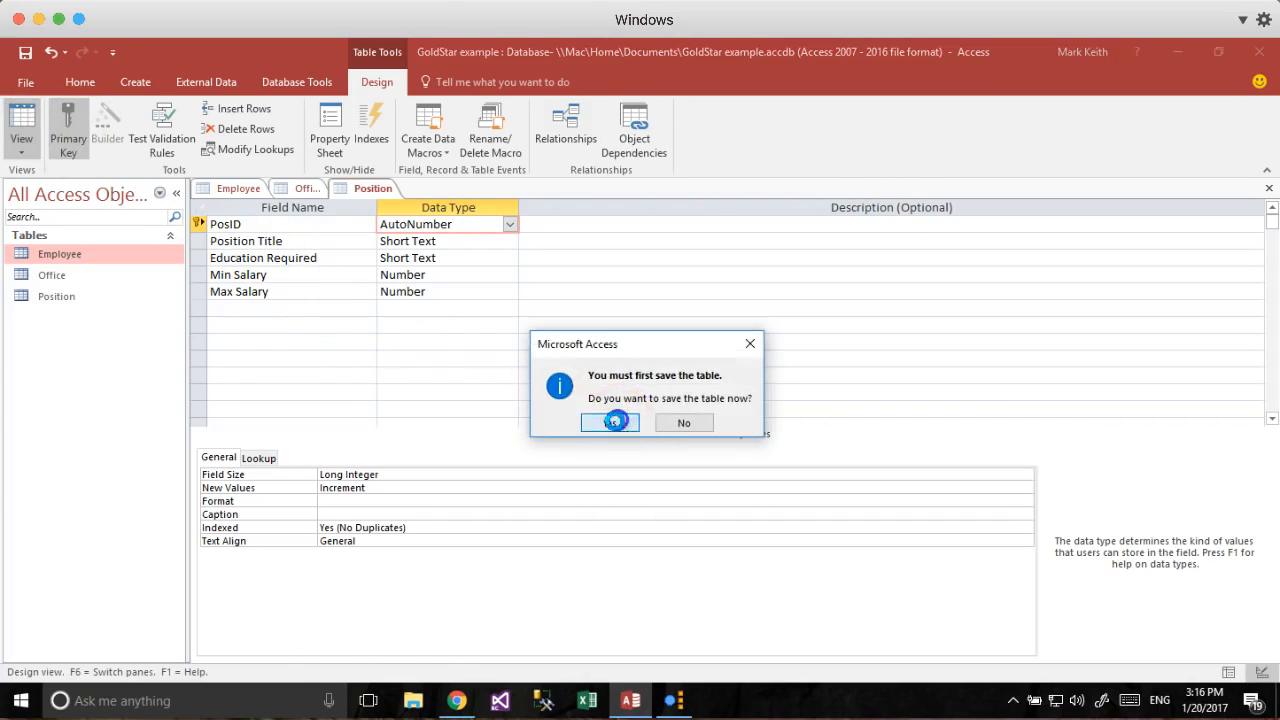
left_click(615, 421)
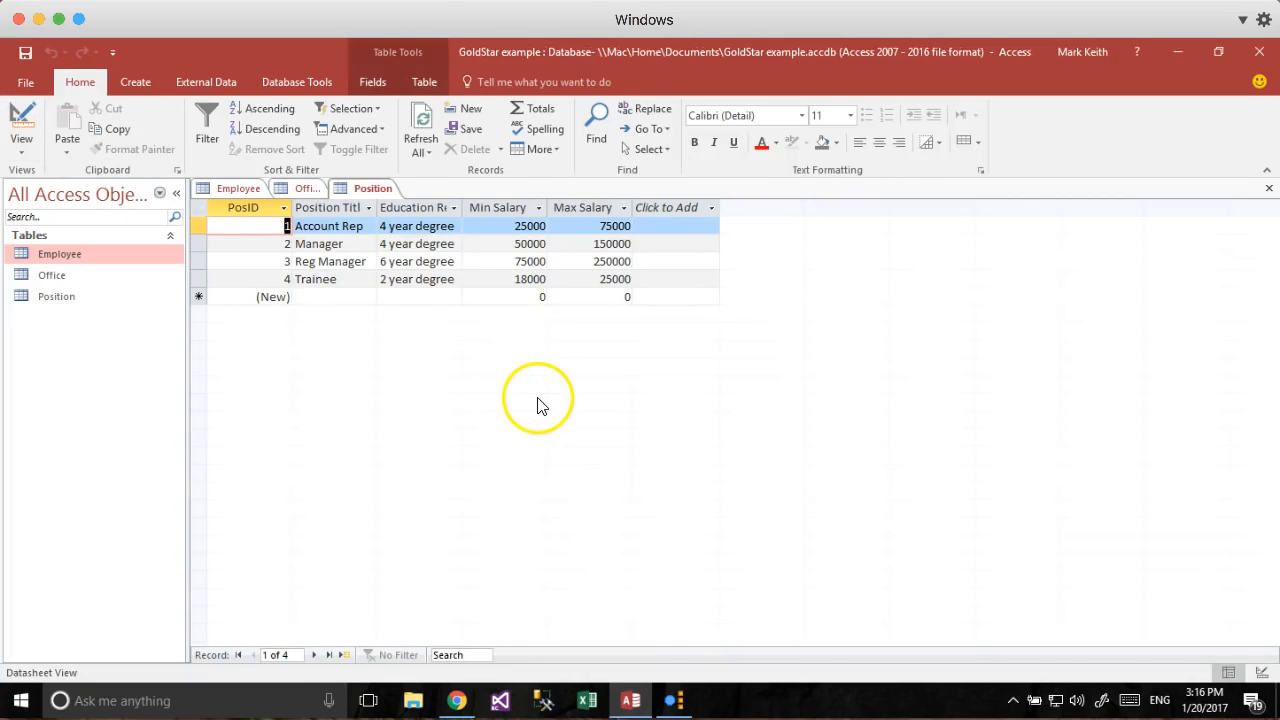
left_click(238, 190)
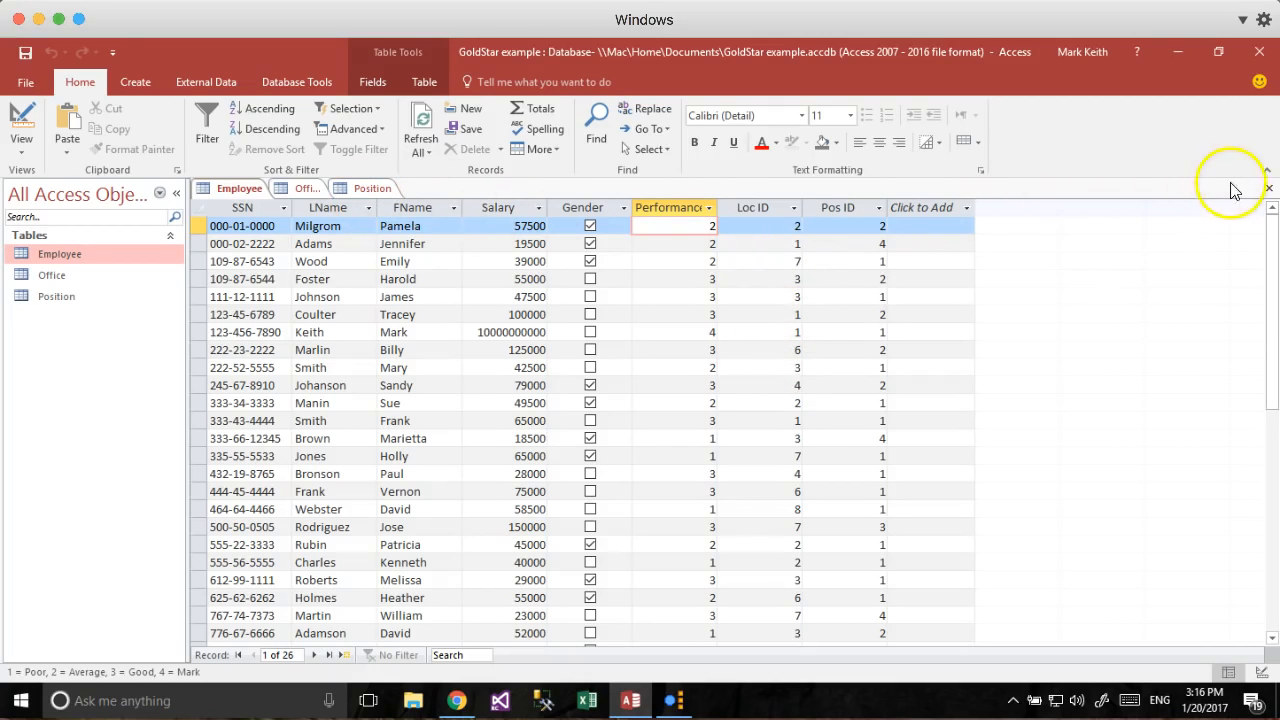
Close the open tables and add Employee, Office and Position to the Relationships window.
left_click(1270, 191)
left_click(1270, 191)
left_click(1270, 191)
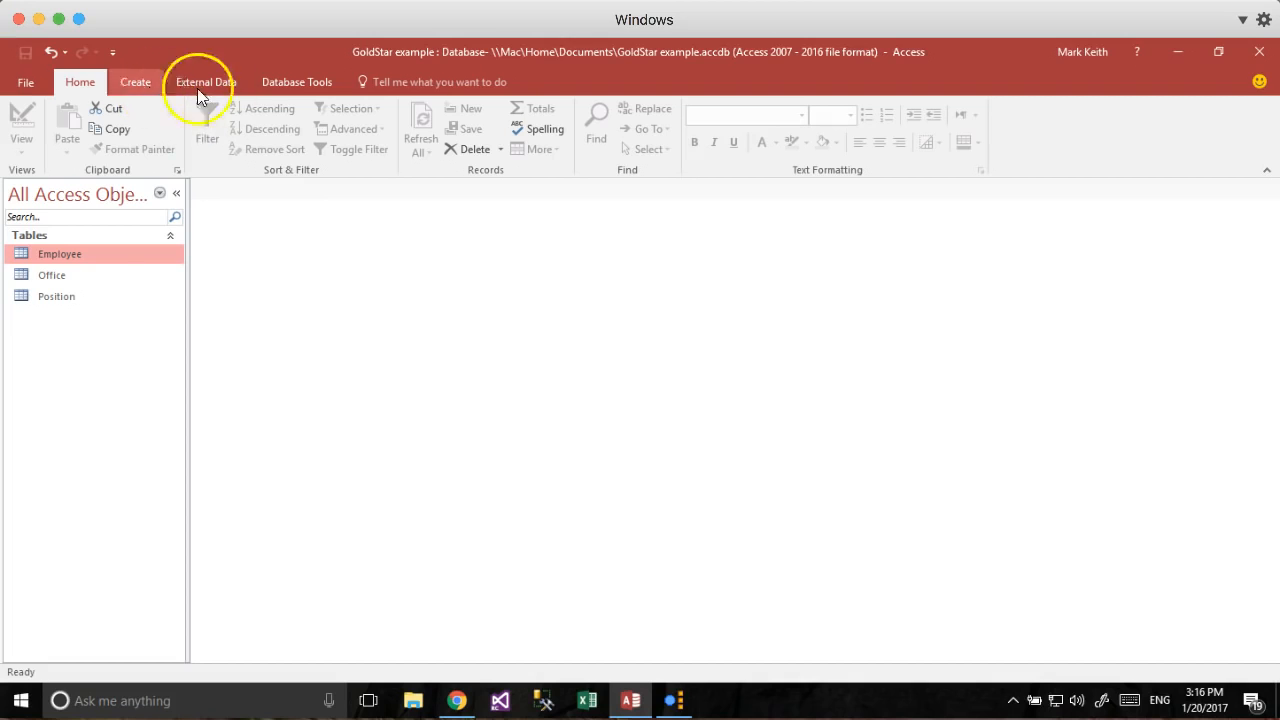
left_click(290, 82)
left_click(212, 125)
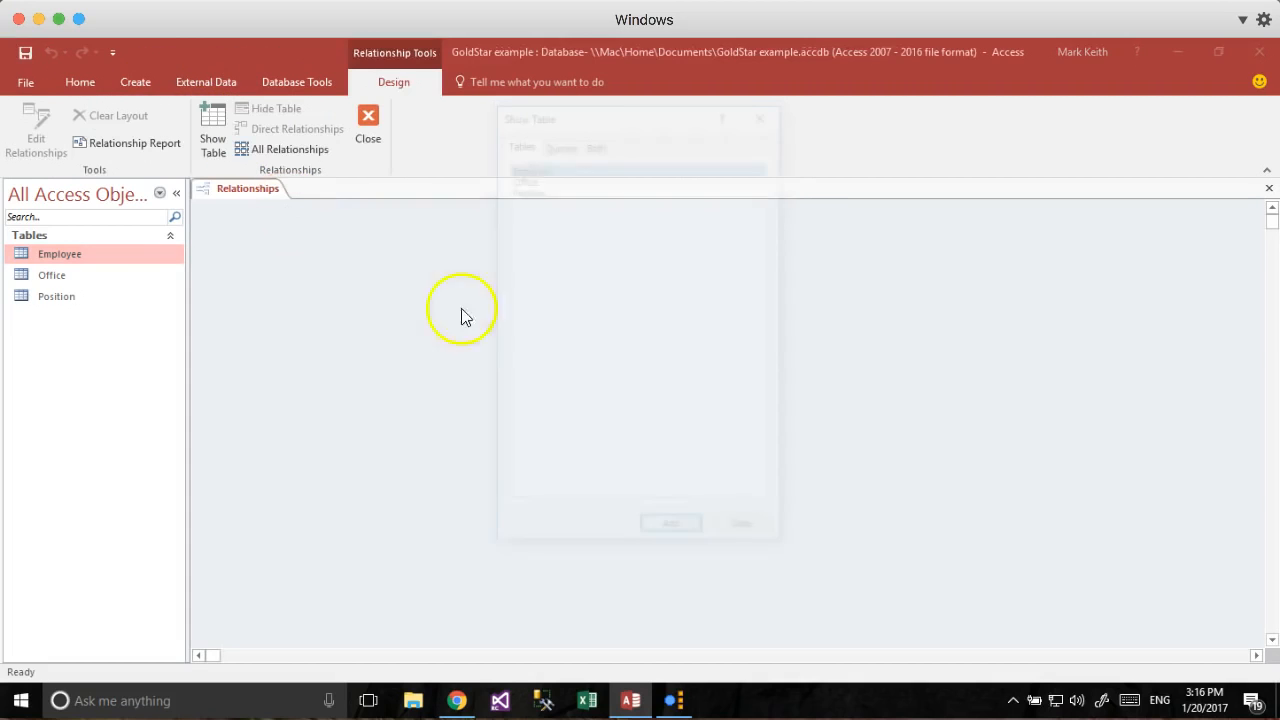
left_click_drag(563, 120, 637, 178)
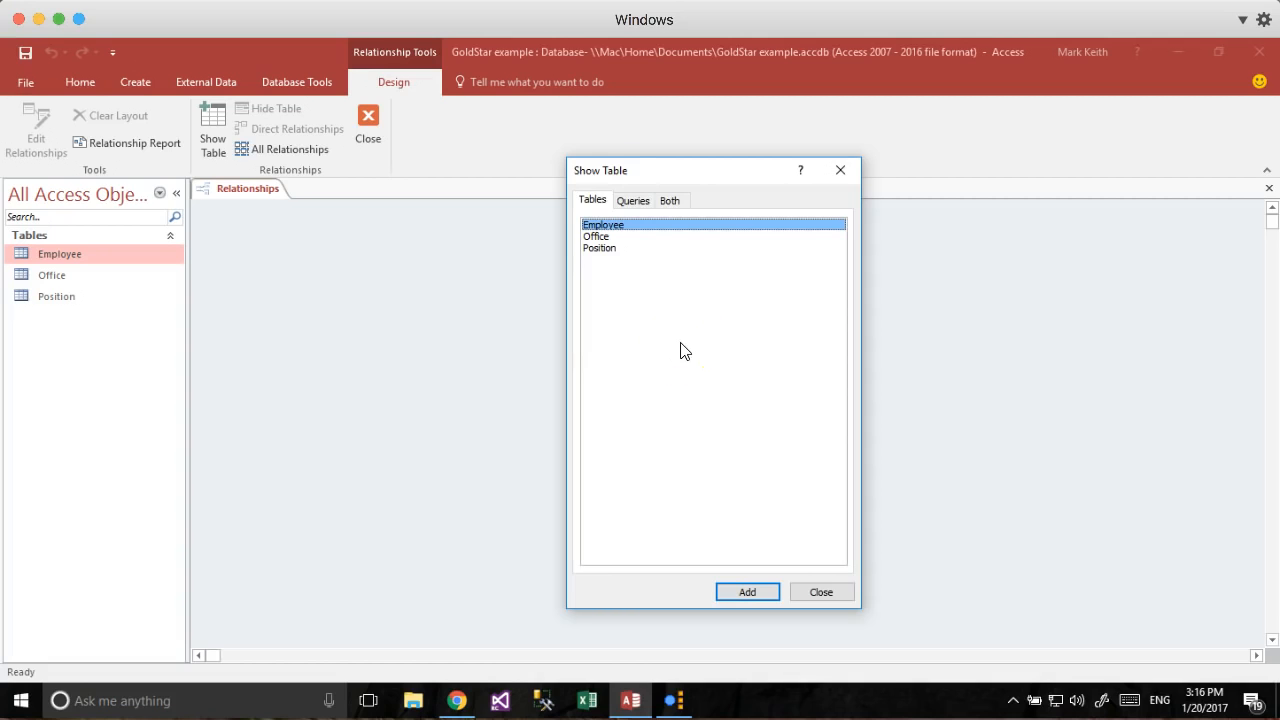
left_click(637, 250, "shift")
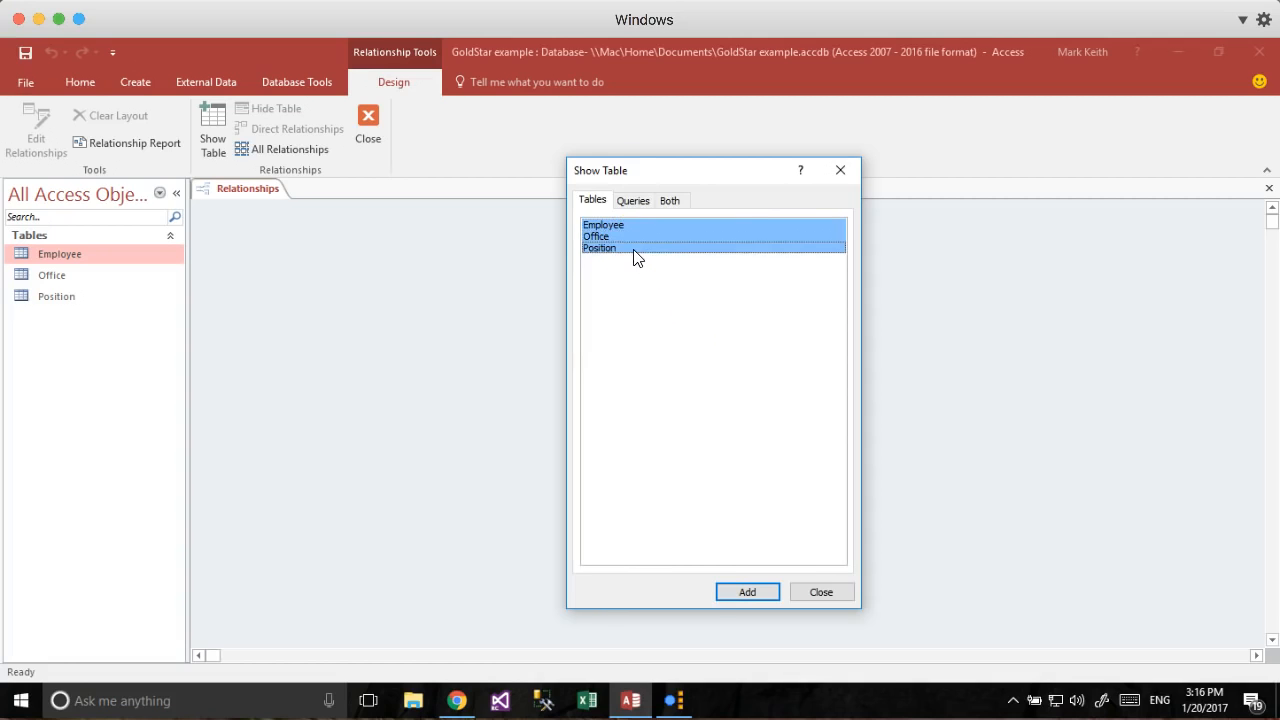
left_click(745, 593)
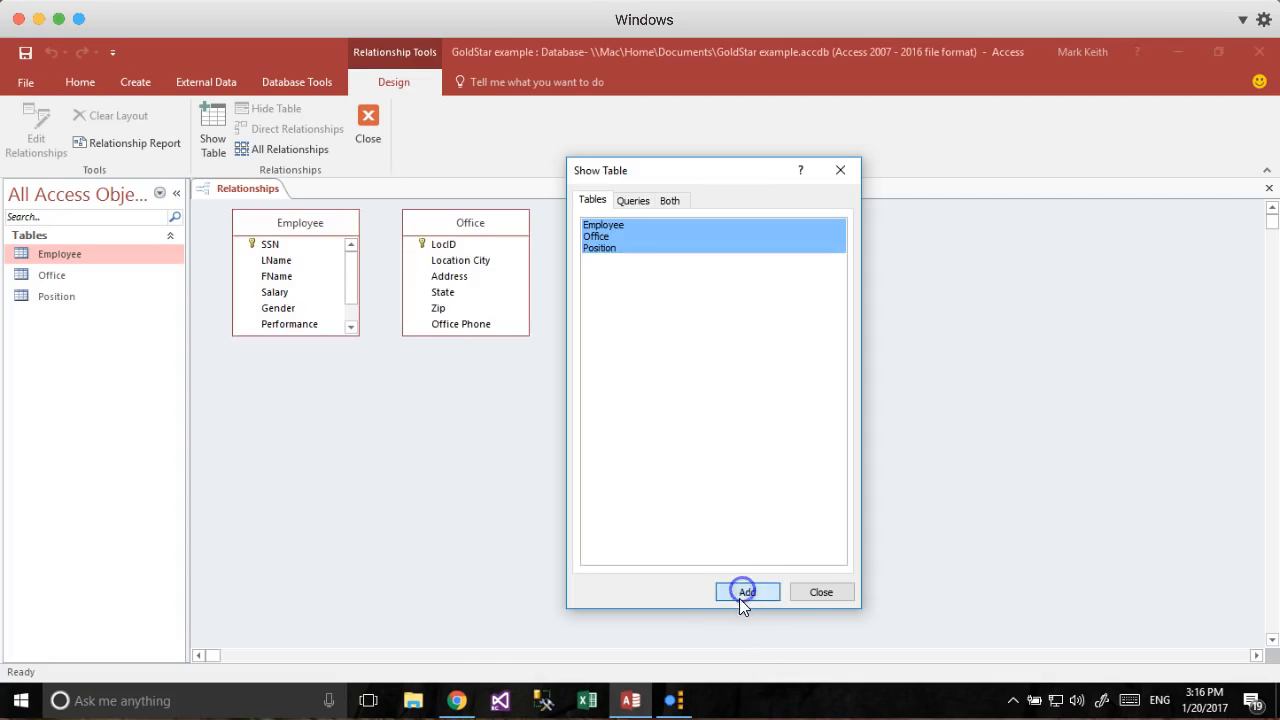
left_click(826, 591)
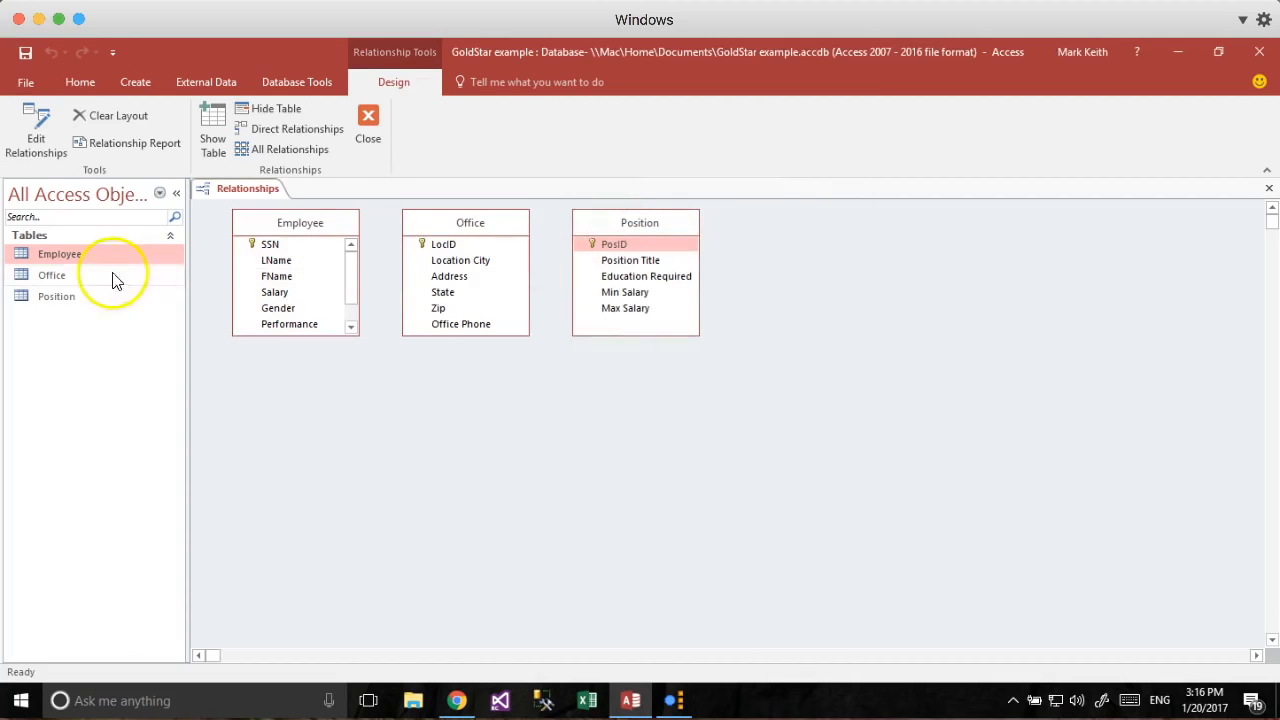
Remove the duplicate Position_1 box and lengthen each table box to show all its fields.
left_click_drag(50, 297, 403, 420)
left_click_drag(481, 437, 326, 426)
right_click(326, 426)
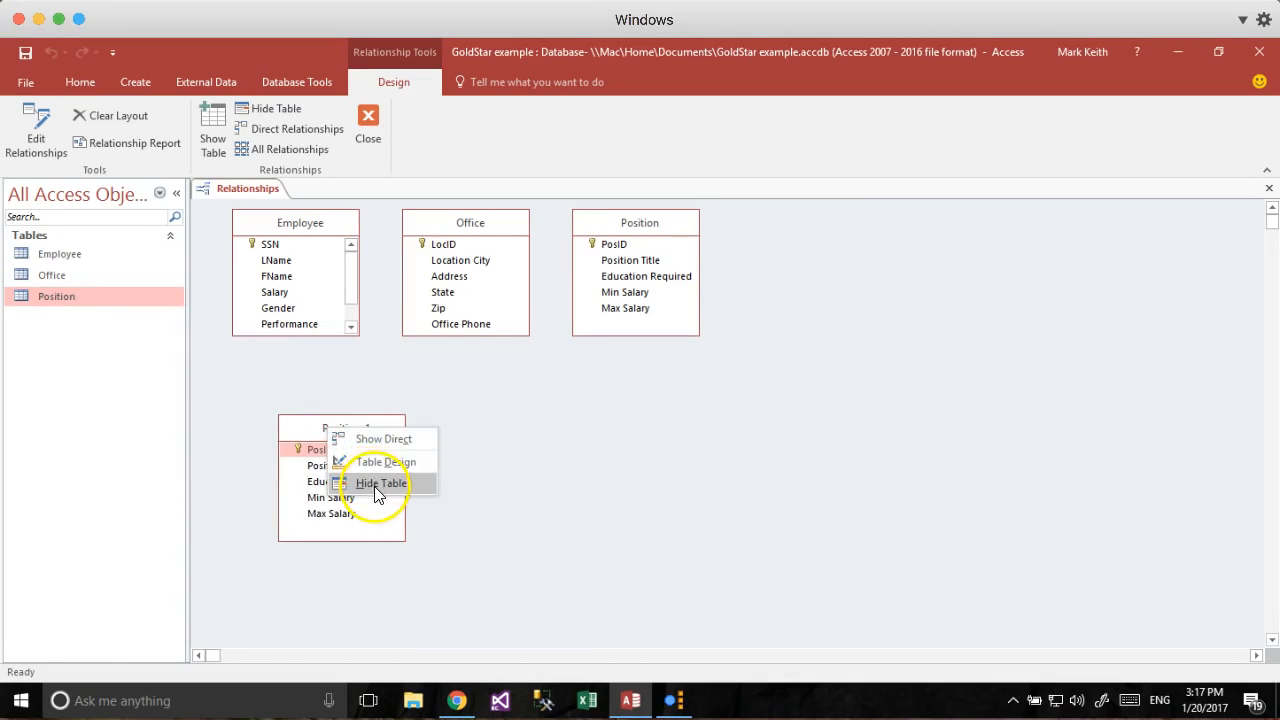
left_click(378, 486)
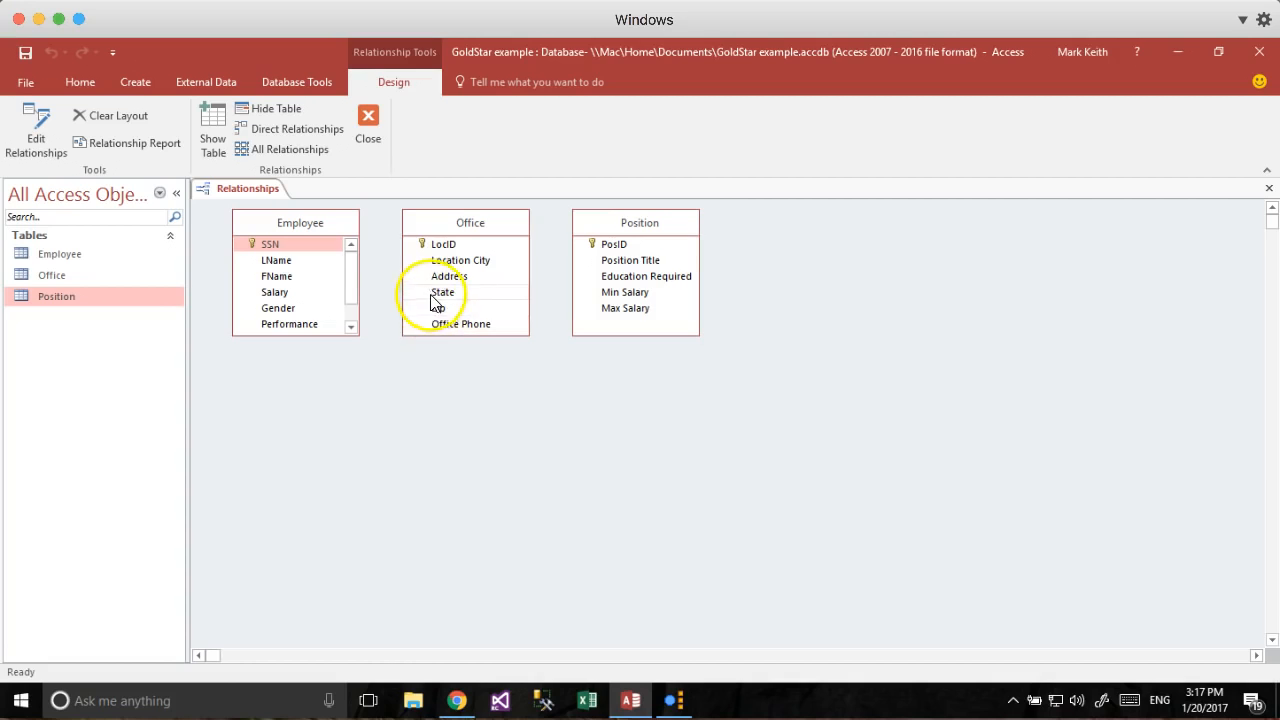
left_click_drag(327, 333, 329, 389)
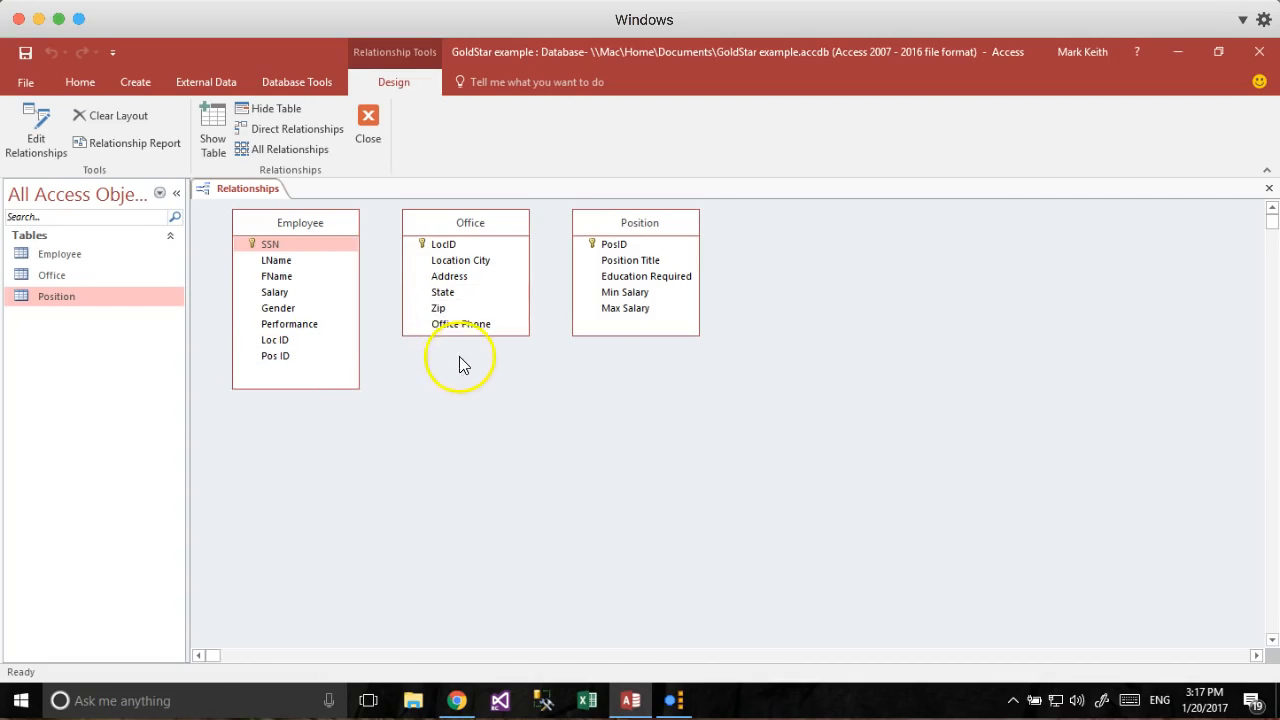
left_click_drag(472, 336, 470, 355)
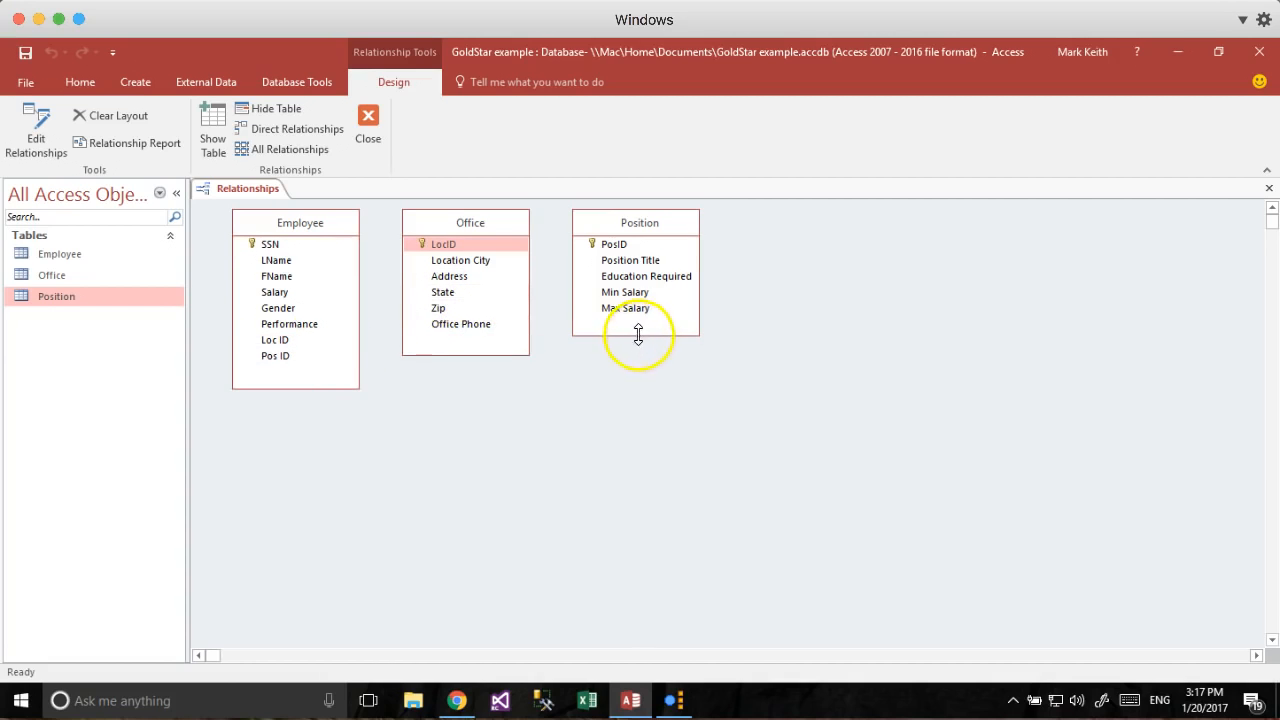
left_click_drag(638, 335, 639, 348)
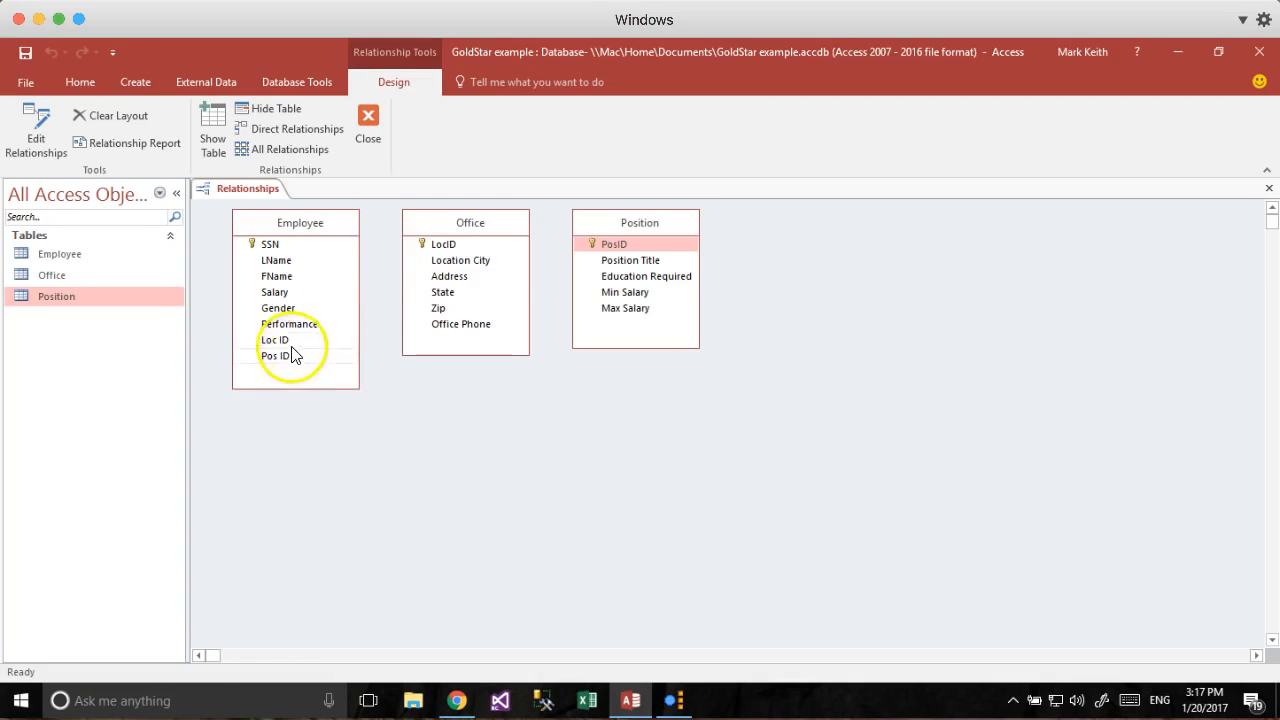
Link Employee's Loc ID to Office's LocID with referential integrity enforced.
left_click_drag(275, 340, 399, 298)
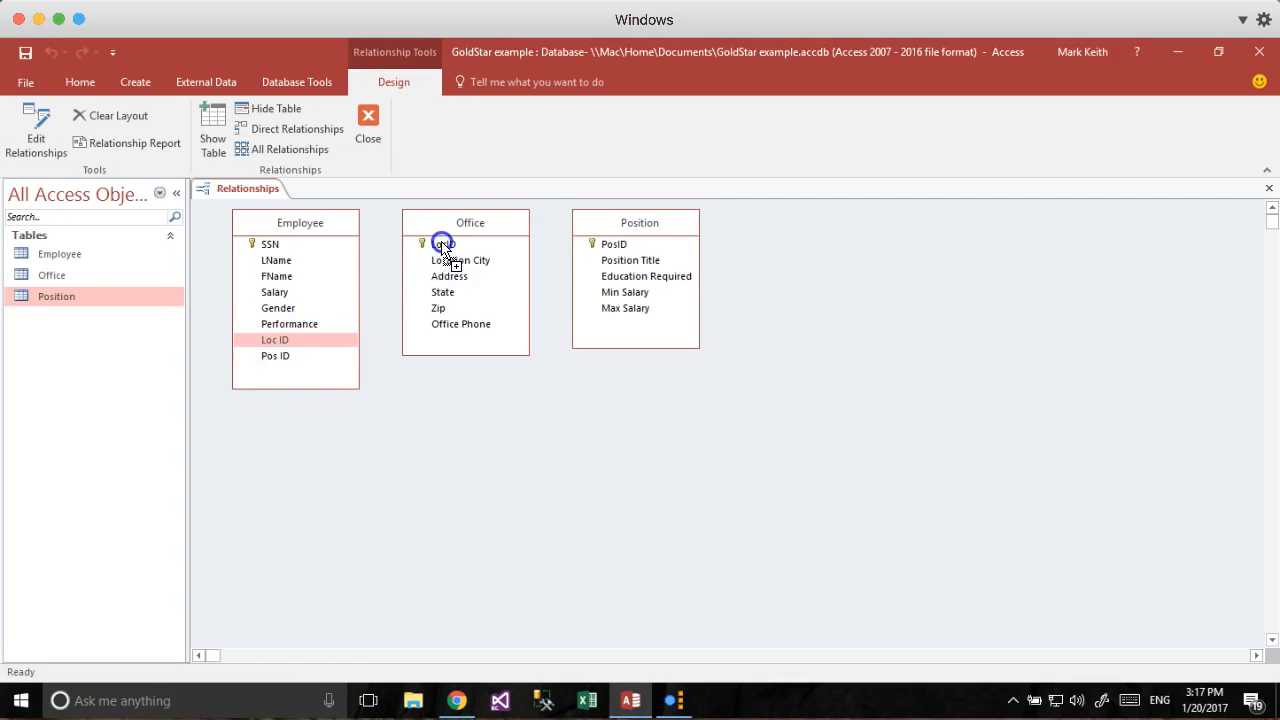
left_click_drag(443, 248, 443, 249)
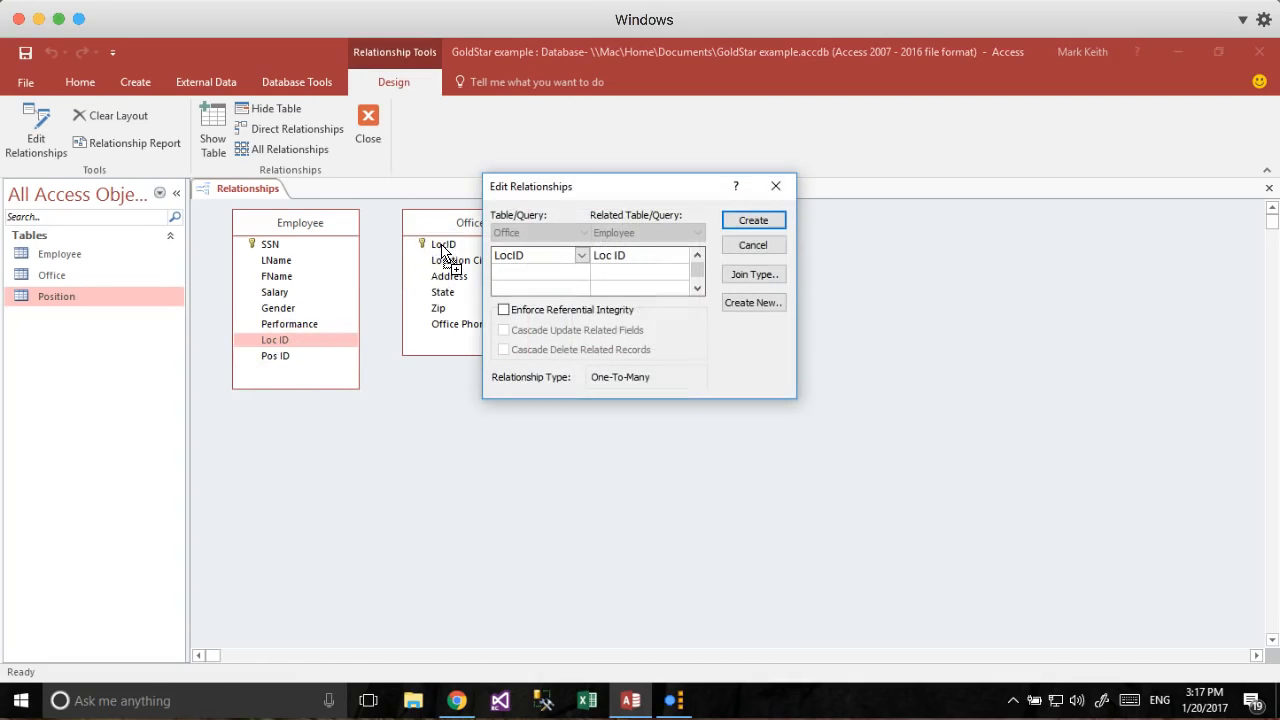
left_click_drag(546, 188, 546, 172)
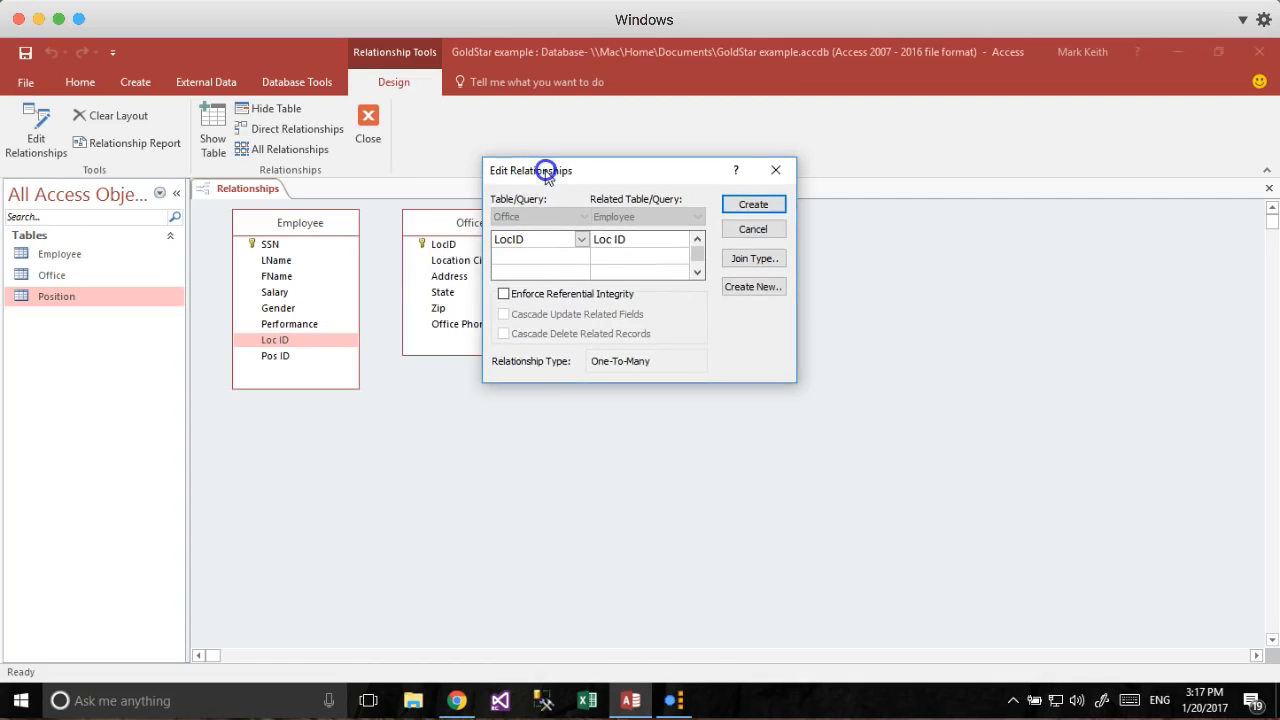
left_click(504, 295)
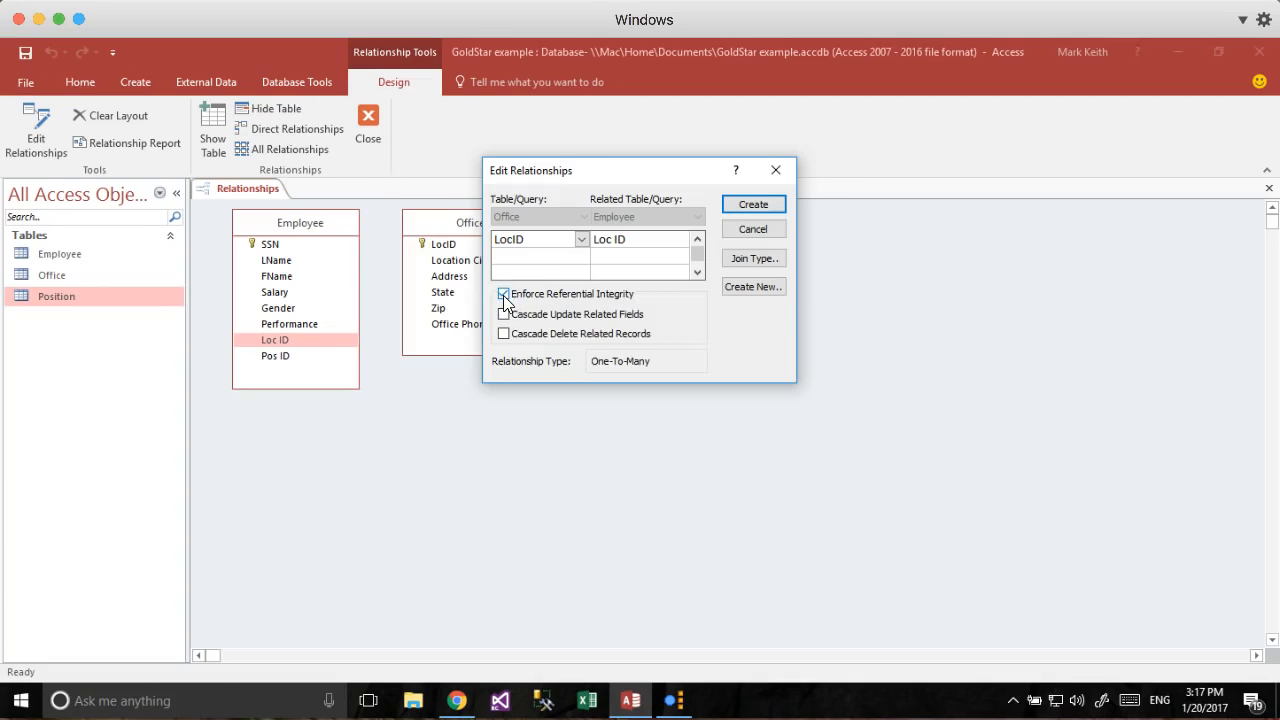
left_click_drag(543, 172, 714, 167)
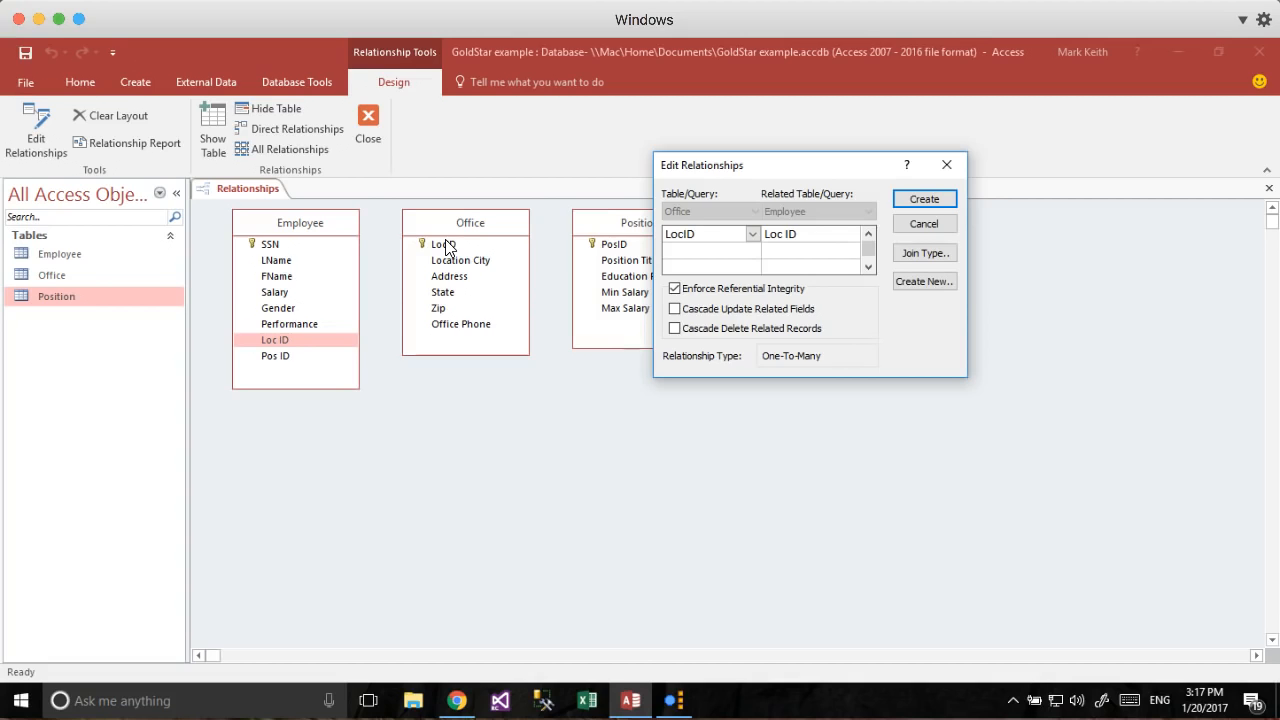
left_click(674, 288)
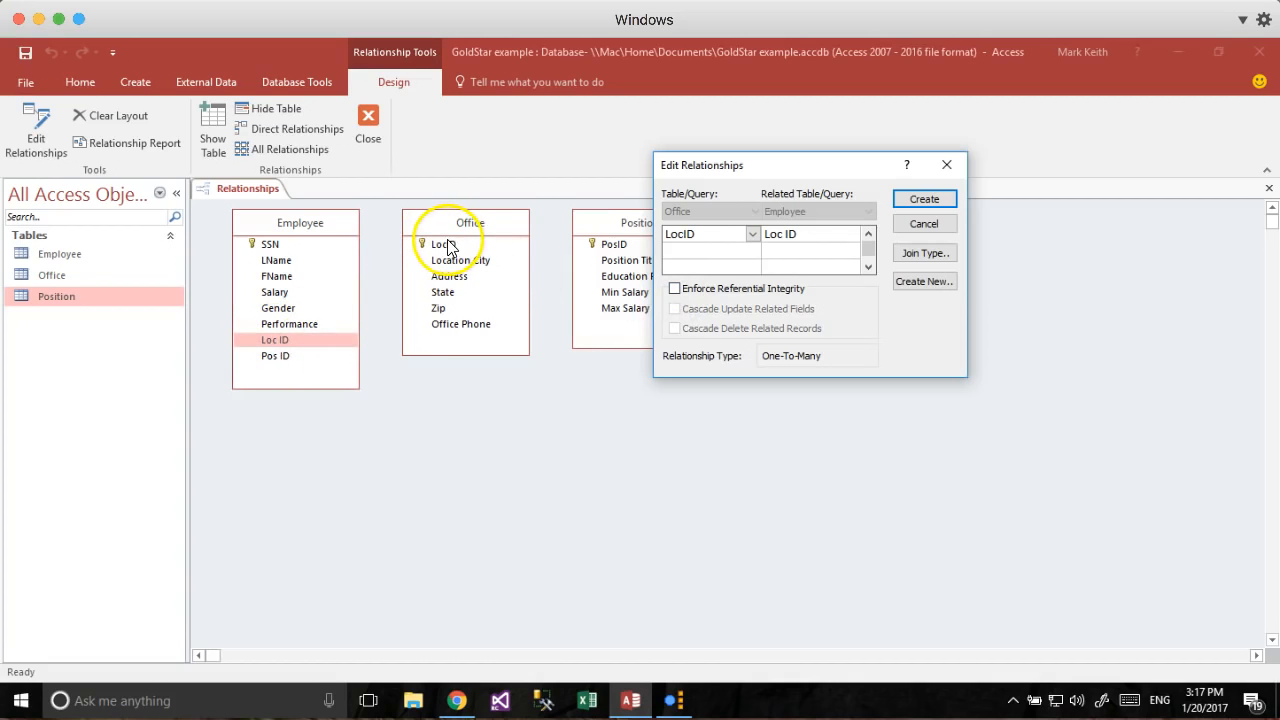
left_click(675, 288)
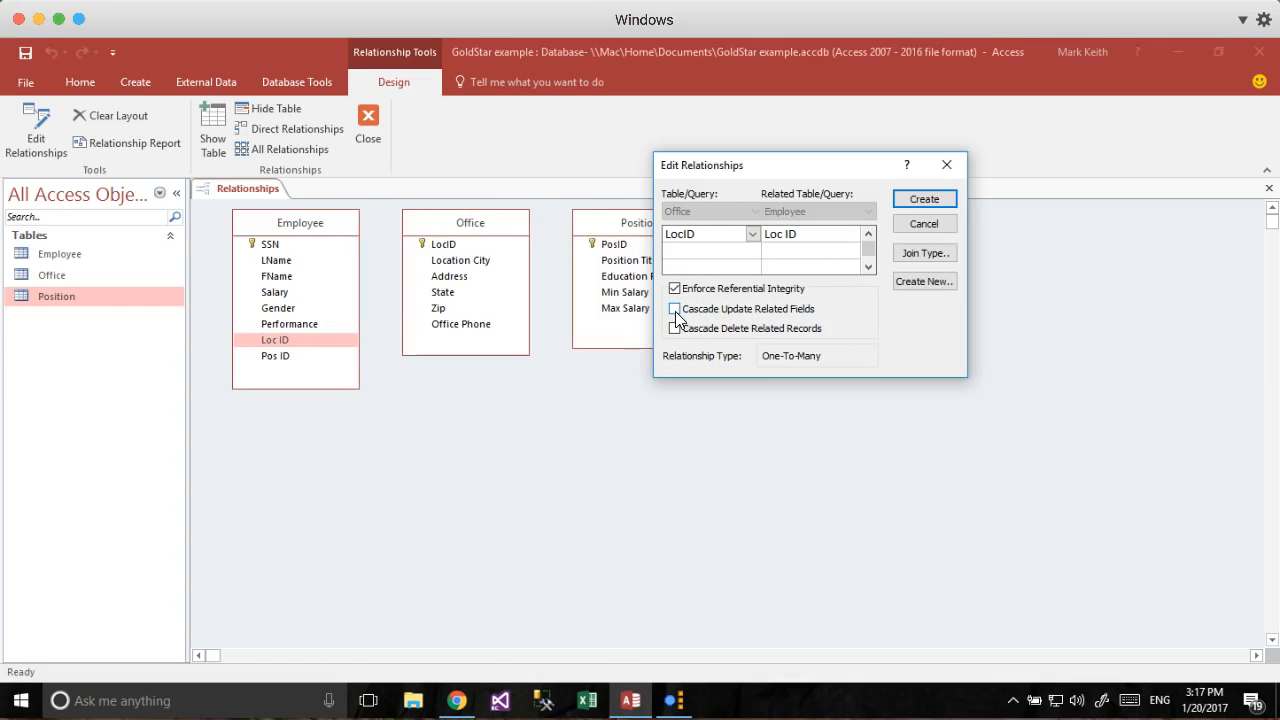
Leave cascade update and cascade delete cleared and create the one-to-many relationship.
left_click(675, 310)
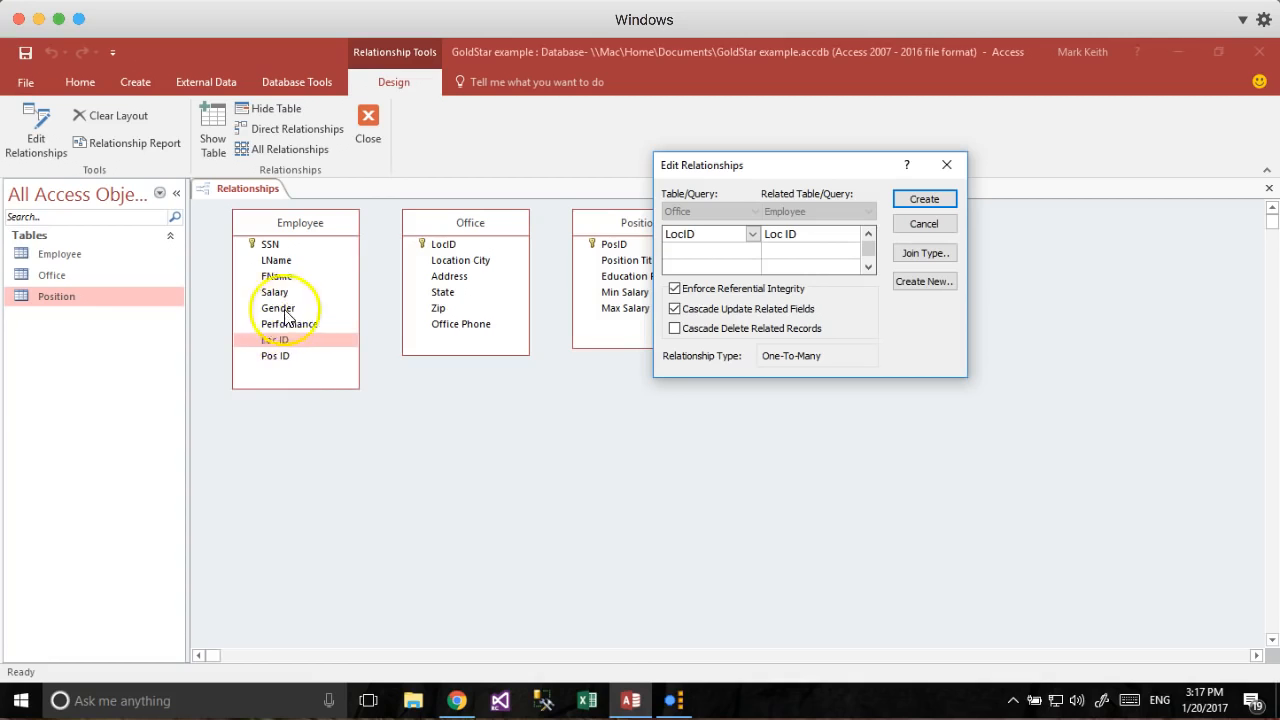
left_click(676, 331)
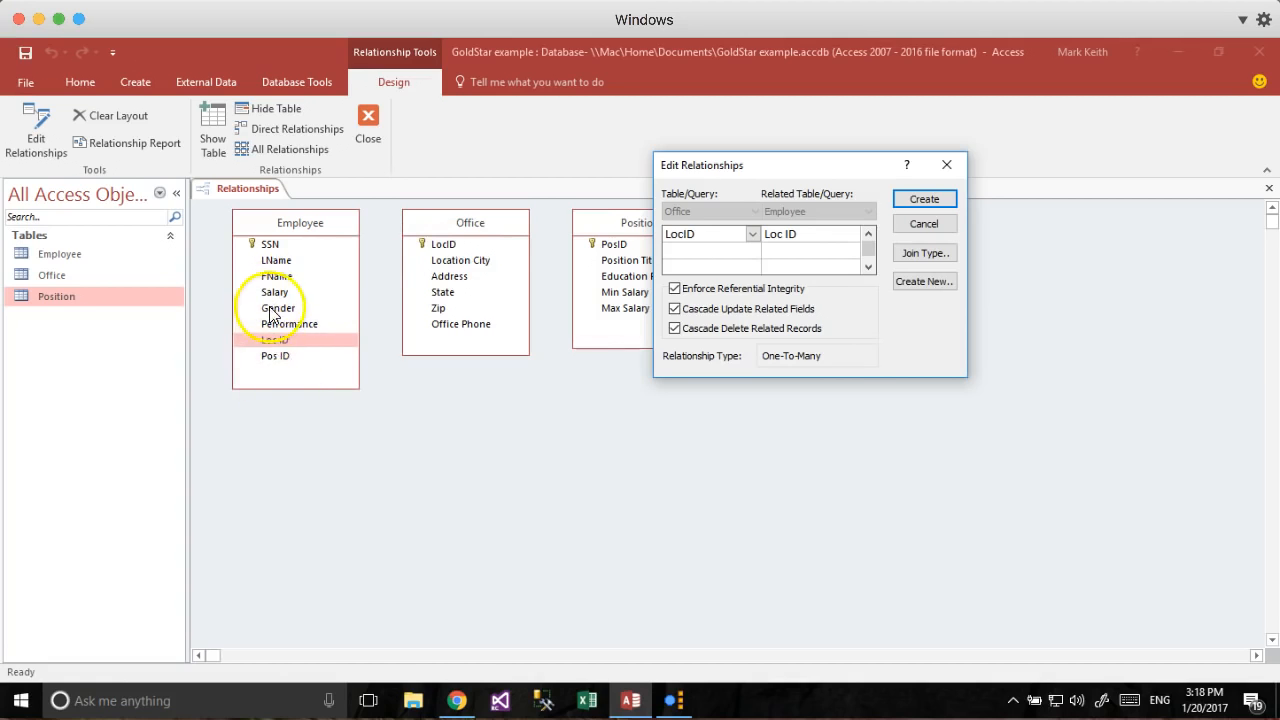
left_click(675, 328)
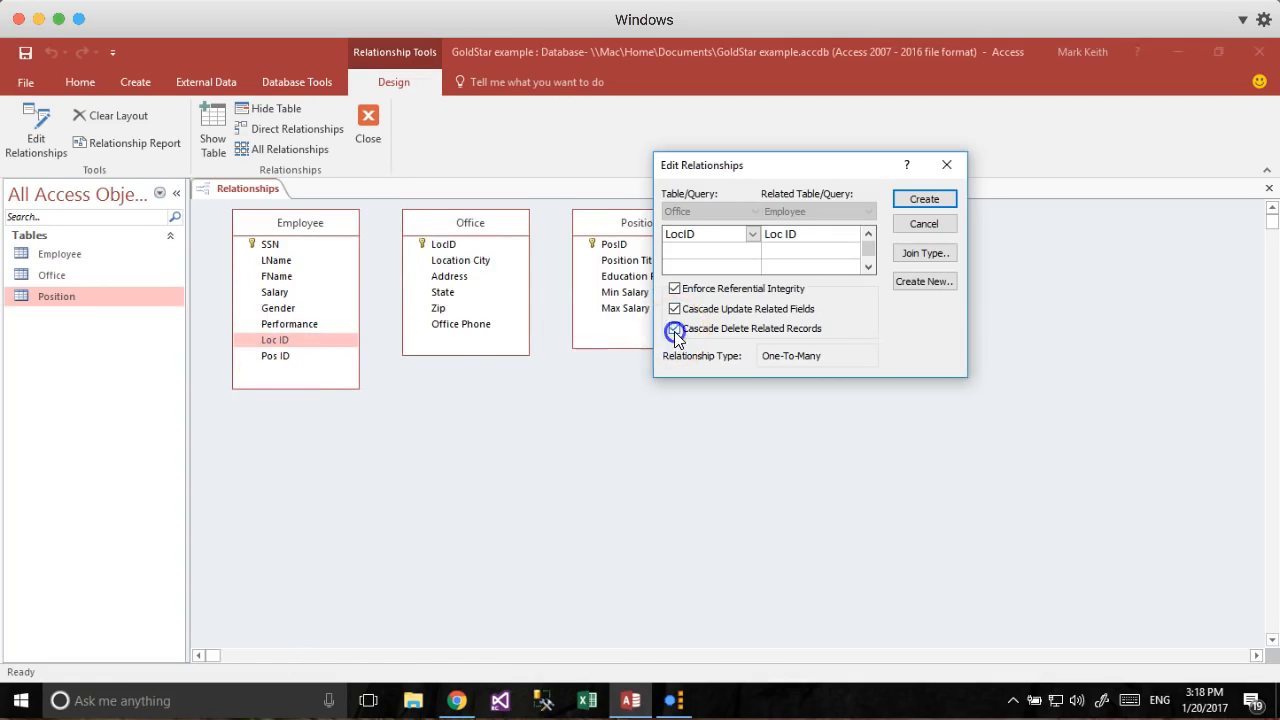
left_click(675, 310)
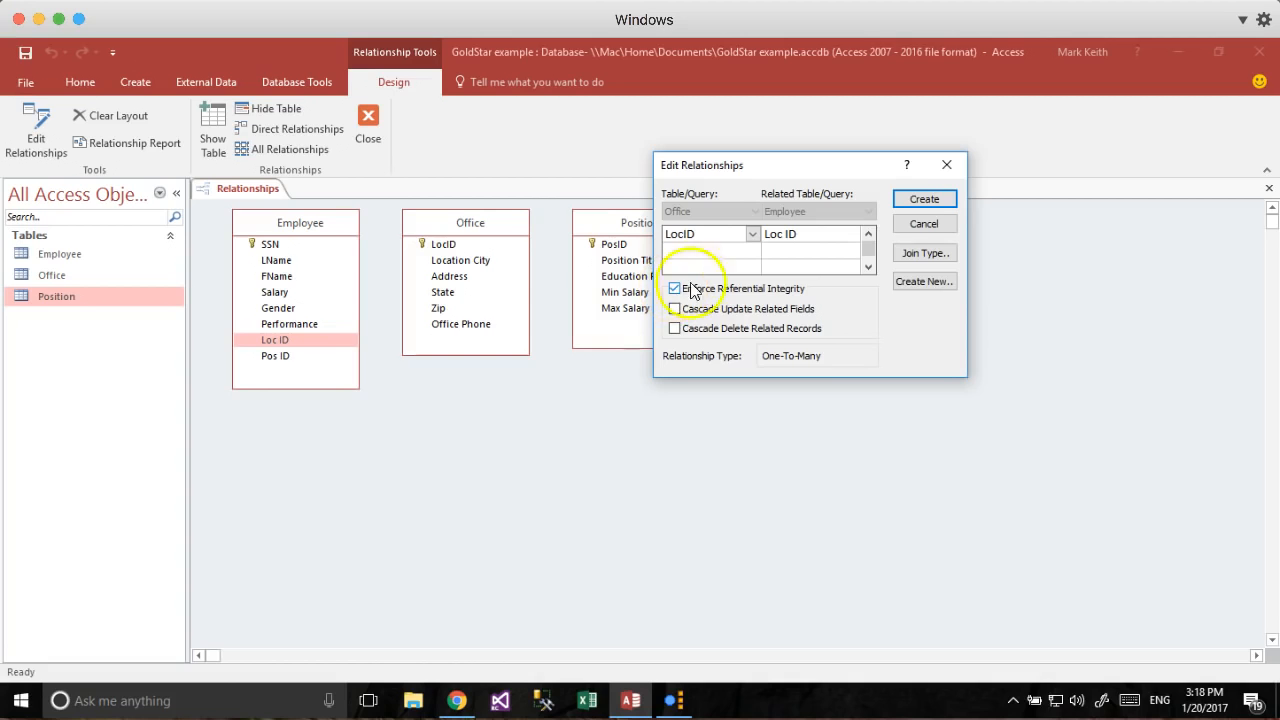
left_click(926, 200)
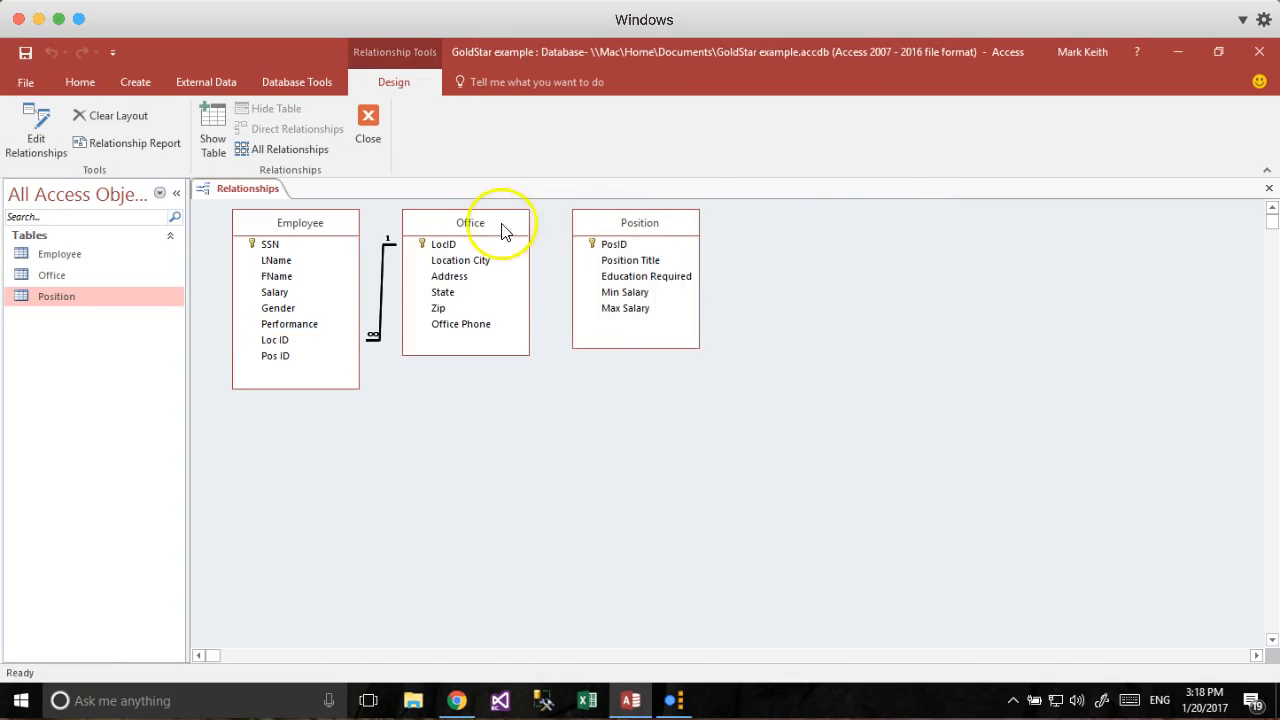
Arrange the tables with Position at top left, Employee in the middle and Office far right.
left_click_drag(490, 225, 530, 229)
left_click_drag(616, 229, 678, 241)
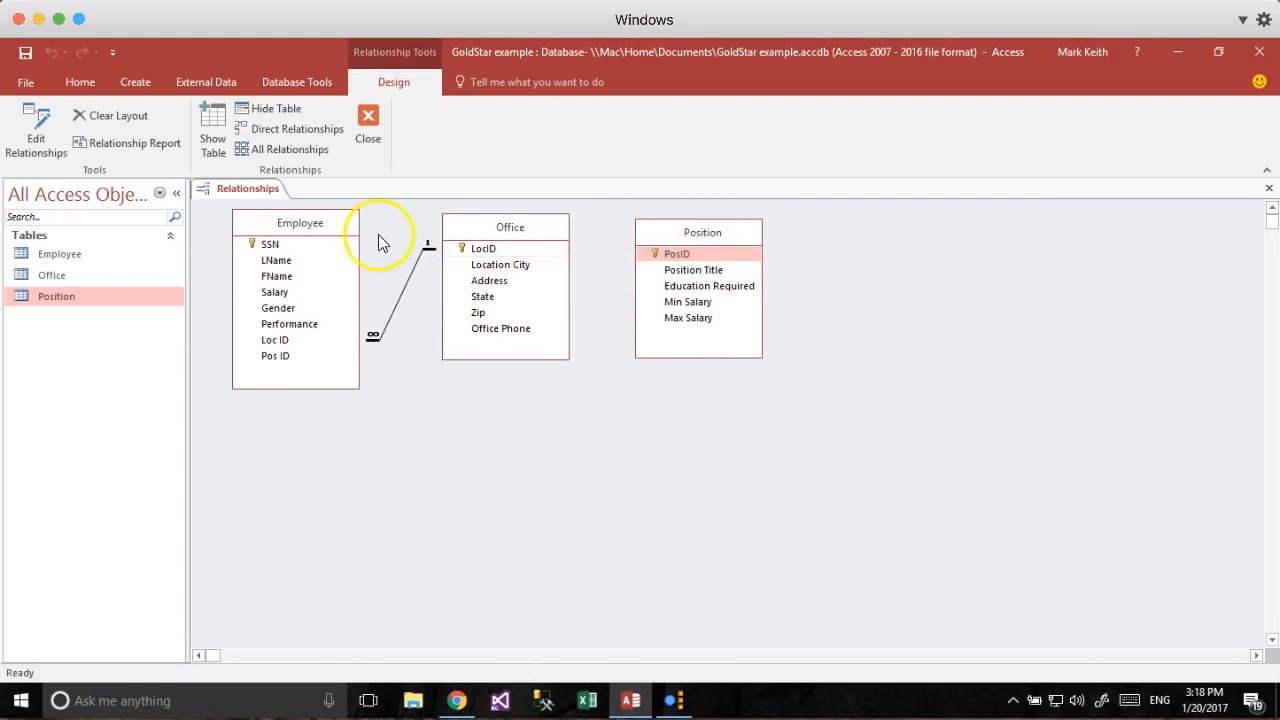
left_click_drag(700, 236, 472, 458)
left_click_drag(521, 233, 873, 228)
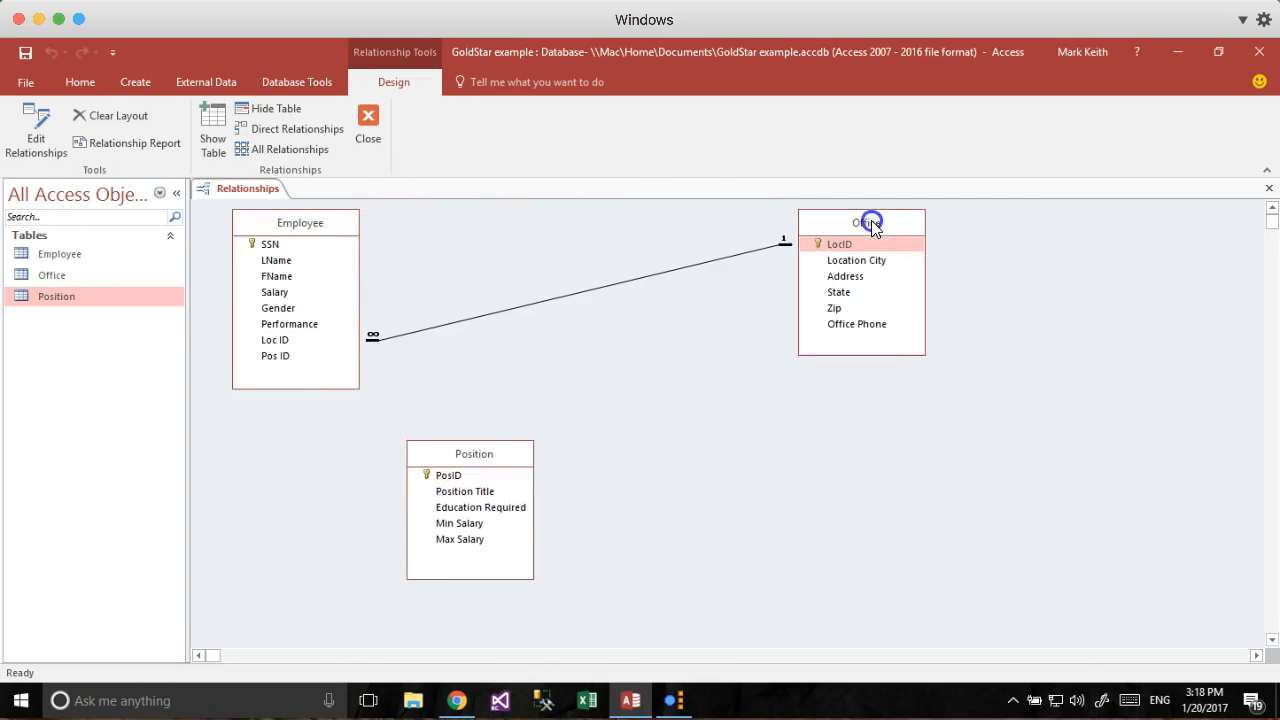
left_click_drag(285, 224, 623, 229)
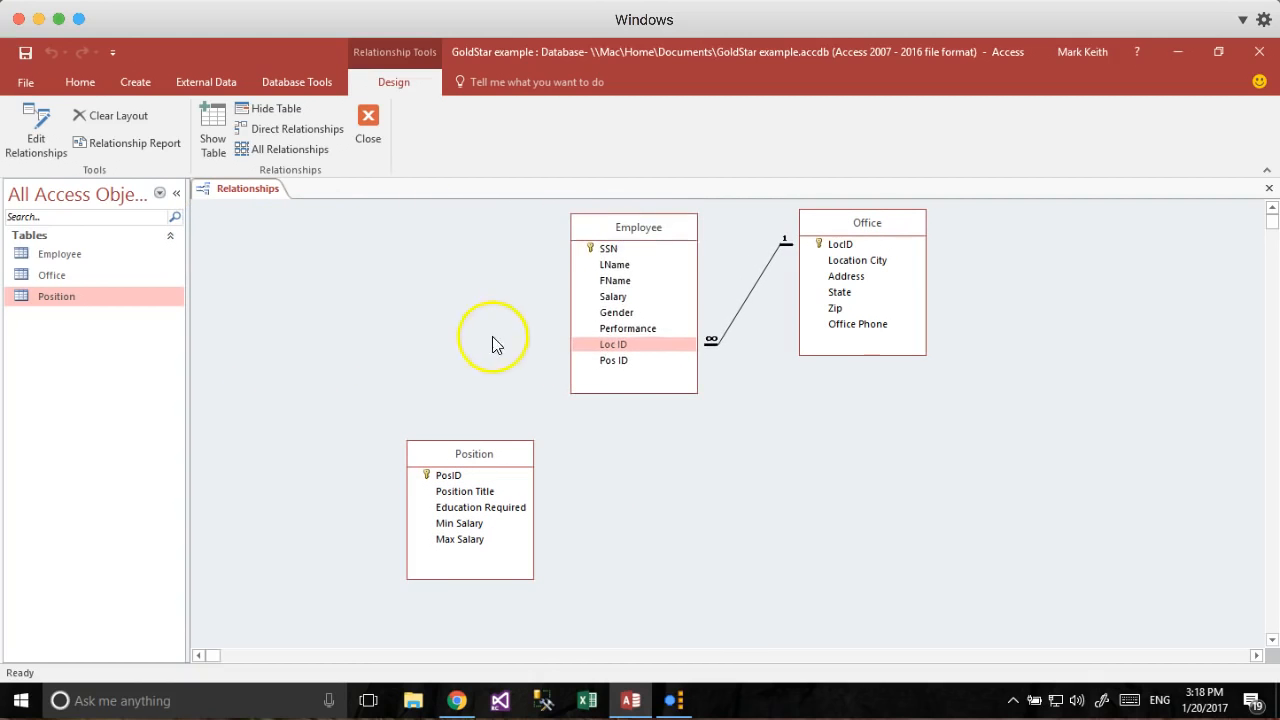
left_click_drag(471, 451, 449, 223)
Link Employee's Pos ID to Position's PosID one-to-many with referential integrity enforced.
left_click_drag(612, 360, 536, 325)
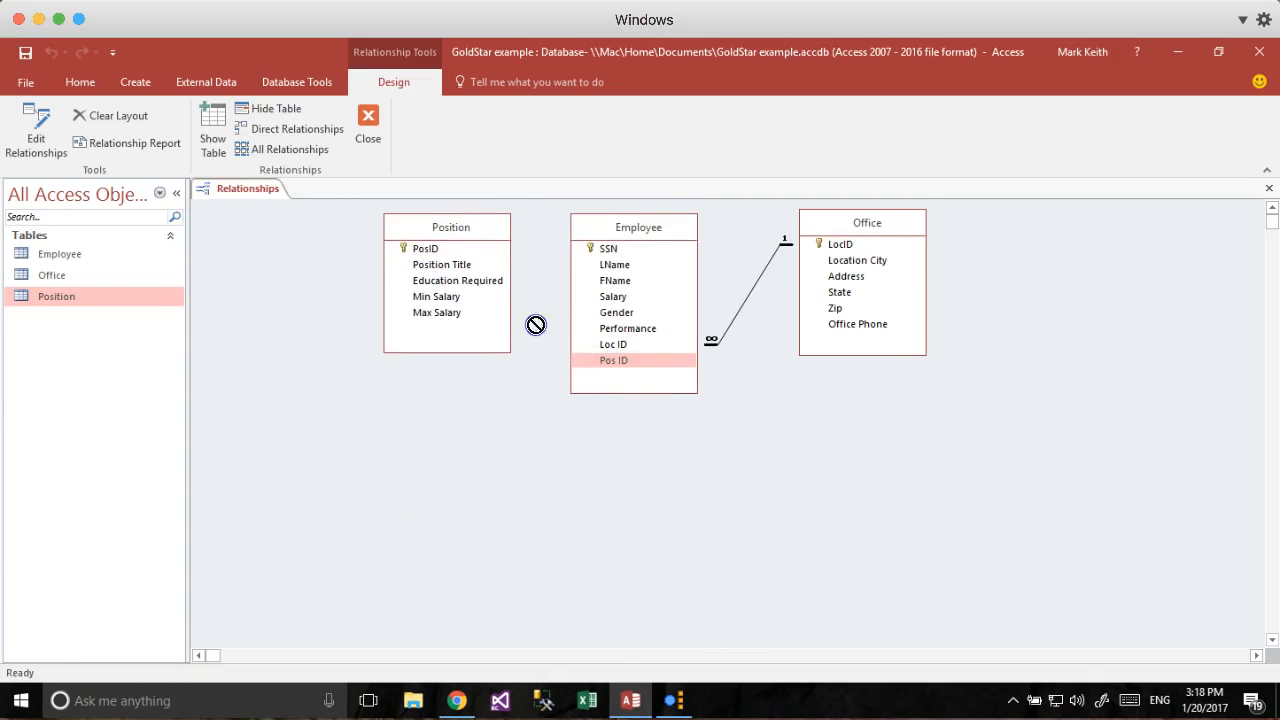
left_click_drag(432, 252, 427, 249)
left_click(504, 310)
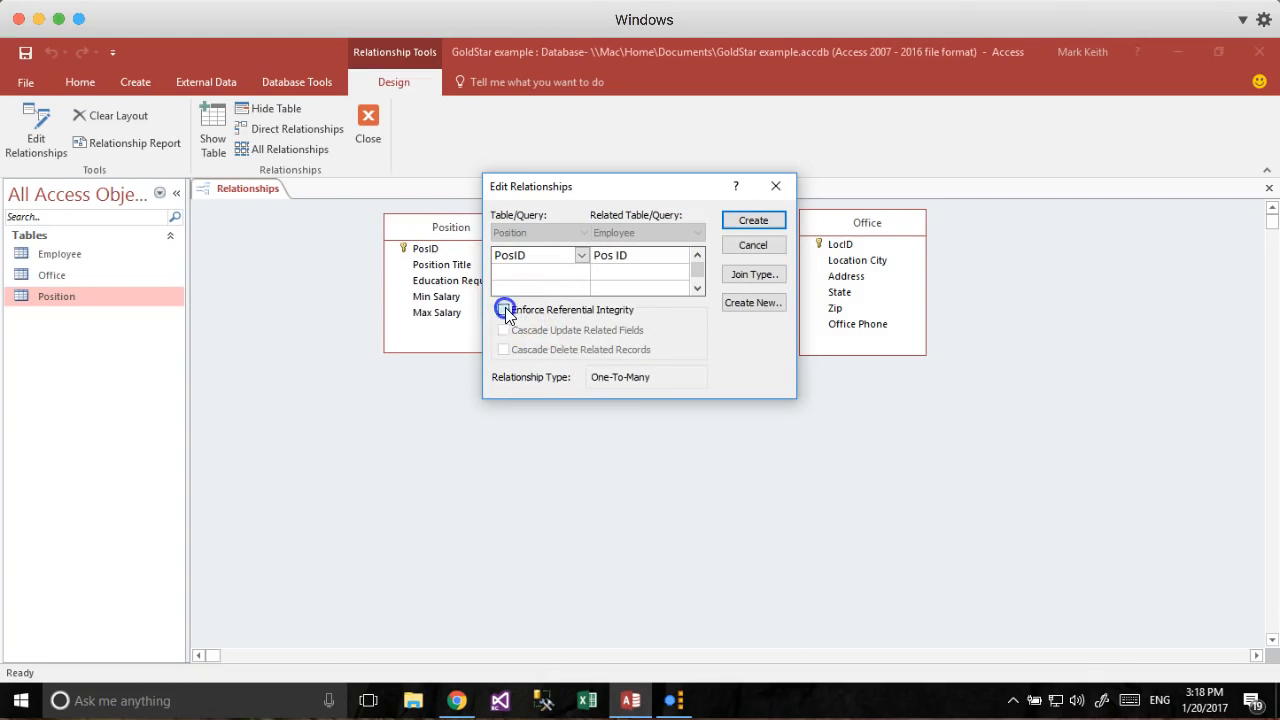
left_click(750, 219)
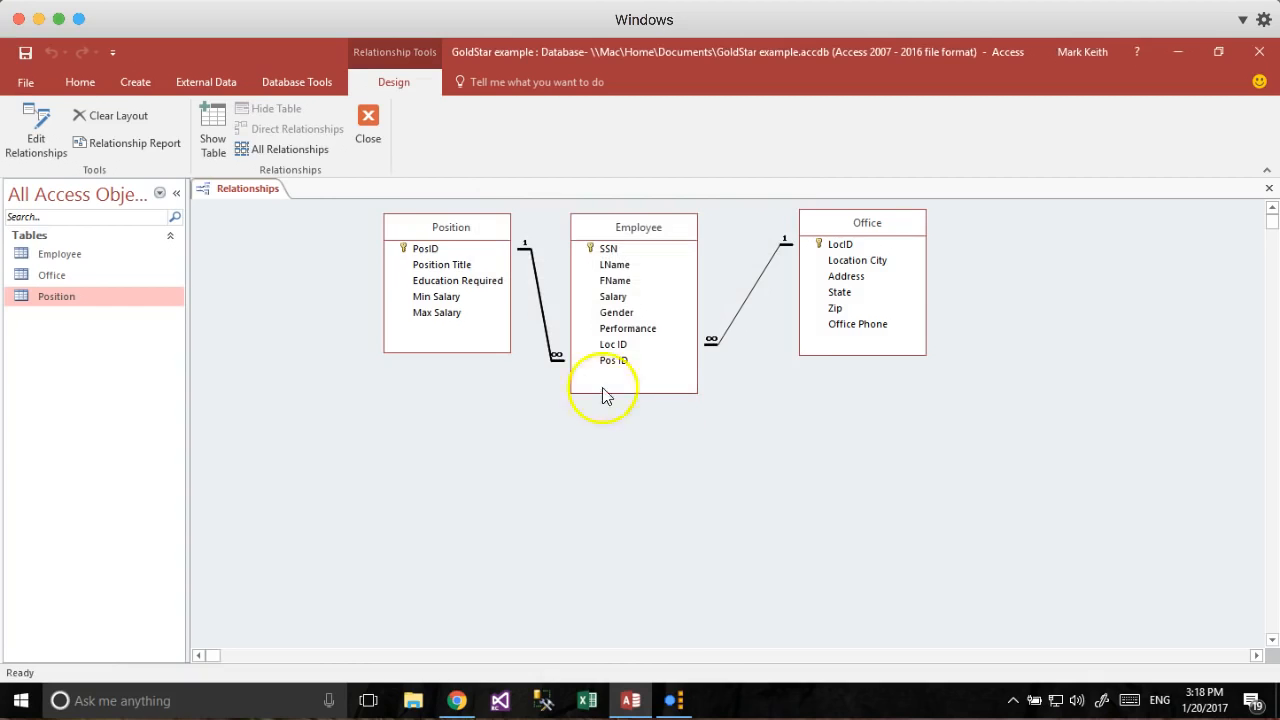
Nudge the Position table left, then save and close the relationships layout.
mouse_move(455, 229)
left_mouse_down()
mouse_move(424, 232)
mouse_move(435, 227)
left_mouse_up()
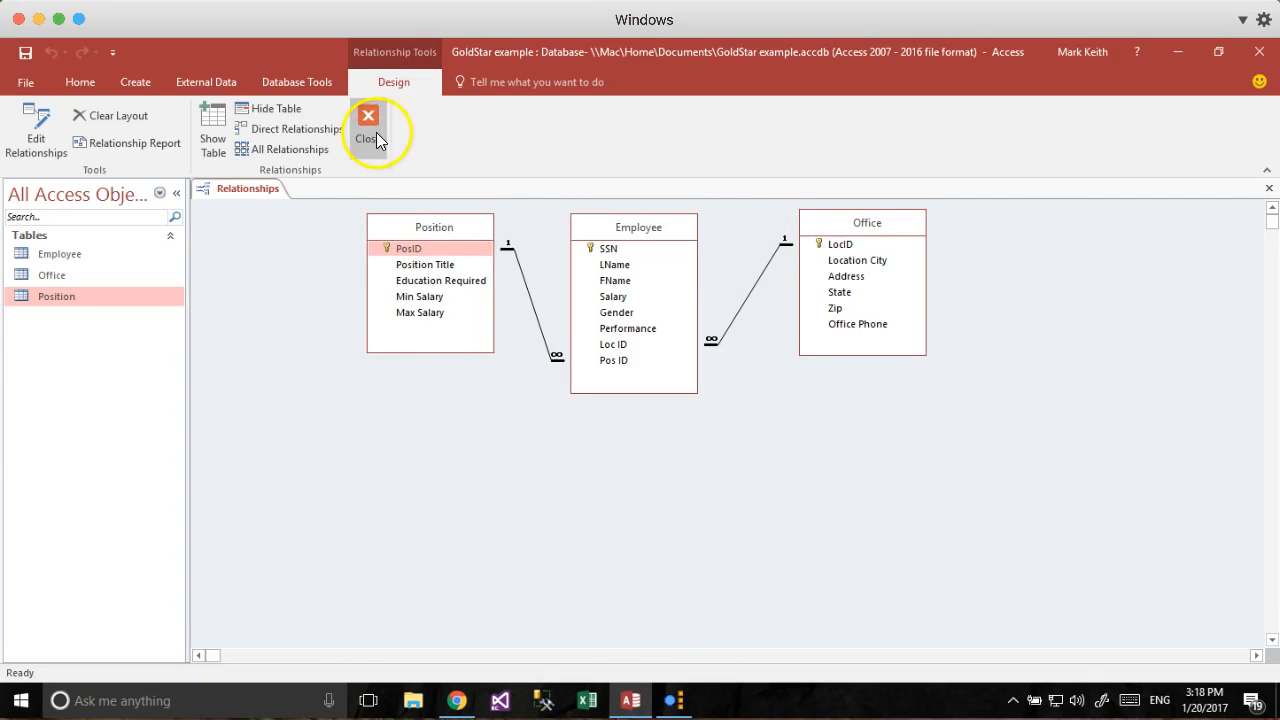
left_click(26, 54)
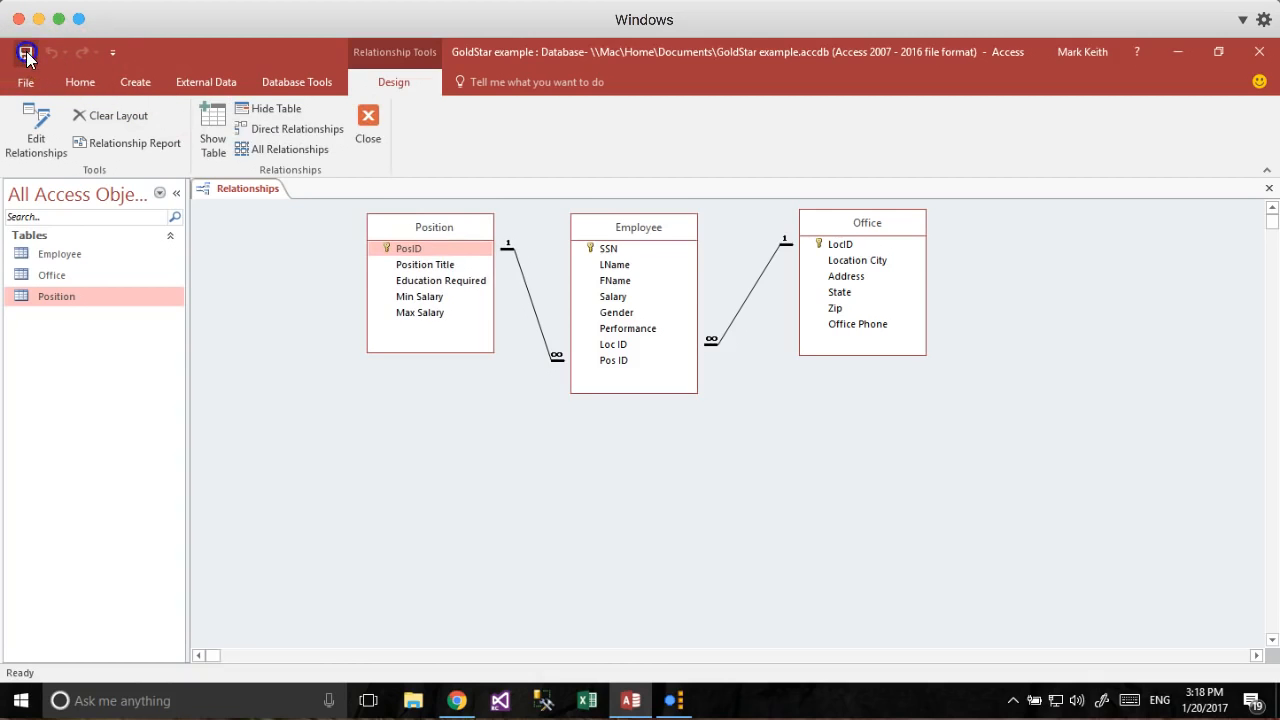
left_click(367, 118)
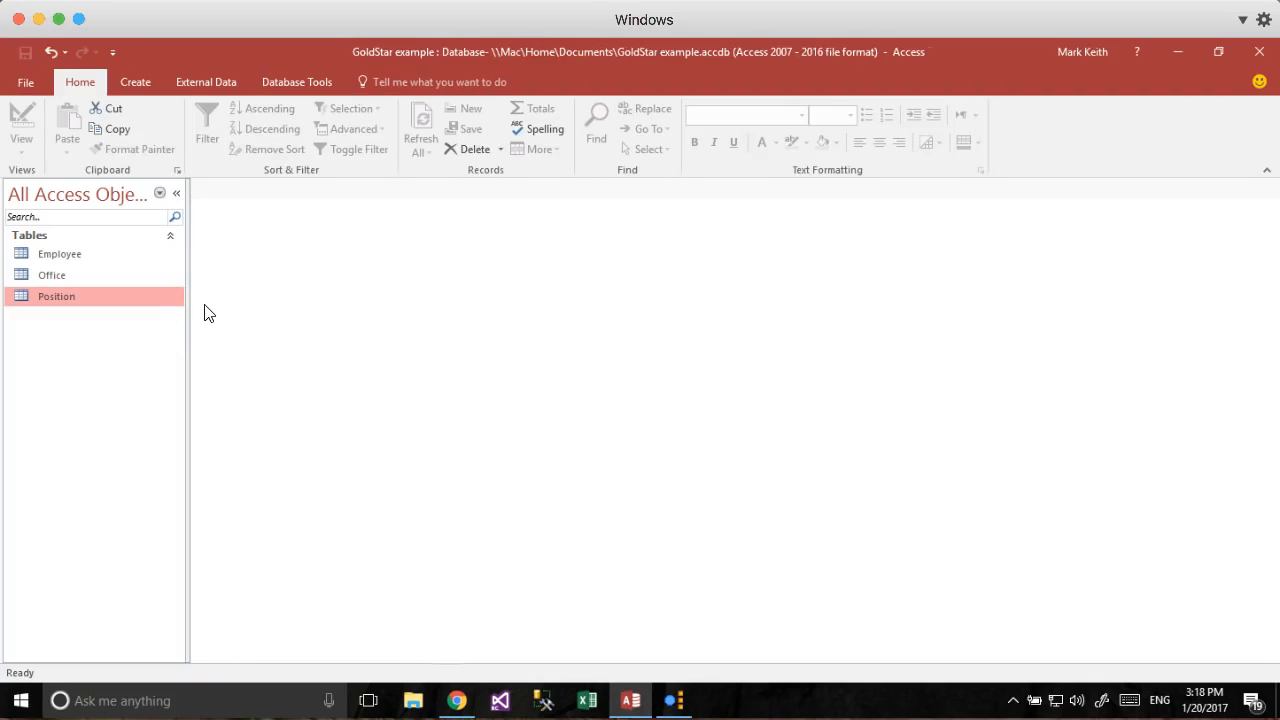
Open the Office table and expand, then collapse, the Atlanta and Boston employee subdatasheets.
double_click(67, 275)
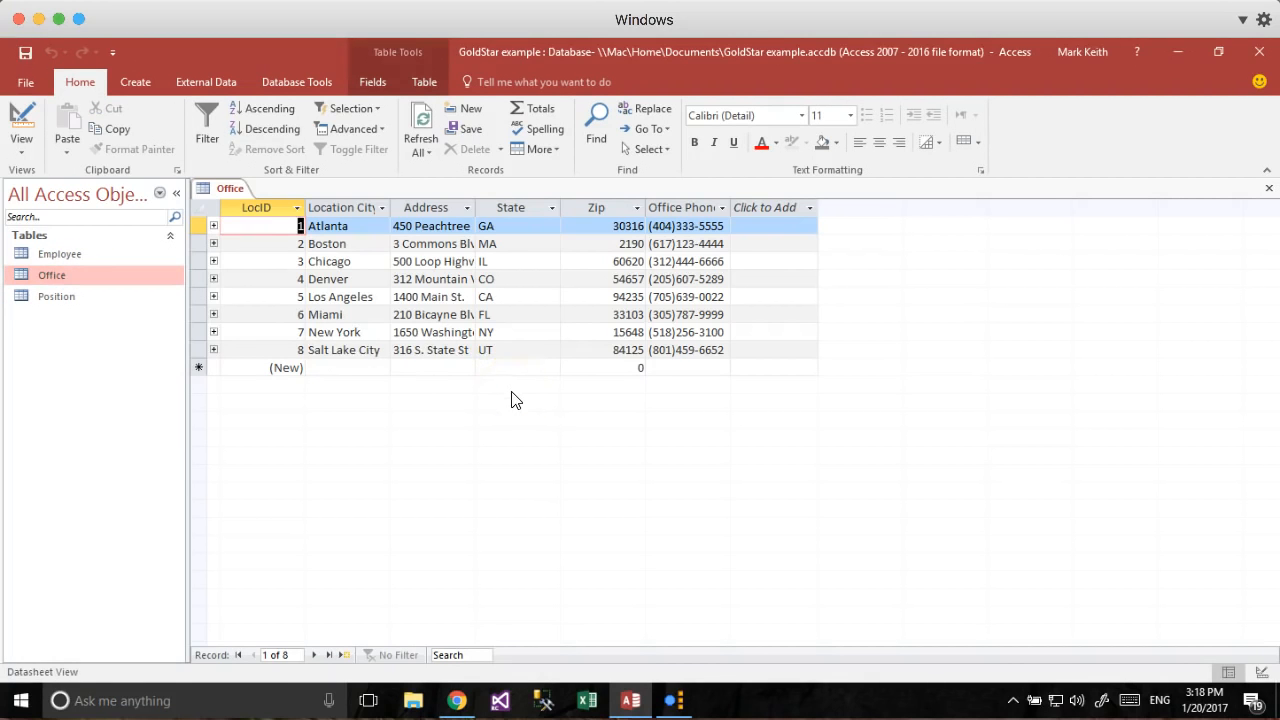
left_click(214, 229)
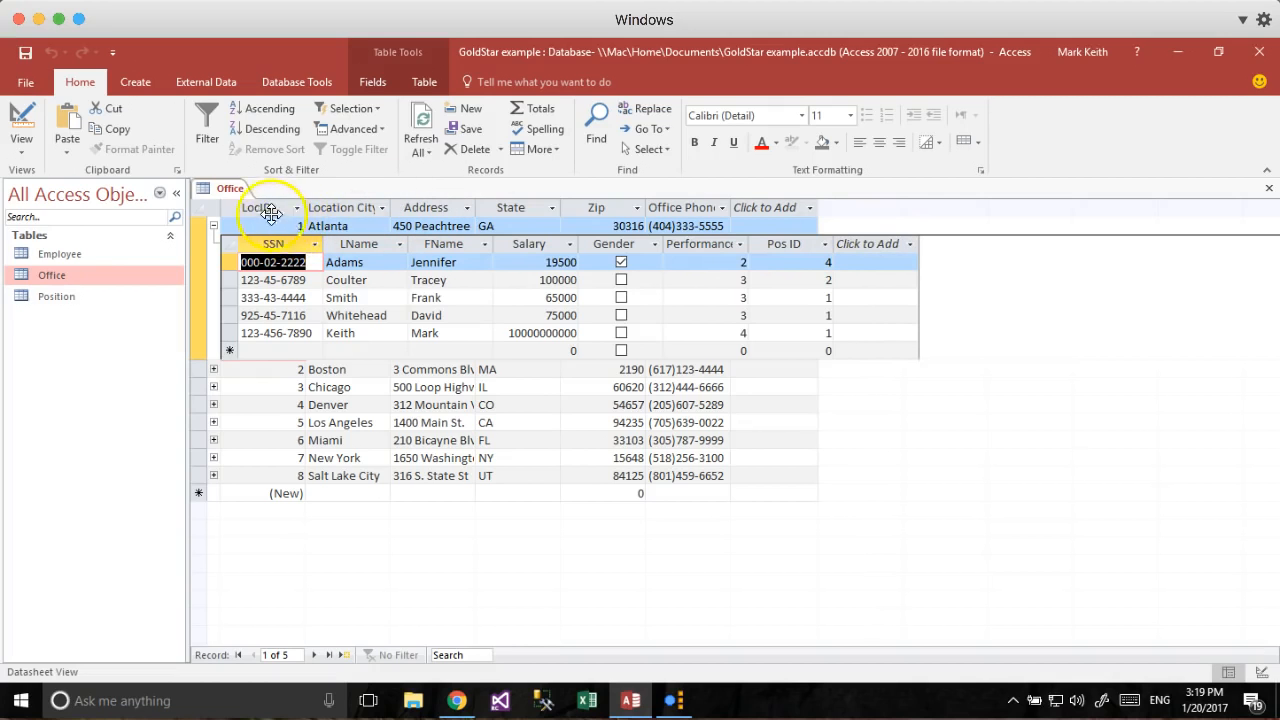
left_click(213, 228)
left_click(213, 242)
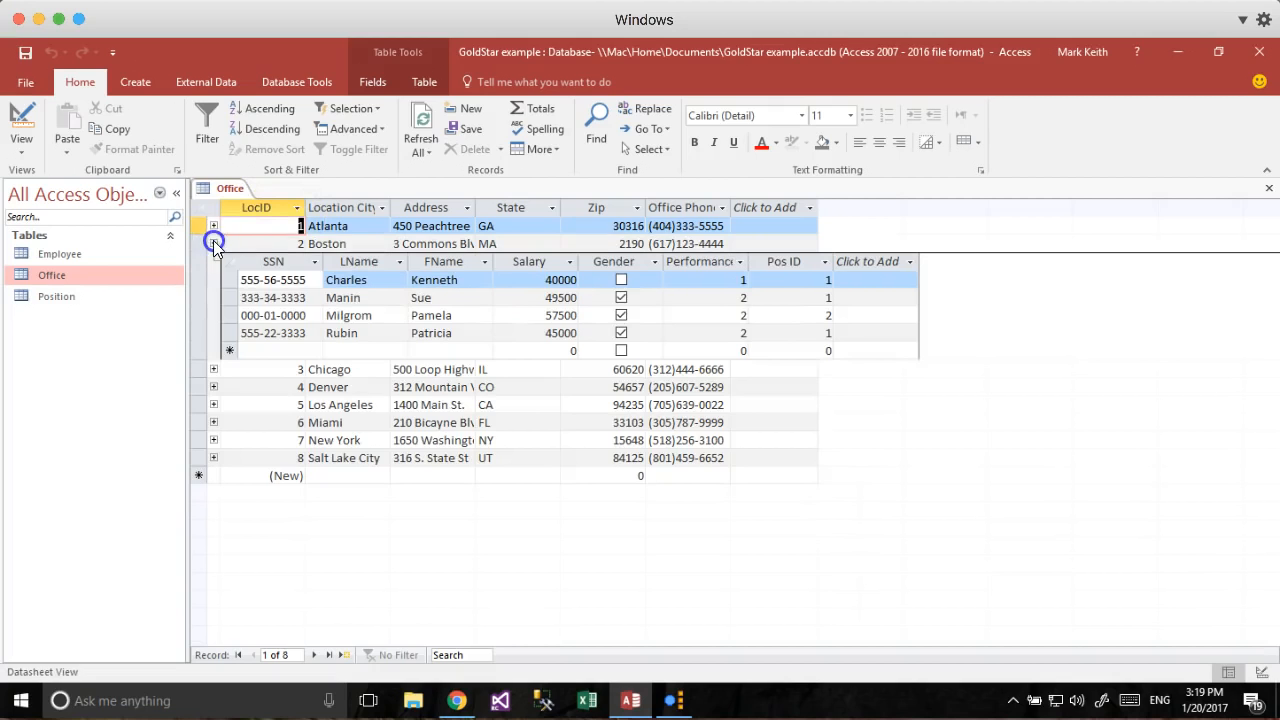
left_click(213, 243)
Expand and collapse the Chicago, Denver and New York offices' employee subdatasheets.
left_click(213, 261)
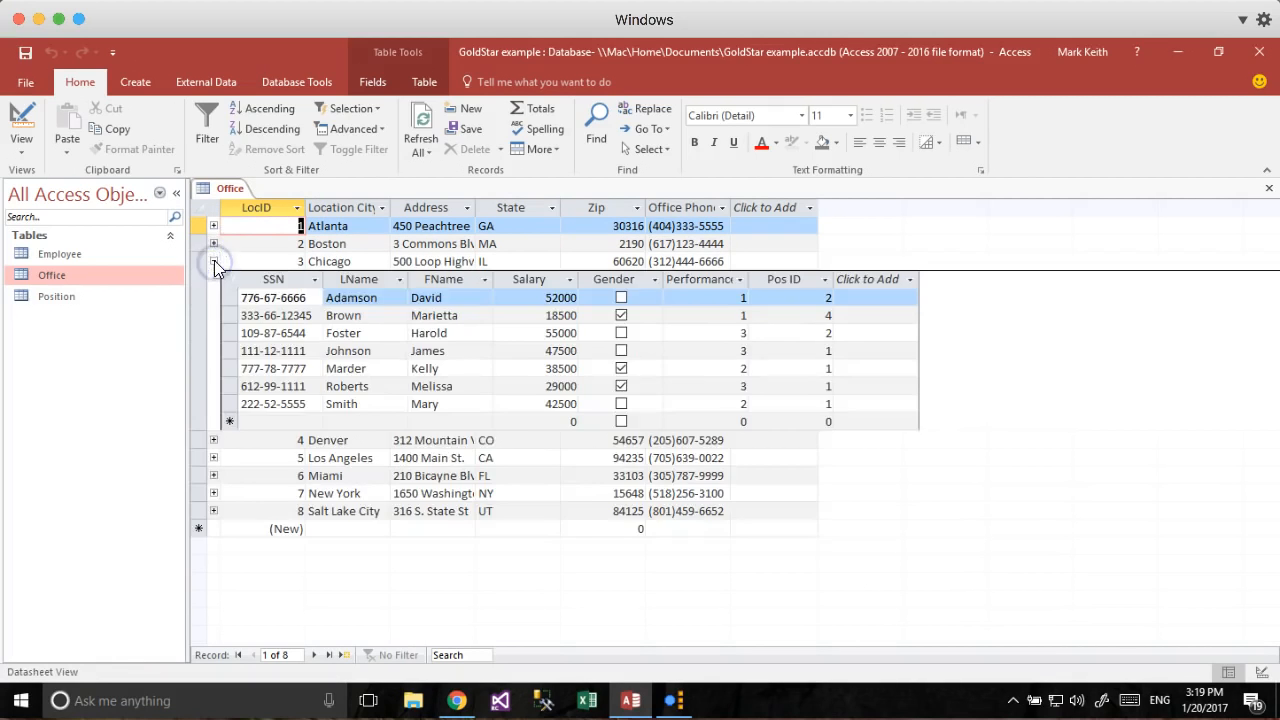
left_click(213, 261)
left_click(213, 280)
left_click(213, 280)
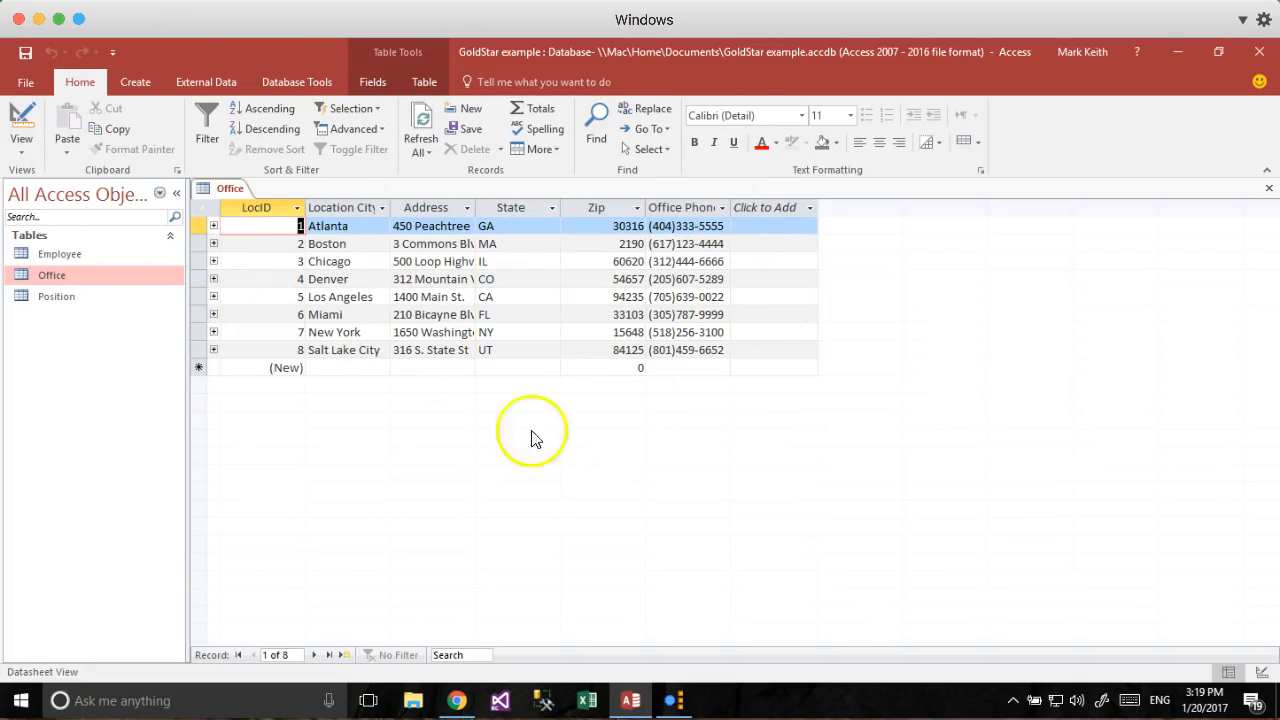
left_click(213, 332)
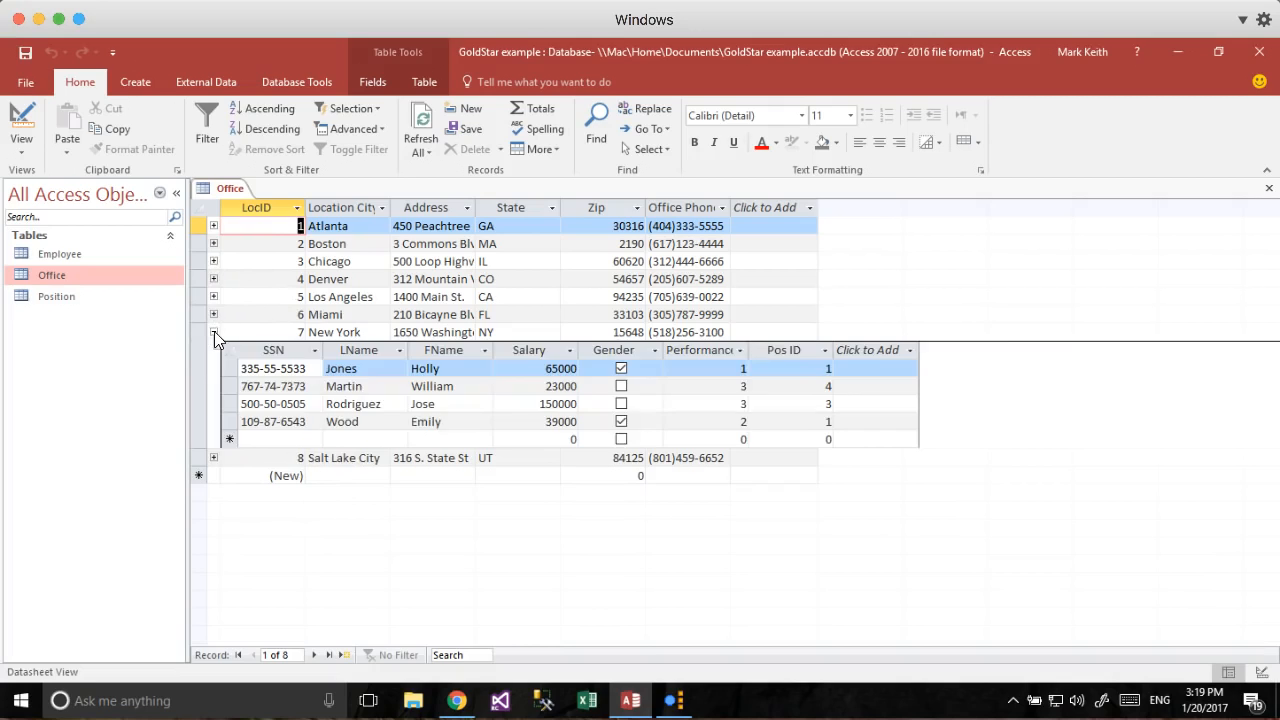
left_click(213, 332)
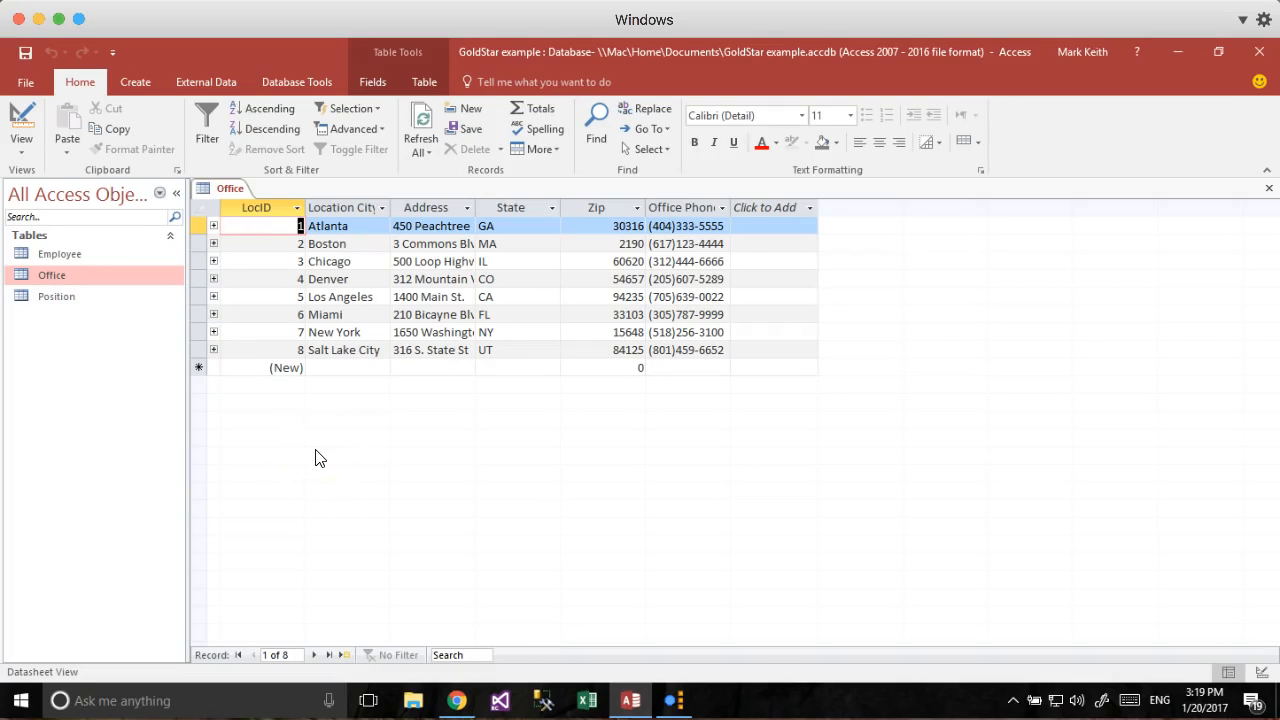